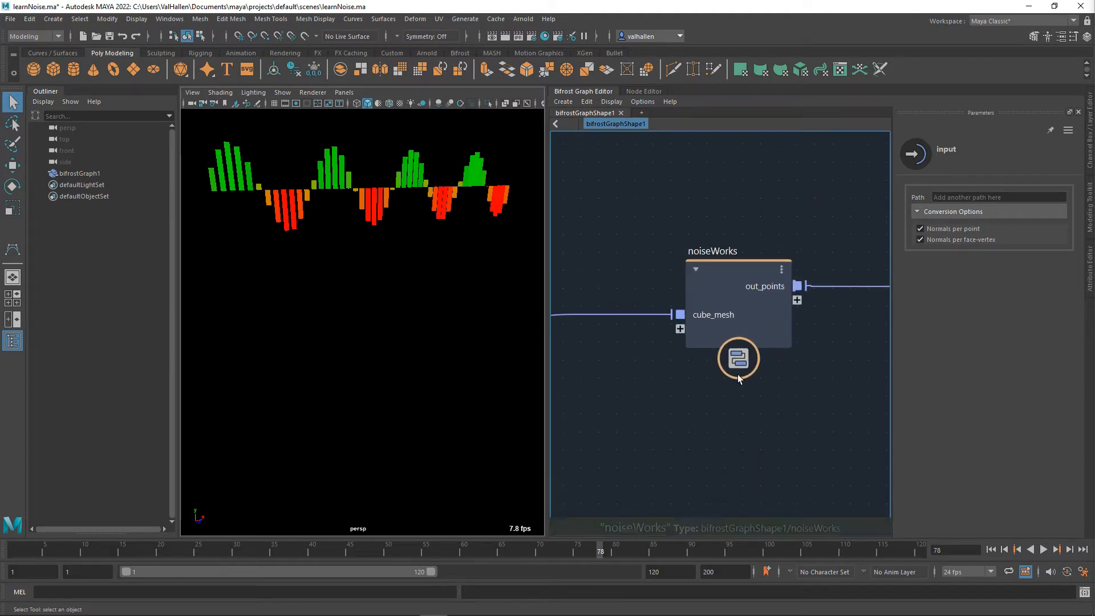
Open the noiseWorks compound and its for_each loop, and examine the nw, cubes_in_a_row, apply_noise and lerp nodes.
{"action": "double_click", "coordinate": [724, 286]}
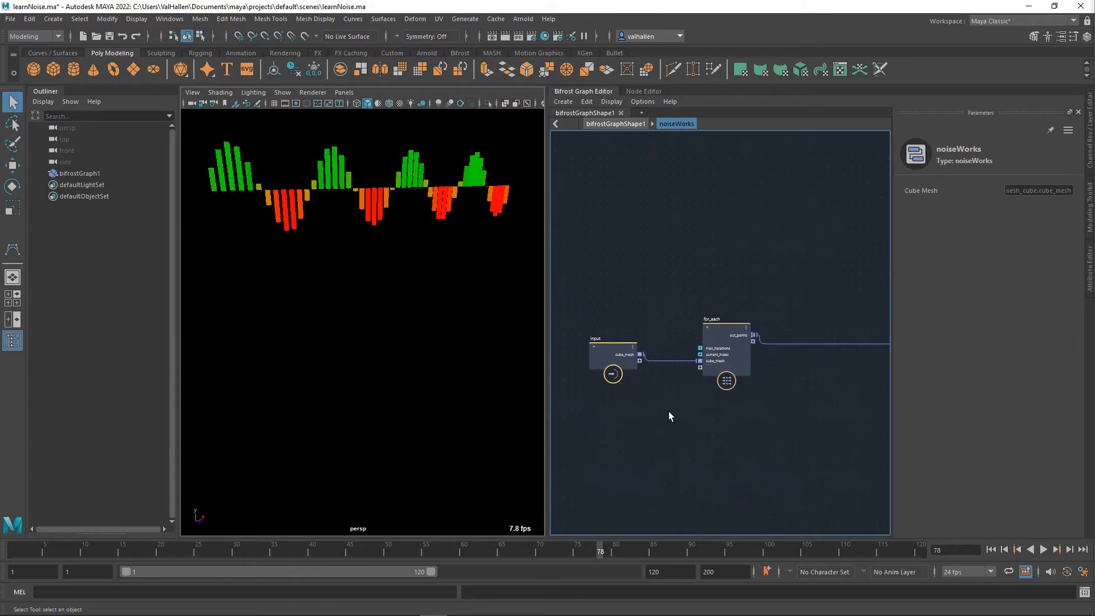
{"action": "double_click", "coordinate": [725, 334]}
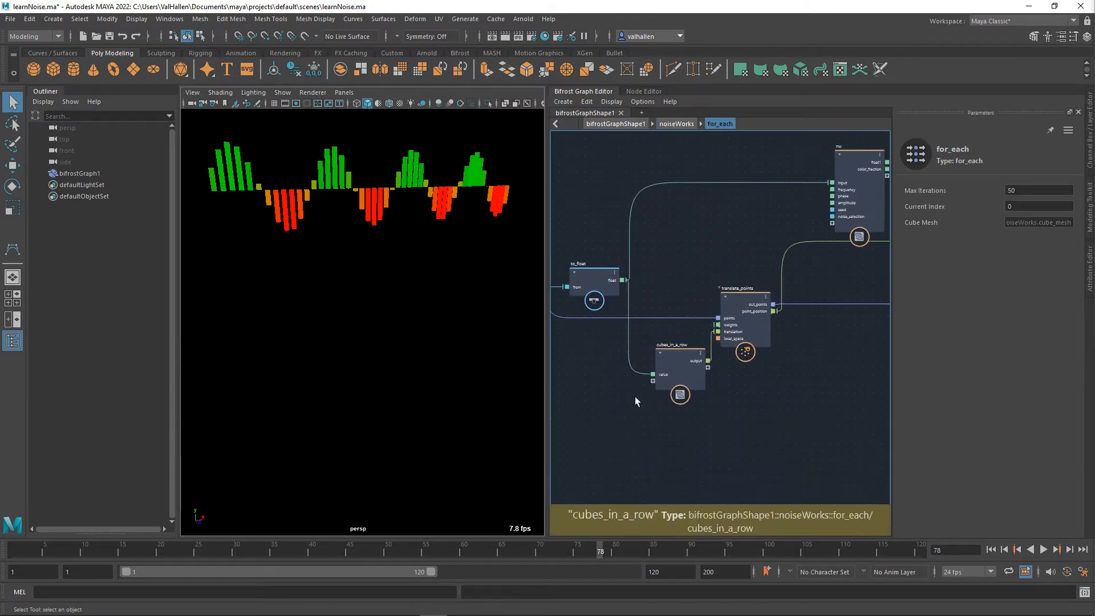
{"action": "left_click", "coordinate": [822, 204]}
{"action": "left_click_drag", "start_coordinate": [822, 201], "coordinate": [727, 198]}
{"action": "middle_click_drag", "start_coordinate": [727, 198], "coordinate": [722, 233], "text": "alt"}
{"action": "left_click_drag", "start_coordinate": [723, 238], "coordinate": [708, 247]}
{"action": "middle_click_drag", "start_coordinate": [665, 344], "coordinate": [659, 335], "text": "alt"}
{"action": "left_click", "coordinate": [649, 428]}
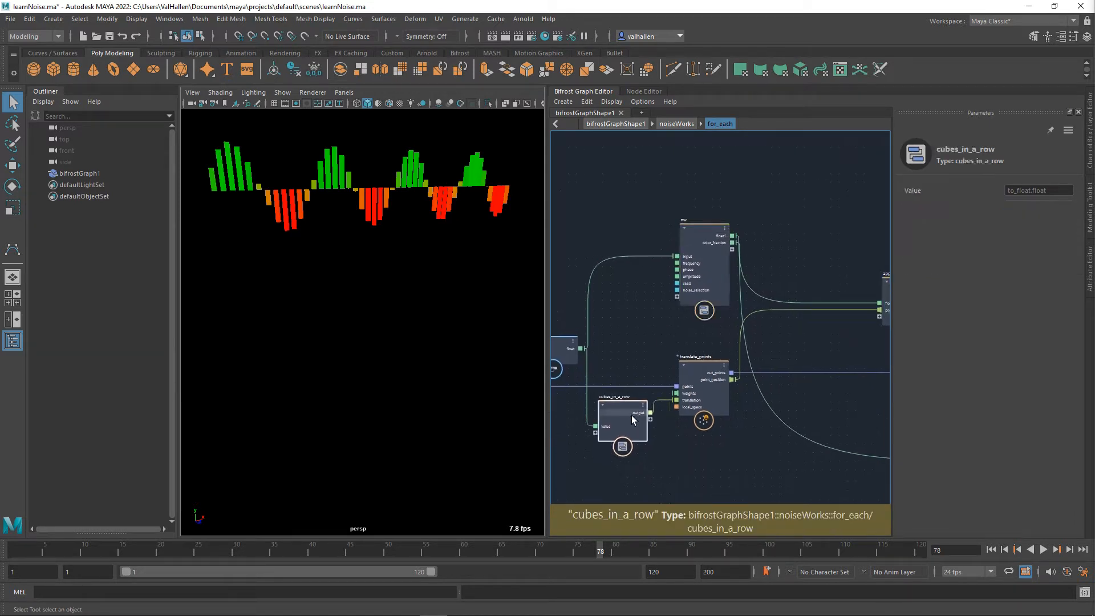
{"action": "middle_click_drag", "start_coordinate": [739, 435], "coordinate": [593, 468], "text": "alt"}
{"action": "left_click", "coordinate": [756, 342]}
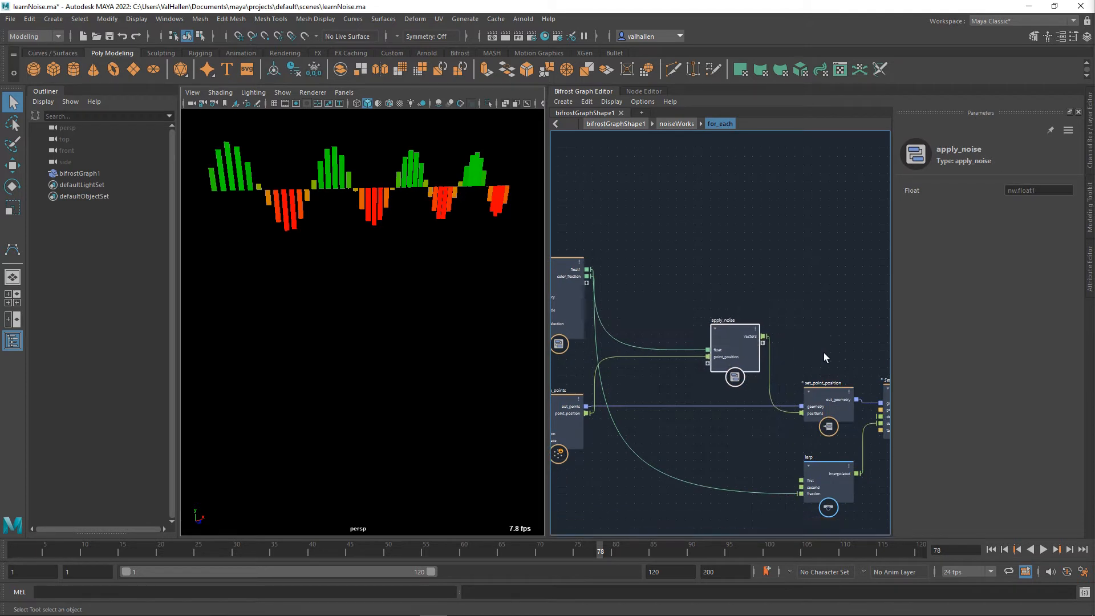
{"action": "middle_click_drag", "start_coordinate": [851, 390], "coordinate": [729, 345], "text": "alt"}
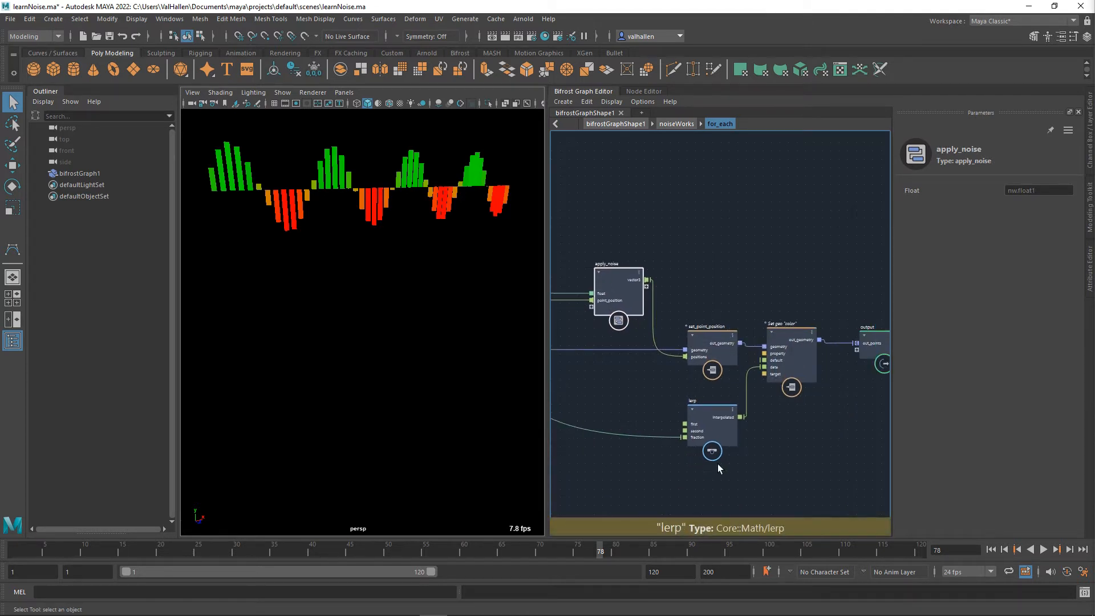
{"action": "mouse_move", "coordinate": [832, 395]}
{"action": "middle_mouse_down", "text": "alt"}
{"action": "mouse_move", "coordinate": [773, 404]}
{"action": "mouse_move", "coordinate": [844, 401]}
{"action": "middle_mouse_up", "text": "alt"}
{"action": "middle_click_drag", "start_coordinate": [620, 408], "coordinate": [827, 414], "text": "alt"}
{"action": "mouse_move", "coordinate": [706, 435]}
{"action": "middle_mouse_down", "text": "alt"}
{"action": "mouse_move", "coordinate": [782, 453]}
{"action": "mouse_move", "coordinate": [782, 462]}
{"action": "middle_mouse_up", "text": "alt"}
Inspect the nw compound and its internal noise network, and return to the top-level bifrostGraphShape1 graph.
{"action": "left_click", "coordinate": [730, 244]}
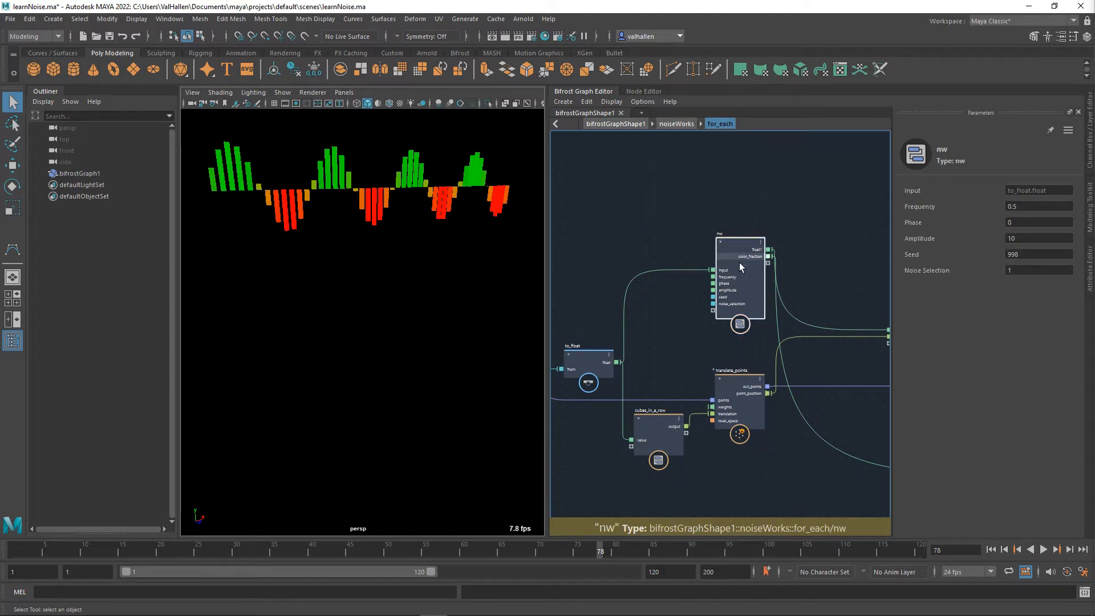
{"action": "double_click", "coordinate": [737, 248]}
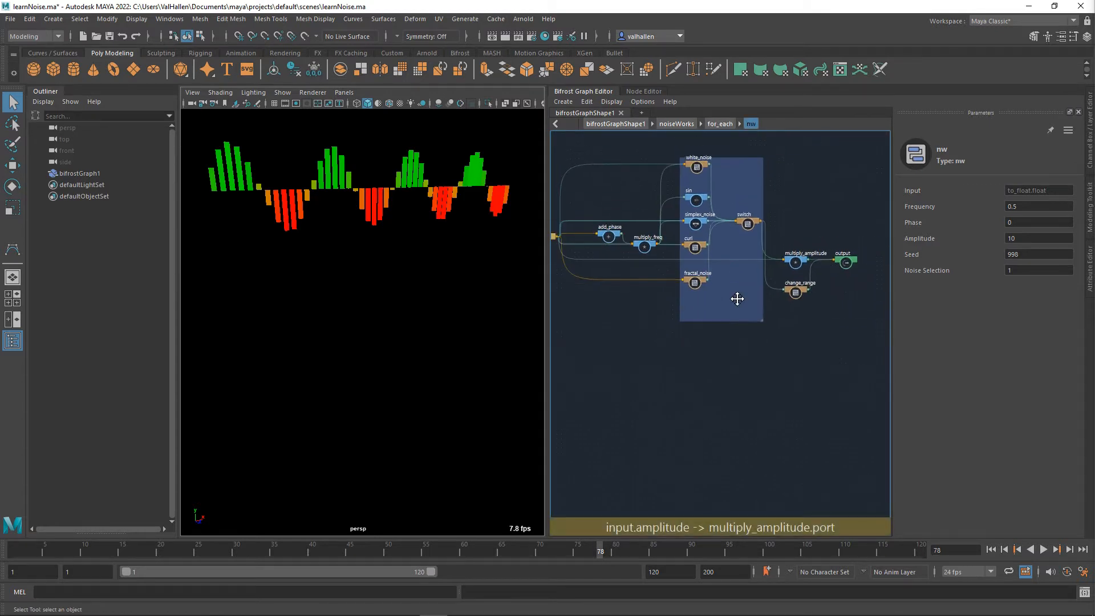
{"action": "double_click", "coordinate": [671, 327]}
{"action": "double_click", "coordinate": [671, 327]}
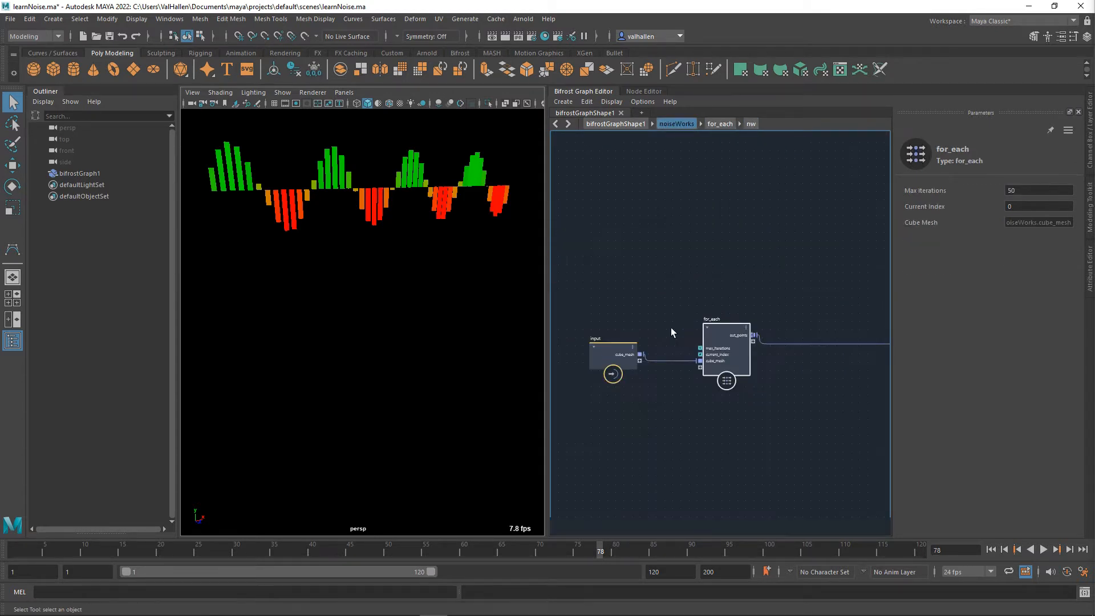
{"action": "double_click", "coordinate": [666, 331]}
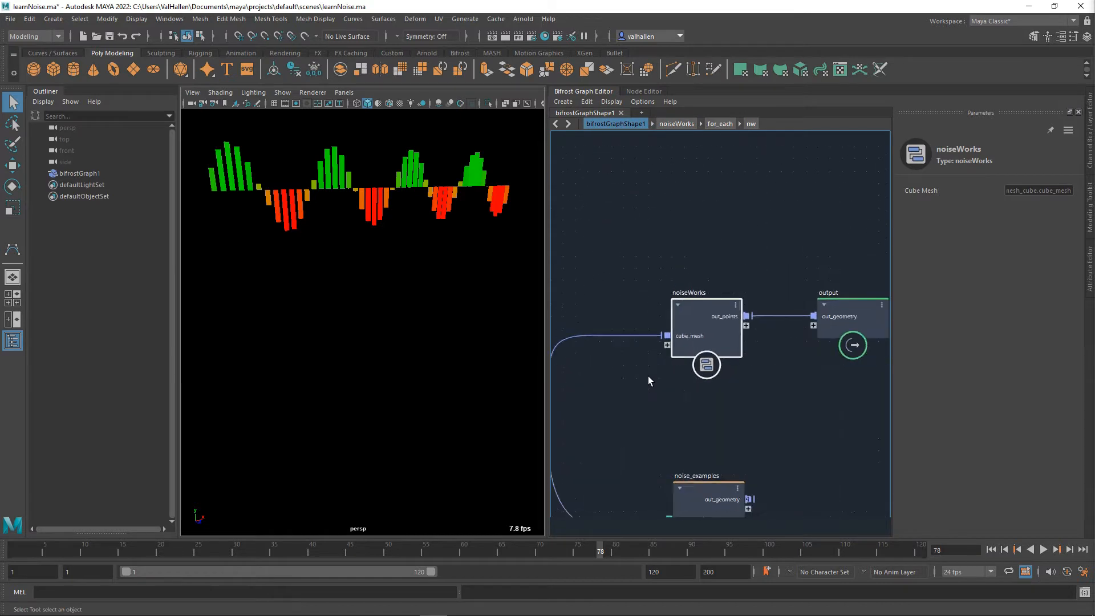
Add a create_mesh_plane node to the top-level graph and place it above the input node.
{"action": "left_click", "coordinate": [716, 288]}
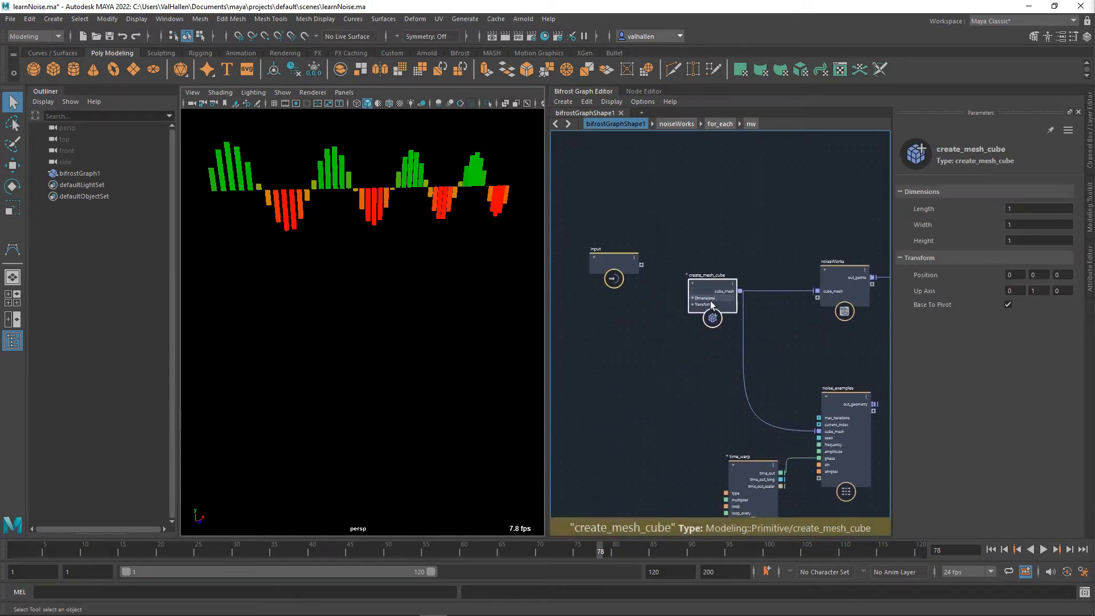
{"action": "middle_click_drag", "start_coordinate": [664, 294], "coordinate": [666, 374]}
{"action": "key", "text": "Tab"}
{"action": "type", "text": "cre"}
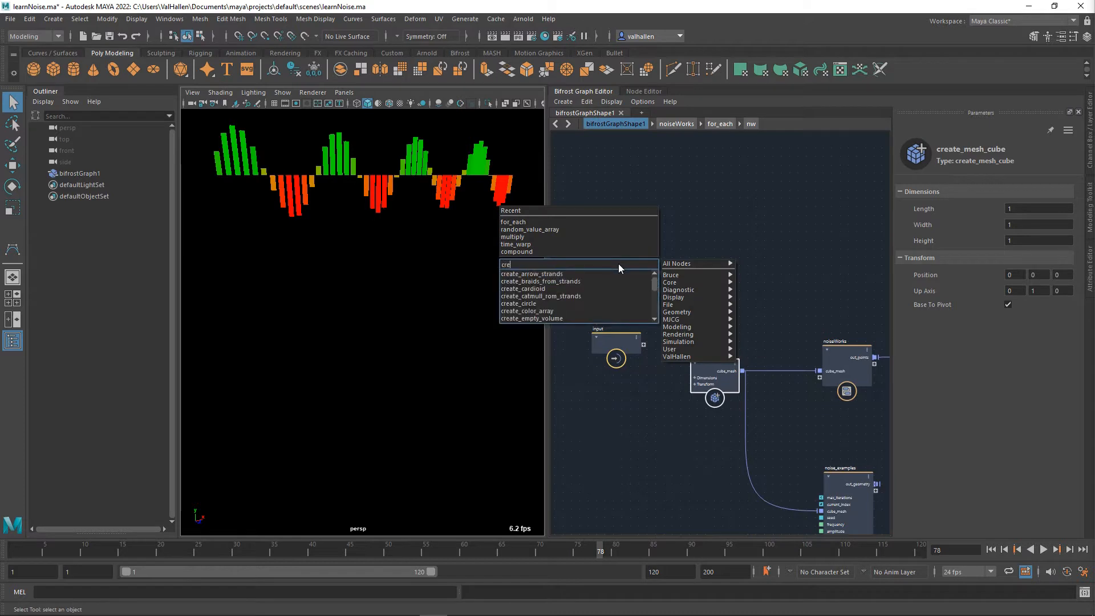
{"action": "type", "text": "ate_mesh"}
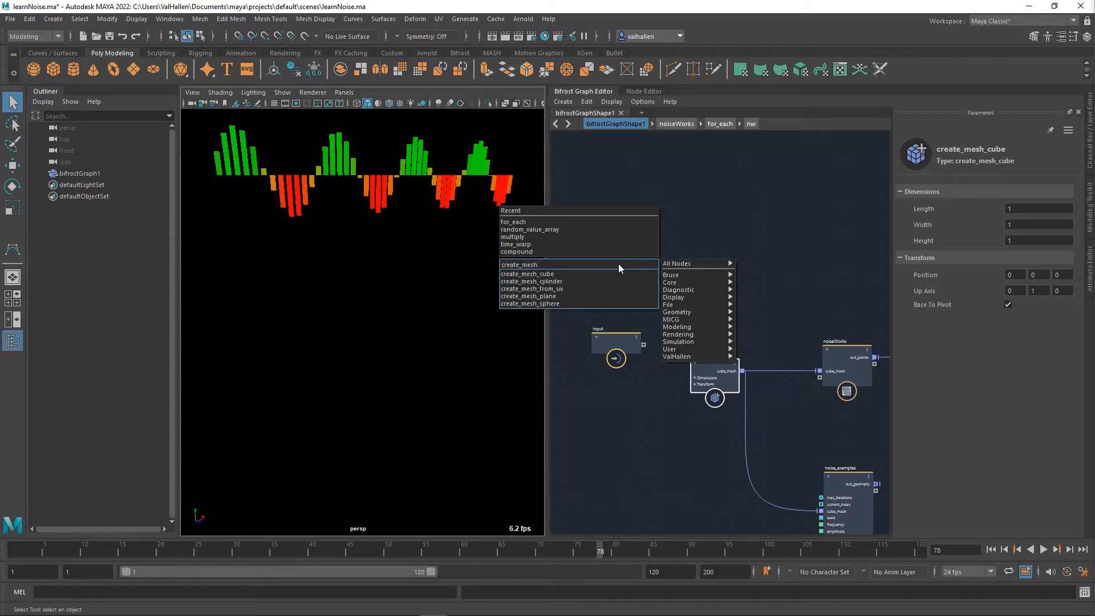
{"action": "key", "text": "Down"}
{"action": "key", "text": "Down"}
{"action": "key", "text": "Down"}
{"action": "key", "text": "Down"}
{"action": "key", "text": "Return"}
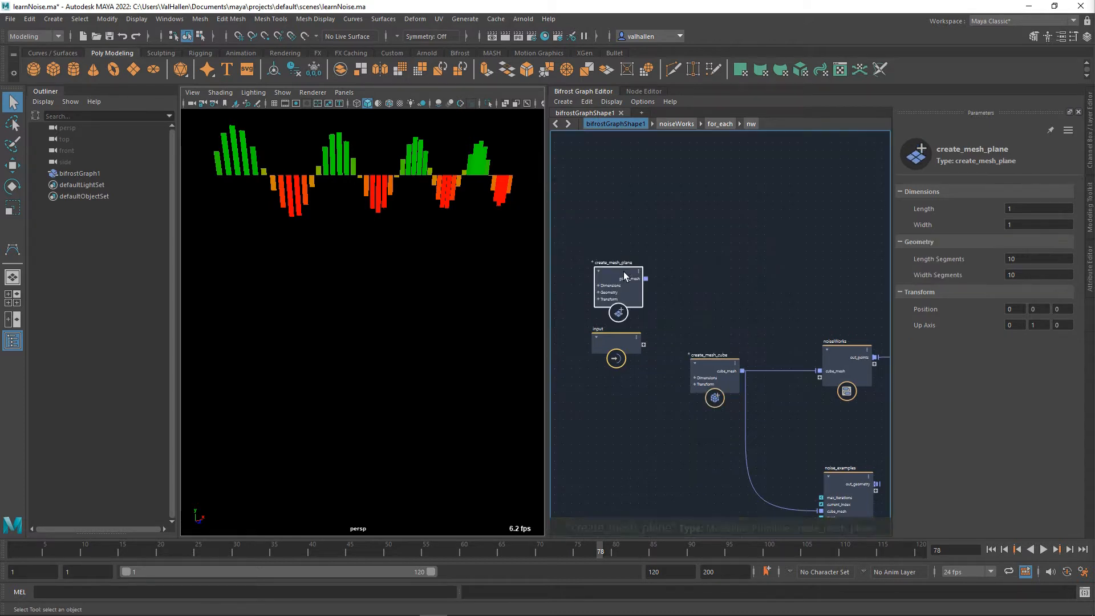
{"action": "left_click_drag", "start_coordinate": [619, 278], "coordinate": [628, 248]}
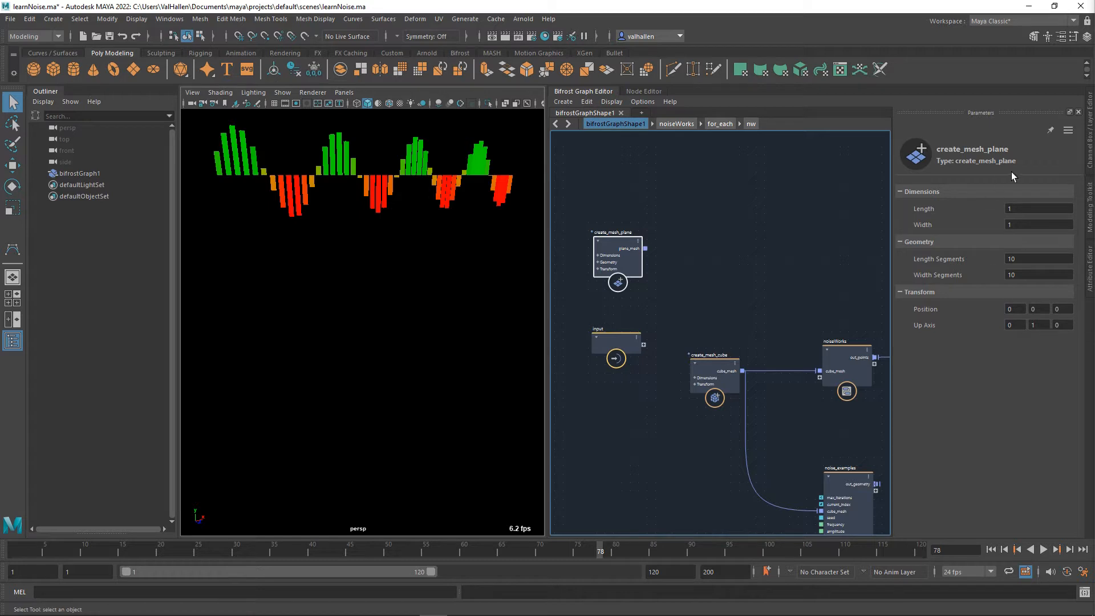
Set the mesh plane's length and width to 24, and its length and width segments to 240.
{"action": "left_click", "coordinate": [1021, 208]}
{"action": "type", "text": "2"}
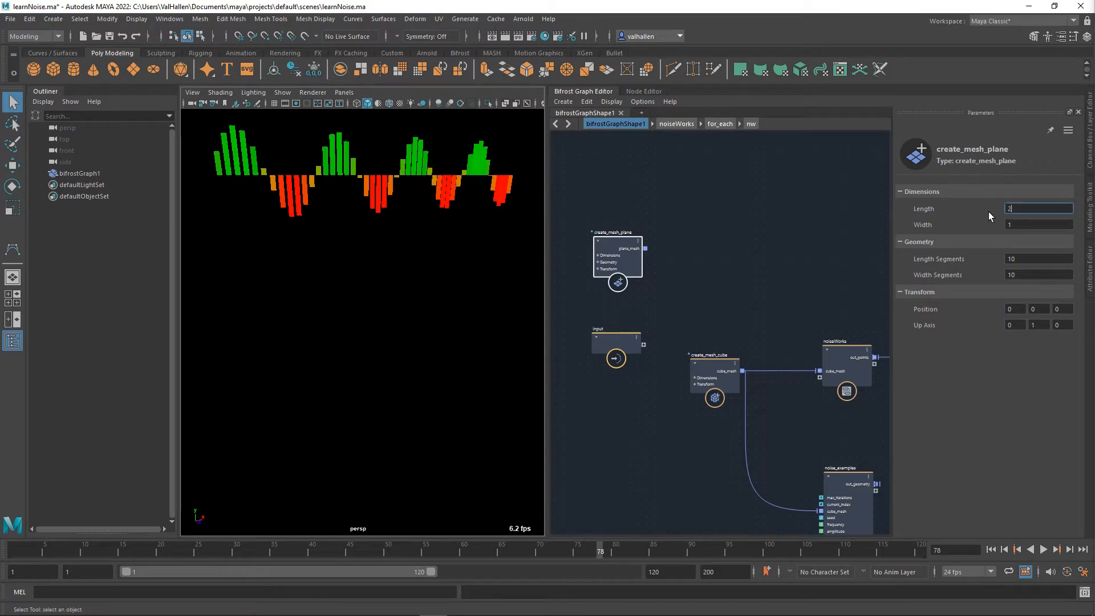
{"action": "type", "text": "4"}
{"action": "key", "text": "Tab"}
{"action": "type", "text": "24"}
{"action": "key", "text": "Tab"}
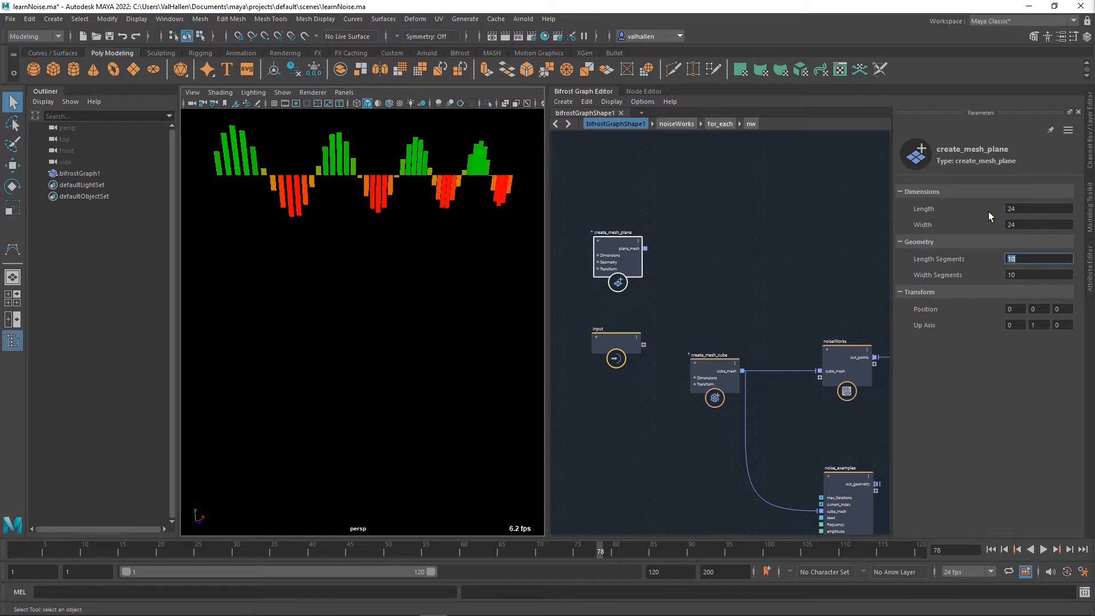
{"action": "type", "text": "20"}
{"action": "type", "text": "4"}
{"action": "key", "text": "Tab"}
{"action": "type", "text": "24"}
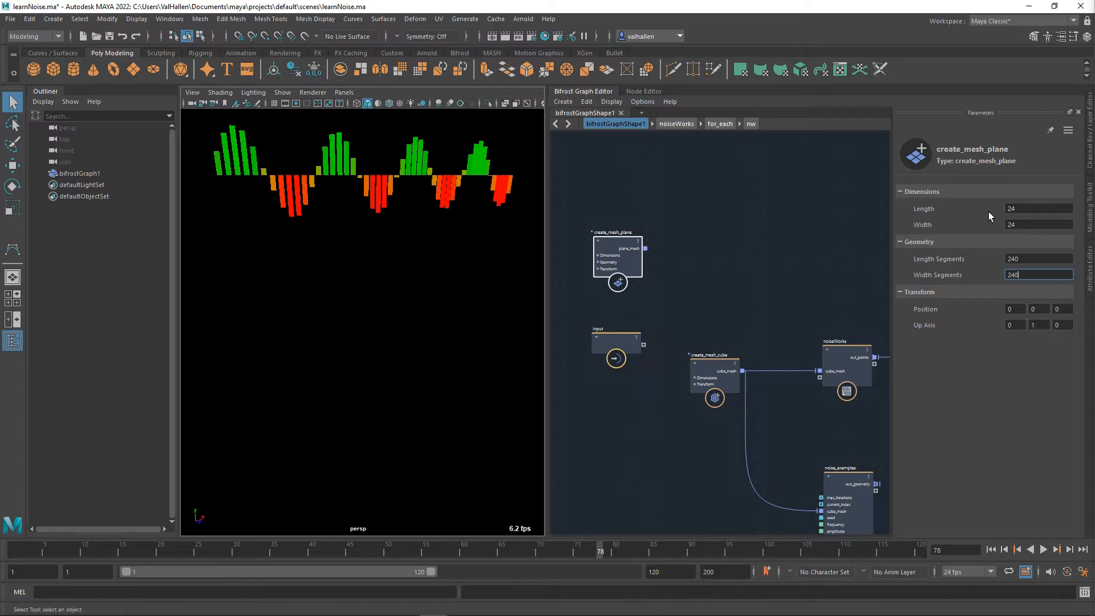
Move the existing output node down, add a second output node and connect the plane's plane_mesh port to it.
{"action": "scroll", "coordinate": [803, 296], "scroll_direction": "down", "scroll_amount": 2}
{"action": "middle_click_drag", "start_coordinate": [830, 317], "coordinate": [767, 332], "text": "alt"}
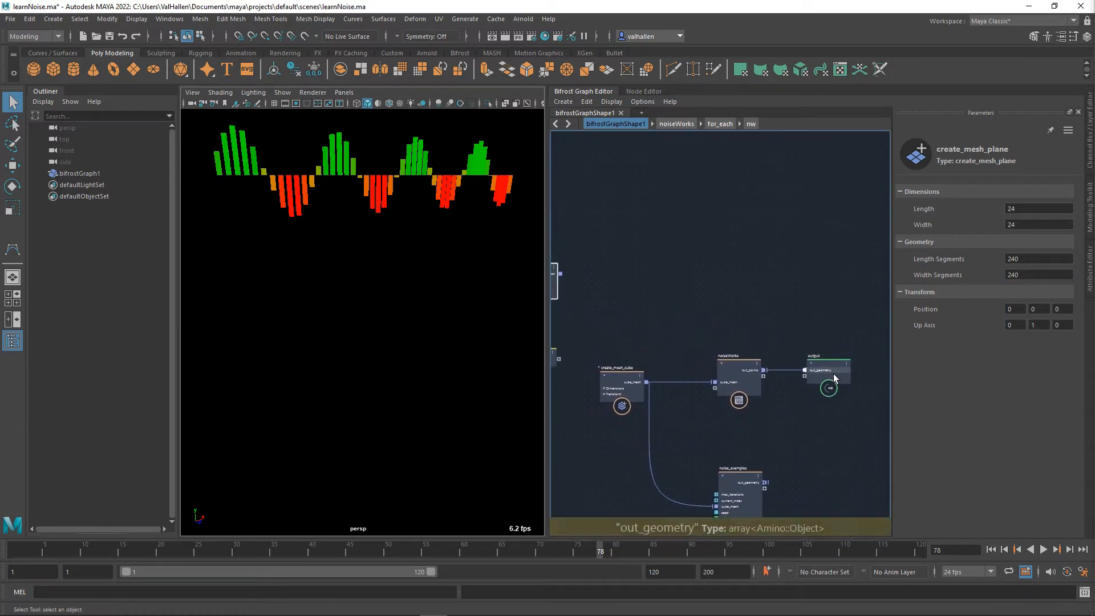
{"action": "left_click_drag", "start_coordinate": [833, 374], "coordinate": [836, 405]}
{"action": "middle_click_drag", "start_coordinate": [718, 310], "coordinate": [803, 356], "text": "alt"}
{"action": "key", "text": "Tab"}
{"action": "type", "text": "output"}
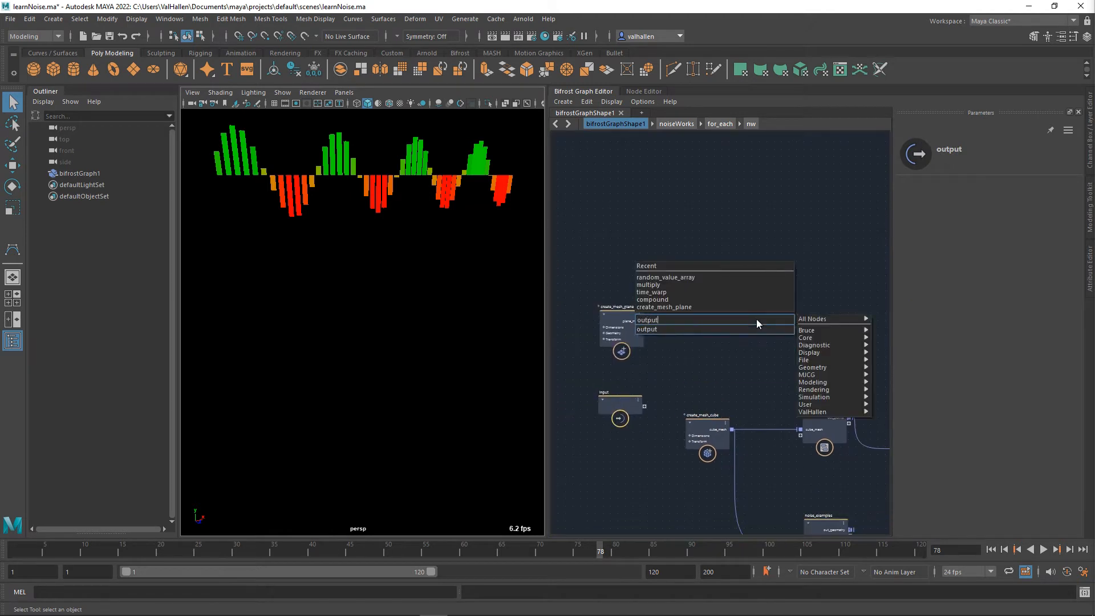
{"action": "key", "text": "Return"}
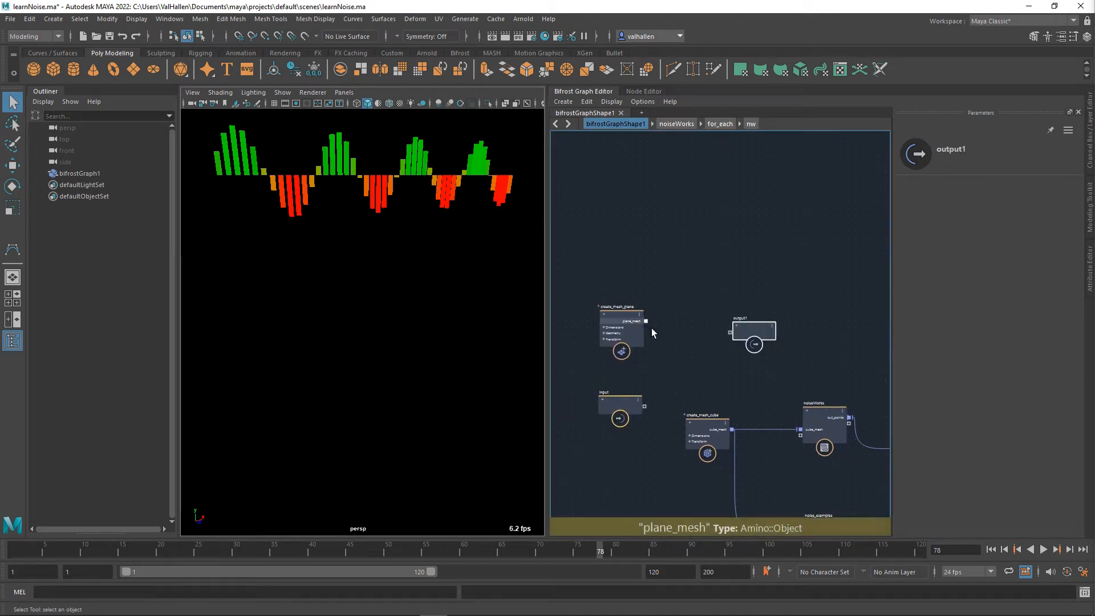
{"action": "left_click_drag", "start_coordinate": [744, 342], "coordinate": [783, 327]}
Disconnect noiseWorks' out_points from the original output node so the cubes are not displayed.
{"action": "scroll", "coordinate": [389, 317], "scroll_direction": "down", "scroll_amount": 8}
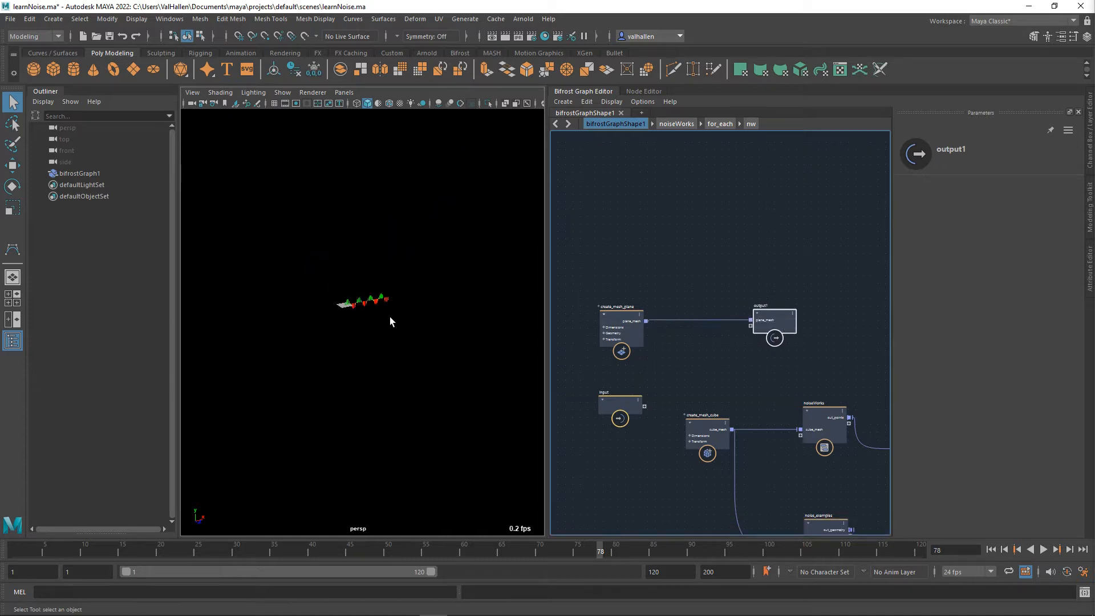
{"action": "scroll", "coordinate": [390, 317], "scroll_direction": "up", "scroll_amount": 4}
{"action": "left_click_drag", "start_coordinate": [325, 285], "coordinate": [348, 304], "text": "alt"}
{"action": "scroll", "coordinate": [406, 337], "scroll_direction": "up", "scroll_amount": 5}
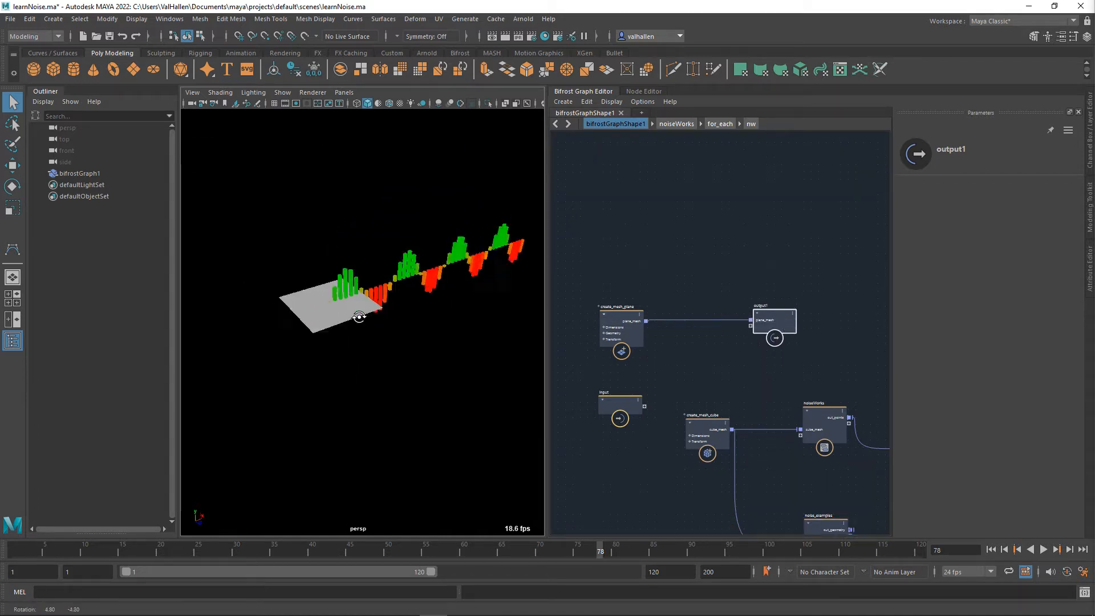
{"action": "middle_click_drag", "start_coordinate": [820, 402], "coordinate": [662, 334]}
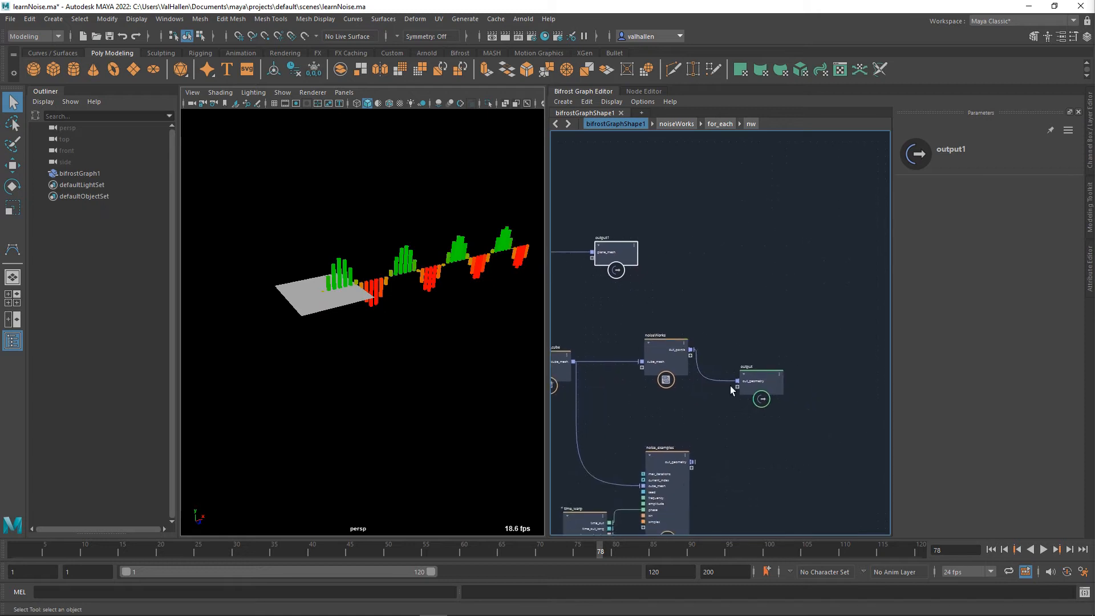
{"action": "left_click_drag", "start_coordinate": [702, 376], "coordinate": [730, 387]}
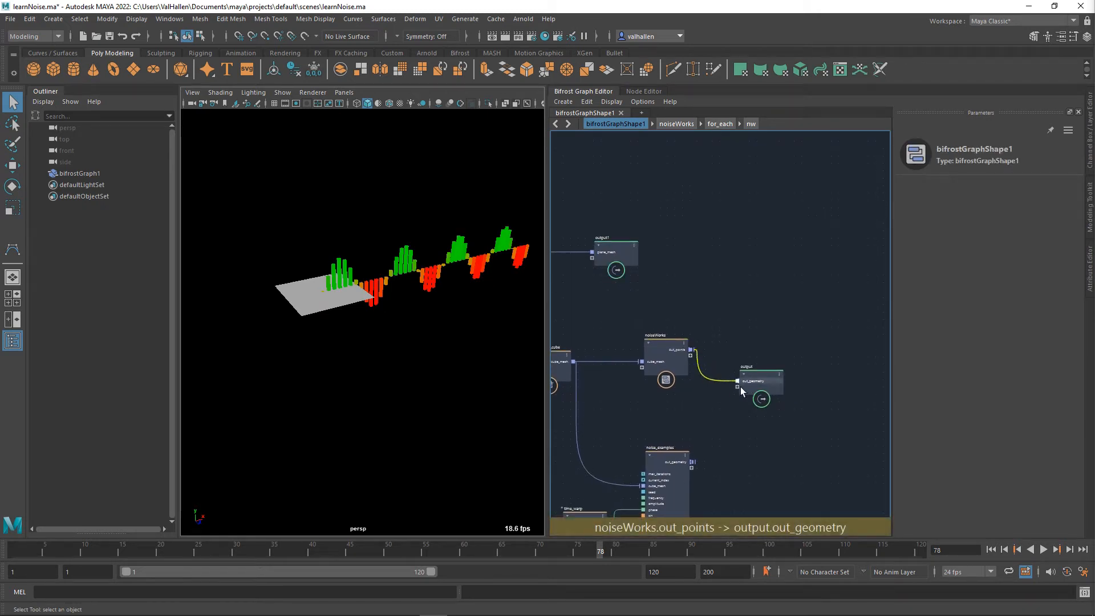
{"action": "left_click_drag", "start_coordinate": [738, 380], "coordinate": [720, 347]}
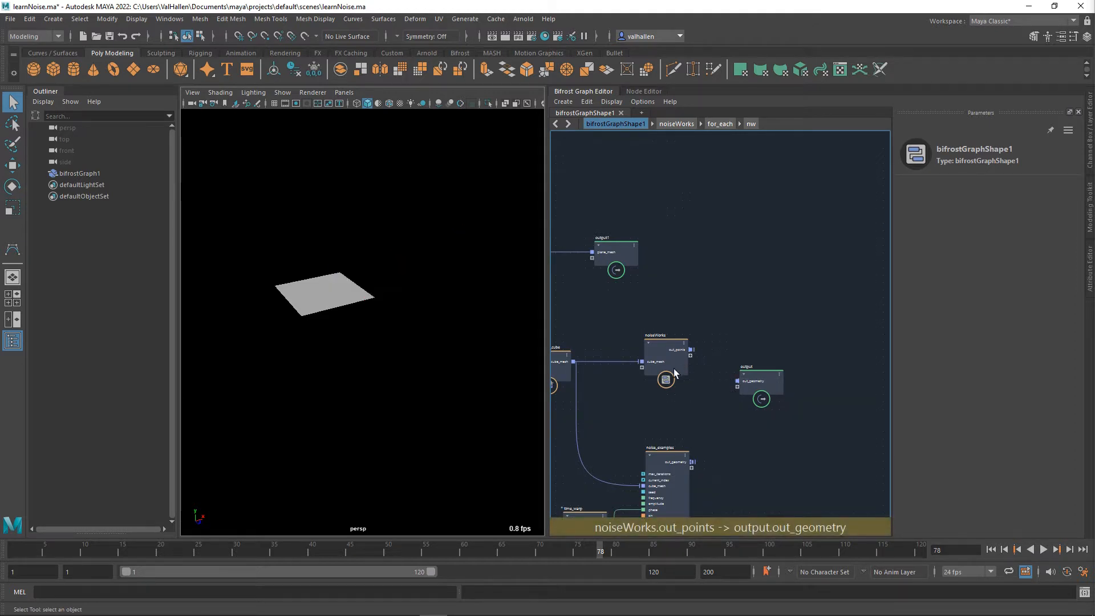
Frame the plane in the perspective view and inspect it from a closer angle.
{"action": "mouse_move", "coordinate": [430, 300]}
{"action": "left_mouse_down", "text": "alt"}
{"action": "mouse_move", "coordinate": [433, 286]}
{"action": "mouse_move", "coordinate": [443, 308]}
{"action": "mouse_move", "coordinate": [430, 302]}
{"action": "mouse_move", "coordinate": [449, 312]}
{"action": "left_mouse_up", "text": "alt"}
{"action": "scroll", "coordinate": [430, 303], "scroll_direction": "up", "scroll_amount": 5}
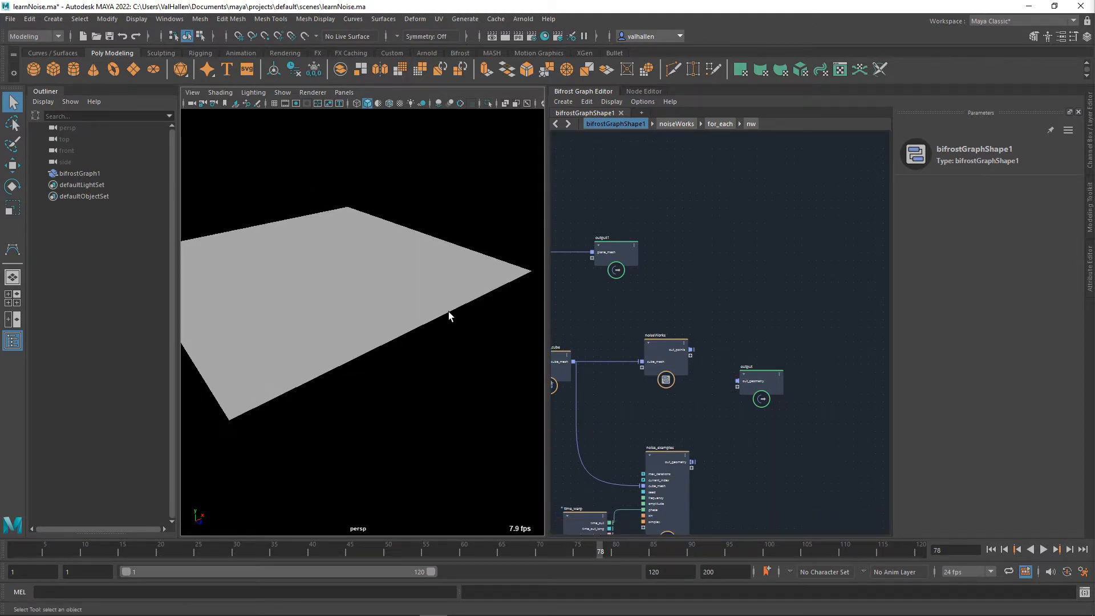
{"action": "left_click", "coordinate": [372, 318]}
{"action": "key", "text": "f"}
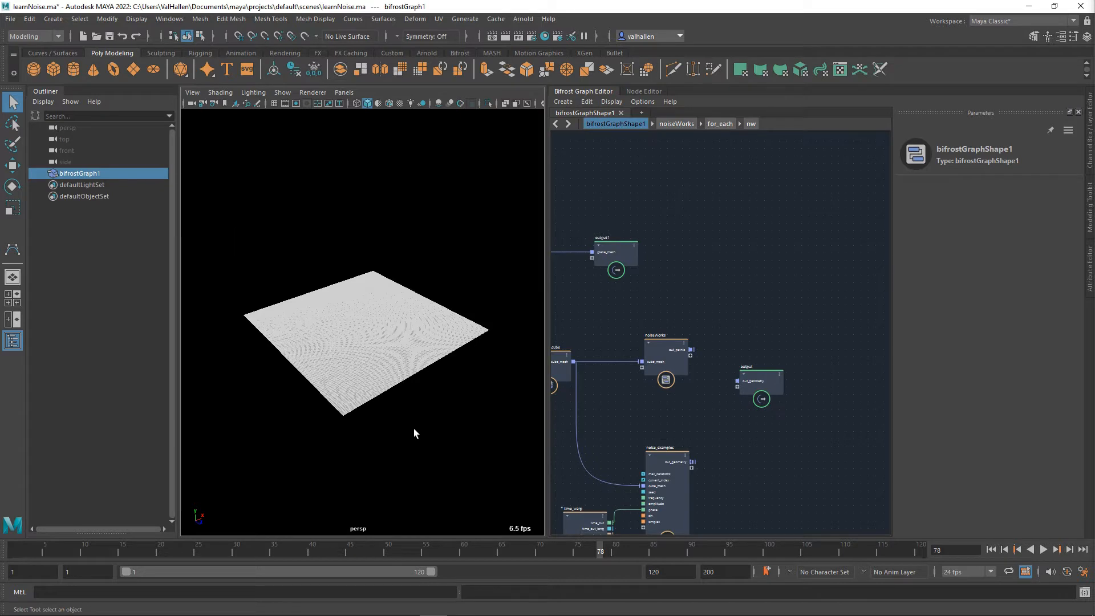
{"action": "left_click", "coordinate": [413, 429]}
{"action": "left_click_drag", "start_coordinate": [384, 417], "coordinate": [357, 320], "text": "alt"}
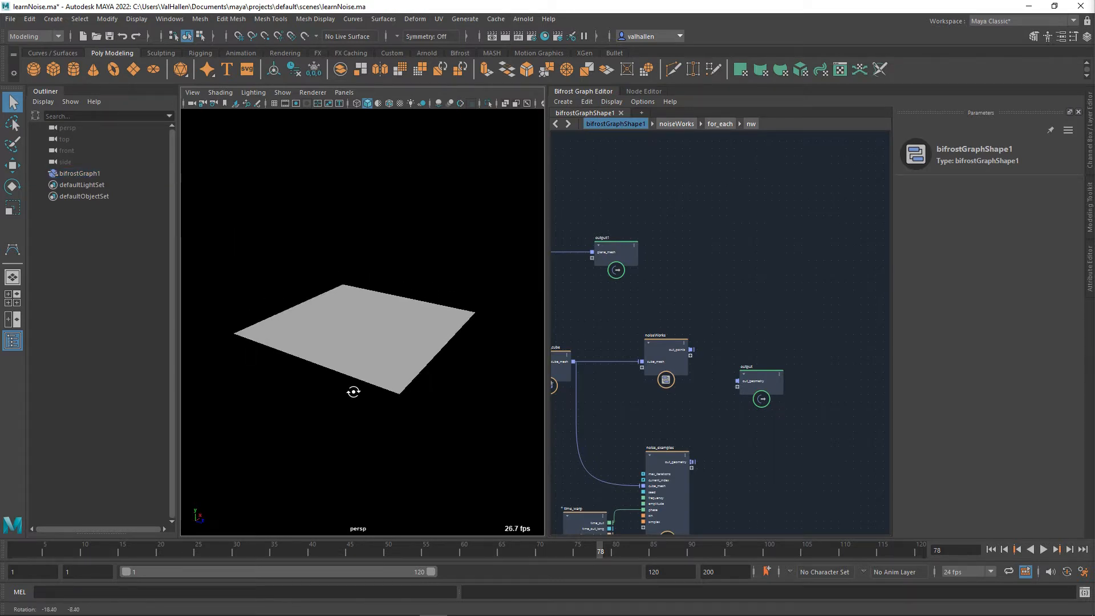
{"action": "scroll", "coordinate": [357, 390], "scroll_direction": "up", "scroll_amount": 3}
{"action": "left_click_drag", "start_coordinate": [374, 381], "coordinate": [376, 396], "text": "alt"}
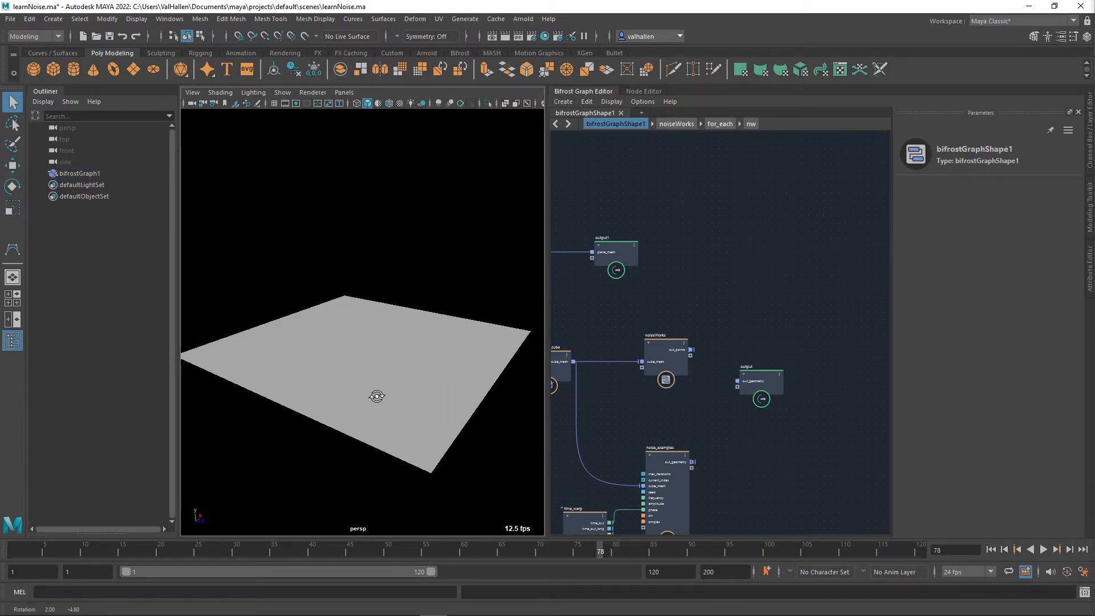
Paste the nw compound into the top-level graph above the plane node and connect plane_mesh to its input port.
{"action": "middle_click_drag", "start_coordinate": [621, 317], "coordinate": [768, 342], "text": "alt"}
{"action": "key", "text": "ctrl+v"}
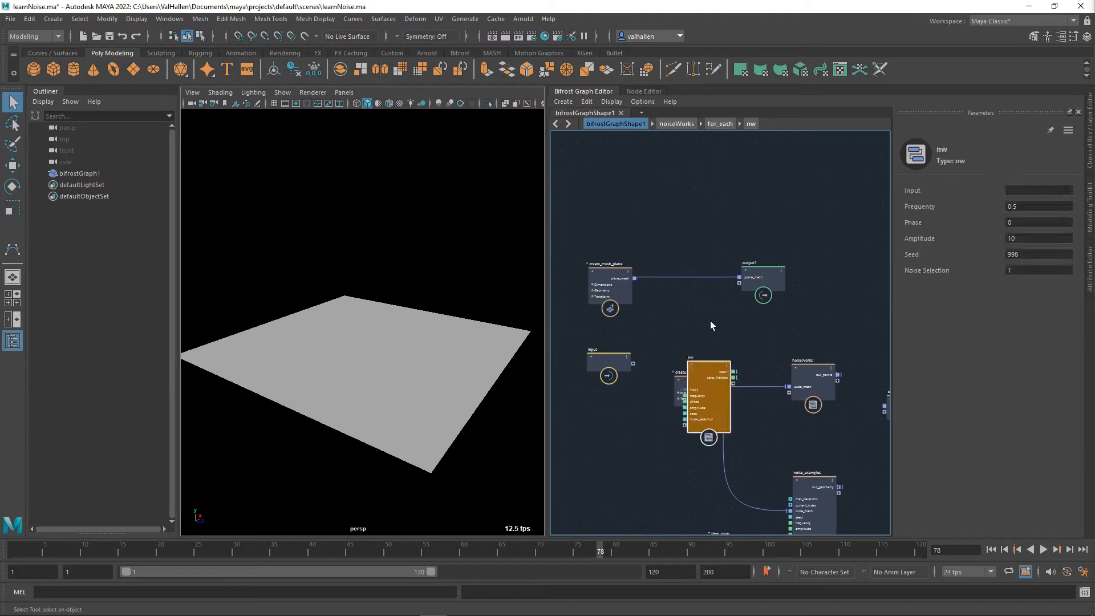
{"action": "left_click_drag", "start_coordinate": [705, 375], "coordinate": [690, 199]}
{"action": "scroll", "coordinate": [698, 243], "scroll_direction": "up", "scroll_amount": 3}
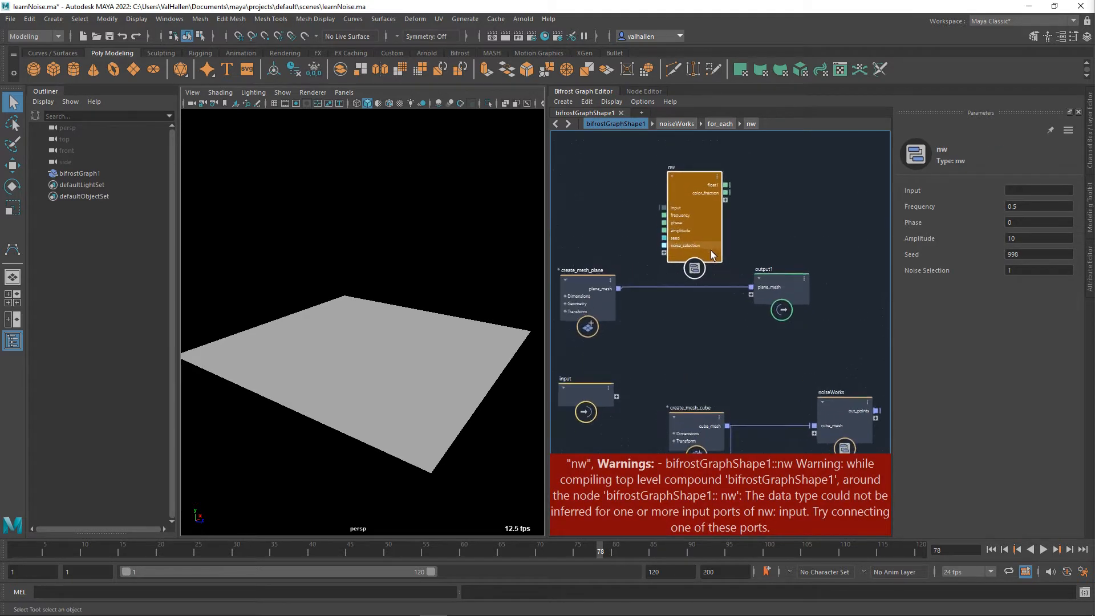
{"action": "middle_click_drag", "start_coordinate": [688, 272], "coordinate": [729, 325], "text": "alt"}
{"action": "left_click_drag", "start_coordinate": [622, 344], "coordinate": [764, 256]}
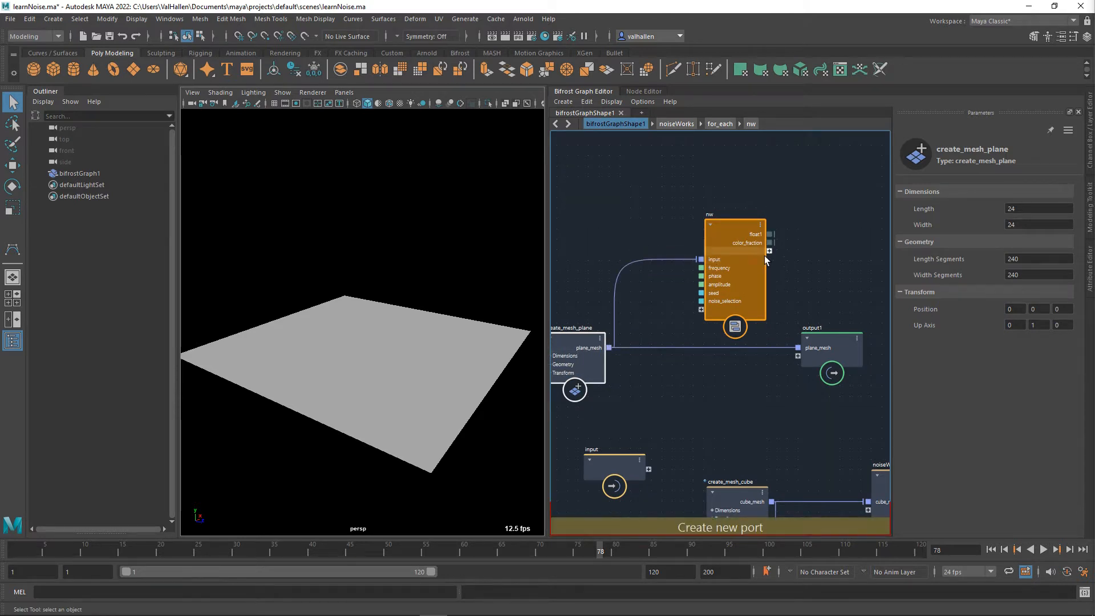
Open the pasted nw compound and disconnect its input port from the add_phase node's float port.
{"action": "double_click", "coordinate": [747, 284]}
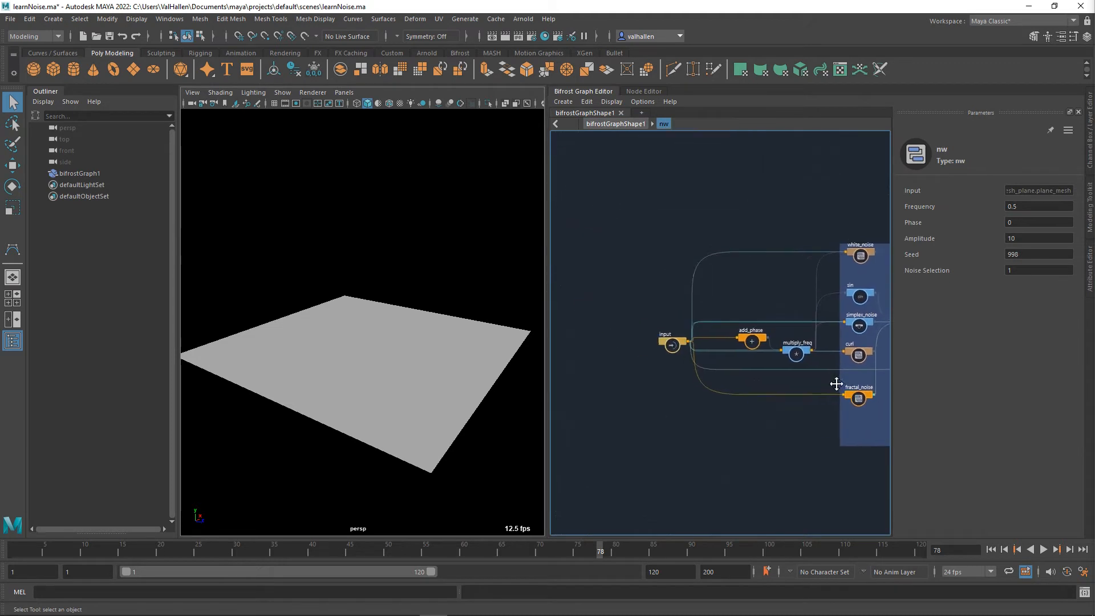
{"action": "scroll", "coordinate": [699, 349], "scroll_direction": "up", "scroll_amount": 5}
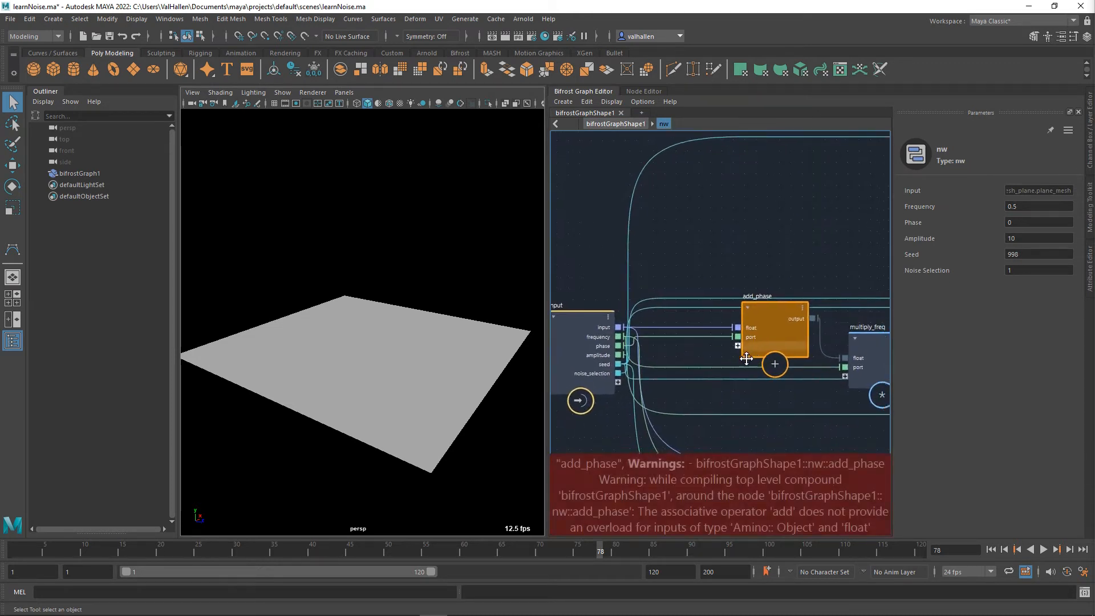
{"action": "left_click_drag", "start_coordinate": [703, 337], "coordinate": [576, 251]}
{"action": "scroll", "coordinate": [735, 340], "scroll_direction": "down", "scroll_amount": 1}
{"action": "left_click", "coordinate": [734, 340]}
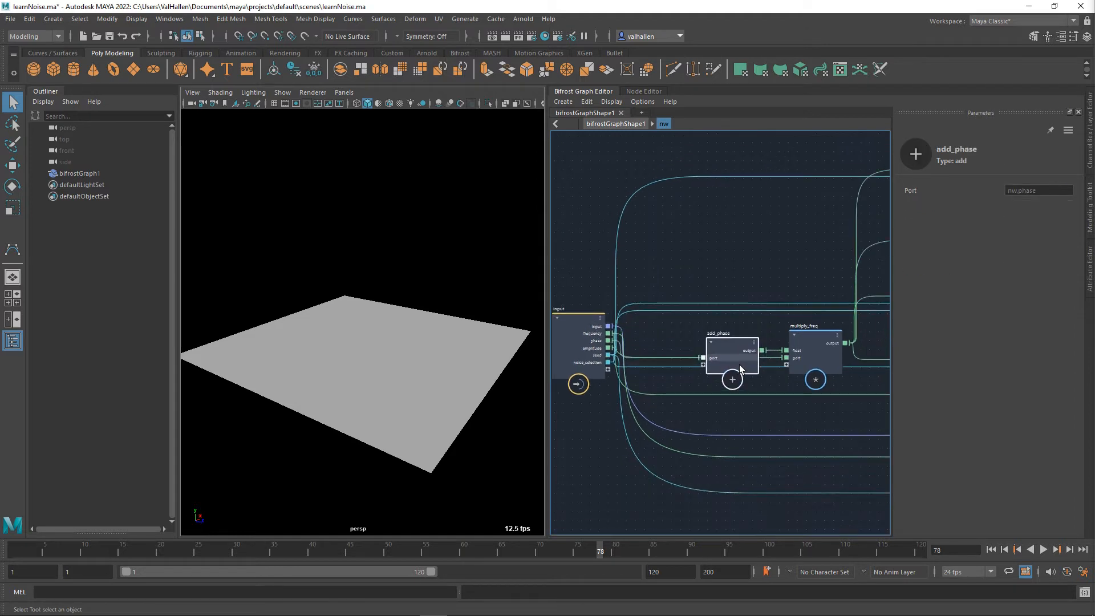
Inside nw, move the multiply_amplitude, change_range and output nodes up so they sit beside the switch.
{"action": "middle_click_drag", "start_coordinate": [737, 346], "coordinate": [482, 276], "text": "alt"}
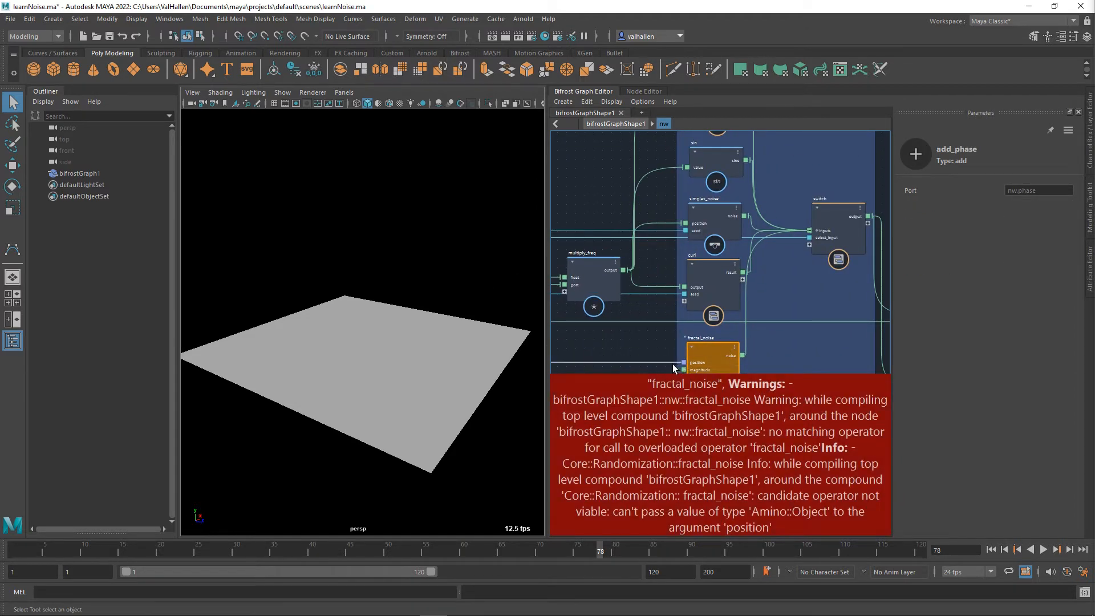
{"action": "left_click_drag", "start_coordinate": [664, 367], "coordinate": [644, 358]}
{"action": "scroll", "coordinate": [650, 365], "scroll_direction": "down", "scroll_amount": 5}
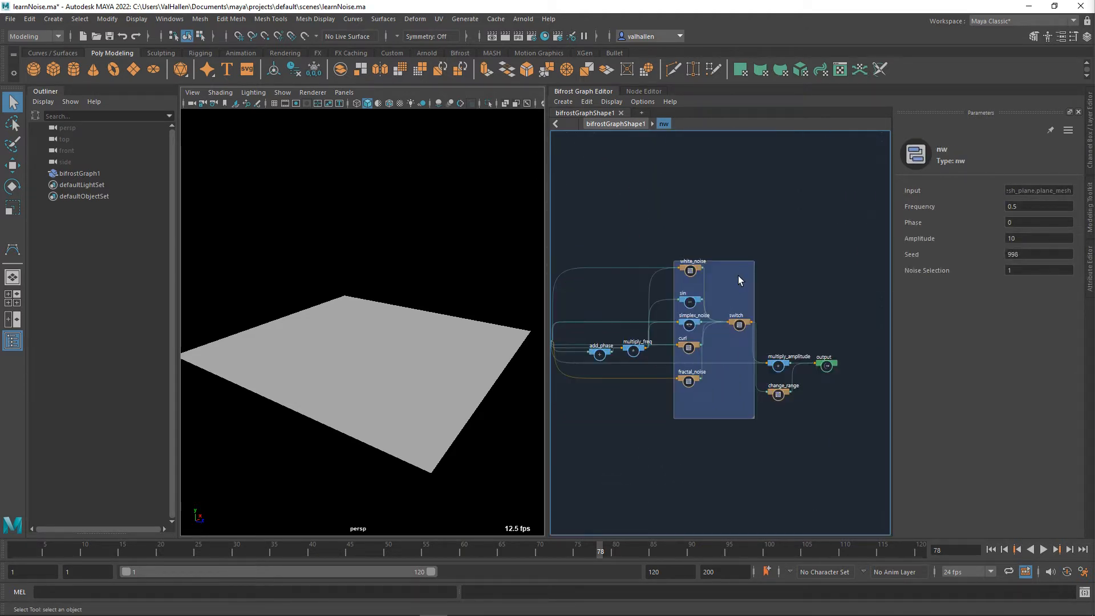
{"action": "left_click_drag", "start_coordinate": [848, 339], "coordinate": [849, 337]}
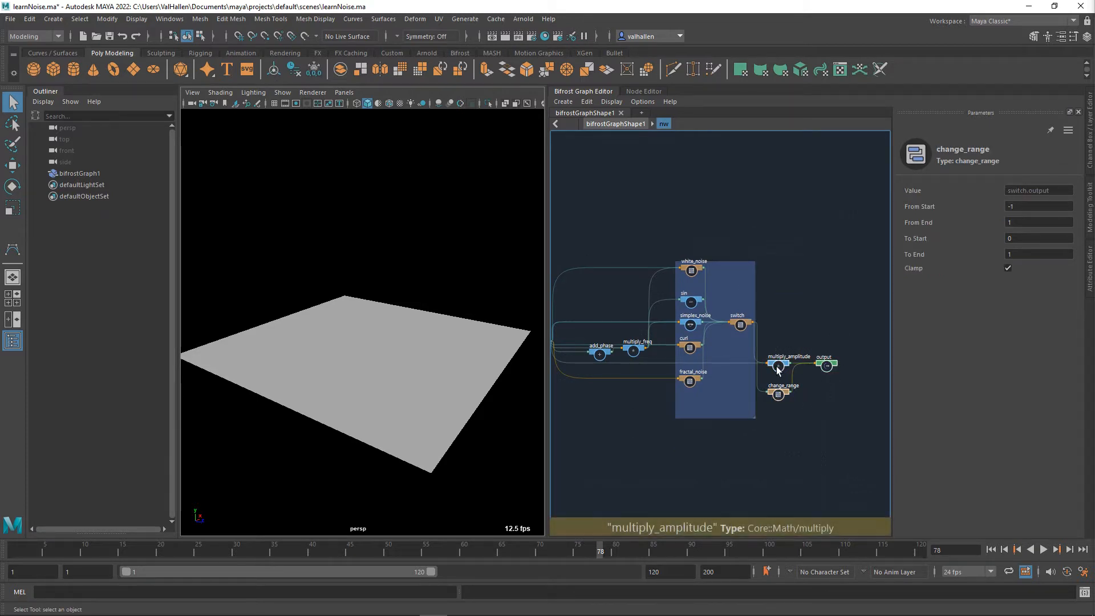
{"action": "left_click_drag", "start_coordinate": [777, 368], "coordinate": [799, 311]}
{"action": "middle_click_drag", "start_coordinate": [789, 381], "coordinate": [887, 394], "text": "alt"}
{"action": "middle_click_drag", "start_coordinate": [633, 427], "coordinate": [713, 430], "text": "alt"}
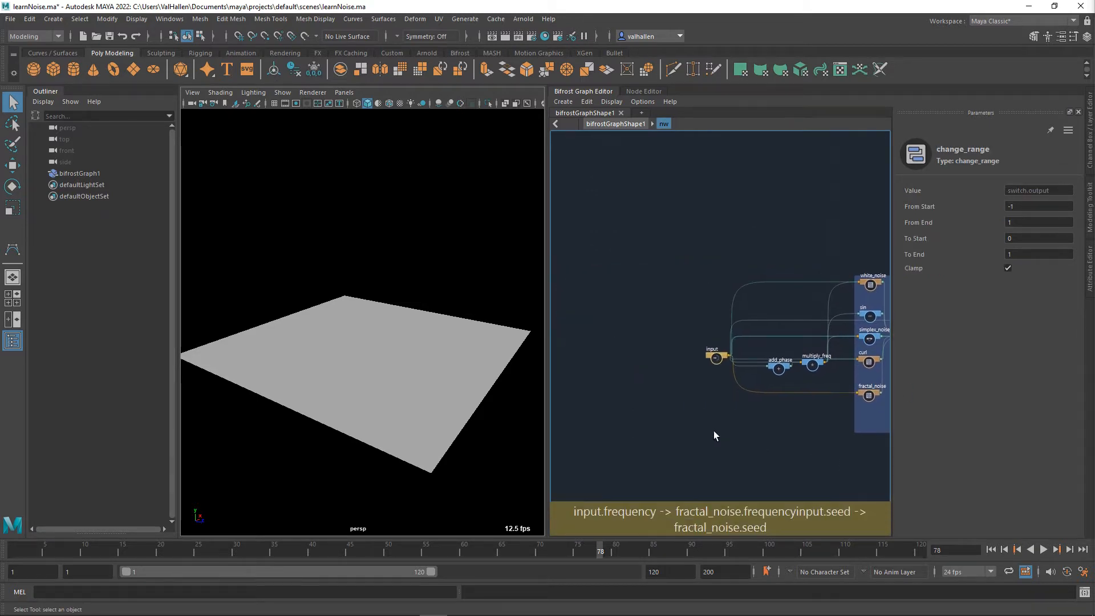
Add a pono node connected to the input port of the nw compound's input node.
{"action": "scroll", "coordinate": [723, 384], "scroll_direction": "up", "scroll_amount": 6}
{"action": "left_click_drag", "start_coordinate": [716, 325], "coordinate": [574, 303]}
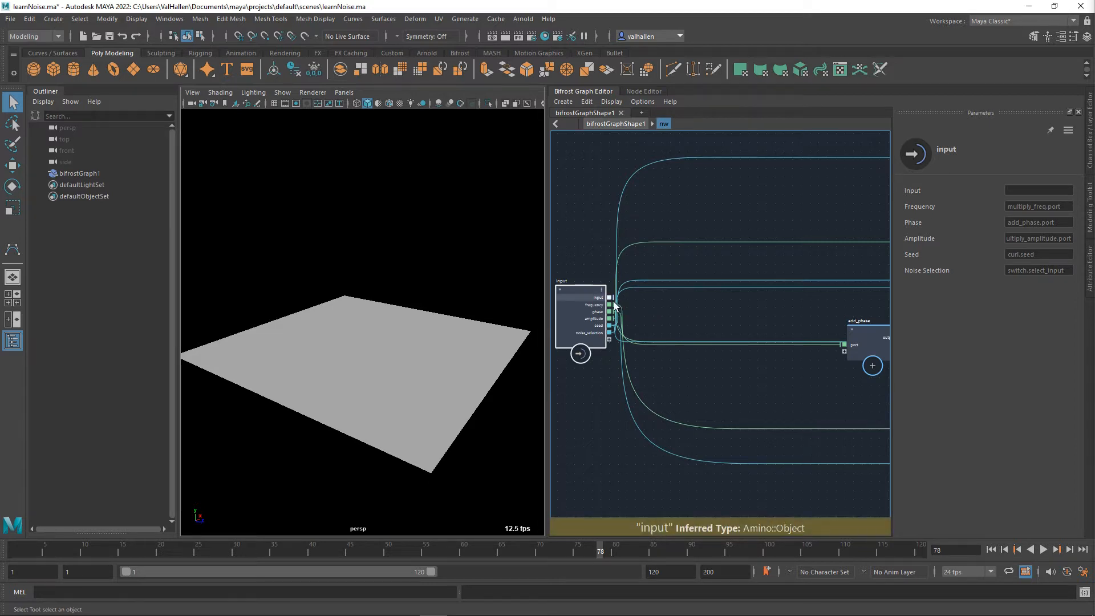
{"action": "left_click_drag", "start_coordinate": [664, 303], "coordinate": [665, 301]}
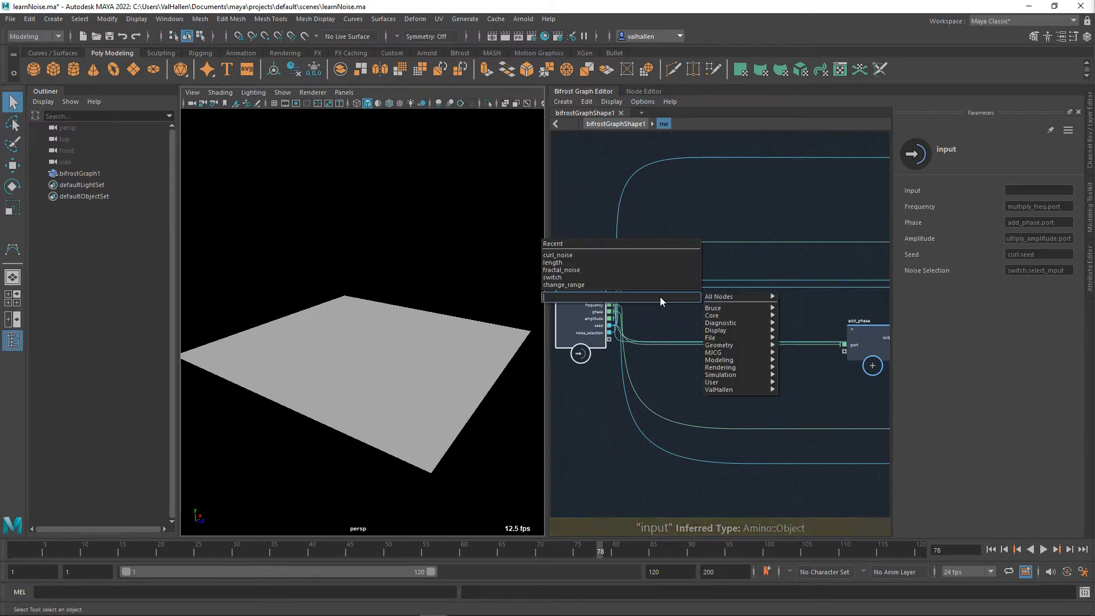
{"action": "type", "text": "pono"}
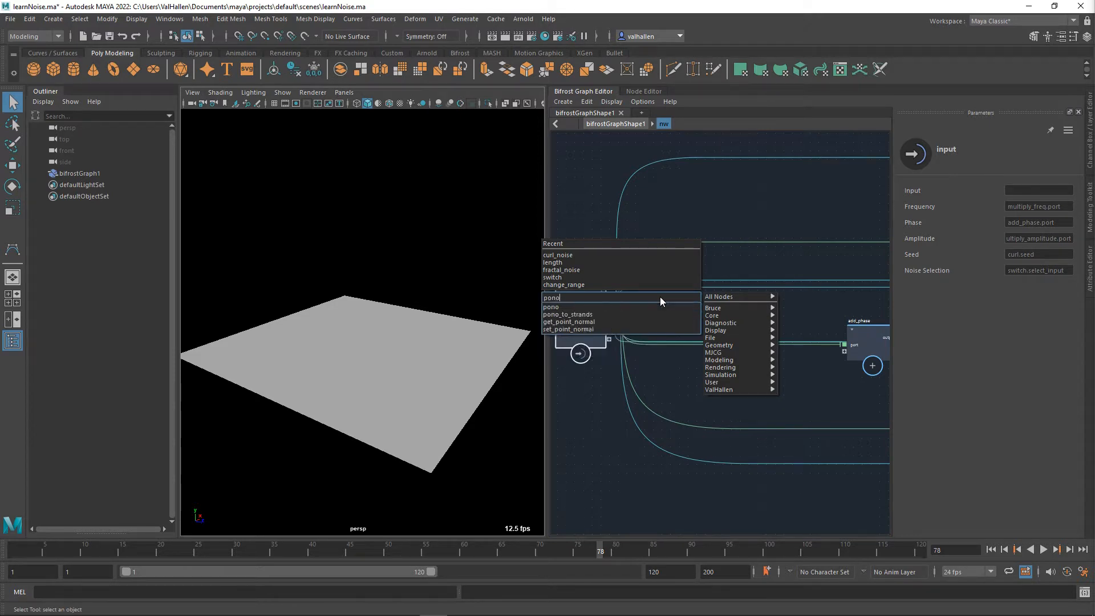
{"action": "key", "text": "Return"}
Add a get_point_position node, connect the nw input port to its geometry port, and delete the pono node.
{"action": "left_click_drag", "start_coordinate": [665, 310], "coordinate": [686, 303]}
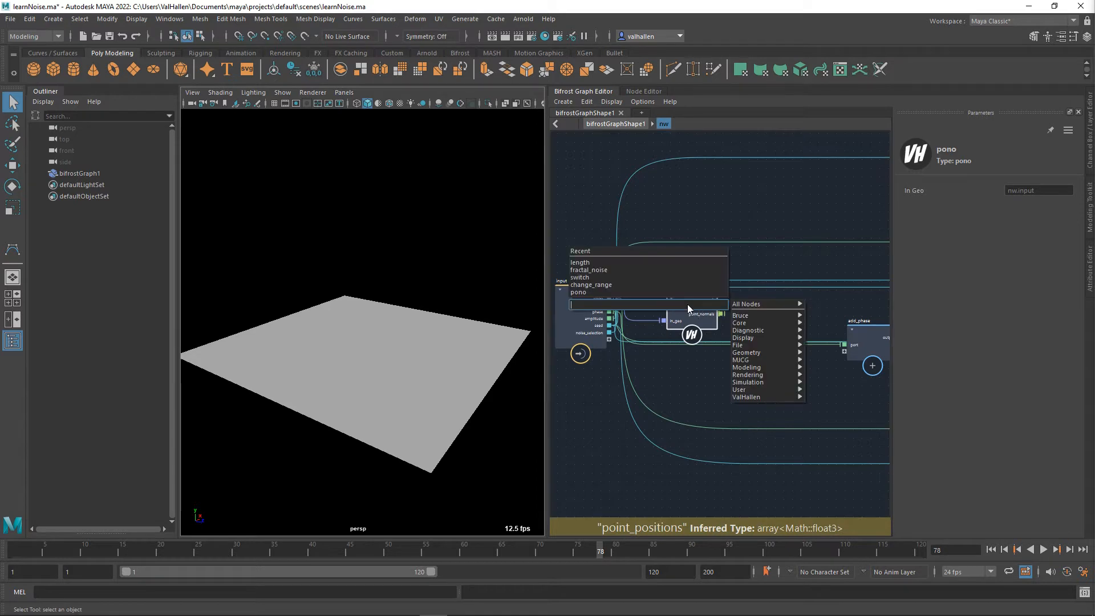
{"action": "type", "text": "getp"}
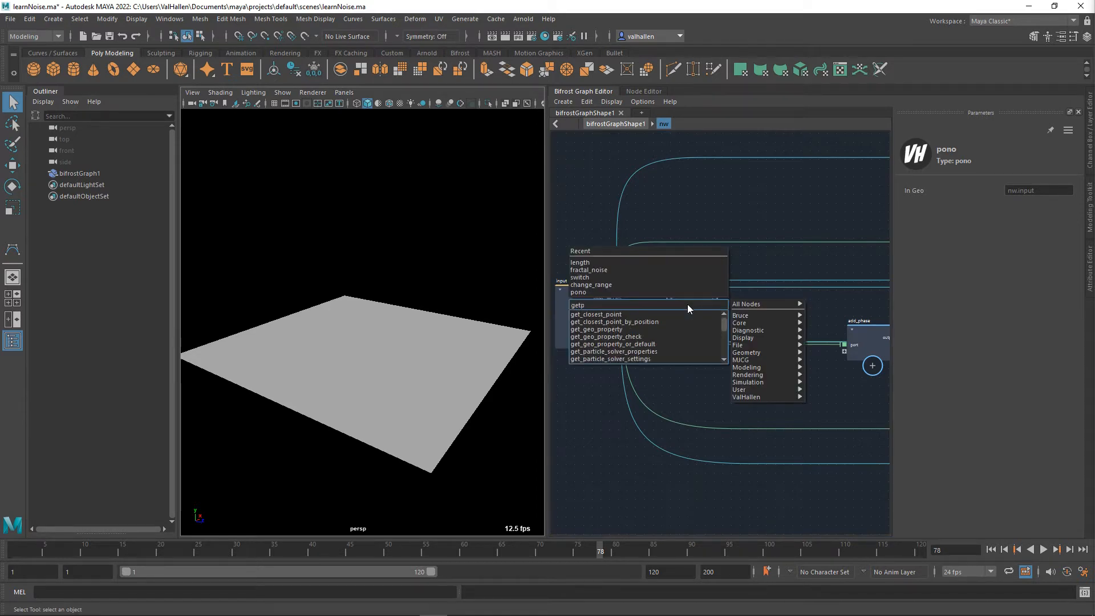
{"action": "type", "text": "opo"}
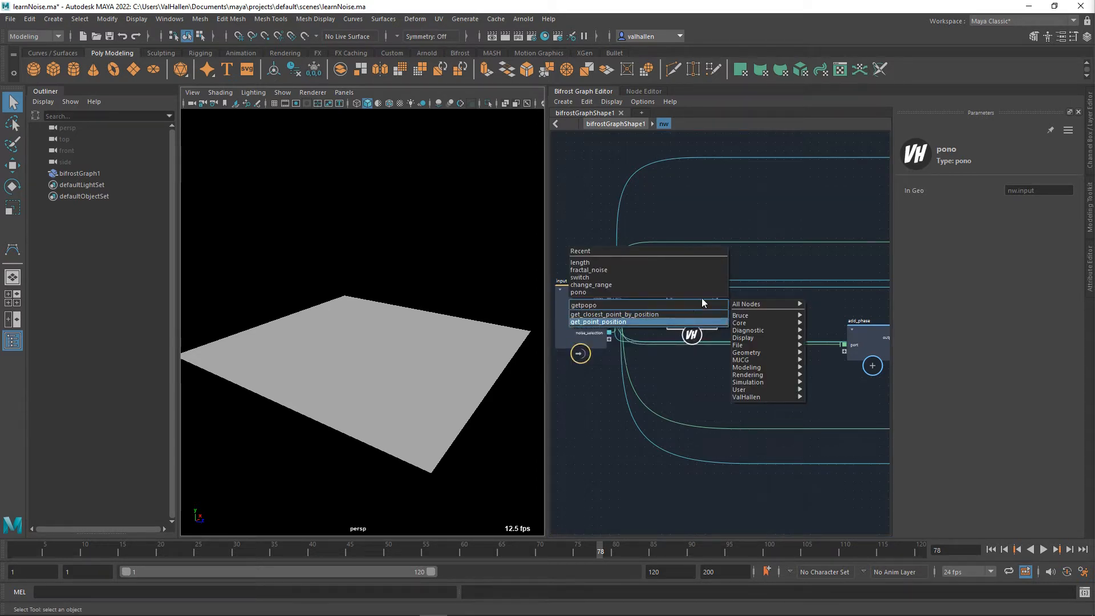
{"action": "key", "text": "Return"}
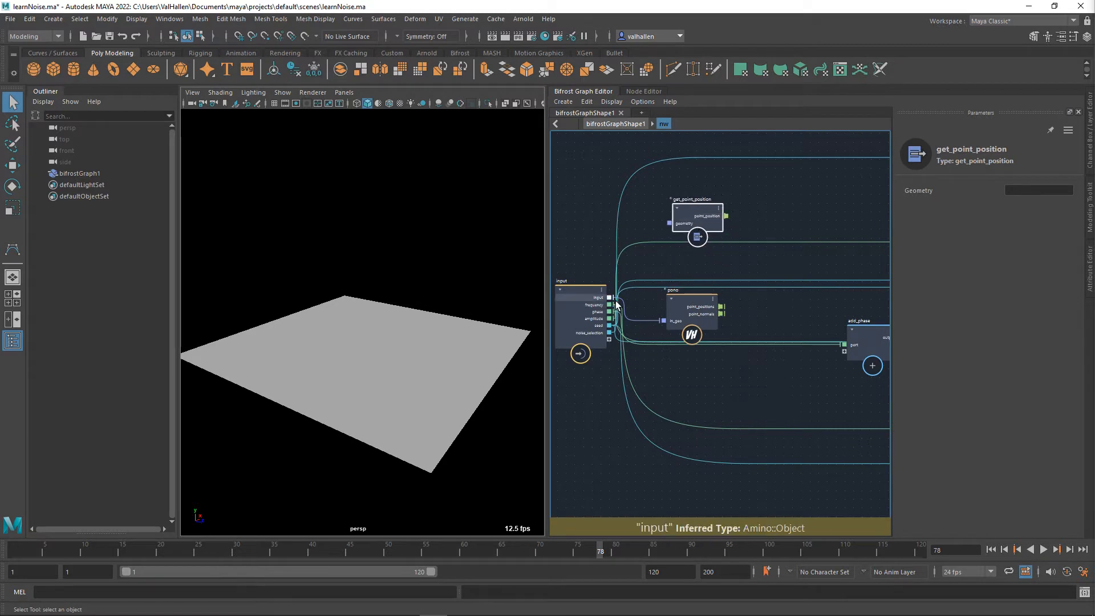
{"action": "left_click_drag", "start_coordinate": [611, 299], "coordinate": [699, 309]}
{"action": "left_click", "coordinate": [698, 317]}
{"action": "key", "text": "Delete"}
Connect get_point_position's point_position to add_phase and place add_phase lower, clear of the other connection lines.
{"action": "middle_click_drag", "start_coordinate": [796, 335], "coordinate": [713, 340]}
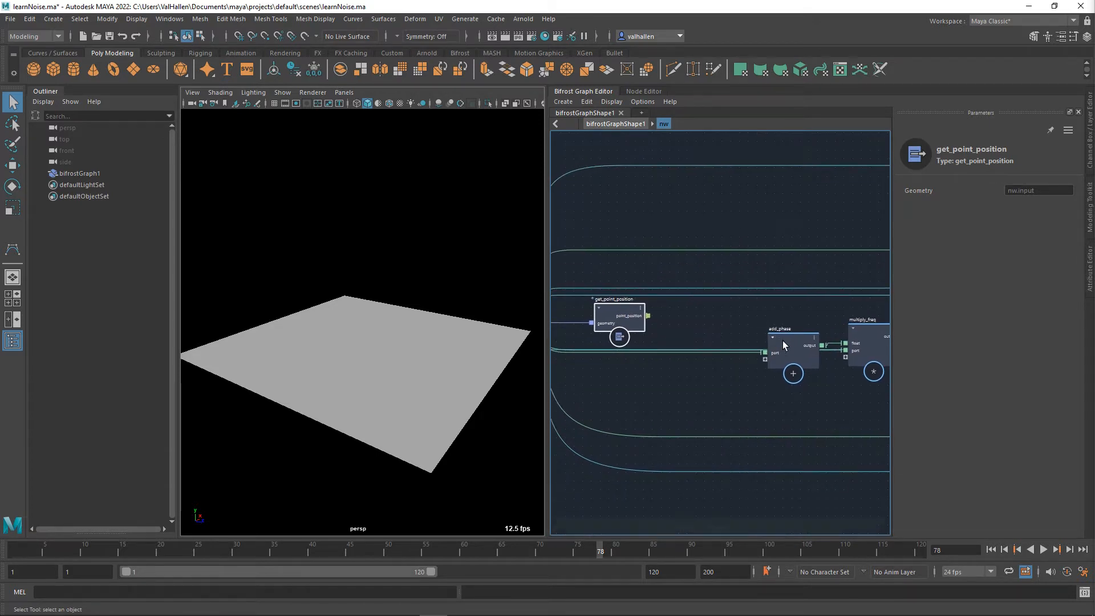
{"action": "left_click_drag", "start_coordinate": [783, 340], "coordinate": [792, 332]}
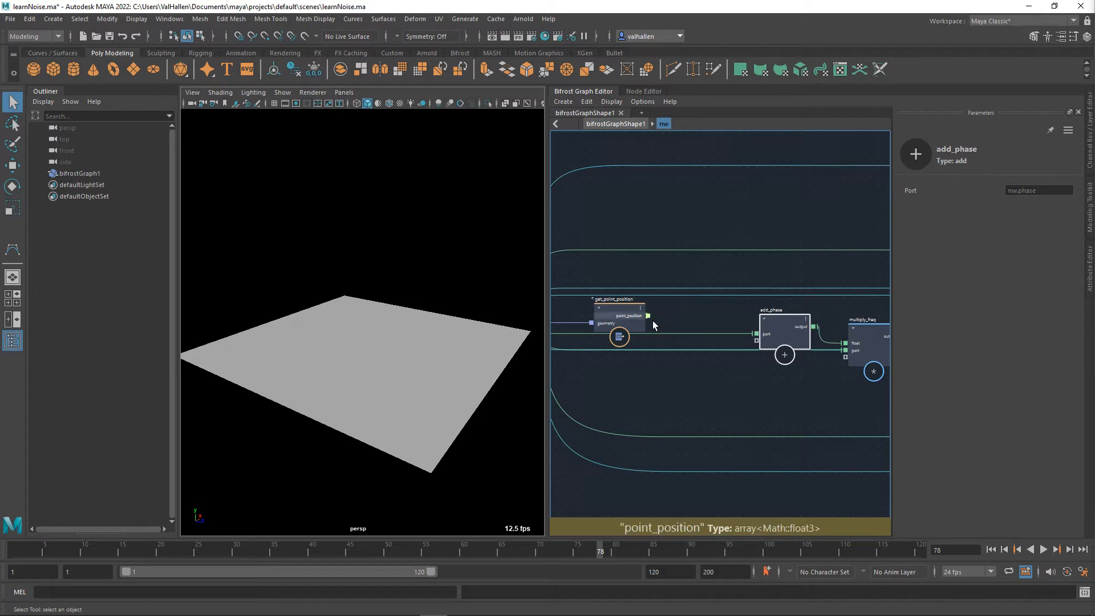
{"action": "left_click_drag", "start_coordinate": [648, 315], "coordinate": [767, 340]}
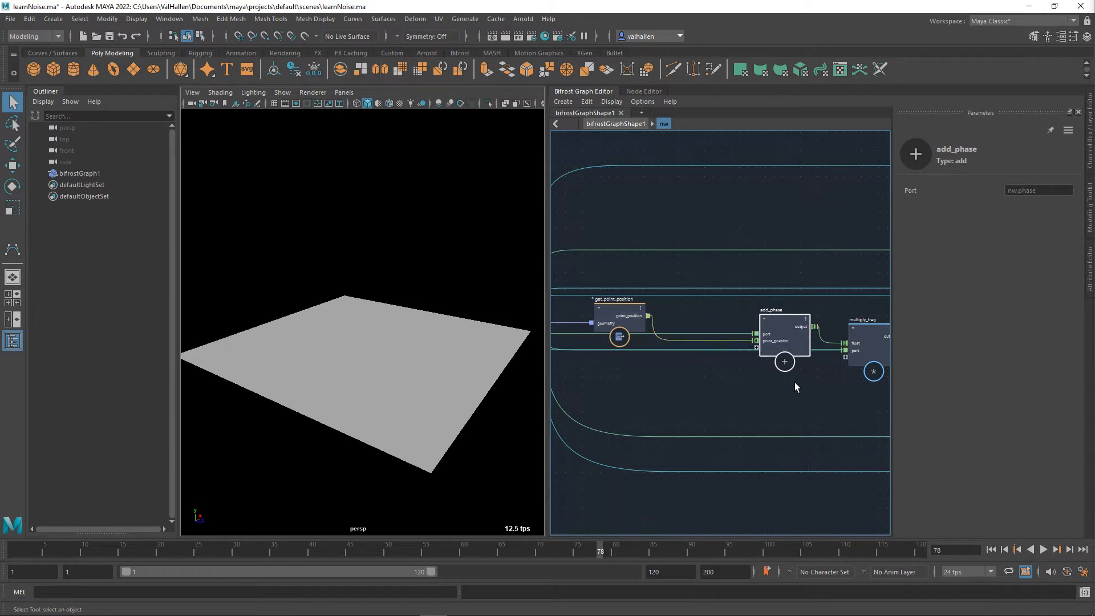
{"action": "middle_click_drag", "start_coordinate": [795, 382], "coordinate": [775, 393]}
{"action": "middle_click_drag", "start_coordinate": [695, 388], "coordinate": [750, 379]}
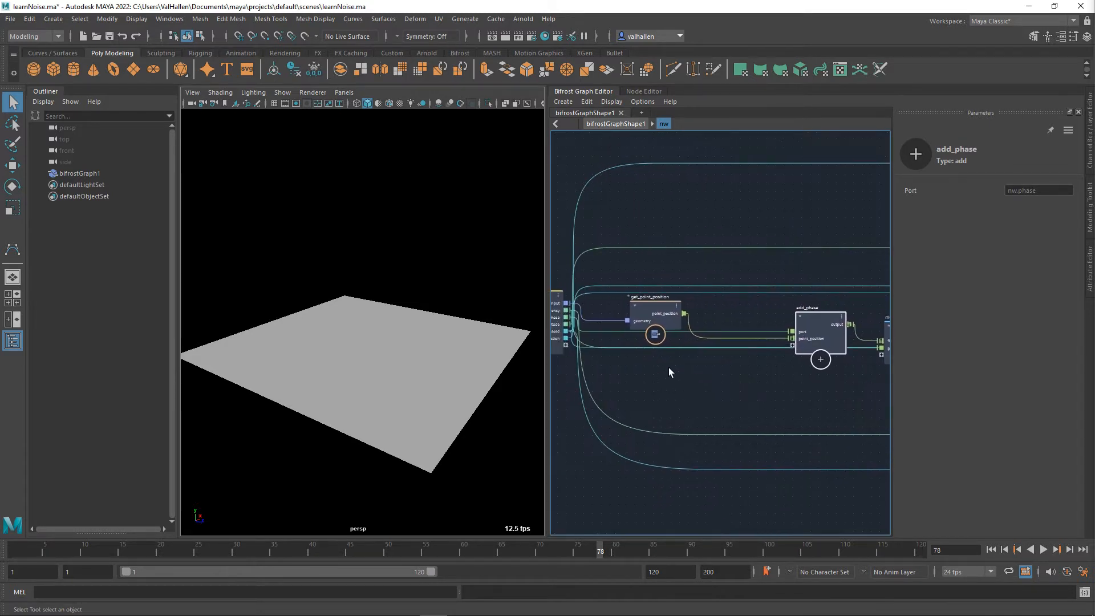
{"action": "middle_click_drag", "start_coordinate": [668, 367], "coordinate": [719, 363]}
{"action": "left_click_drag", "start_coordinate": [592, 303], "coordinate": [570, 321]}
{"action": "middle_click_drag", "start_coordinate": [755, 377], "coordinate": [692, 373]}
{"action": "left_click_drag", "start_coordinate": [816, 330], "coordinate": [757, 382]}
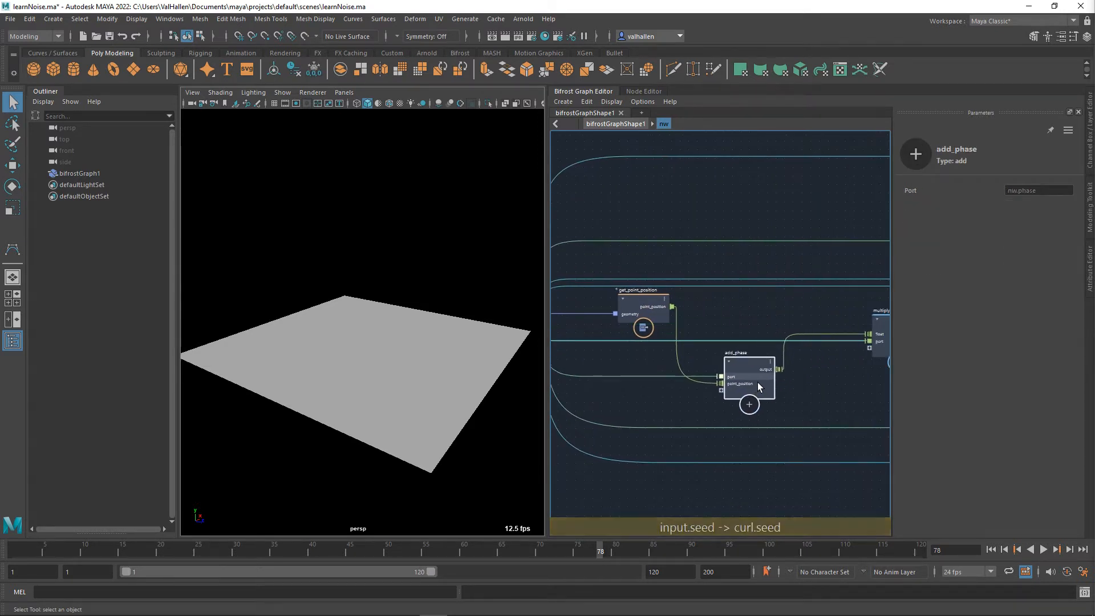
Cut all connections running from add_phase through multiply_freq, the noise nodes, switch, multiply_amplitude and change_range to the output.
{"action": "scroll", "coordinate": [791, 374], "scroll_direction": "down", "scroll_amount": 3}
{"action": "middle_click_drag", "start_coordinate": [817, 372], "coordinate": [671, 375]}
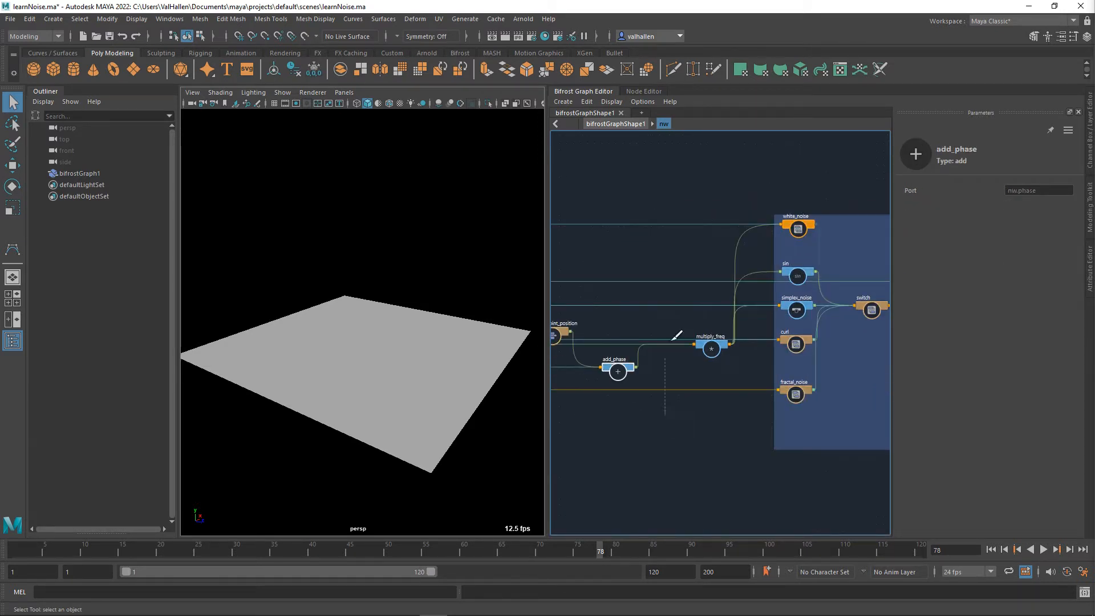
{"action": "left_click_drag", "start_coordinate": [672, 341], "coordinate": [672, 162], "text": "ctrl+alt+shift"}
{"action": "left_click_drag", "start_coordinate": [762, 216], "coordinate": [761, 220], "text": "ctrl+alt+shift"}
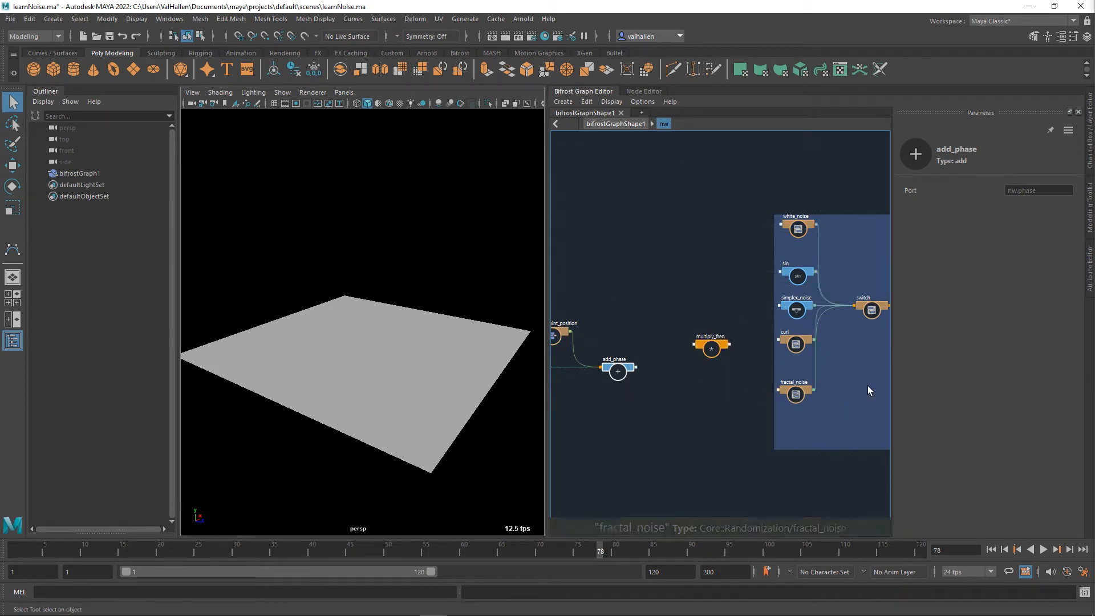
{"action": "left_click_drag", "start_coordinate": [860, 350], "coordinate": [845, 281], "text": "ctrl+alt+shift"}
{"action": "middle_click_drag", "start_coordinate": [849, 407], "coordinate": [677, 404]}
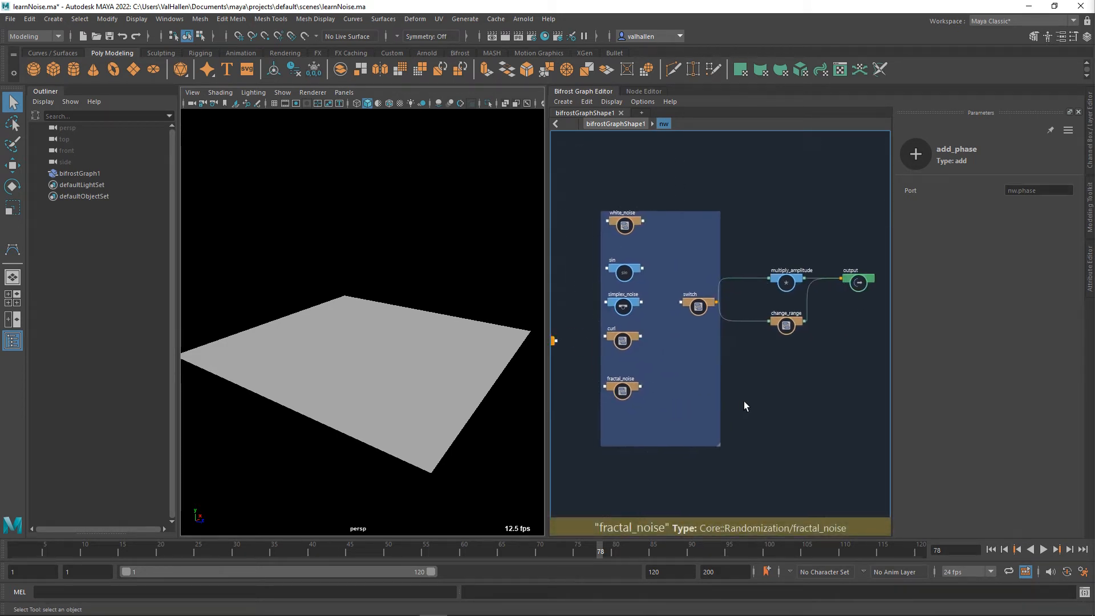
{"action": "left_click_drag", "start_coordinate": [753, 370], "coordinate": [754, 371], "text": "ctrl+alt+shift"}
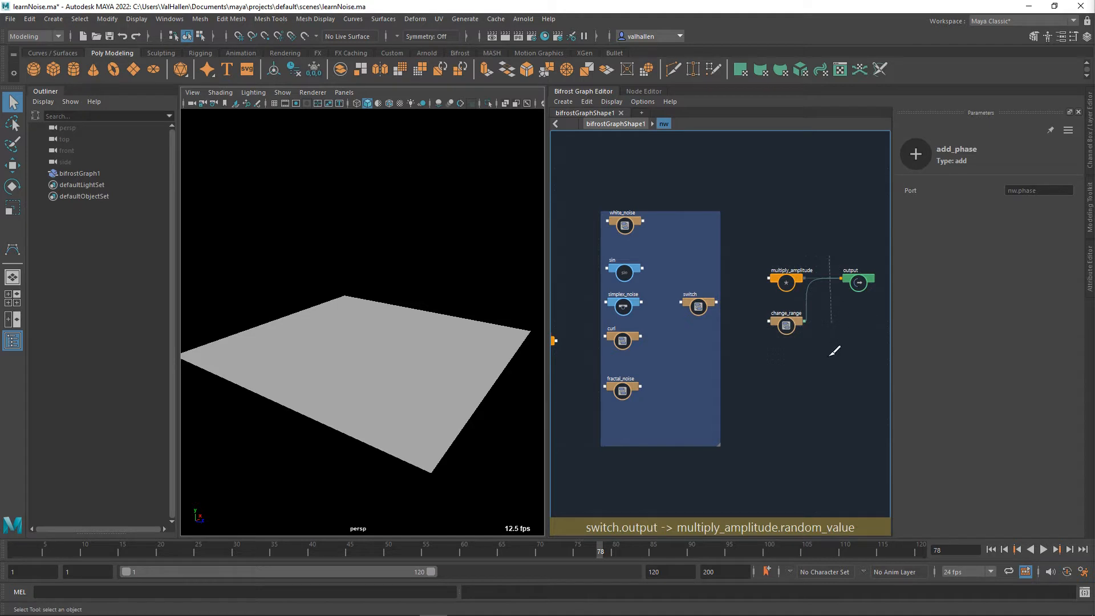
Move the backdrop with the noise nodes up out of the way and bring add_phase closer to get_point_position.
{"action": "left_click_drag", "start_coordinate": [681, 229], "coordinate": [687, 73]}
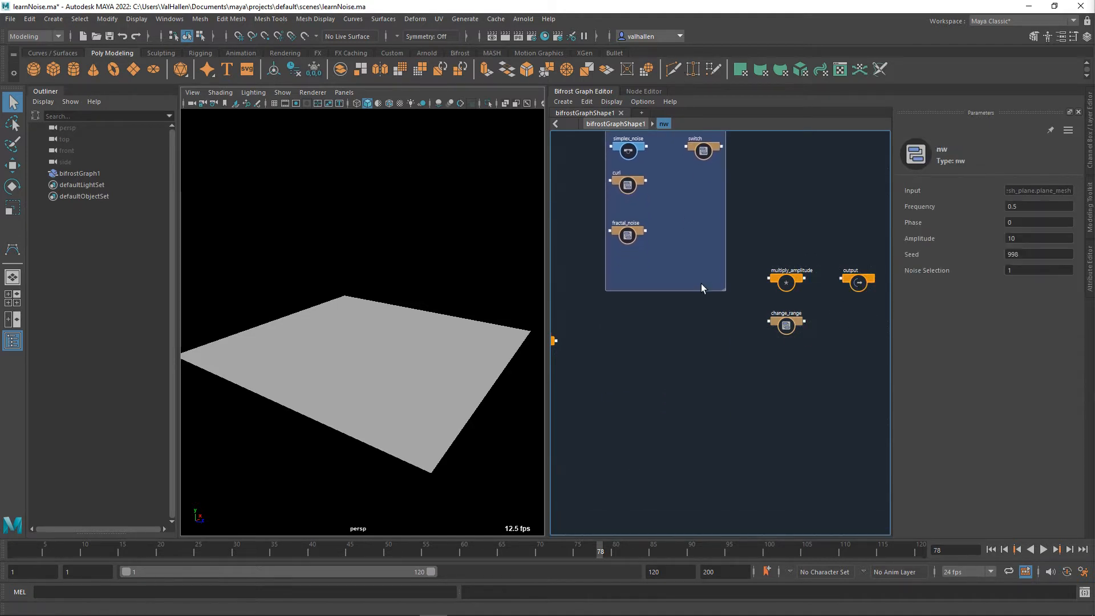
{"action": "left_click_drag", "start_coordinate": [681, 282], "coordinate": [688, 195]}
{"action": "middle_click_drag", "start_coordinate": [634, 294], "coordinate": [861, 301]}
{"action": "scroll", "coordinate": [794, 314], "scroll_direction": "up", "scroll_amount": 1}
{"action": "scroll", "coordinate": [791, 315], "scroll_direction": "up", "scroll_amount": 3}
{"action": "middle_click_drag", "start_coordinate": [743, 322], "coordinate": [823, 298]}
{"action": "middle_click_drag", "start_coordinate": [756, 307], "coordinate": [846, 289]}
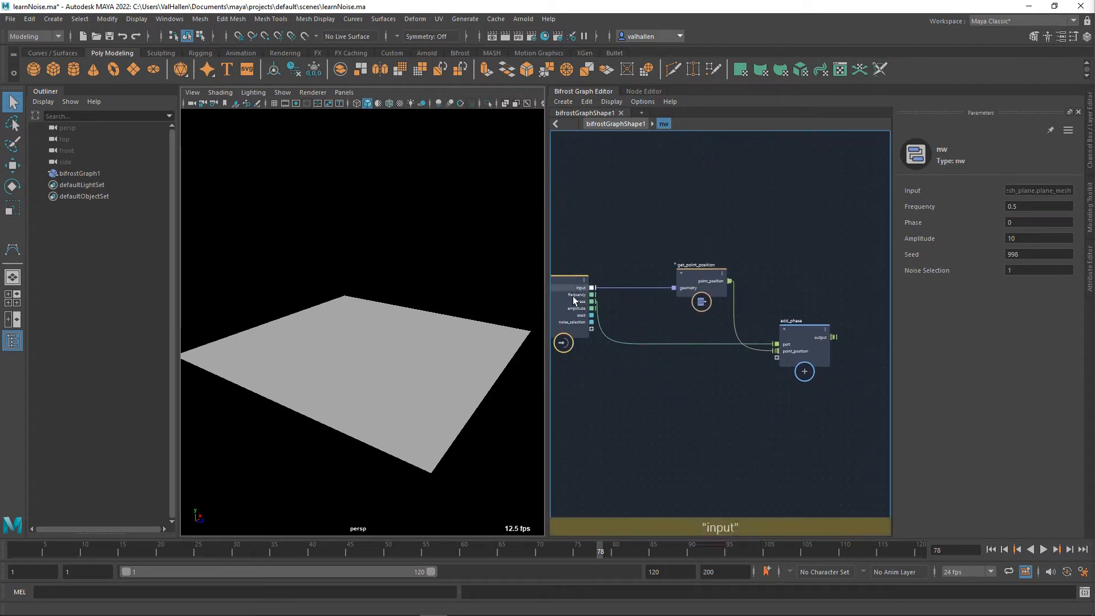
{"action": "left_click_drag", "start_coordinate": [806, 336], "coordinate": [788, 335]}
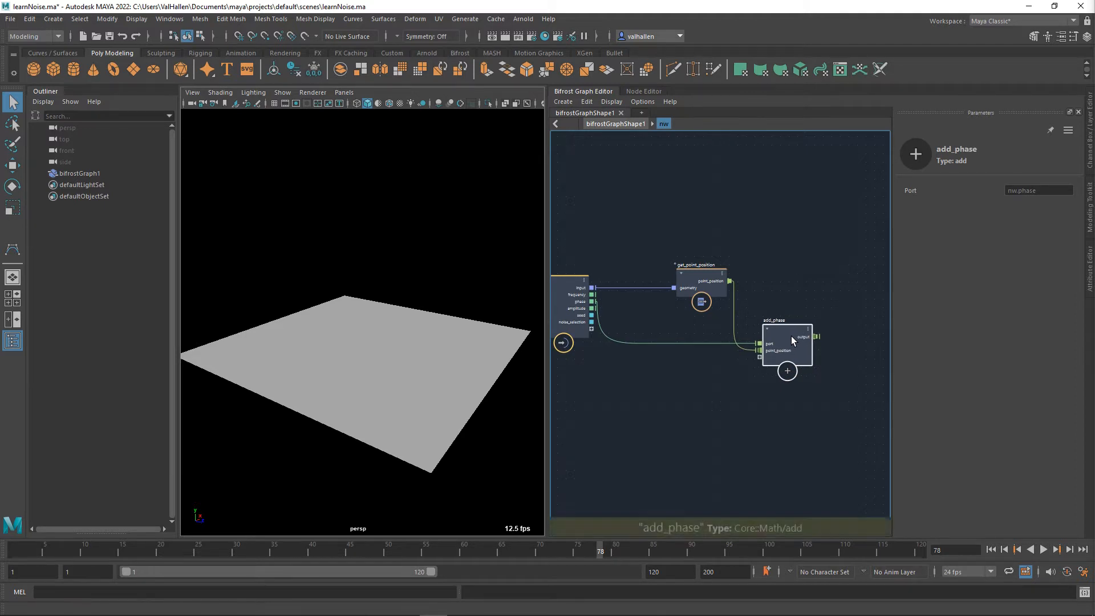
Back in the top-level graph, connect noiseWorks' out_points to the original output and disconnect plane_mesh from output1.
{"action": "key", "text": "BackSpace"}
{"action": "scroll", "coordinate": [752, 362], "scroll_direction": "down", "scroll_amount": 3}
{"action": "middle_click_drag", "start_coordinate": [752, 361], "coordinate": [617, 302], "text": "alt"}
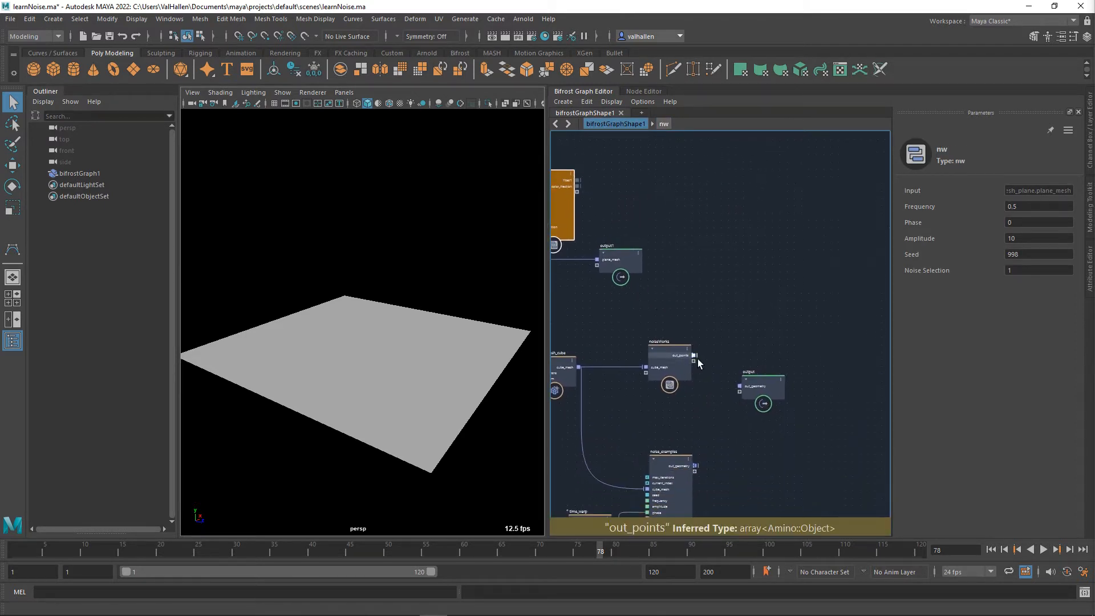
{"action": "left_click_drag", "start_coordinate": [695, 355], "coordinate": [748, 390]}
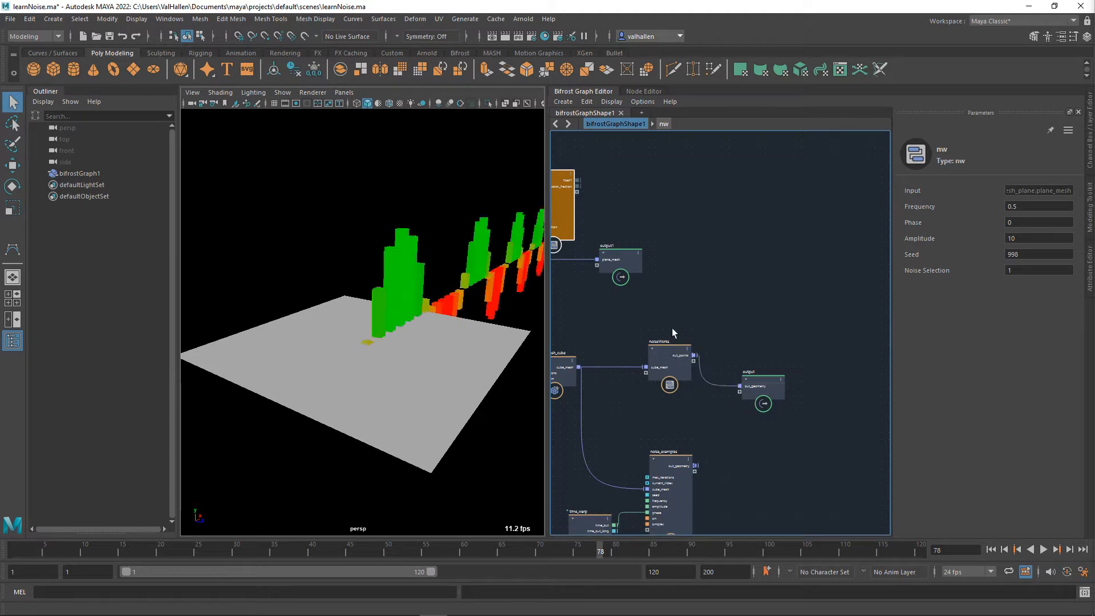
{"action": "left_click_drag", "start_coordinate": [594, 262], "coordinate": [653, 232]}
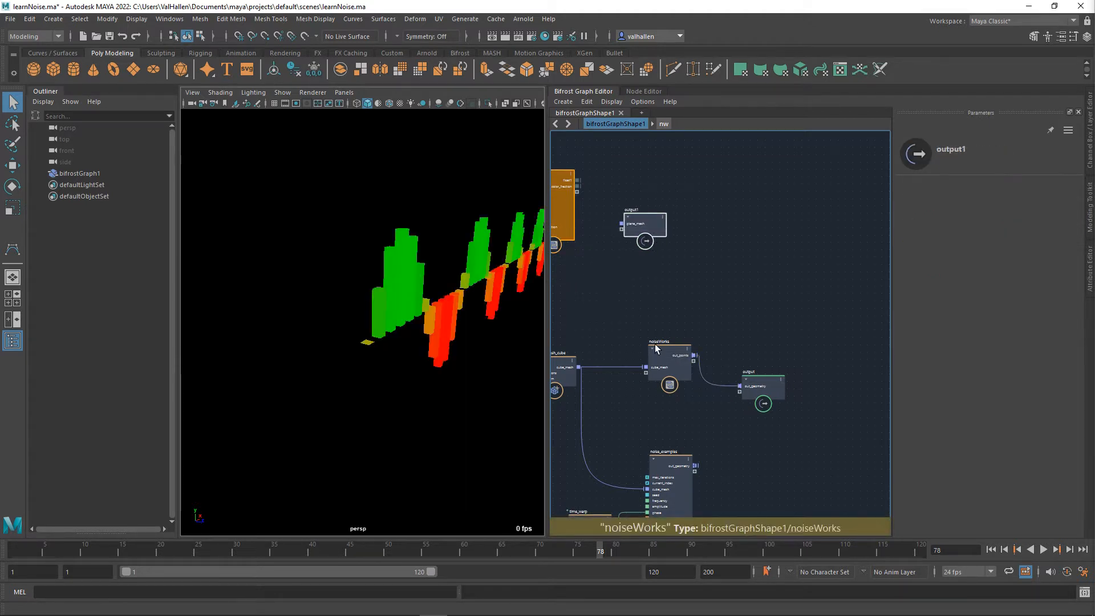
View the cubes from the front and set the phase of the nw compound inside noiseWorks' for_each to 4.
{"action": "left_click_drag", "start_coordinate": [488, 368], "coordinate": [398, 355], "text": "alt"}
{"action": "scroll", "coordinate": [463, 366], "scroll_direction": "up", "scroll_amount": 3}
{"action": "left_click", "coordinate": [700, 403]}
{"action": "double_click", "coordinate": [670, 357]}
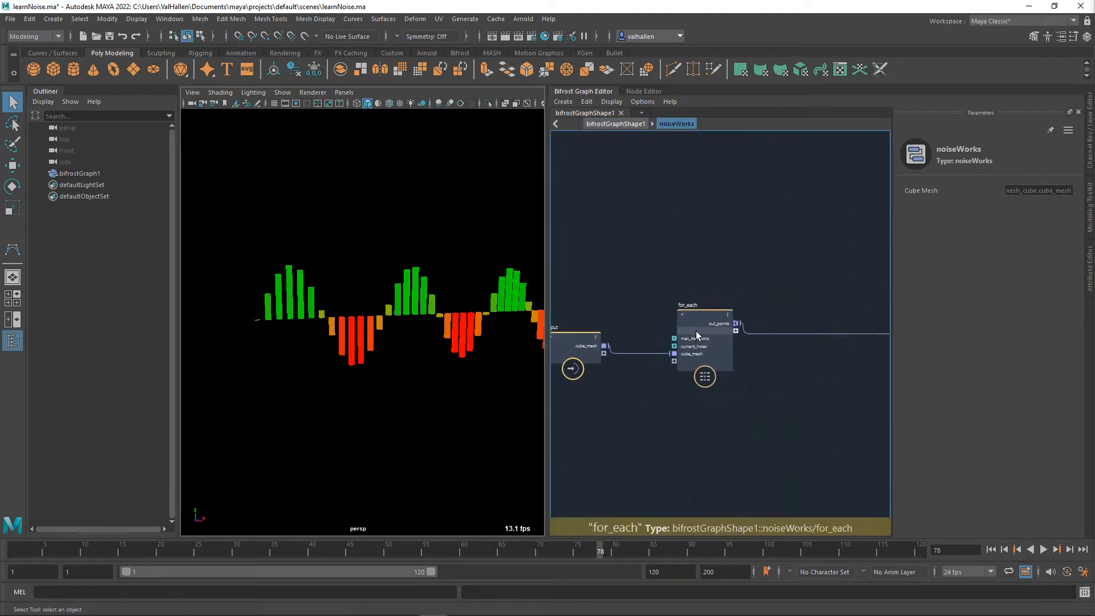
{"action": "double_click", "coordinate": [701, 325]}
{"action": "left_click", "coordinate": [707, 285]}
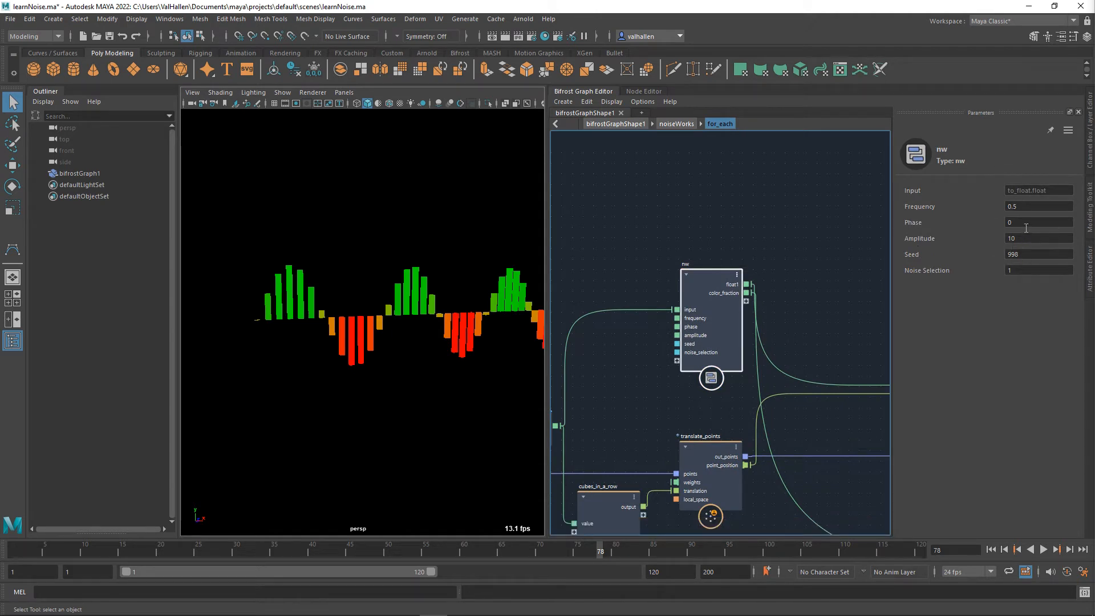
{"action": "left_click", "coordinate": [1025, 222]}
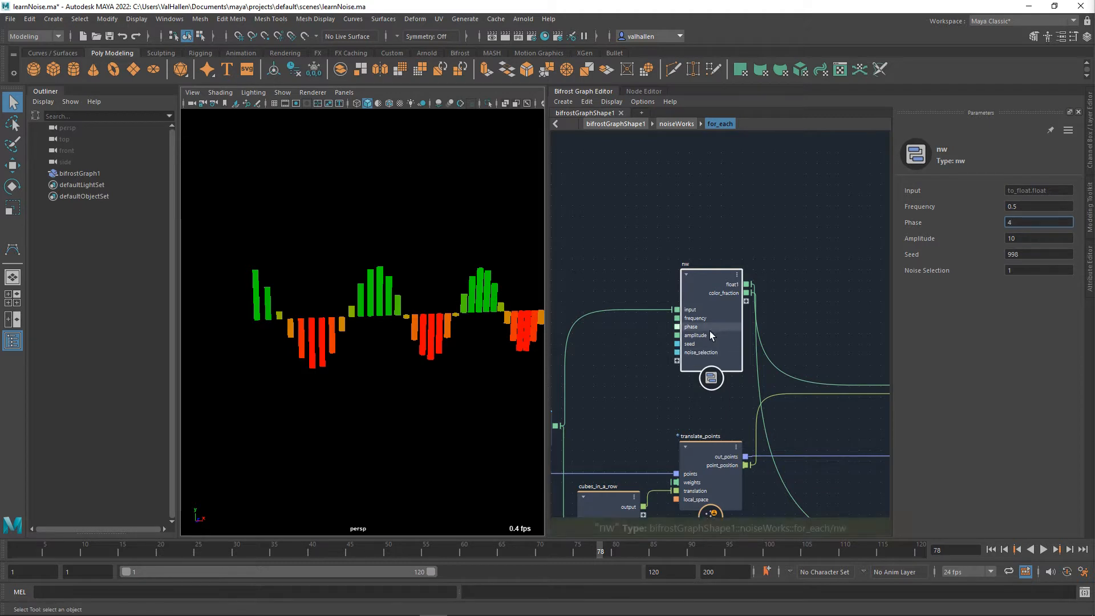
Return to the top-level graph and move the original output node up, closer to output1.
{"action": "left_click", "coordinate": [657, 356]}
{"action": "key", "text": "alt+Left"}
{"action": "key", "text": "alt+Left"}
{"action": "middle_click_drag", "start_coordinate": [624, 321], "coordinate": [707, 376], "text": "alt"}
{"action": "scroll", "coordinate": [707, 376], "scroll_direction": "down", "scroll_amount": 3}
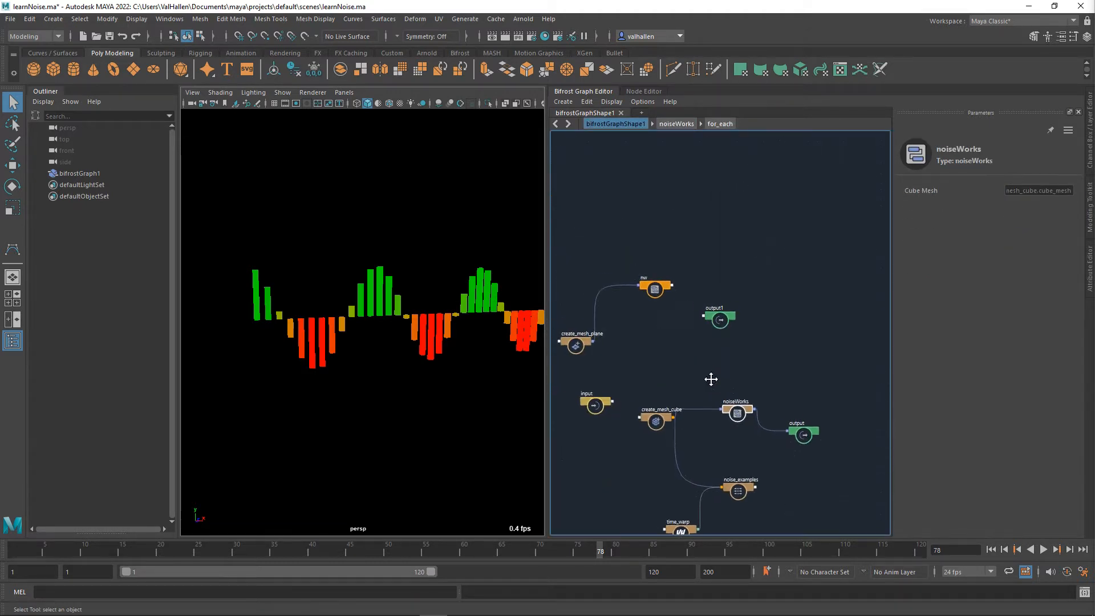
{"action": "scroll", "coordinate": [613, 341], "scroll_direction": "up", "scroll_amount": 3}
{"action": "middle_click_drag", "start_coordinate": [645, 336], "coordinate": [677, 358], "text": "alt"}
{"action": "middle_click_drag", "start_coordinate": [846, 465], "coordinate": [729, 403], "text": "alt"}
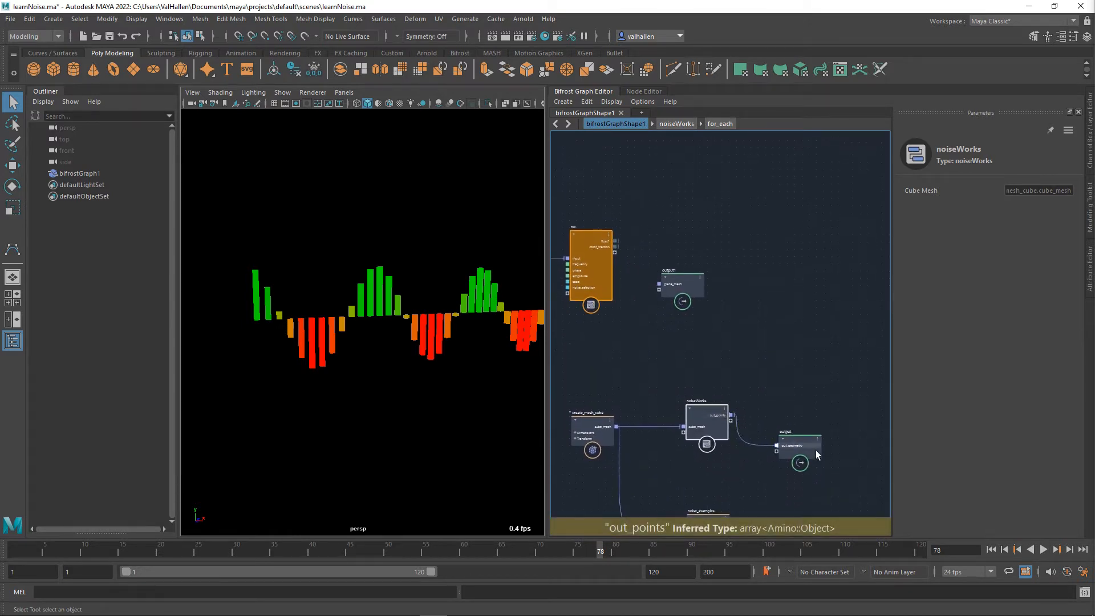
{"action": "left_click_drag", "start_coordinate": [815, 450], "coordinate": [773, 356]}
Add a terminal node above the output node and reroute noiseWorks' out_points from output to the terminal's diagnostic port.
{"action": "key", "text": "Tab"}
{"action": "type", "text": "terminal"}
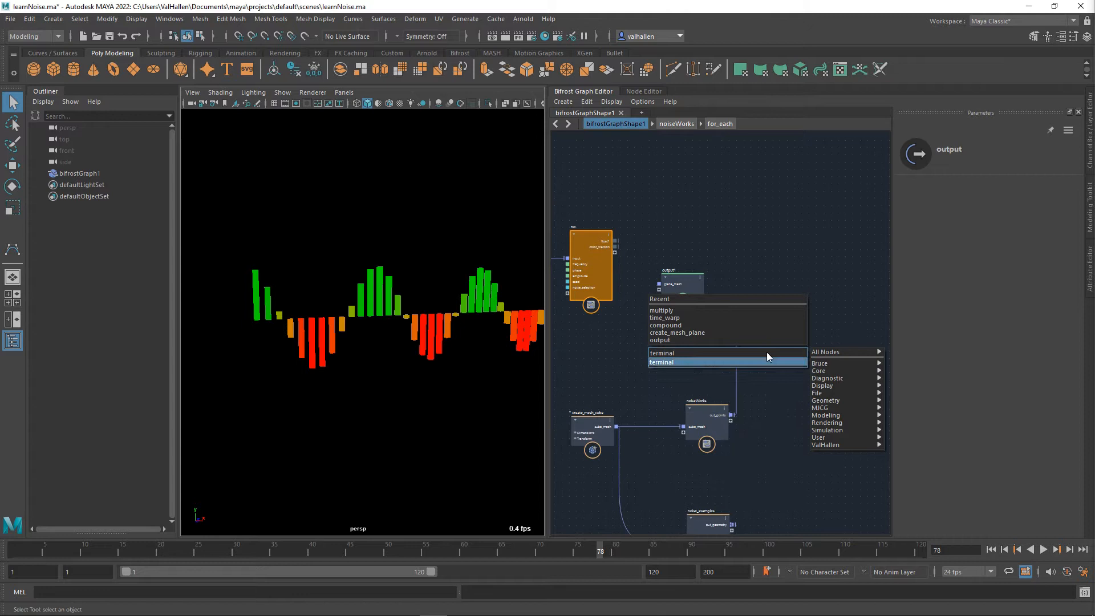
{"action": "key", "text": "Return"}
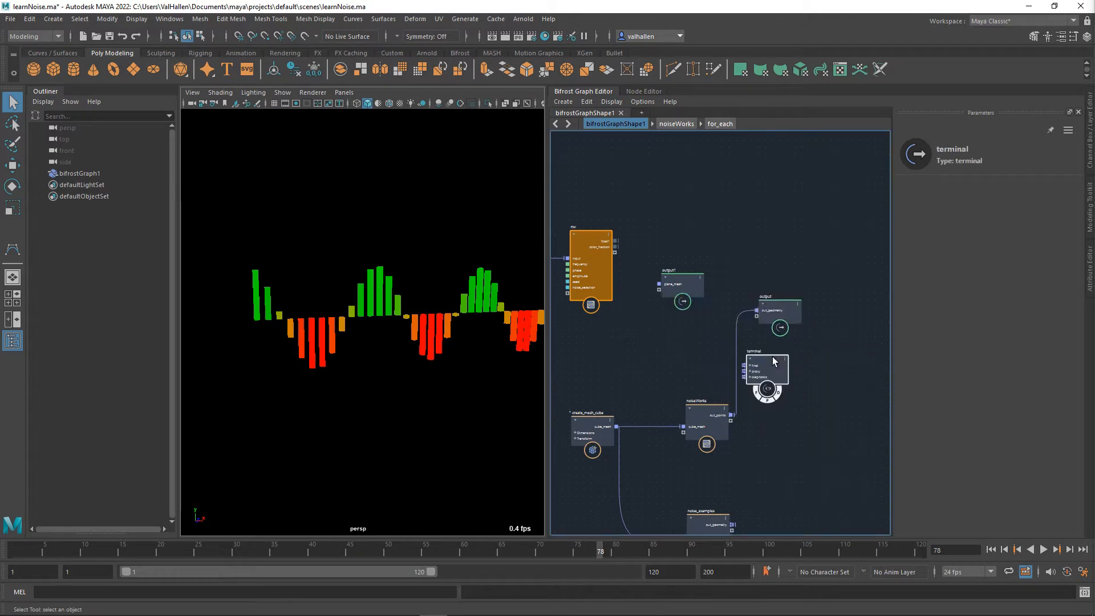
{"action": "left_click_drag", "start_coordinate": [766, 352], "coordinate": [764, 242]}
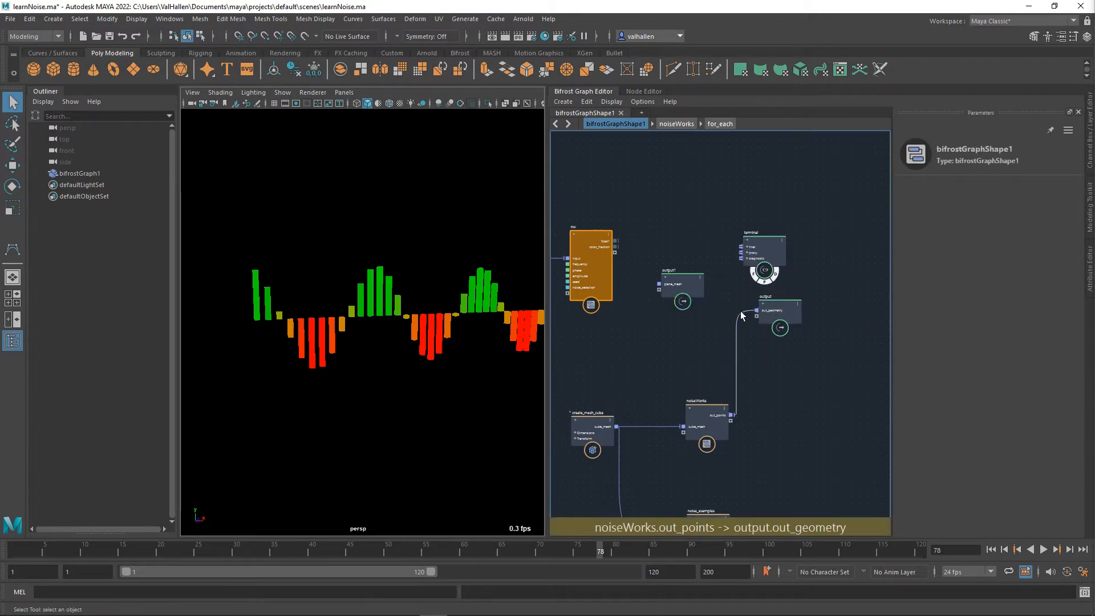
{"action": "left_click_drag", "start_coordinate": [756, 311], "coordinate": [741, 258]}
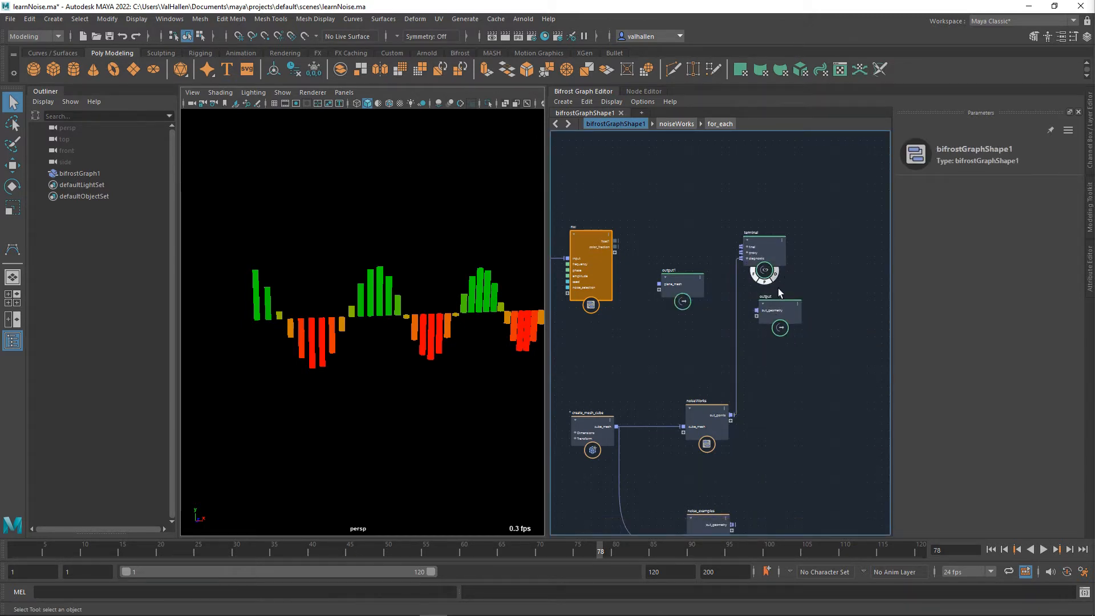
Move the output and output1 nodes out of the way beside the terminal, and move noiseWorks up closer to the terminal.
{"action": "left_click", "coordinate": [784, 317]}
{"action": "left_click_drag", "start_coordinate": [783, 317], "coordinate": [840, 357]}
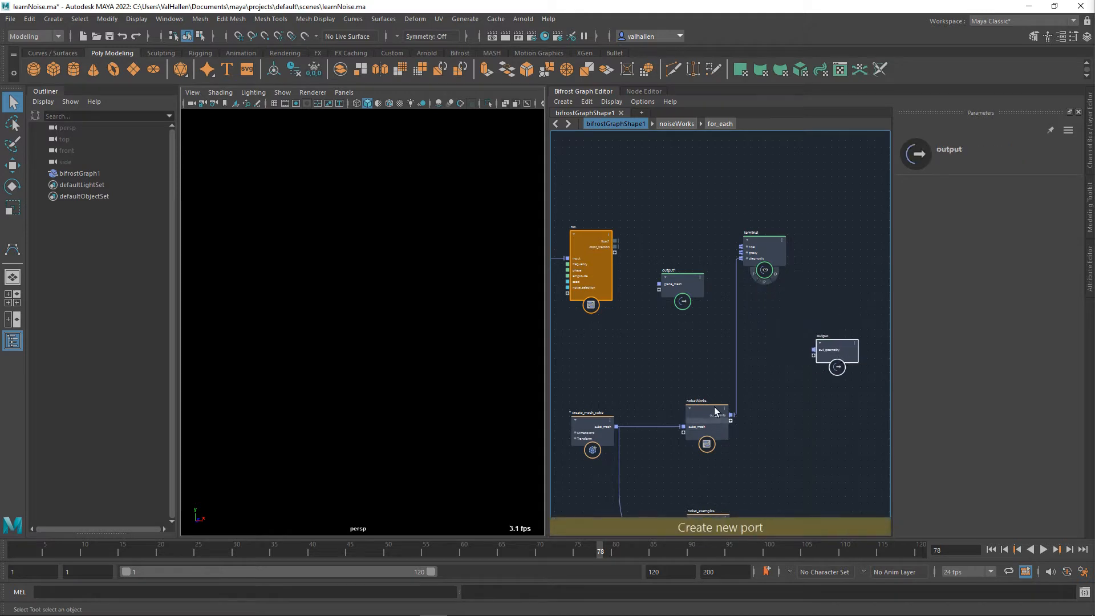
{"action": "left_click", "coordinate": [684, 285]}
{"action": "left_click_drag", "start_coordinate": [684, 285], "coordinate": [878, 308]}
{"action": "left_click_drag", "start_coordinate": [824, 358], "coordinate": [859, 358]}
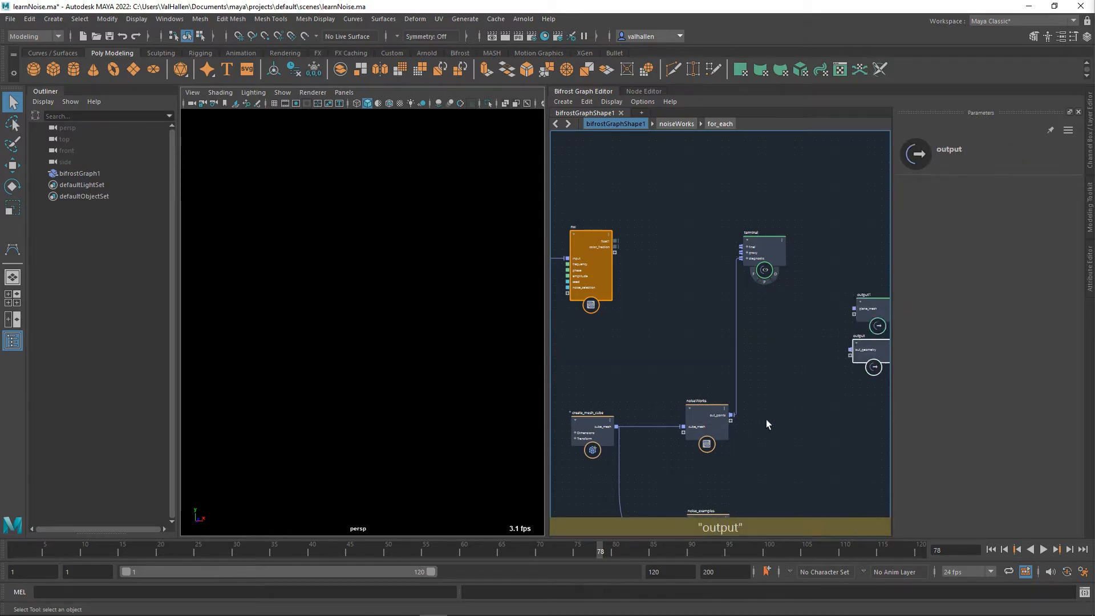
{"action": "left_click_drag", "start_coordinate": [717, 416], "coordinate": [680, 359]}
Open the nw compound and move multiply_freq further away from add_phase.
{"action": "middle_click_drag", "start_coordinate": [659, 285], "coordinate": [726, 369], "text": "alt"}
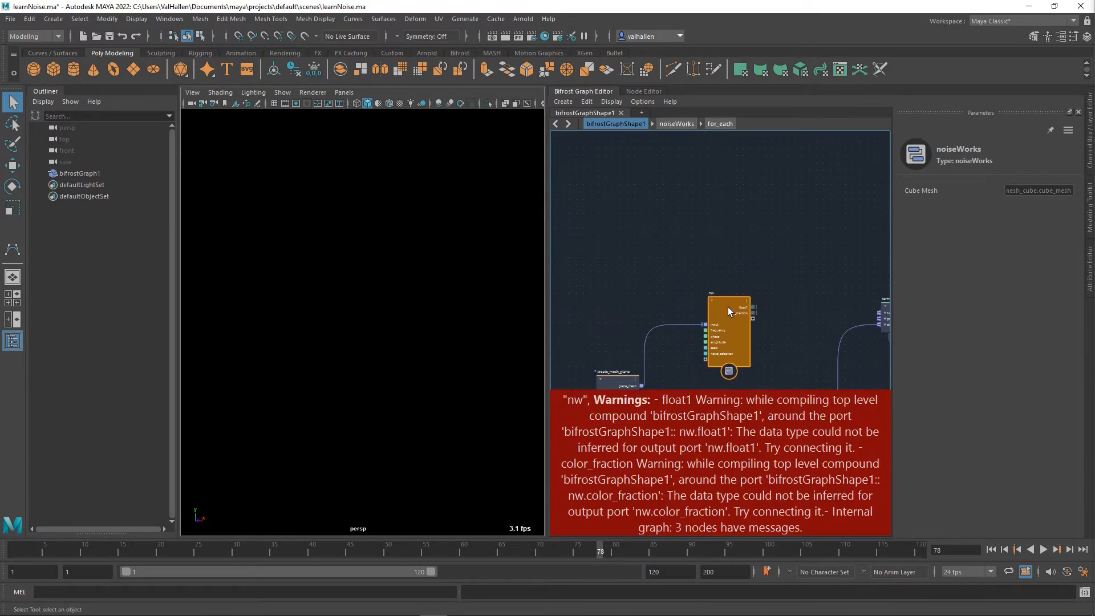
{"action": "double_click", "coordinate": [720, 303]}
{"action": "scroll", "coordinate": [703, 326], "scroll_direction": "down", "scroll_amount": 1}
{"action": "middle_click_drag", "start_coordinate": [691, 337], "coordinate": [808, 330], "text": "alt"}
{"action": "scroll", "coordinate": [701, 421], "scroll_direction": "up", "scroll_amount": 2}
{"action": "middle_click_drag", "start_coordinate": [700, 420], "coordinate": [774, 310], "text": "alt"}
{"action": "scroll", "coordinate": [776, 312], "scroll_direction": "up", "scroll_amount": 1}
{"action": "mouse_move", "coordinate": [818, 348]}
{"action": "left_click_drag", "start_coordinate": [818, 344], "coordinate": [830, 342]}
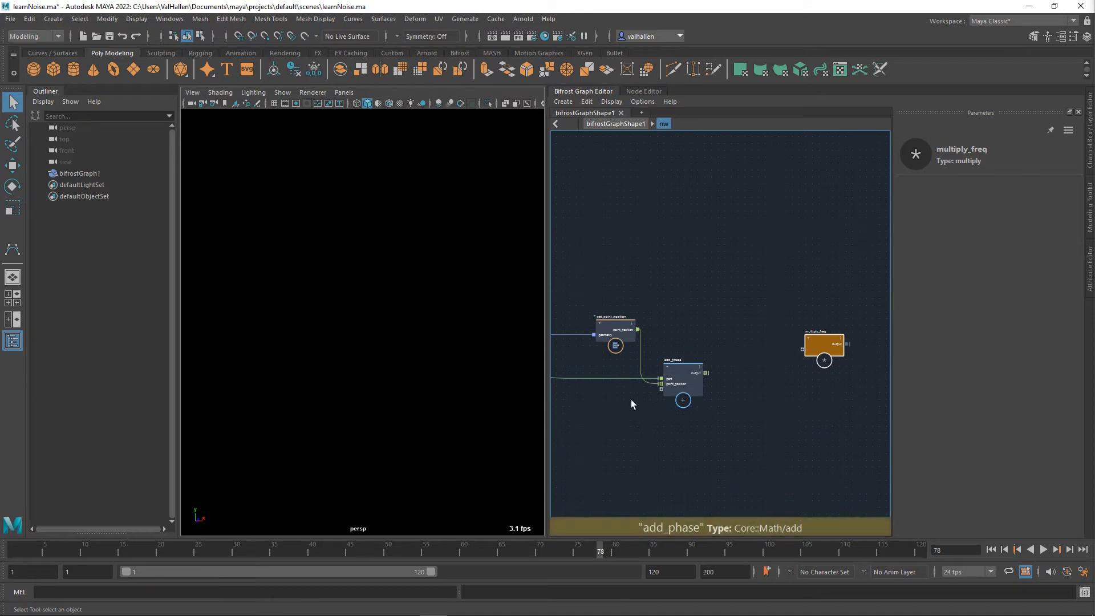
Delete the phase connection into add_phase and move get_point_position slightly up.
{"action": "middle_click_drag", "start_coordinate": [631, 399], "coordinate": [760, 415], "text": "alt"}
{"action": "left_click", "coordinate": [706, 378]}
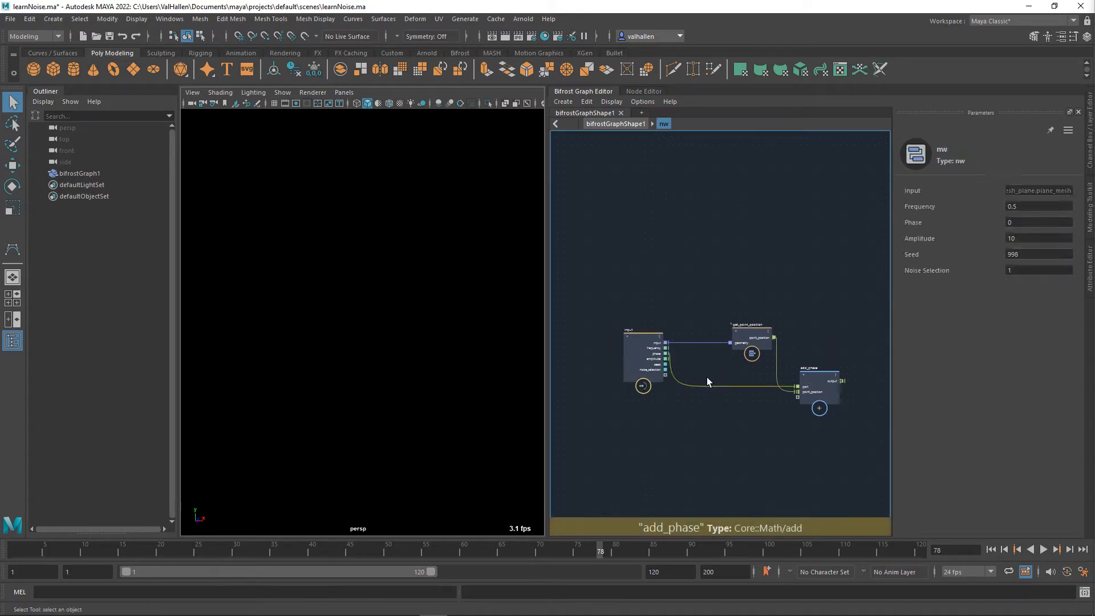
{"action": "key", "text": "Delete"}
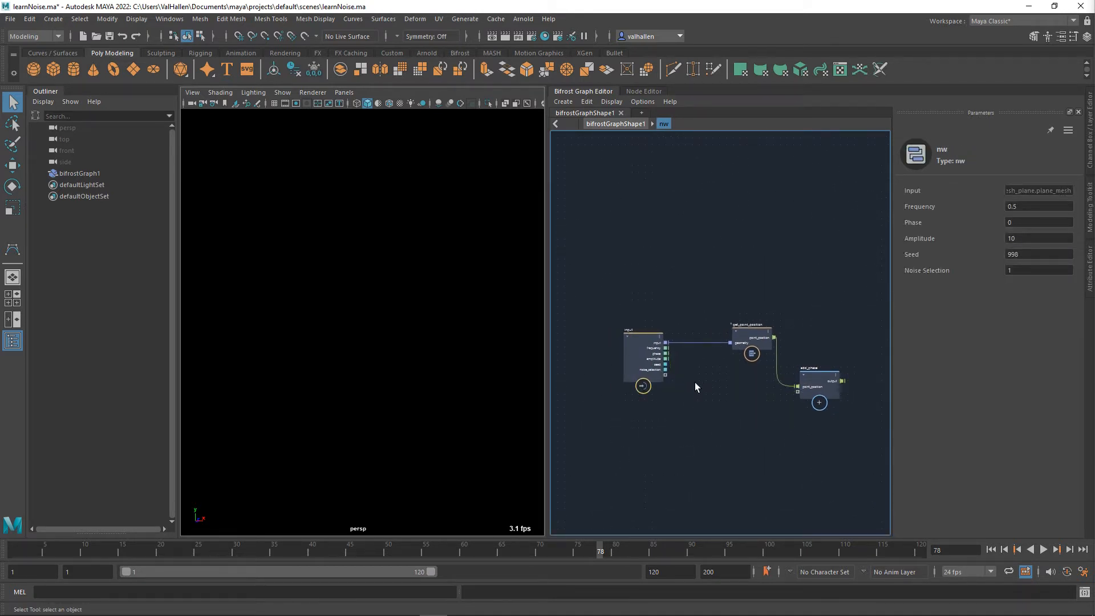
{"action": "scroll", "coordinate": [695, 380], "scroll_direction": "up", "scroll_amount": 2}
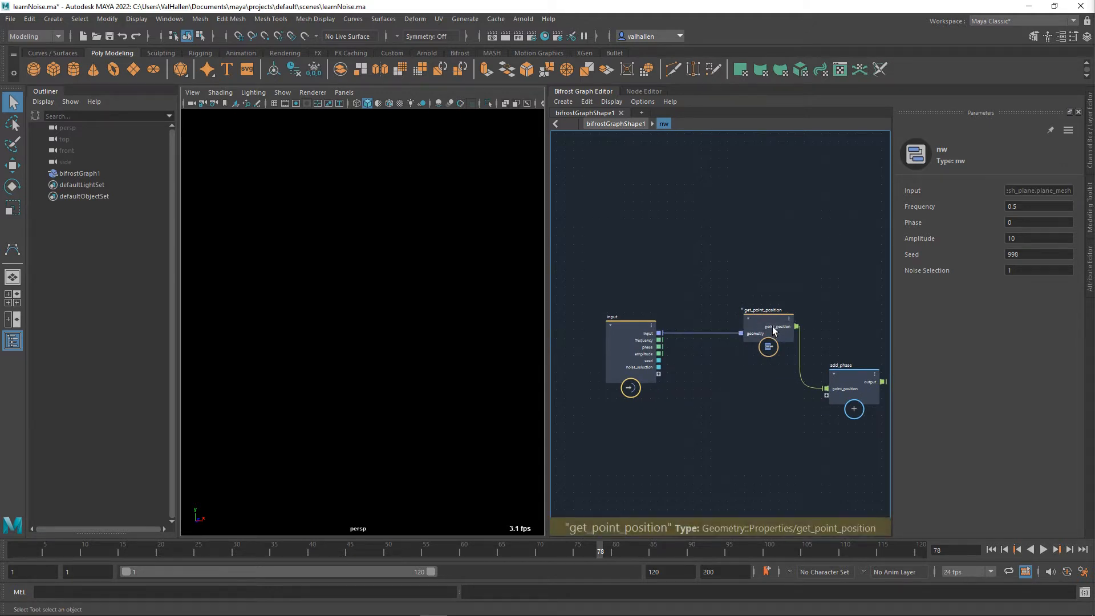
{"action": "left_click_drag", "start_coordinate": [772, 327], "coordinate": [776, 300]}
{"action": "middle_click_drag", "start_coordinate": [819, 379], "coordinate": [728, 392]}
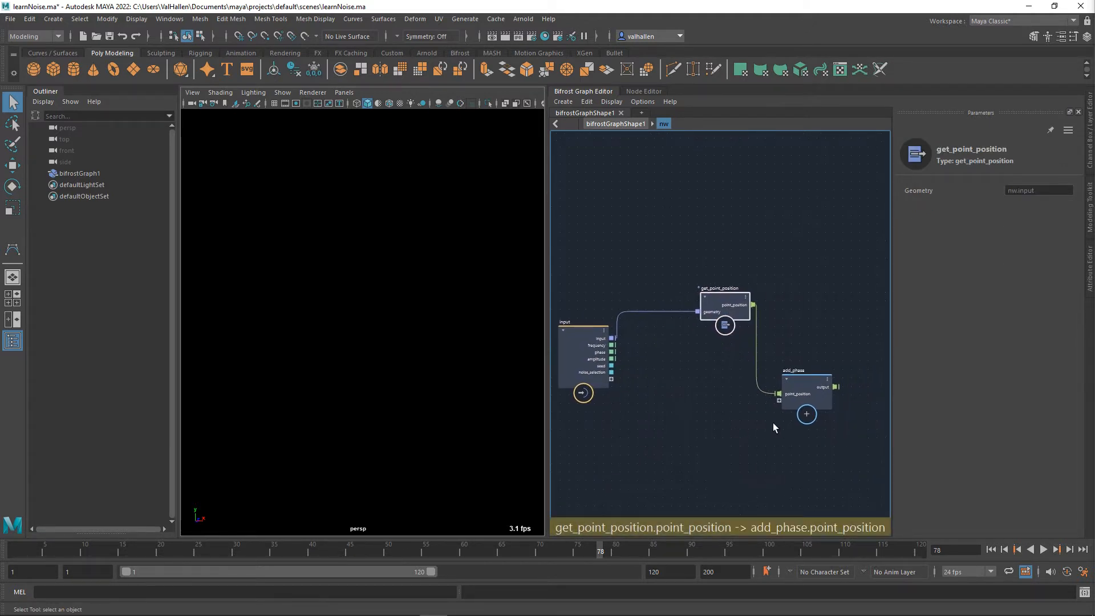
Change the input node's phase port type to Math::float3 and reconnect phase to add_phase.
{"action": "right_click", "coordinate": [613, 353]}
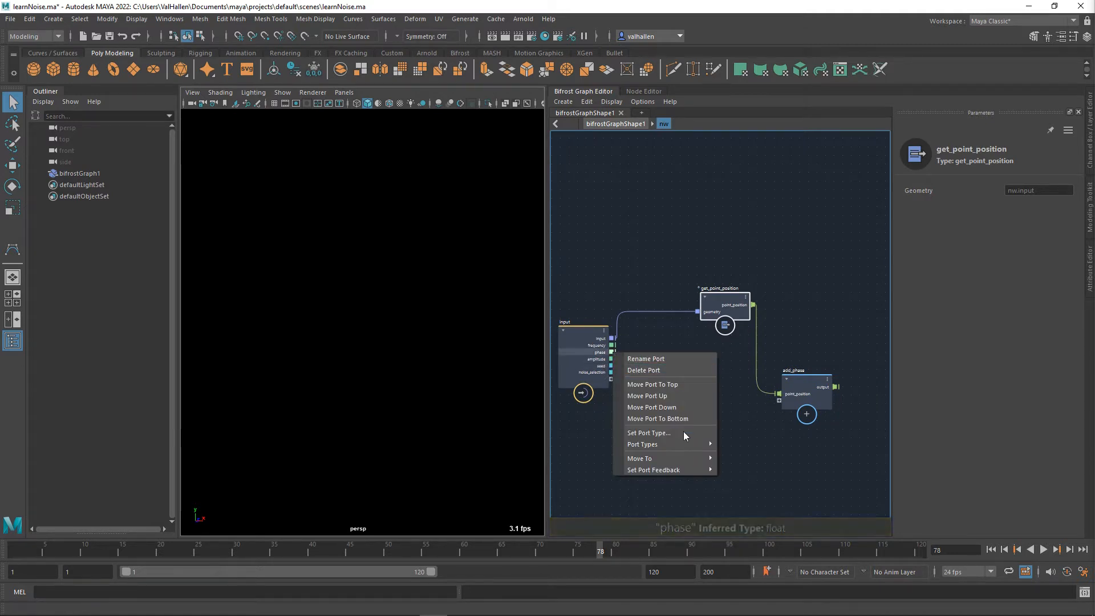
{"action": "mouse_move", "coordinate": [683, 443]}
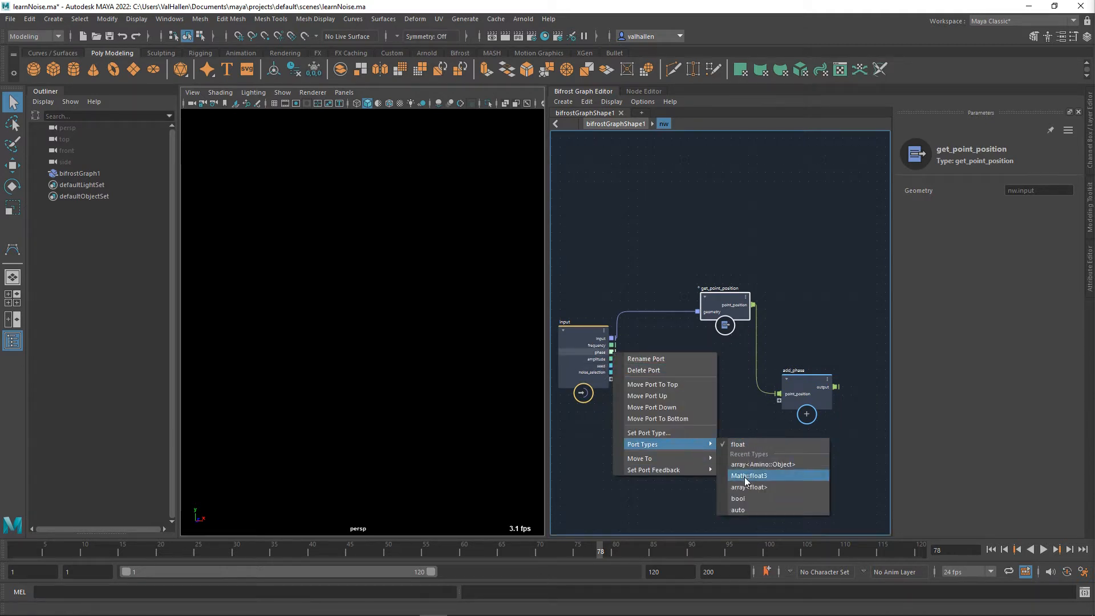
{"action": "left_click", "coordinate": [754, 478]}
{"action": "left_click_drag", "start_coordinate": [612, 351], "coordinate": [786, 405]}
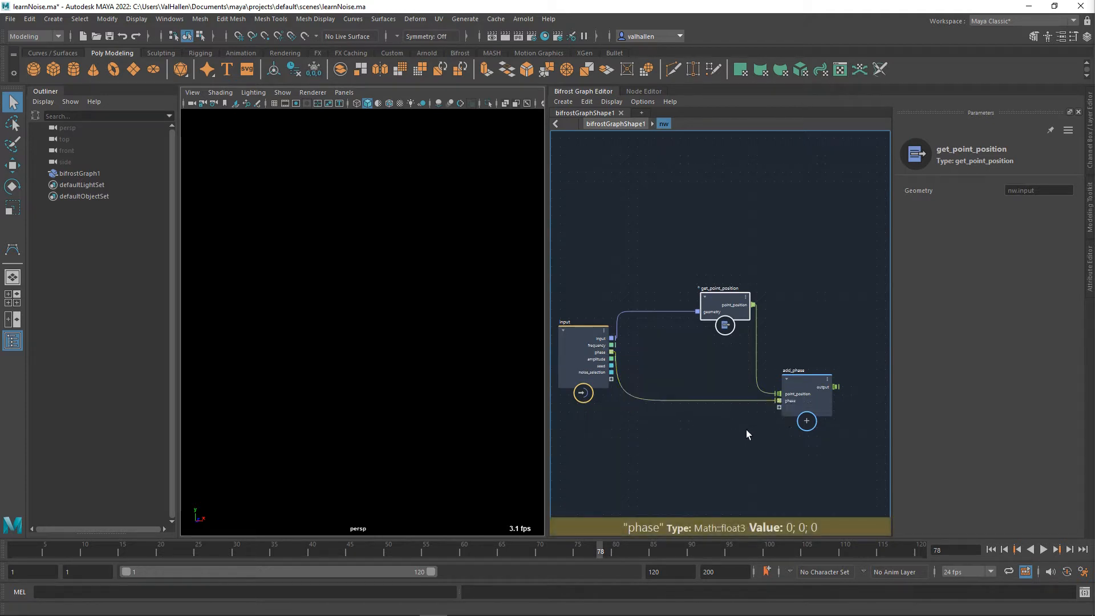
{"action": "left_click", "coordinate": [734, 428]}
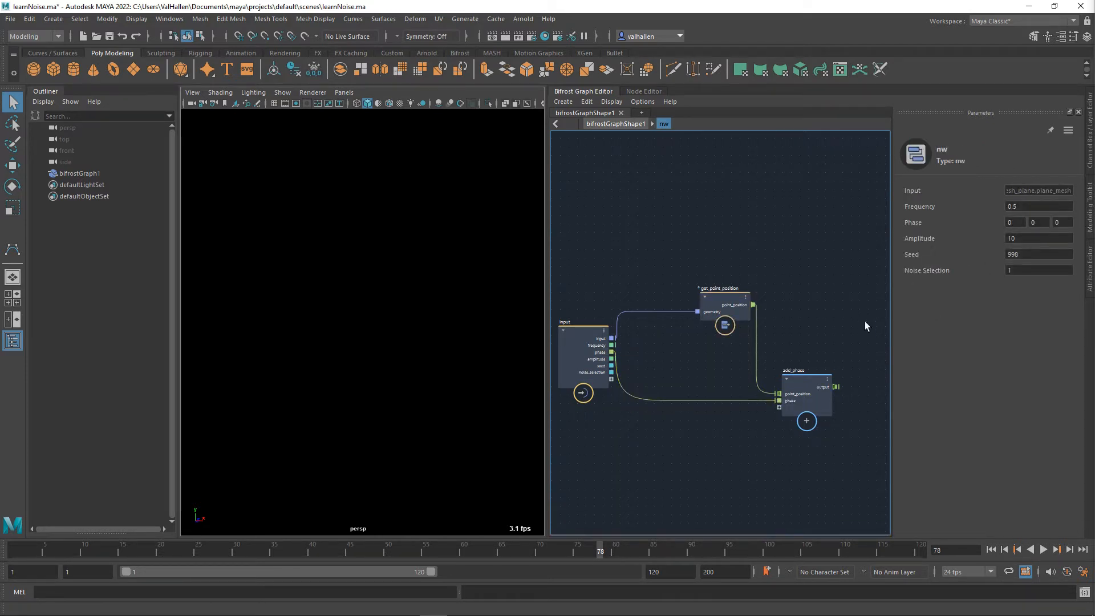
Tidy the node layout by raising get_point_position and nudging add_phase closer to it.
{"action": "middle_click_drag", "start_coordinate": [822, 318], "coordinate": [821, 288], "text": "alt"}
{"action": "left_click_drag", "start_coordinate": [728, 271], "coordinate": [728, 269]}
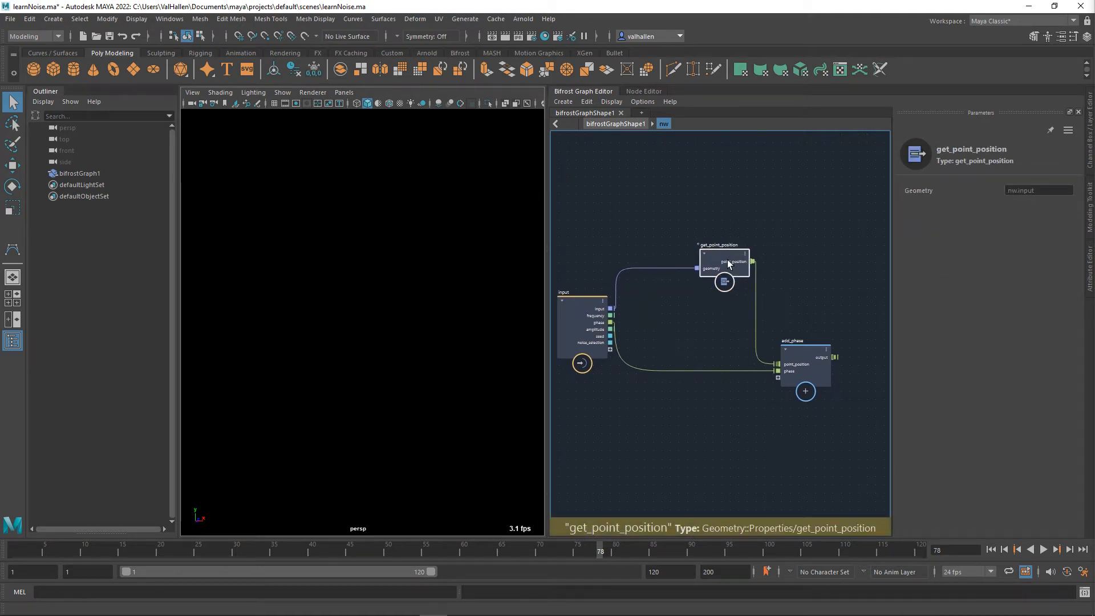
{"action": "middle_click_drag", "start_coordinate": [693, 307], "coordinate": [710, 291], "text": "alt"}
{"action": "left_click_drag", "start_coordinate": [598, 291], "coordinate": [591, 289]}
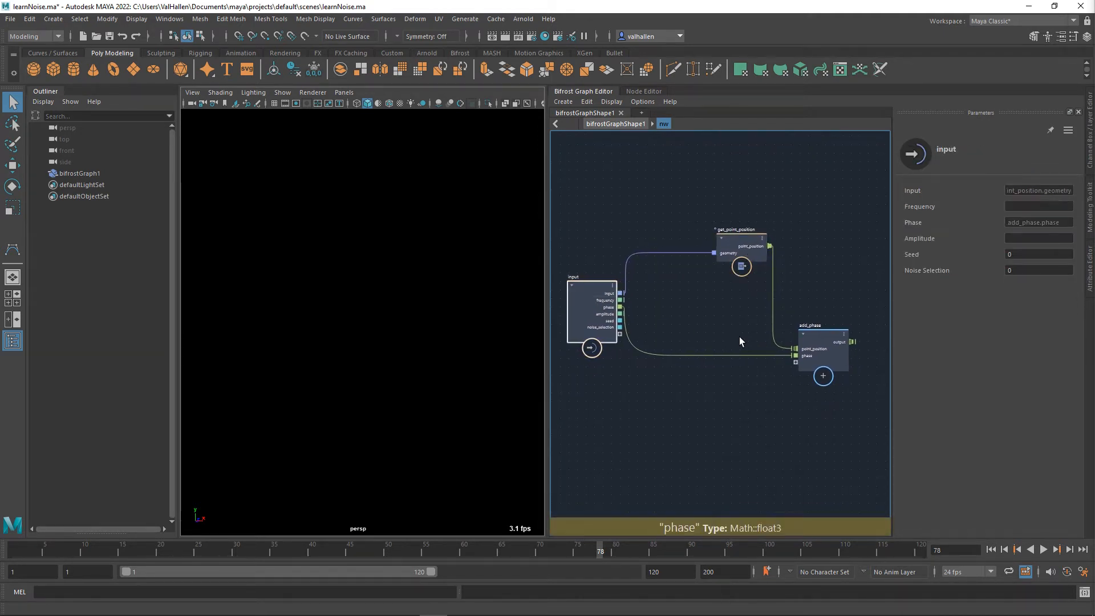
{"action": "left_click_drag", "start_coordinate": [821, 345], "coordinate": [813, 344]}
Change the input node's frequency and amplitude port types to Math::float3.
{"action": "right_click", "coordinate": [606, 301]}
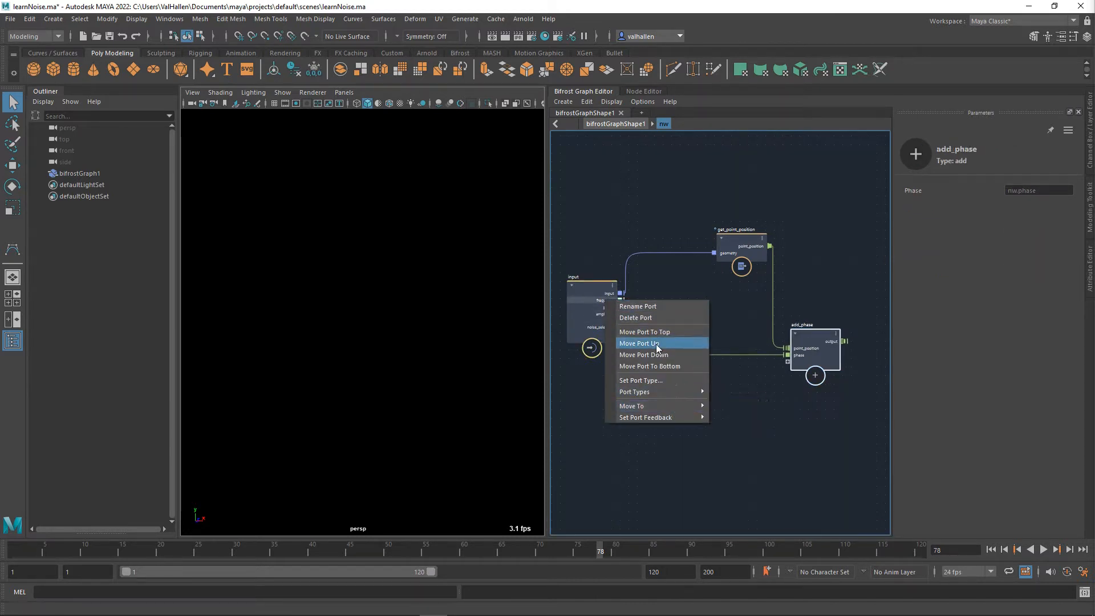
{"action": "mouse_move", "coordinate": [656, 392]}
{"action": "left_click", "coordinate": [750, 409]}
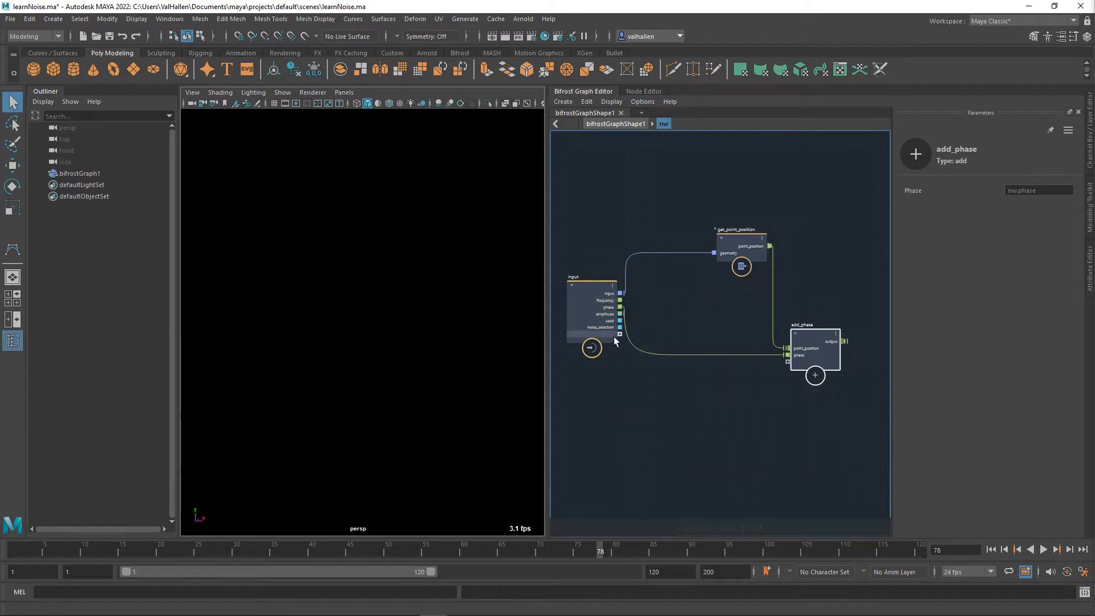
{"action": "right_click", "coordinate": [600, 312]}
{"action": "mouse_move", "coordinate": [671, 403]}
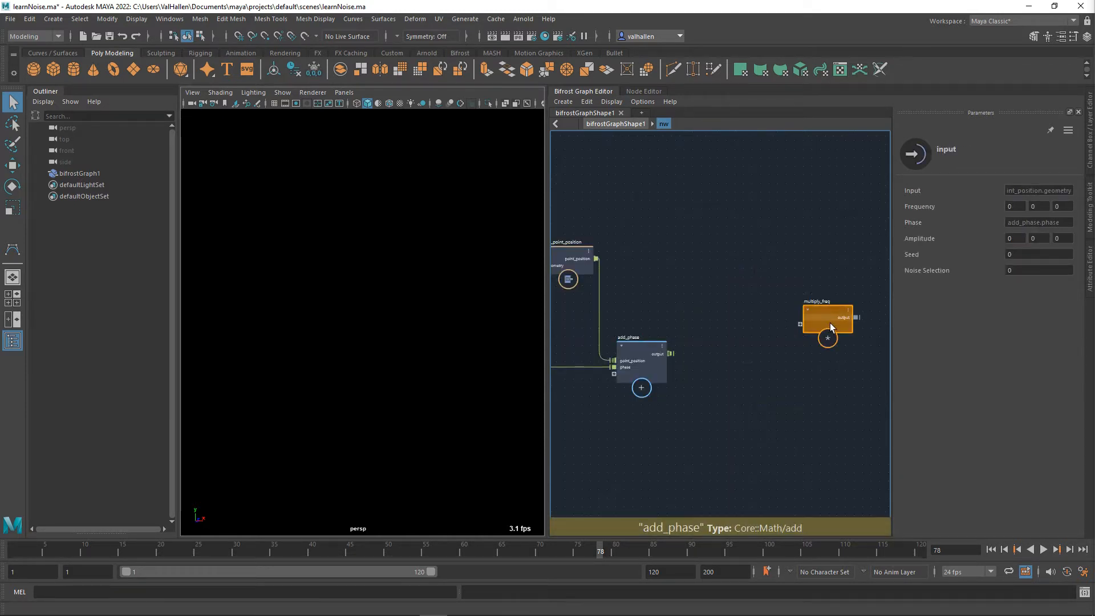
Place multiply_freq beside add_phase and connect add_phase's output and the input node's frequency into it.
{"action": "left_click_drag", "start_coordinate": [830, 322], "coordinate": [738, 351]}
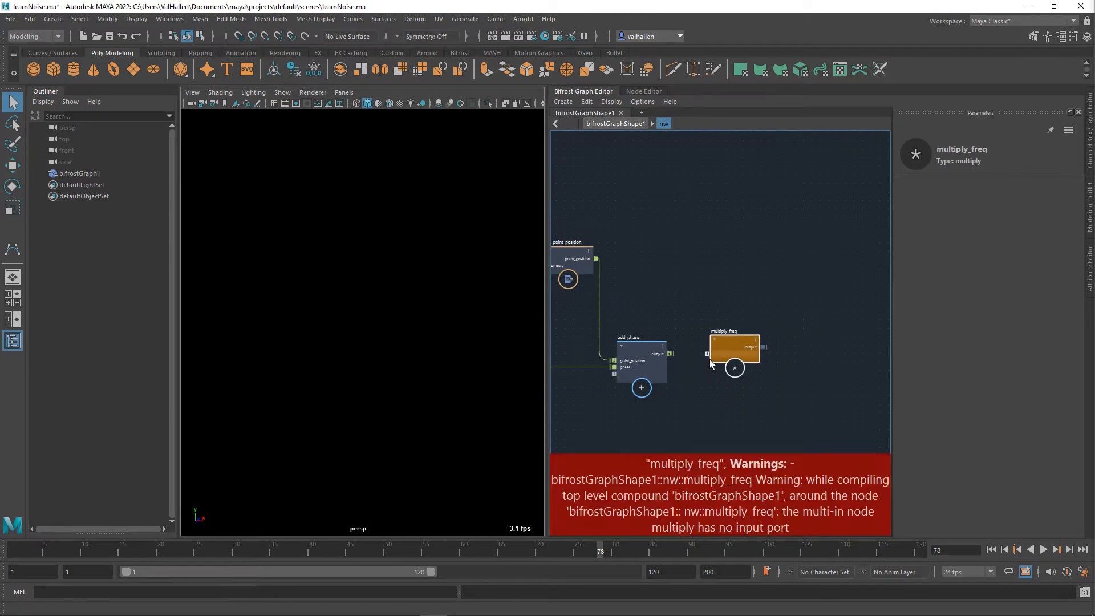
{"action": "left_click_drag", "start_coordinate": [671, 354], "coordinate": [713, 357]}
{"action": "middle_click_drag", "start_coordinate": [732, 382], "coordinate": [887, 372], "text": "alt"}
{"action": "middle_click_drag", "start_coordinate": [766, 373], "coordinate": [791, 375], "text": "alt"}
{"action": "left_click_drag", "start_coordinate": [613, 357], "coordinate": [728, 370]}
{"action": "left_click", "coordinate": [726, 398]}
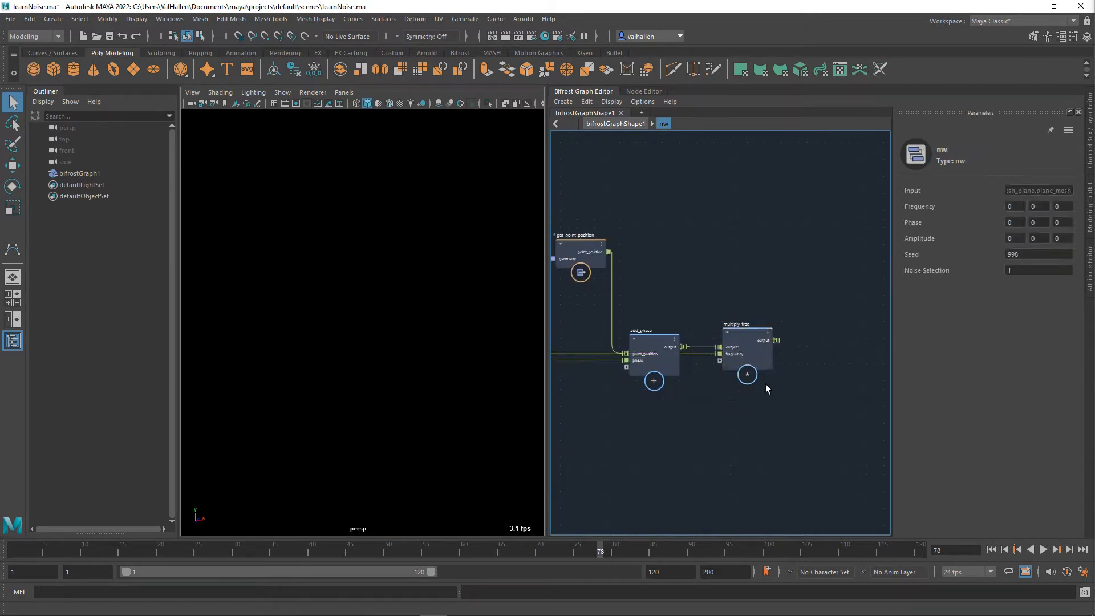
Set the nw compound's frequency to 0.2, 0.2, 0.2 and its amplitude to 1, 1, 1.
{"action": "left_click", "coordinate": [1016, 208]}
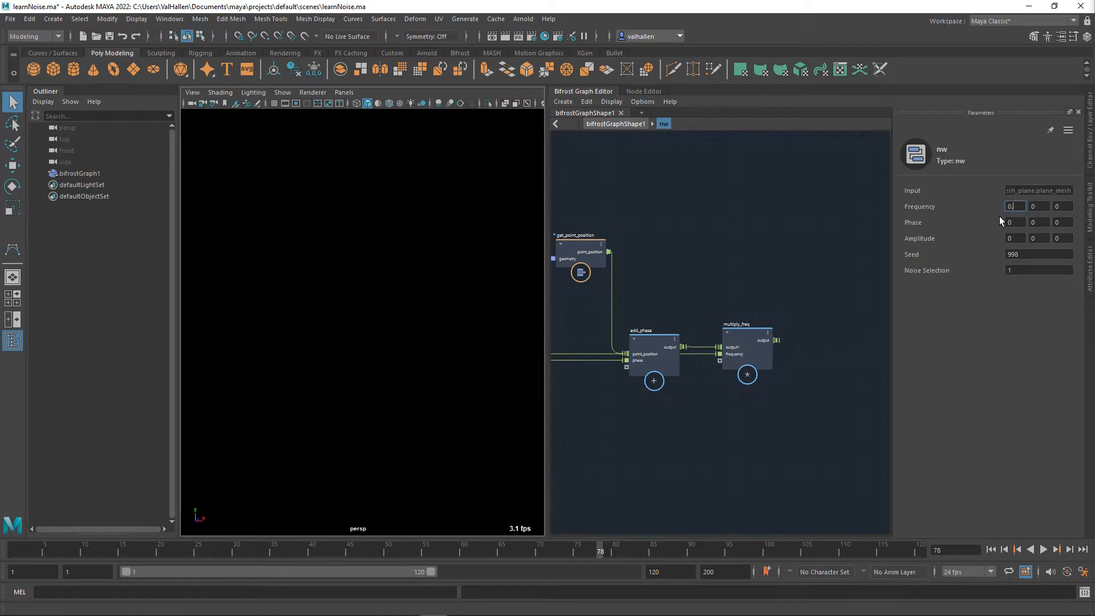
{"action": "type", "text": ".2"}
{"action": "key", "text": "Tab"}
{"action": "type", "text": "0.2"}
{"action": "key", "text": "Tab"}
{"action": "type", "text": "0.2"}
{"action": "key", "text": "Tab"}
{"action": "key", "text": "Escape"}
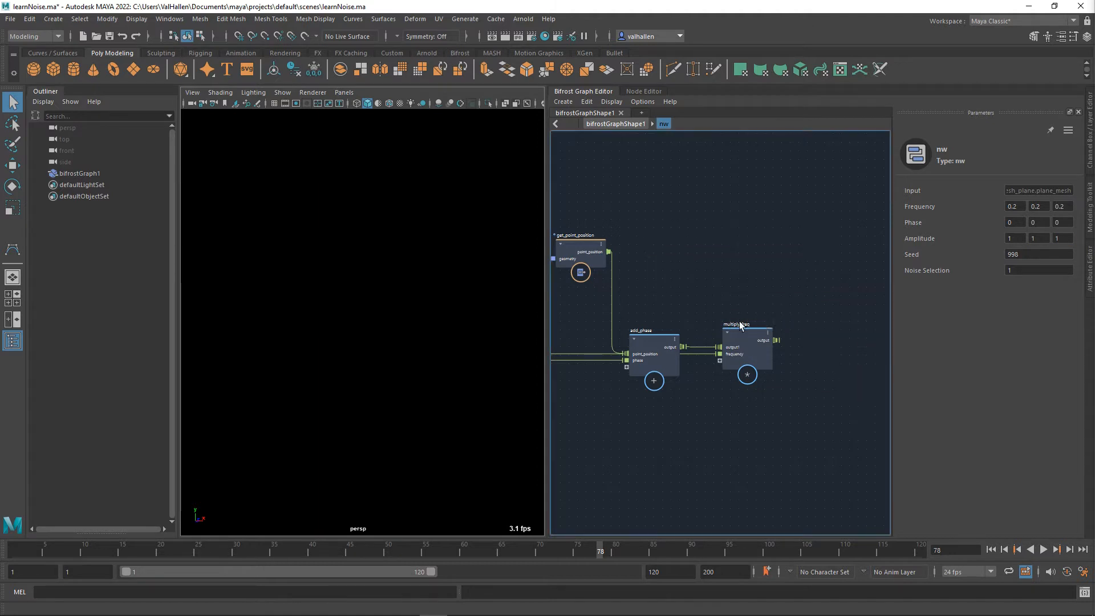
Check the nw node in the top-level graph, reopen the compound and move multiply_freq slightly down.
{"action": "middle_click_drag", "start_coordinate": [737, 322], "coordinate": [739, 324], "text": "alt"}
{"action": "key", "text": "alt+Left"}
{"action": "middle_click_drag", "start_coordinate": [708, 388], "coordinate": [671, 374], "text": "alt"}
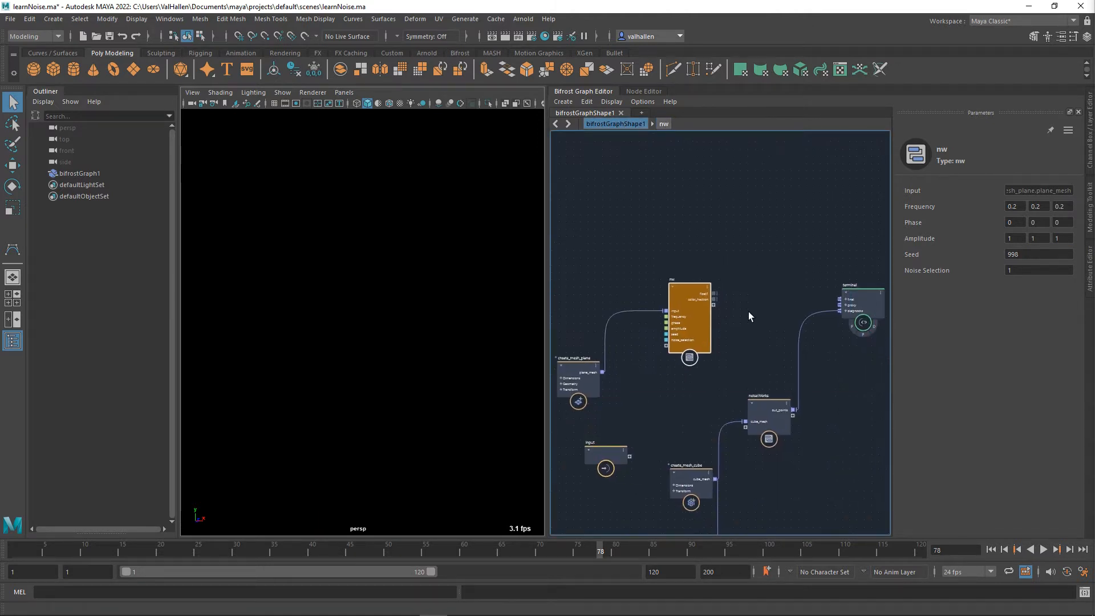
{"action": "double_click", "coordinate": [690, 289]}
{"action": "scroll", "coordinate": [764, 310], "scroll_direction": "down", "scroll_amount": 5}
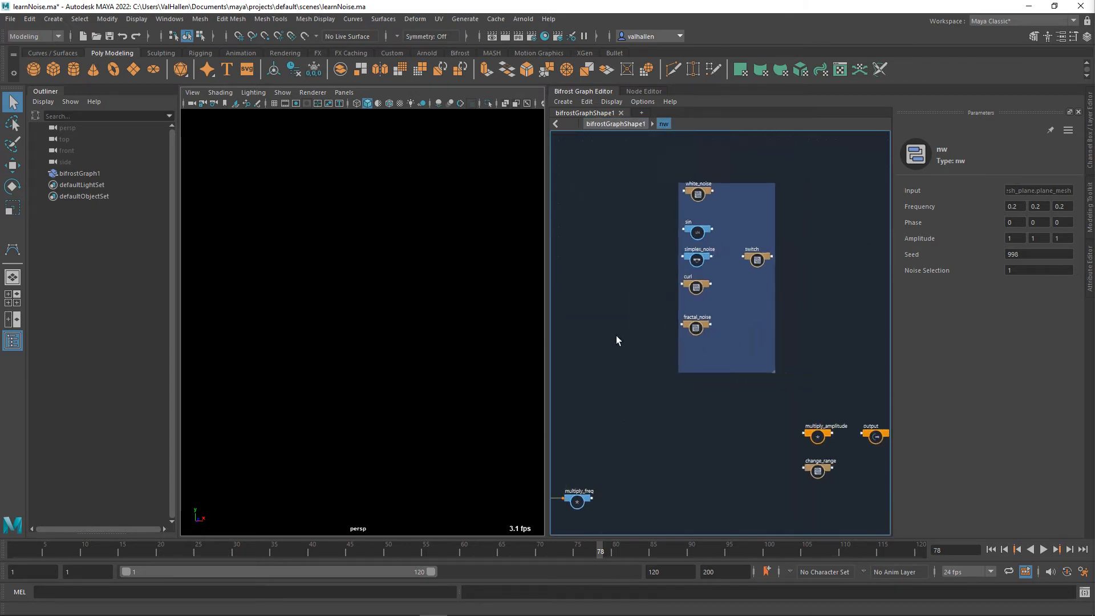
{"action": "middle_click_drag", "start_coordinate": [616, 335], "coordinate": [724, 280], "text": "alt"}
{"action": "scroll", "coordinate": [717, 286], "scroll_direction": "up", "scroll_amount": 4}
{"action": "middle_click_drag", "start_coordinate": [705, 379], "coordinate": [740, 325], "text": "alt"}
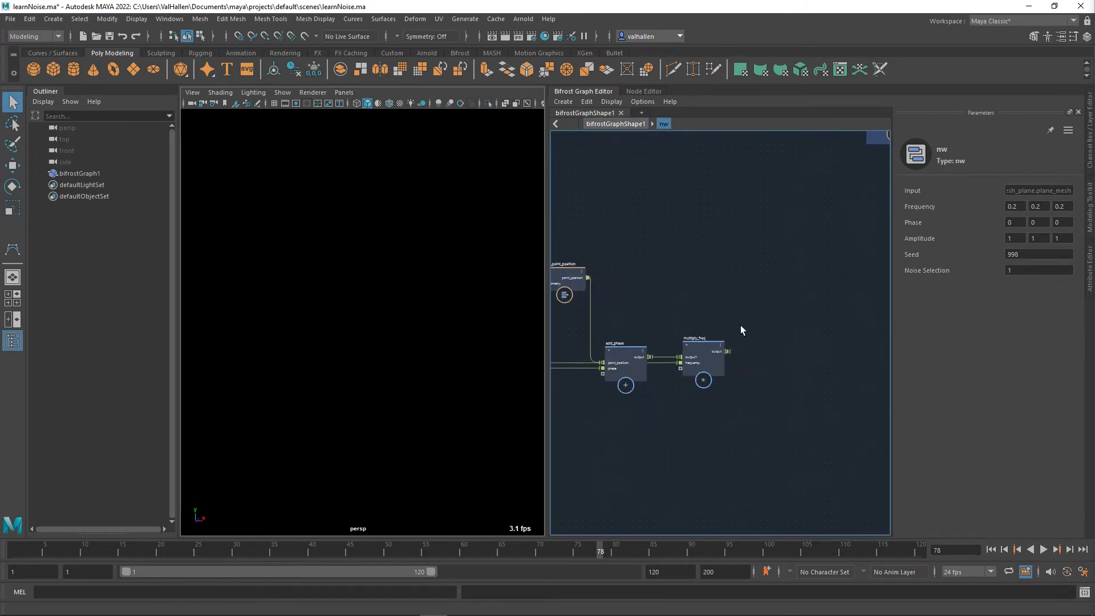
{"action": "left_click_drag", "start_coordinate": [717, 345], "coordinate": [714, 367]}
Move simplex_noise out of the noise backdrop and place it beside multiply_freq.
{"action": "middle_click_drag", "start_coordinate": [761, 357], "coordinate": [638, 356], "text": "alt"}
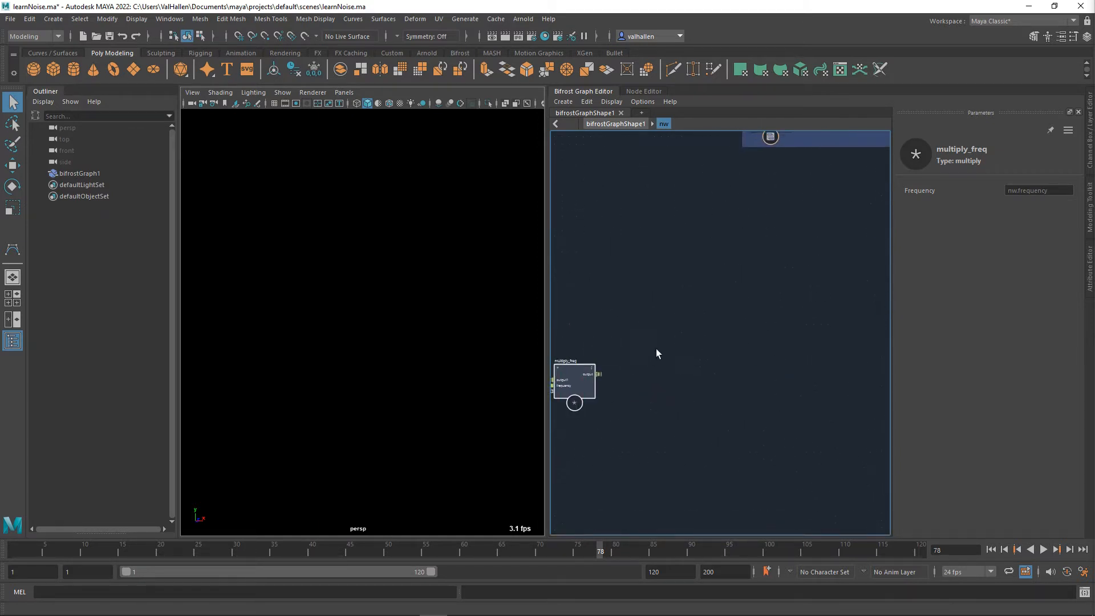
{"action": "scroll", "coordinate": [656, 349], "scroll_direction": "down", "scroll_amount": 2}
{"action": "middle_click_drag", "start_coordinate": [714, 354], "coordinate": [955, 344], "text": "alt"}
{"action": "middle_click_drag", "start_coordinate": [812, 317], "coordinate": [756, 421], "text": "alt"}
{"action": "middle_click_drag", "start_coordinate": [813, 341], "coordinate": [787, 418], "text": "alt"}
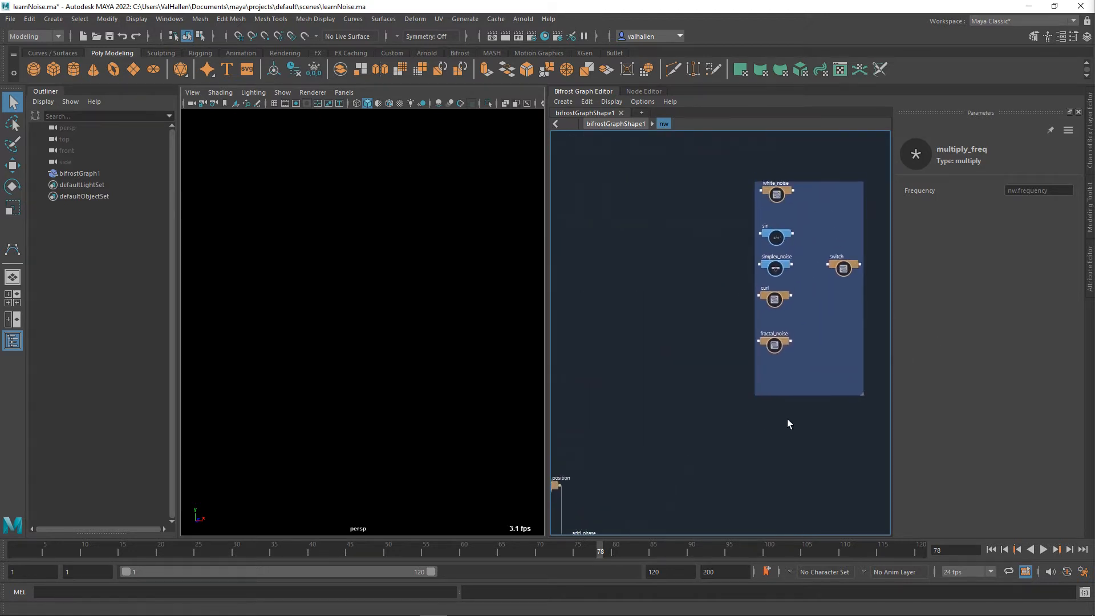
{"action": "scroll", "coordinate": [805, 342], "scroll_direction": "up", "scroll_amount": 1}
{"action": "left_click_drag", "start_coordinate": [773, 258], "coordinate": [778, 299]}
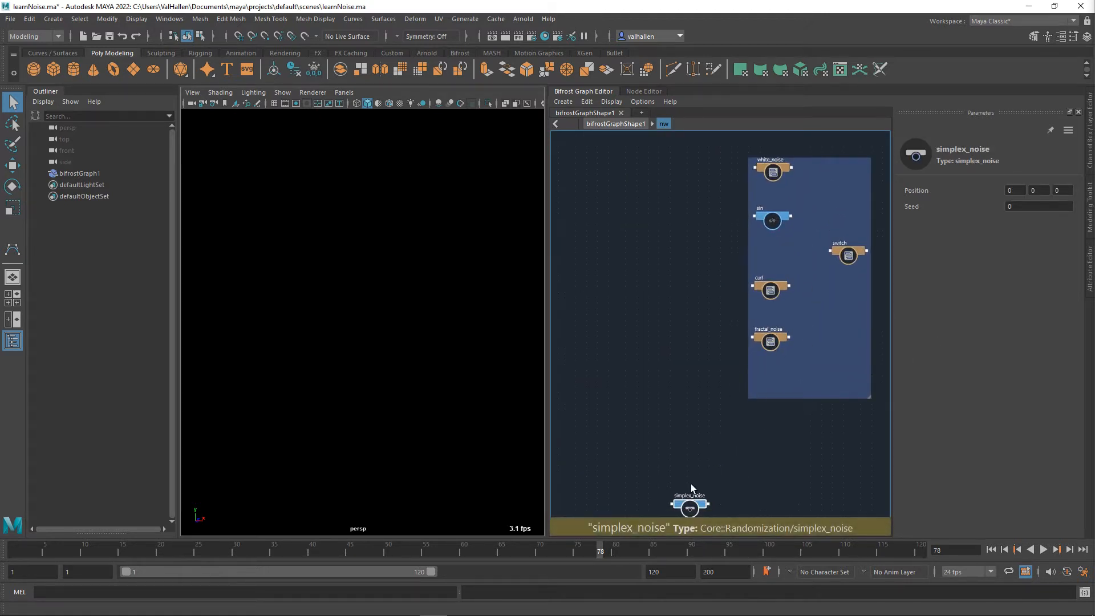
{"action": "middle_click_drag", "start_coordinate": [691, 487], "coordinate": [742, 312], "text": "alt"}
{"action": "left_click_drag", "start_coordinate": [742, 337], "coordinate": [723, 406]}
Connect multiply_freq's output to the position port of simplex_noise.
{"action": "scroll", "coordinate": [723, 411], "scroll_direction": "up", "scroll_amount": 2}
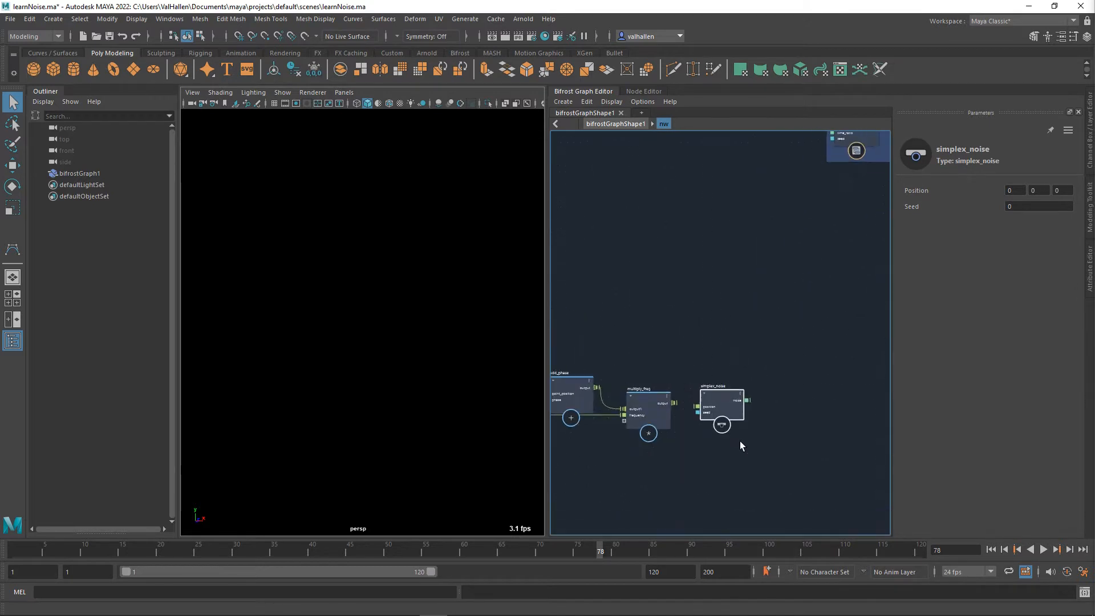
{"action": "scroll", "coordinate": [740, 441], "scroll_direction": "up", "scroll_amount": 1}
{"action": "middle_click_drag", "start_coordinate": [747, 437], "coordinate": [785, 411], "text": "alt"}
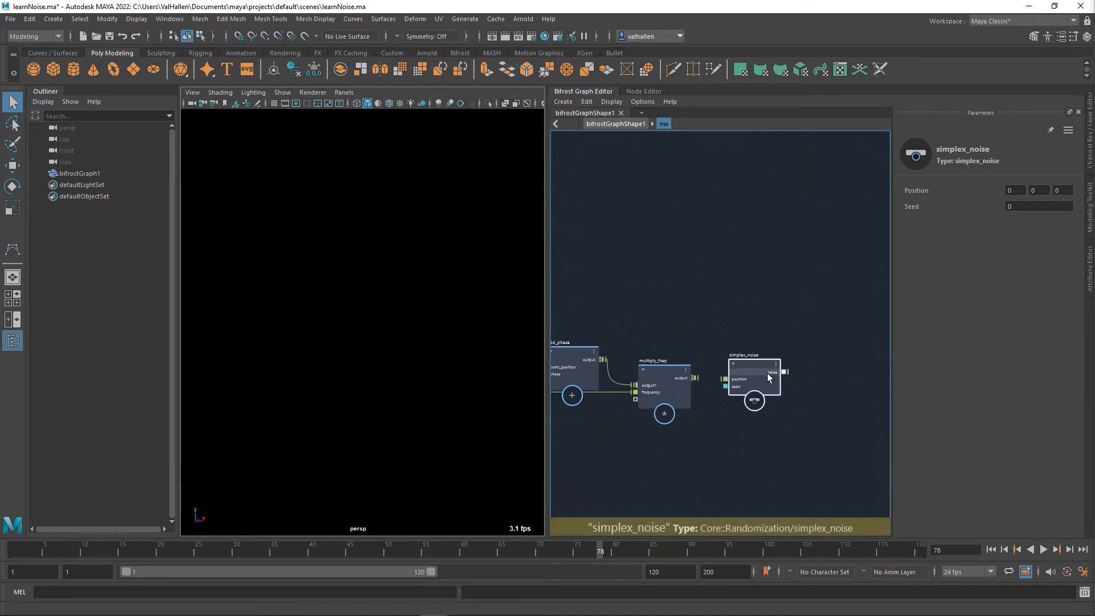
{"action": "mouse_move", "coordinate": [749, 374]}
{"action": "left_mouse_down"}
{"action": "mouse_move", "coordinate": [729, 377]}
{"action": "mouse_move", "coordinate": [752, 370]}
{"action": "left_mouse_up"}
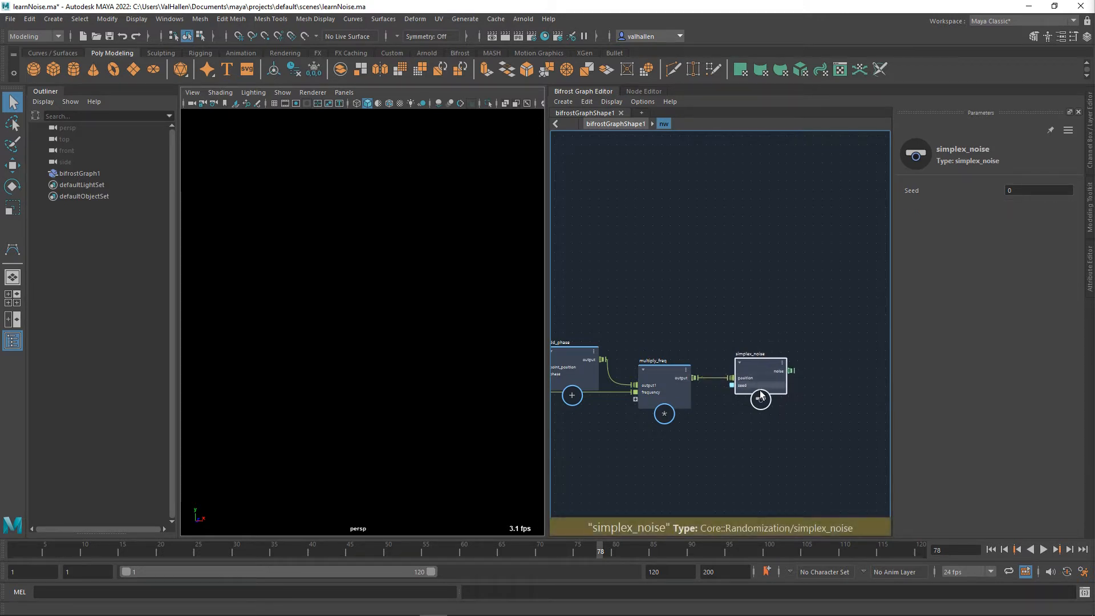
Connect the input node's seed port to the seed of simplex_noise.
{"action": "scroll", "coordinate": [792, 410], "scroll_direction": "down", "scroll_amount": 1}
{"action": "middle_click_drag", "start_coordinate": [773, 421], "coordinate": [816, 416], "text": "alt"}
{"action": "left_click_drag", "start_coordinate": [781, 382], "coordinate": [728, 423]}
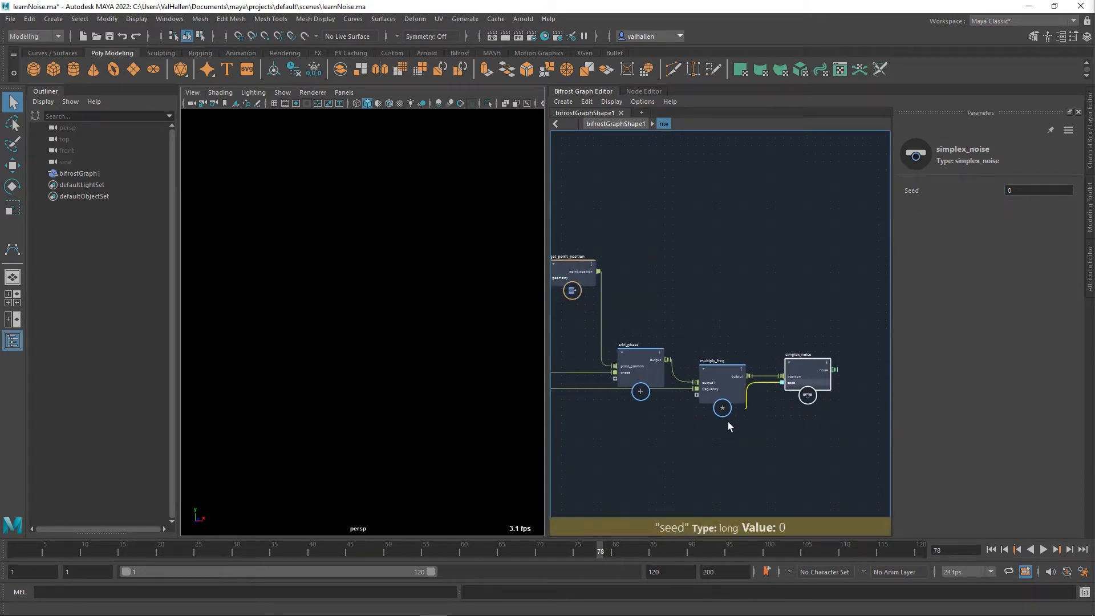
{"action": "middle_click_drag", "start_coordinate": [607, 448], "coordinate": [907, 483], "text": "alt"}
{"action": "scroll", "coordinate": [755, 435], "scroll_direction": "up", "scroll_amount": 3}
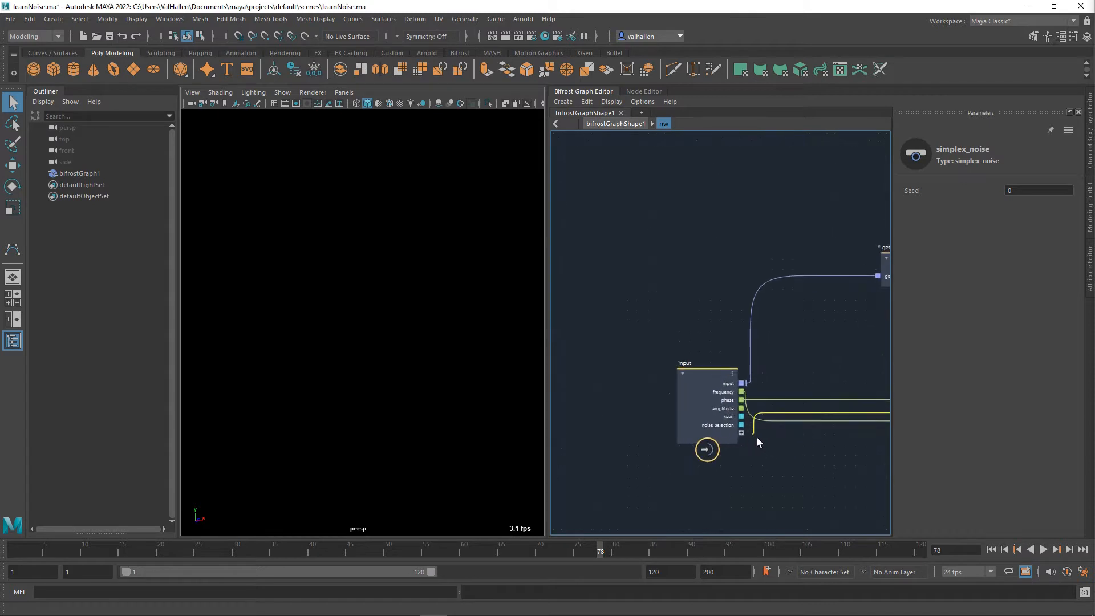
{"action": "left_click", "coordinate": [740, 414]}
{"action": "scroll", "coordinate": [807, 443], "scroll_direction": "down", "scroll_amount": 4}
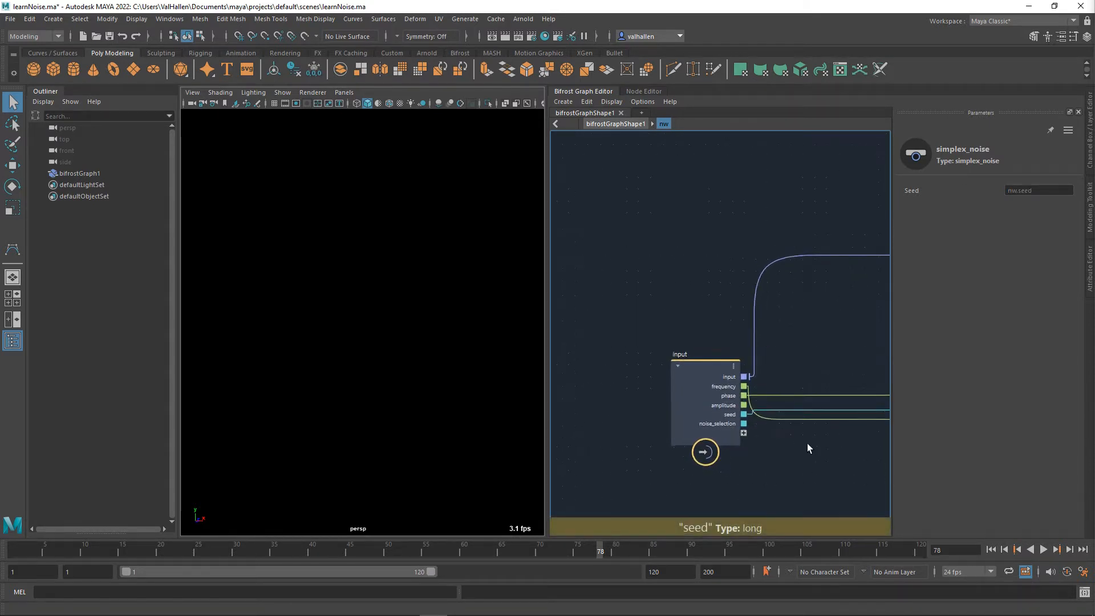
{"action": "middle_click_drag", "start_coordinate": [799, 439], "coordinate": [680, 423], "text": "alt"}
{"action": "middle_click_drag", "start_coordinate": [754, 429], "coordinate": [593, 429], "text": "alt"}
{"action": "middle_click_drag", "start_coordinate": [744, 453], "coordinate": [673, 442], "text": "alt"}
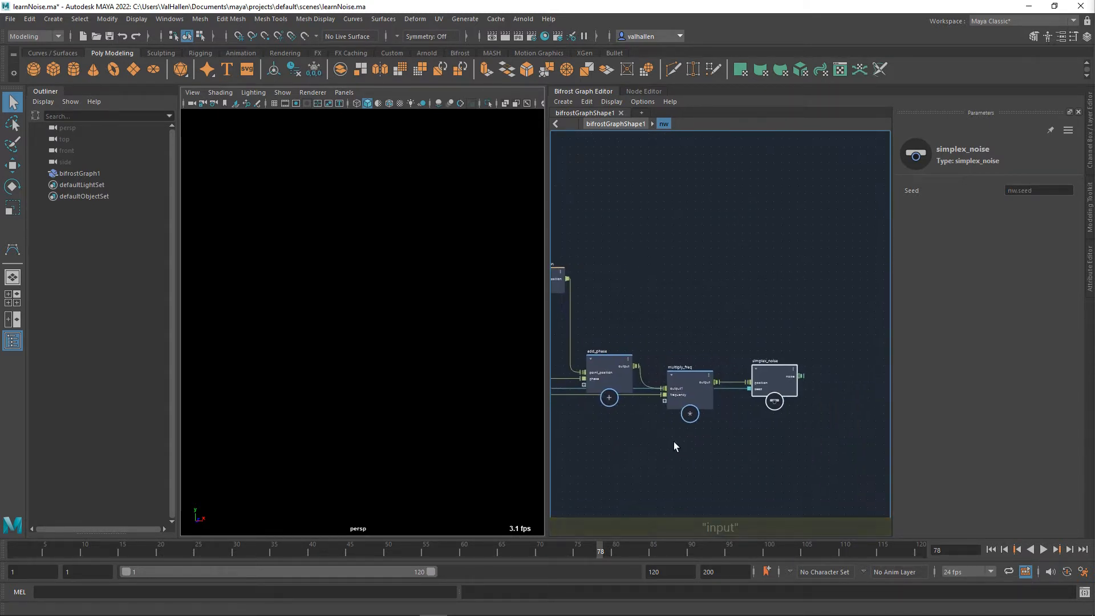
{"action": "left_click", "coordinate": [677, 442]}
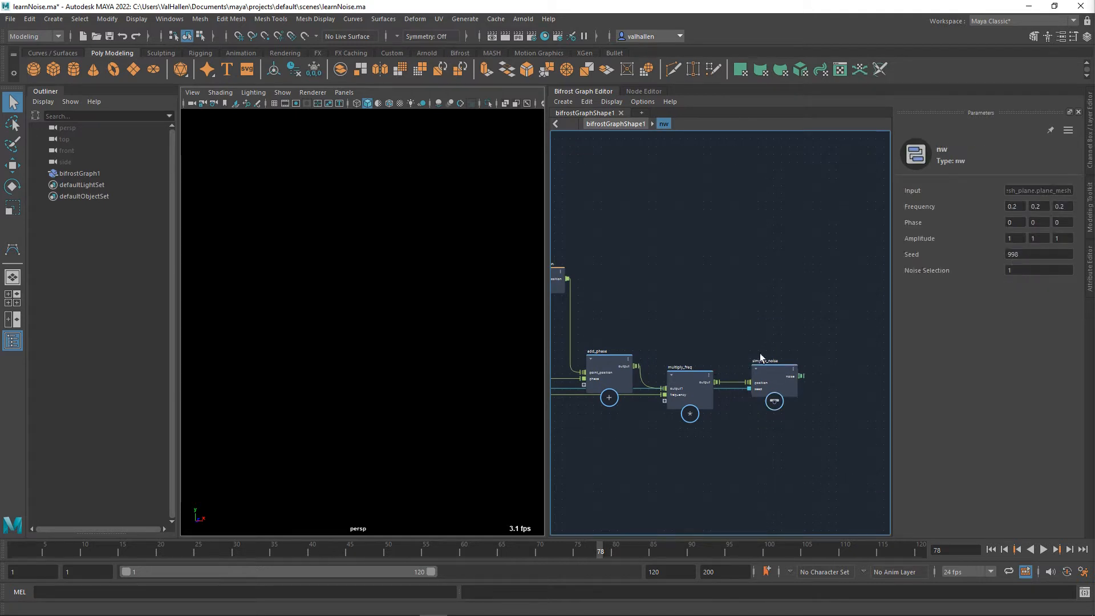
Move change_range out of the way and bring the multiply_amplitude and output nodes closer to the noise chain.
{"action": "scroll", "coordinate": [756, 362], "scroll_direction": "down", "scroll_amount": 1}
{"action": "left_click", "coordinate": [740, 361]}
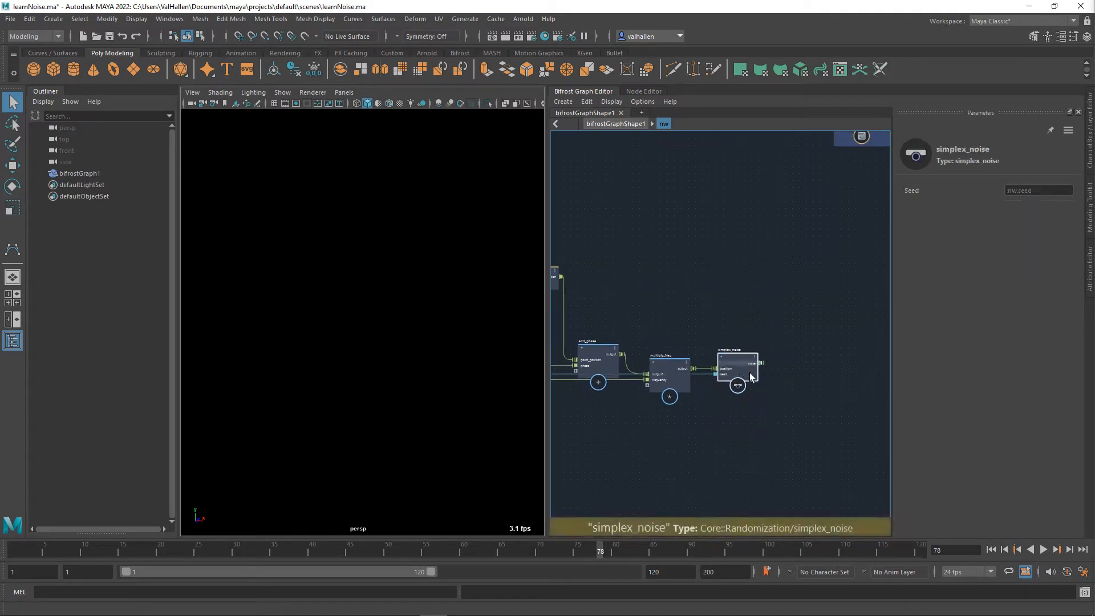
{"action": "middle_click_drag", "start_coordinate": [749, 372], "coordinate": [657, 360], "text": "alt"}
{"action": "middle_click_drag", "start_coordinate": [726, 371], "coordinate": [658, 374], "text": "alt"}
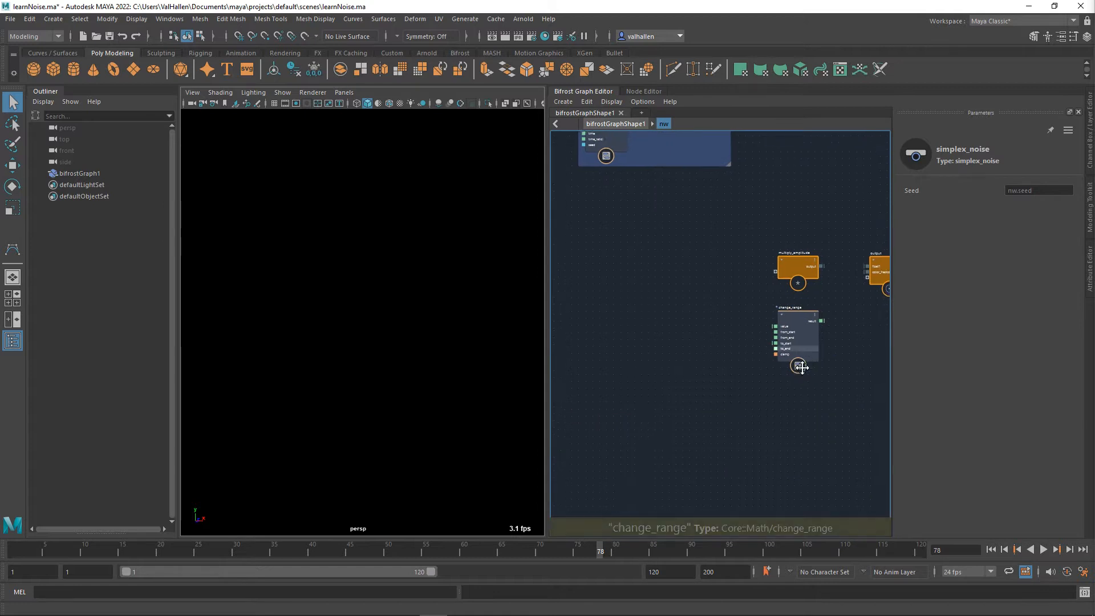
{"action": "middle_click_drag", "start_coordinate": [802, 368], "coordinate": [772, 416], "text": "alt"}
{"action": "left_click_drag", "start_coordinate": [775, 317], "coordinate": [648, 426]}
{"action": "left_click_drag", "start_coordinate": [857, 321], "coordinate": [707, 438]}
{"action": "left_click_drag", "start_coordinate": [772, 378], "coordinate": [794, 299]}
{"action": "middle_click_drag", "start_coordinate": [696, 395], "coordinate": [735, 346], "text": "alt"}
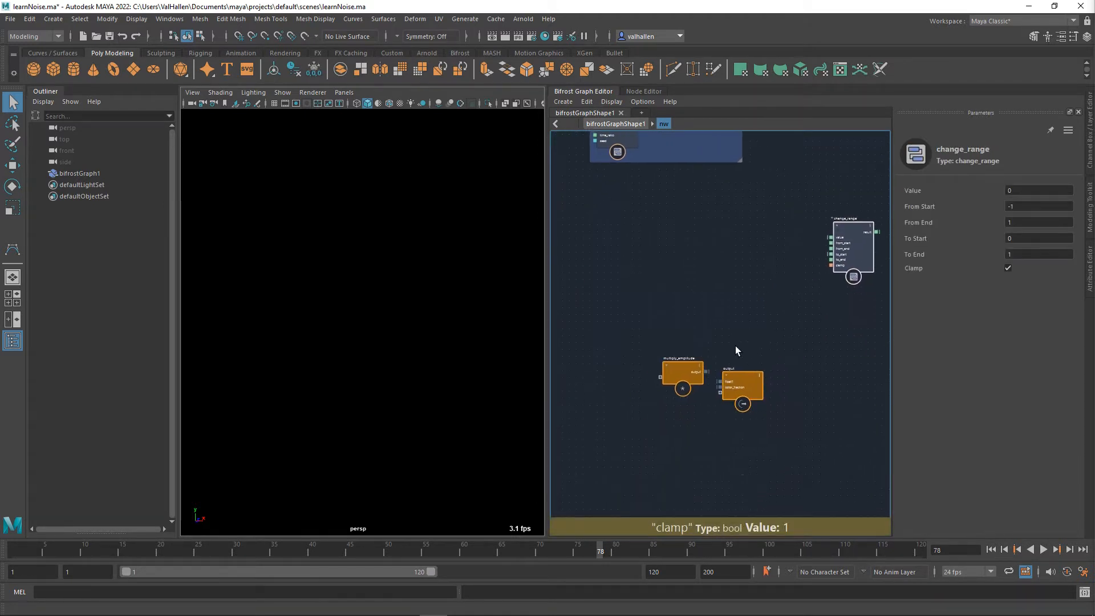
Line up the multiply_amplitude and output nodes after simplex_noise.
{"action": "left_click_drag", "start_coordinate": [697, 368], "coordinate": [621, 372]}
{"action": "left_click_drag", "start_coordinate": [751, 382], "coordinate": [690, 375]}
{"action": "middle_click_drag", "start_coordinate": [666, 378], "coordinate": [785, 349], "text": "alt"}
{"action": "scroll", "coordinate": [719, 375], "scroll_direction": "up", "scroll_amount": 1}
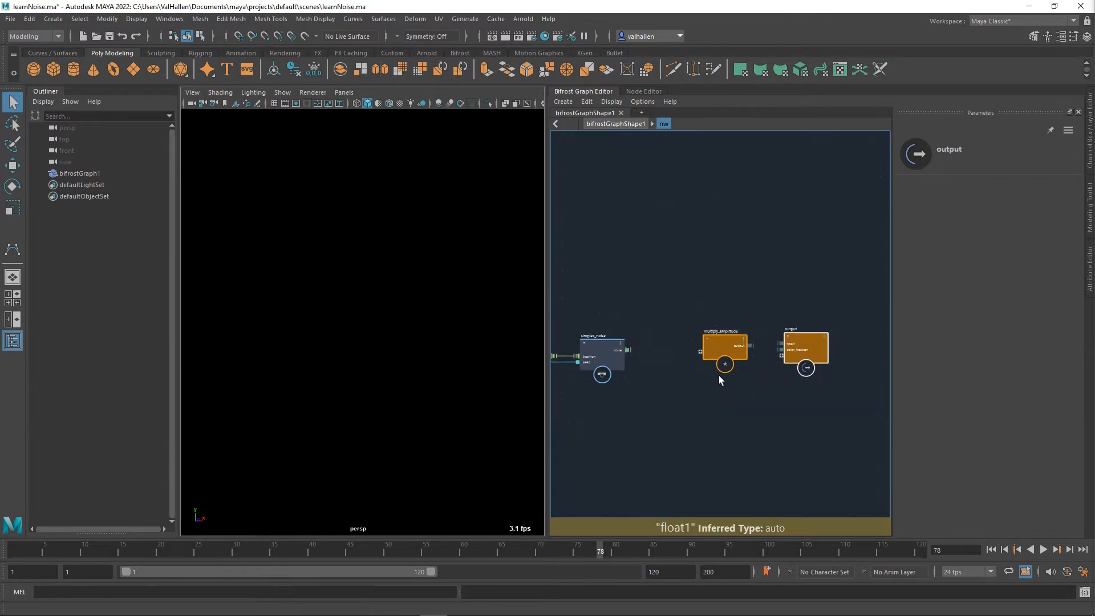
{"action": "scroll", "coordinate": [719, 375], "scroll_direction": "up", "scroll_amount": 1}
{"action": "left_click_drag", "start_coordinate": [726, 346], "coordinate": [715, 348]}
{"action": "middle_click_drag", "start_coordinate": [662, 372], "coordinate": [745, 366], "text": "alt"}
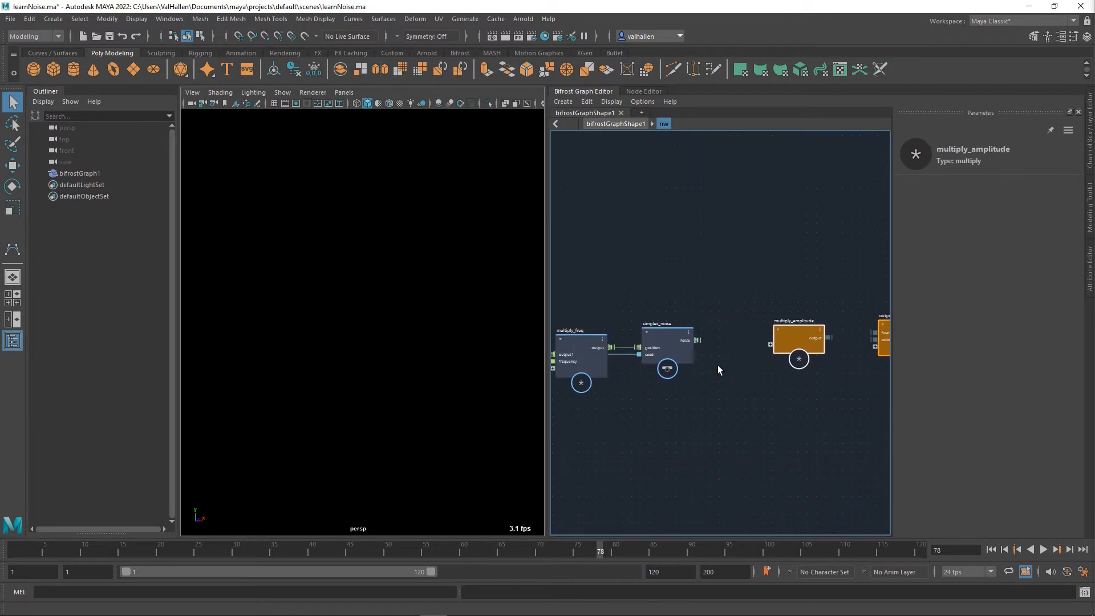
Stagger multiply_freq, simplex_noise and multiply_amplitude, and connect simplex_noise's noise output to multiply_amplitude.
{"action": "left_click", "coordinate": [666, 341]}
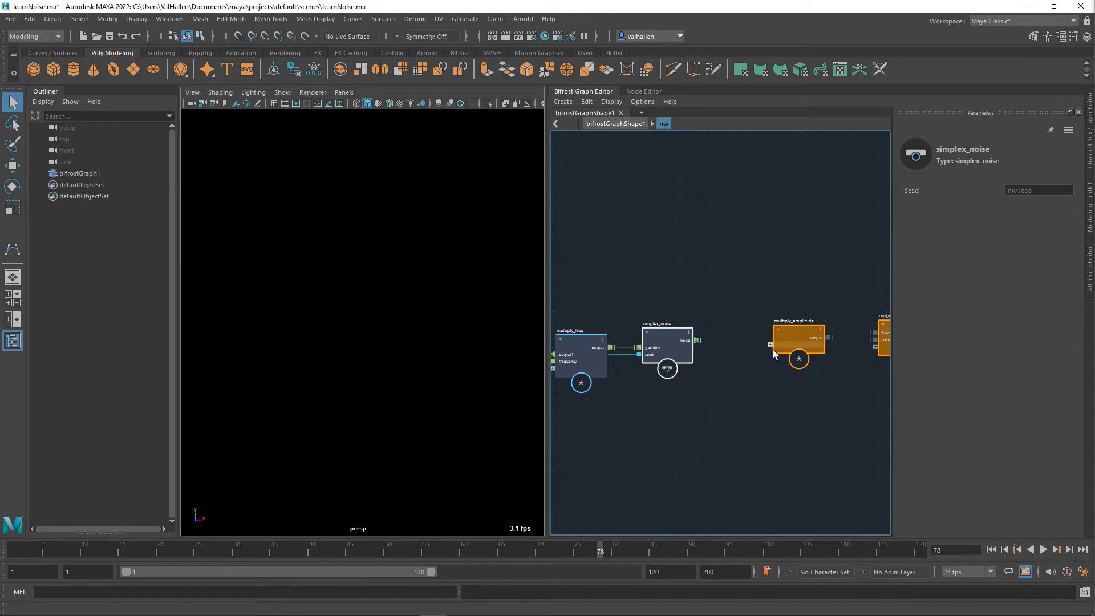
{"action": "mouse_move", "coordinate": [774, 346]}
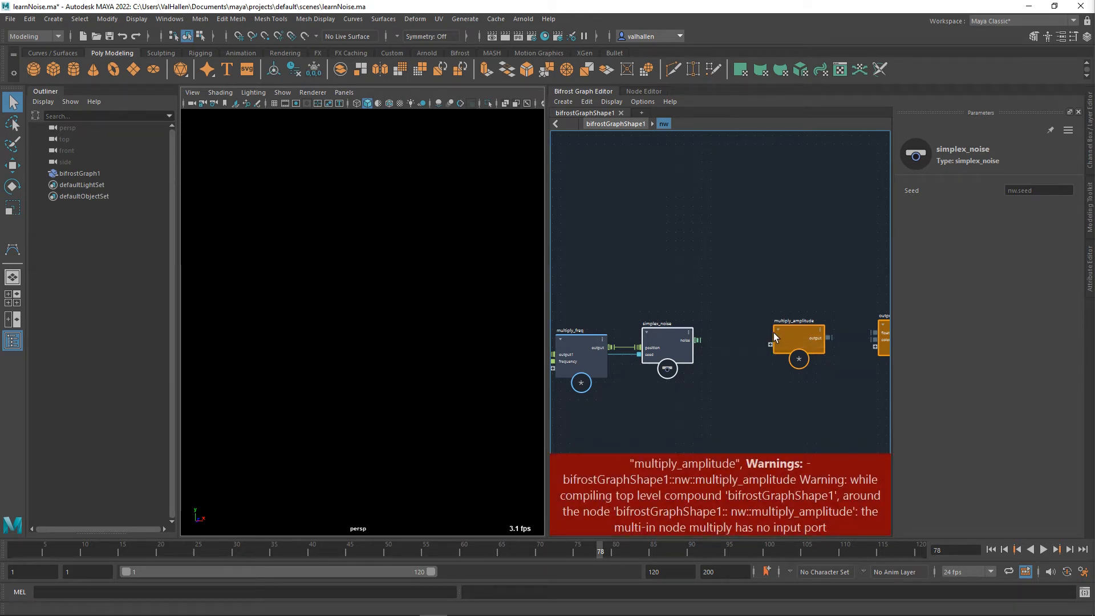
{"action": "middle_click_drag", "start_coordinate": [750, 336], "coordinate": [758, 317], "text": "alt"}
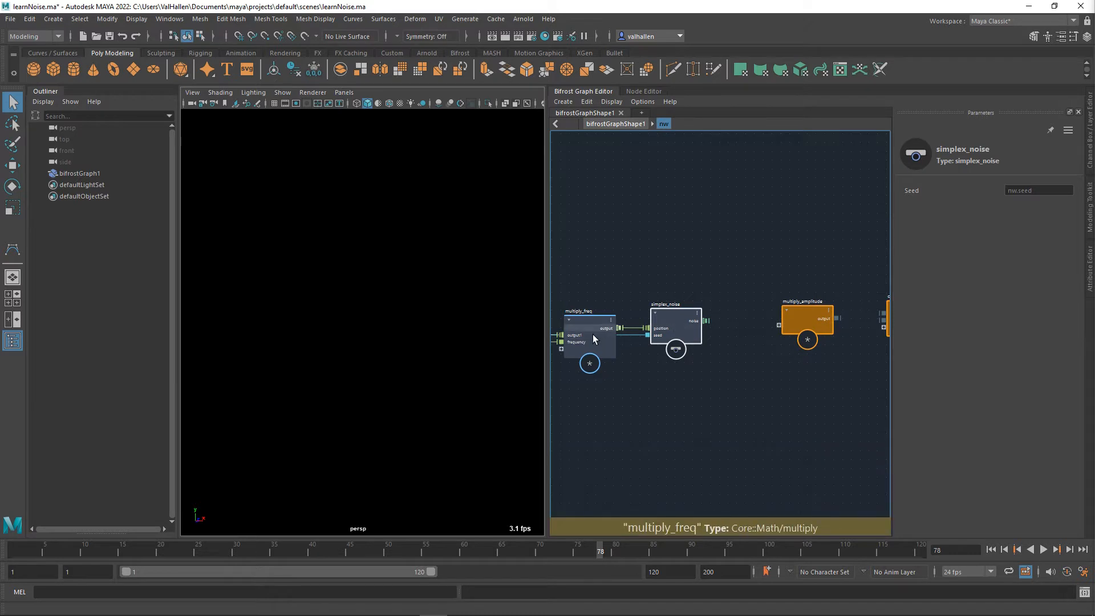
{"action": "left_click_drag", "start_coordinate": [593, 338], "coordinate": [593, 312]}
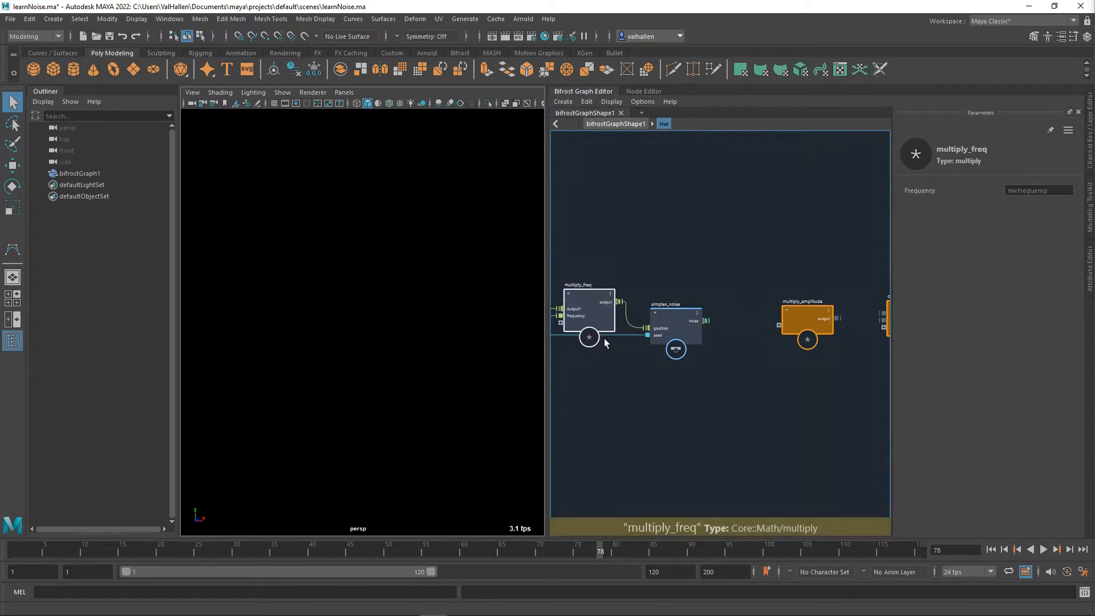
{"action": "left_click_drag", "start_coordinate": [673, 323], "coordinate": [673, 327]}
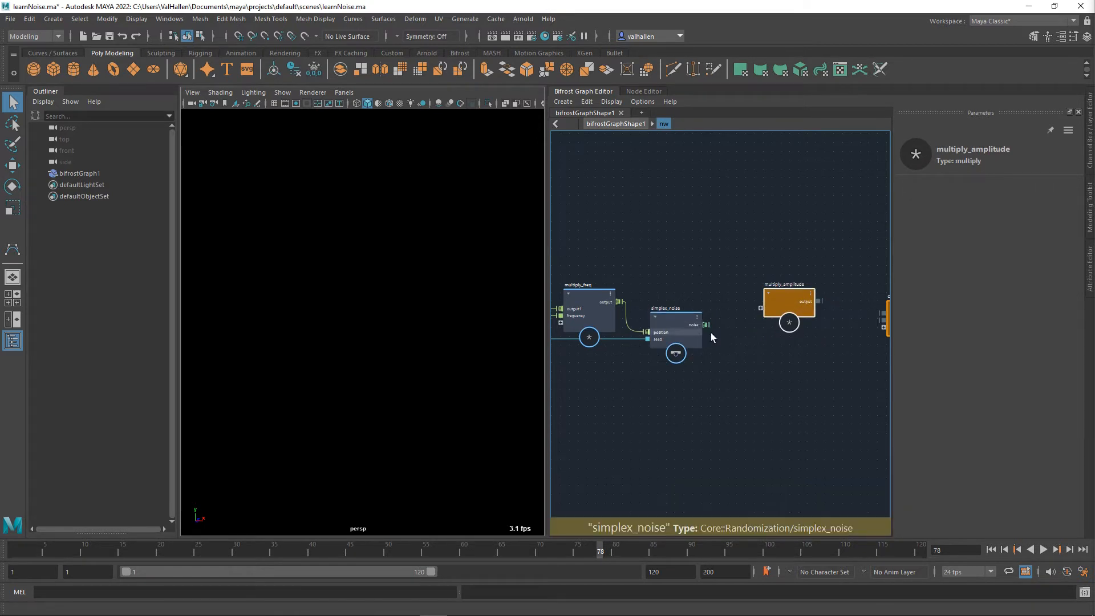
{"action": "left_click_drag", "start_coordinate": [706, 325], "coordinate": [761, 309]}
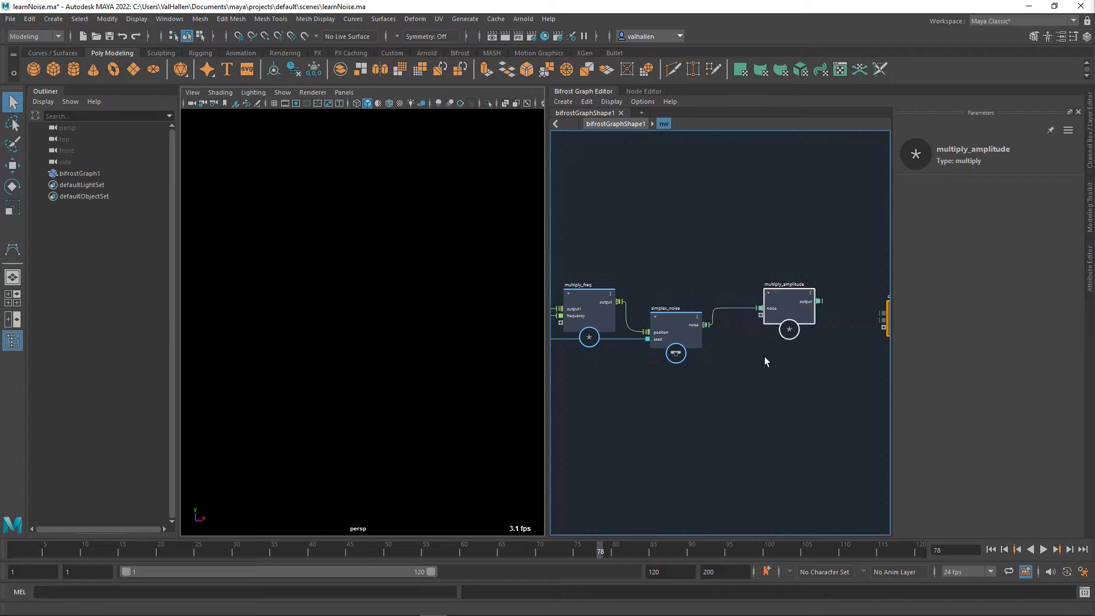
Change the type of the input node's amplitude port to float and shift the input node slightly.
{"action": "left_click", "coordinate": [760, 316]}
{"action": "middle_click_drag", "start_coordinate": [594, 410], "coordinate": [931, 445], "text": "alt"}
{"action": "middle_click_drag", "start_coordinate": [742, 414], "coordinate": [833, 427], "text": "alt"}
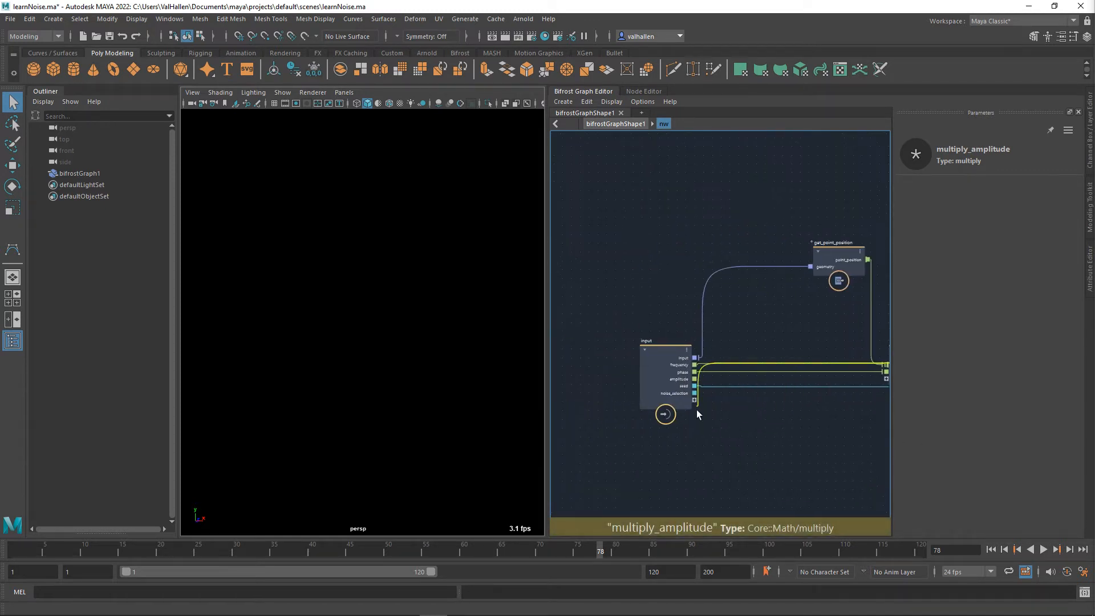
{"action": "scroll", "coordinate": [696, 409], "scroll_direction": "up", "scroll_amount": 3}
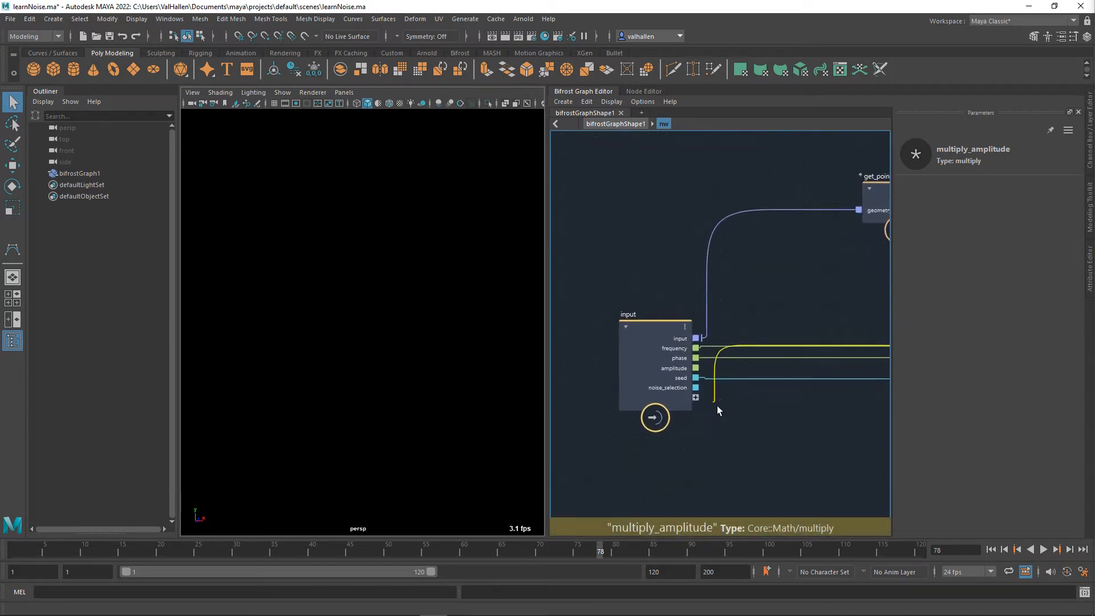
{"action": "right_click", "coordinate": [687, 373]}
{"action": "mouse_move", "coordinate": [729, 455]}
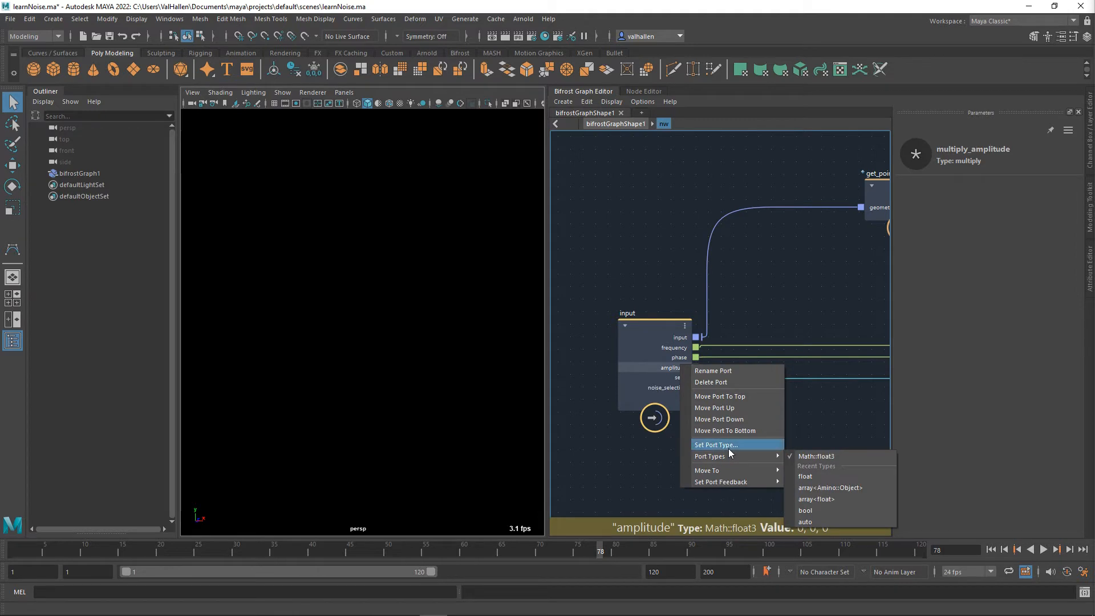
{"action": "left_click", "coordinate": [804, 476]}
{"action": "left_click_drag", "start_coordinate": [661, 326], "coordinate": [654, 331]}
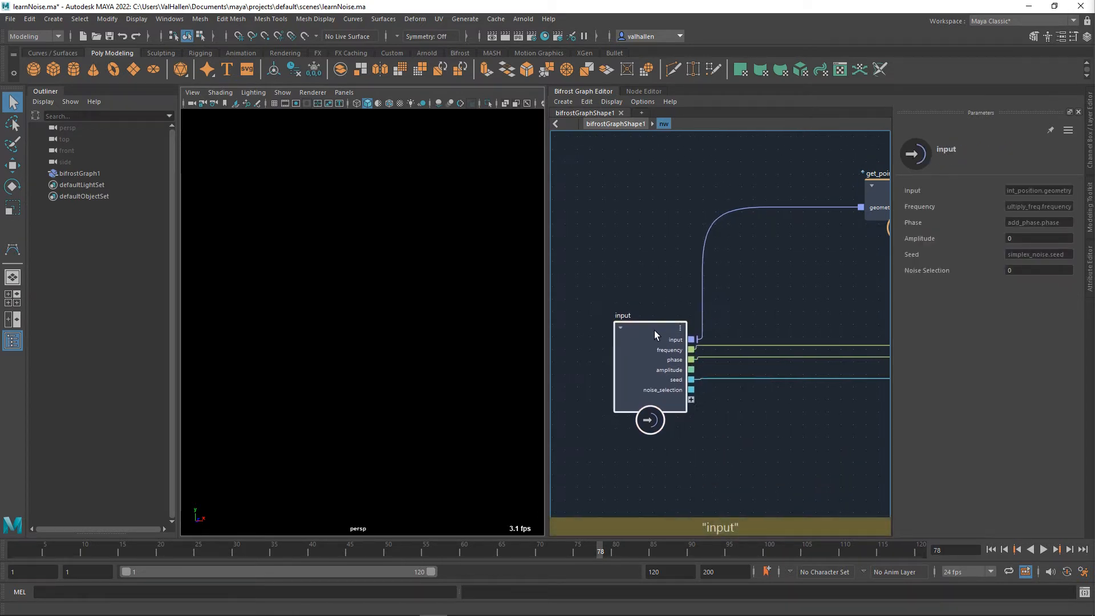
Connect the input node's amplitude port to a new port on multiply_amplitude and set the nw compound's Amplitude to 1.
{"action": "scroll", "coordinate": [763, 406], "scroll_direction": "down", "scroll_amount": 3}
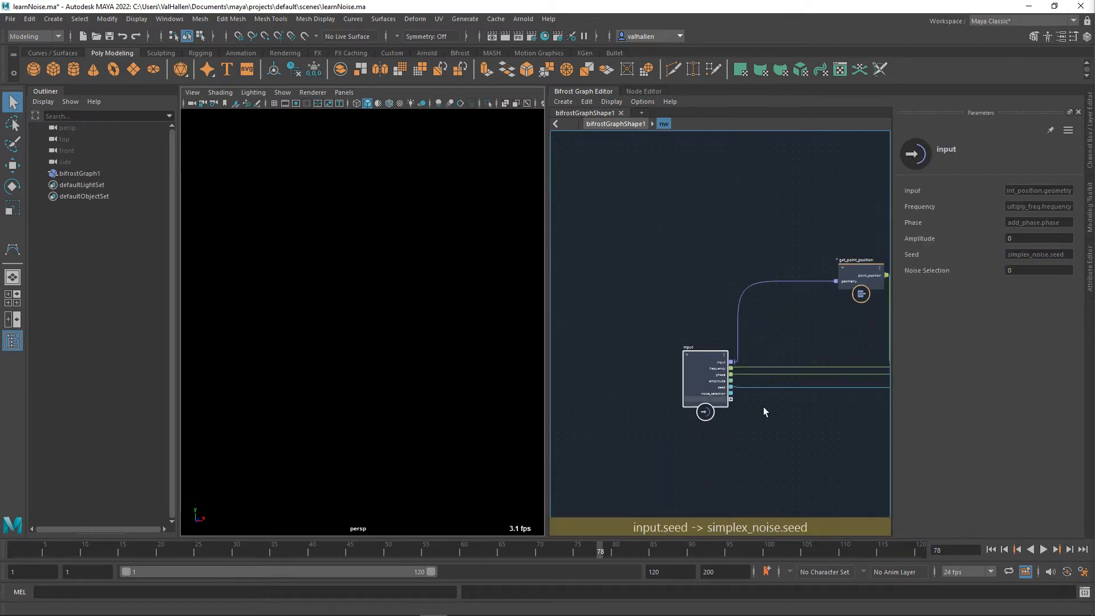
{"action": "middle_click_drag", "start_coordinate": [762, 406], "coordinate": [537, 384], "text": "alt"}
{"action": "middle_click_drag", "start_coordinate": [831, 419], "coordinate": [909, 452], "text": "alt"}
{"action": "left_click", "coordinate": [763, 358]}
{"action": "middle_click_drag", "start_coordinate": [798, 446], "coordinate": [847, 447], "text": "alt"}
{"action": "left_click", "coordinate": [652, 375]}
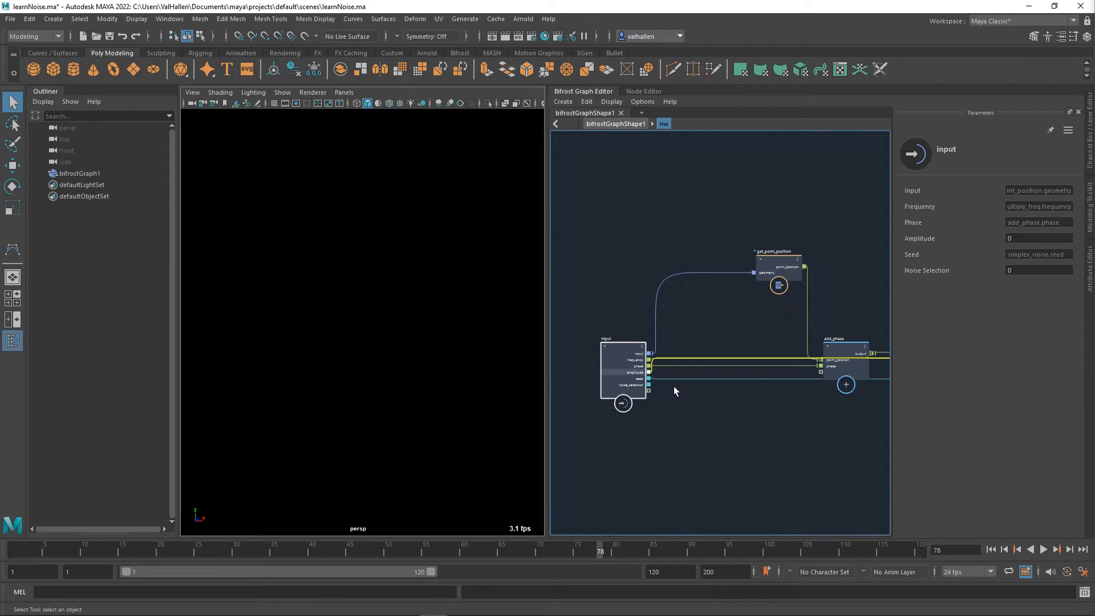
{"action": "left_click", "coordinate": [773, 411]}
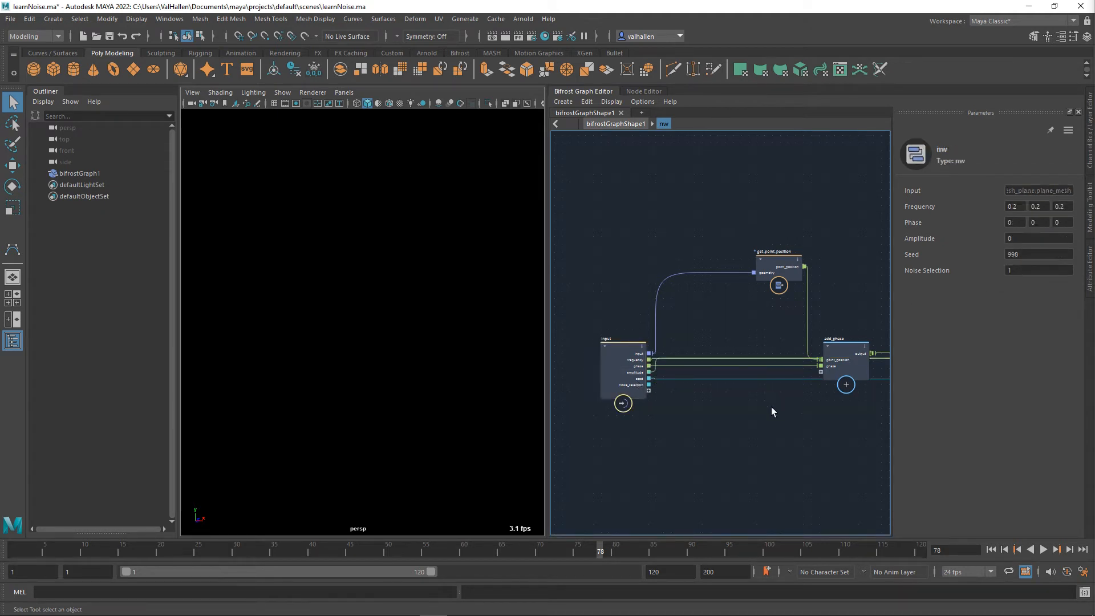
{"action": "left_click", "coordinate": [1002, 239]}
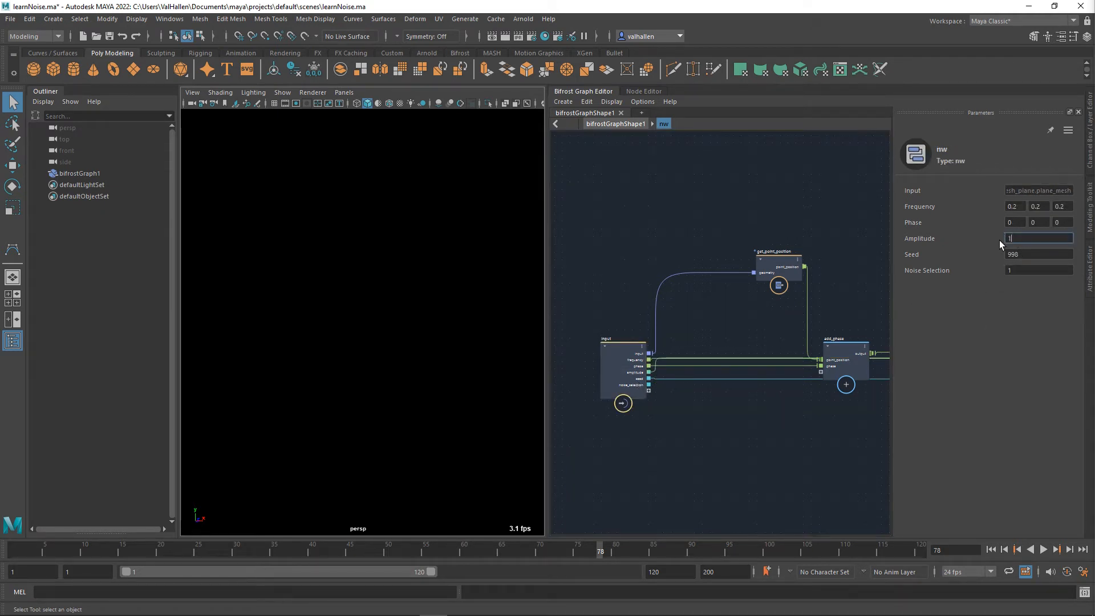
Rearrange add_phase, multiply_freq, simplex_noise and multiply_amplitude so the wires between them are spread apart.
{"action": "middle_click_drag", "start_coordinate": [826, 426], "coordinate": [695, 438], "text": "alt"}
{"action": "mouse_move", "coordinate": [837, 430]}
{"action": "middle_mouse_down", "text": "alt"}
{"action": "mouse_move", "coordinate": [685, 439]}
{"action": "mouse_move", "coordinate": [817, 410]}
{"action": "mouse_move", "coordinate": [836, 422]}
{"action": "middle_mouse_up", "text": "alt"}
{"action": "left_click_drag", "start_coordinate": [709, 357], "coordinate": [713, 328]}
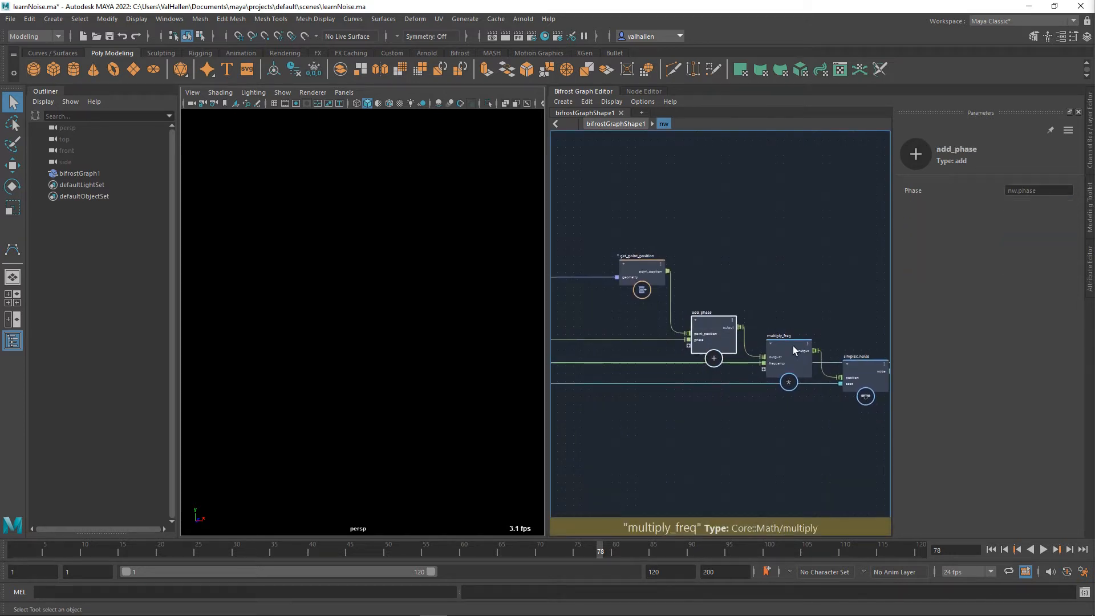
{"action": "left_click_drag", "start_coordinate": [792, 345], "coordinate": [795, 341]}
{"action": "middle_click_drag", "start_coordinate": [849, 346], "coordinate": [690, 312], "text": "alt"}
{"action": "left_click_drag", "start_coordinate": [700, 330], "coordinate": [698, 365]}
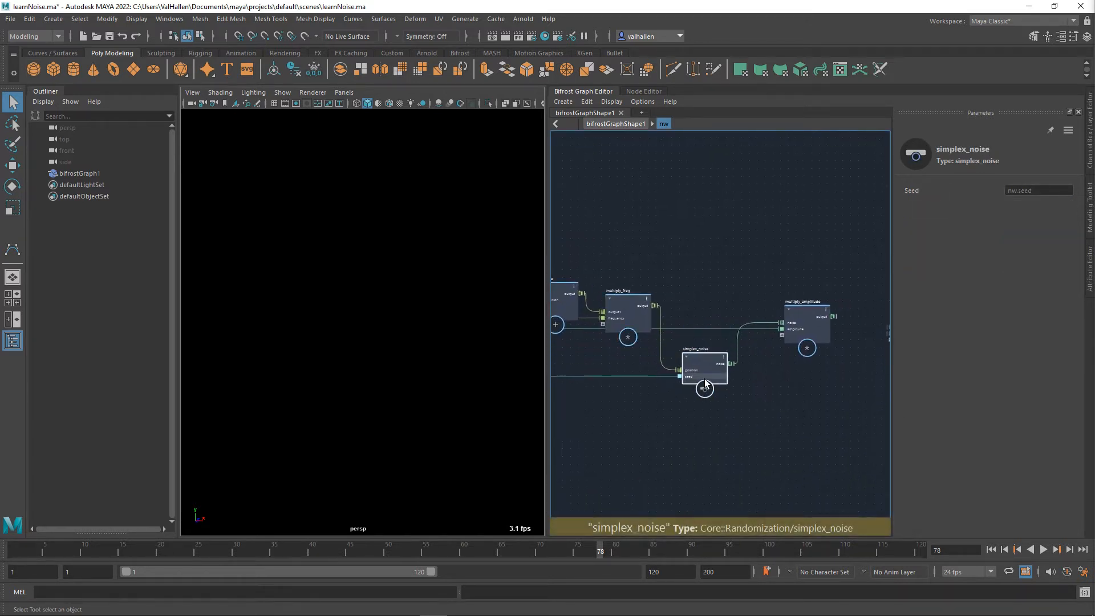
{"action": "left_click_drag", "start_coordinate": [813, 314], "coordinate": [813, 307]}
{"action": "middle_click_drag", "start_coordinate": [813, 307], "coordinate": [659, 312], "text": "alt"}
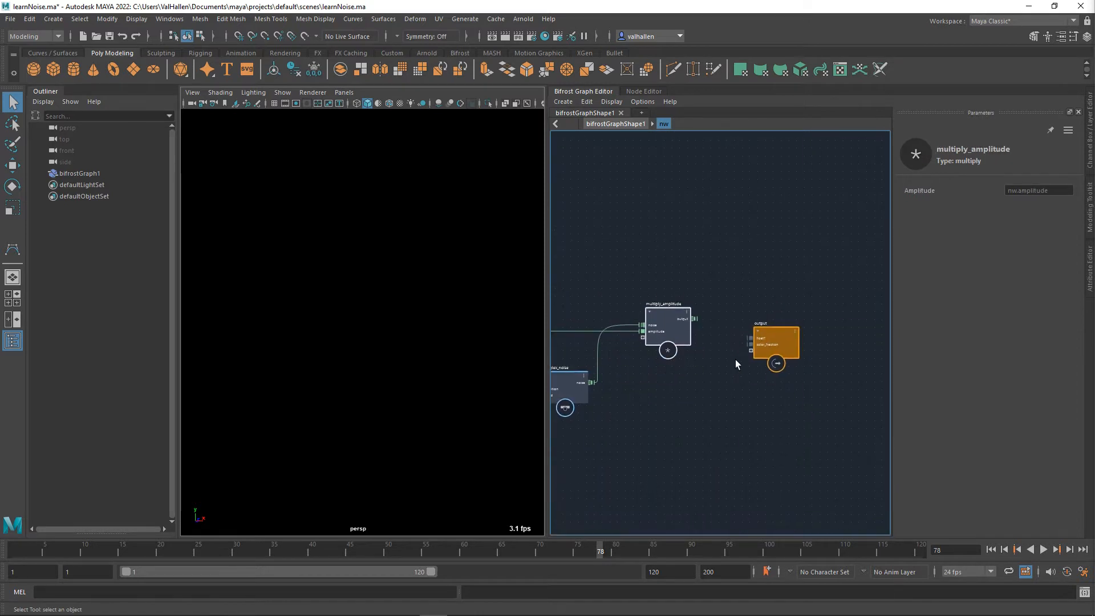
Delete the color_fraction and float1 ports of the output node and connect multiply_amplitude's output to it.
{"action": "left_click", "coordinate": [778, 320]}
{"action": "scroll", "coordinate": [733, 338], "scroll_direction": "up", "scroll_amount": 2}
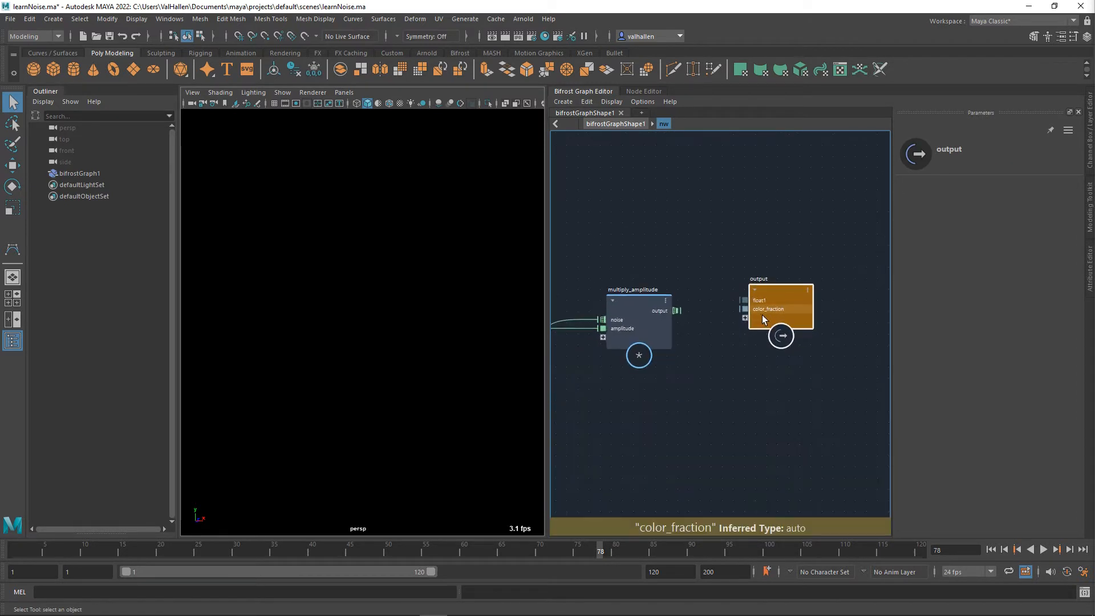
{"action": "right_click", "coordinate": [762, 311]}
{"action": "left_click", "coordinate": [792, 325]}
{"action": "right_click", "coordinate": [762, 298]}
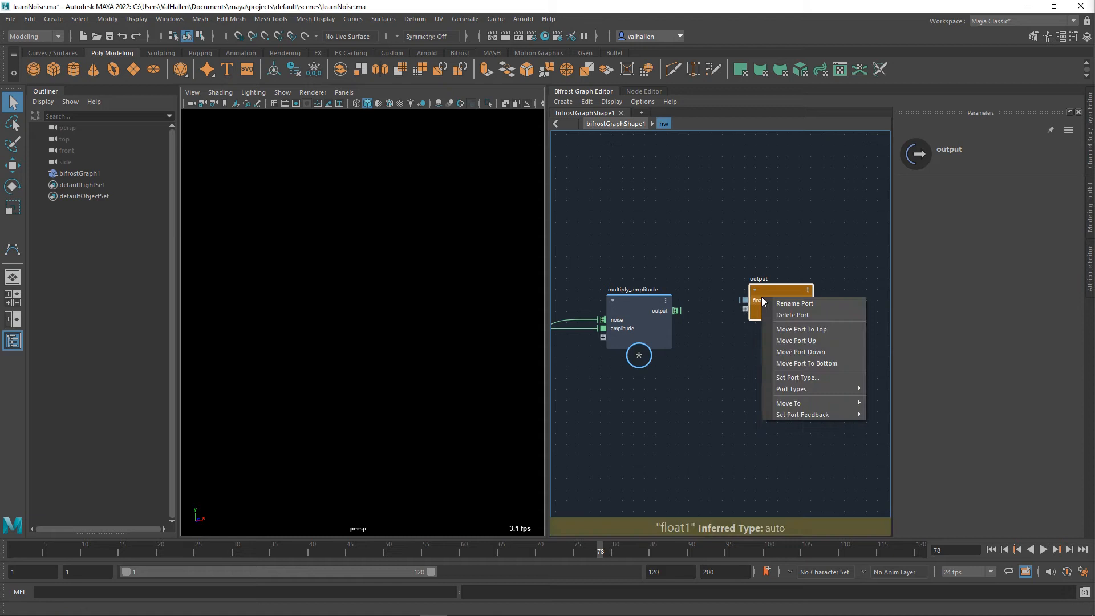
{"action": "left_click", "coordinate": [792, 315]}
{"action": "left_click_drag", "start_coordinate": [676, 310], "coordinate": [741, 307]}
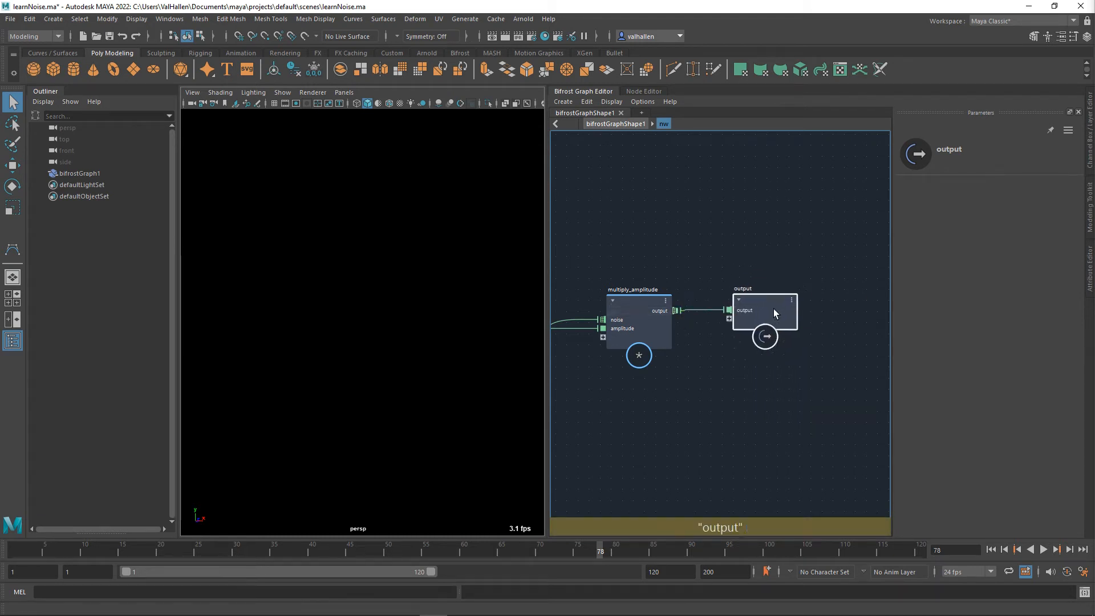
Return to the top-level graph and move create_mesh_plane up level with the nw node.
{"action": "key", "text": "u"}
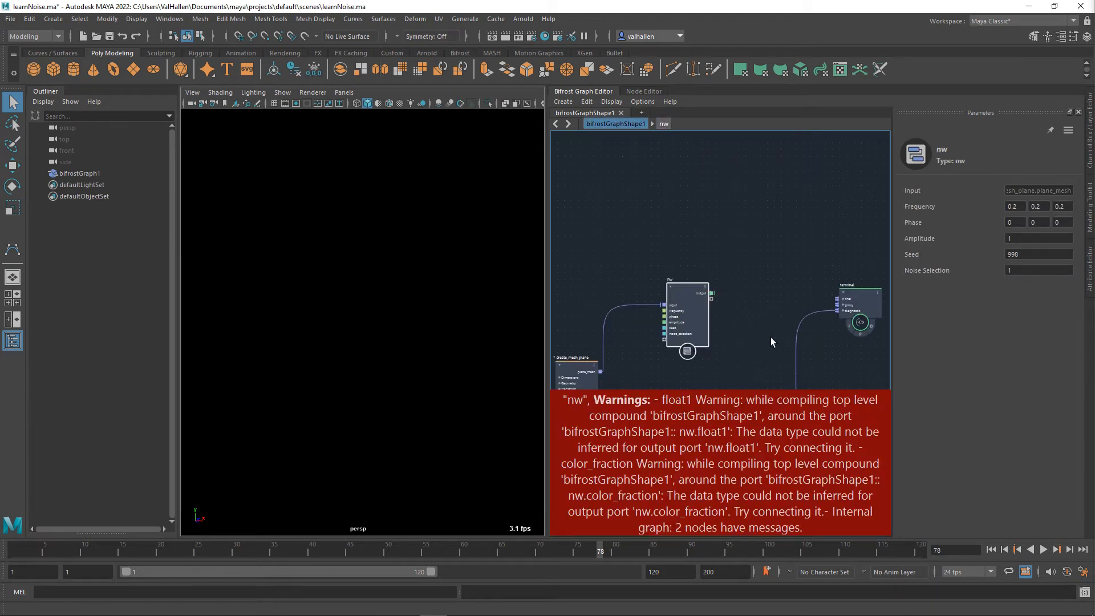
{"action": "middle_click_drag", "start_coordinate": [771, 337], "coordinate": [787, 356]}
{"action": "left_click_drag", "start_coordinate": [644, 347], "coordinate": [645, 282]}
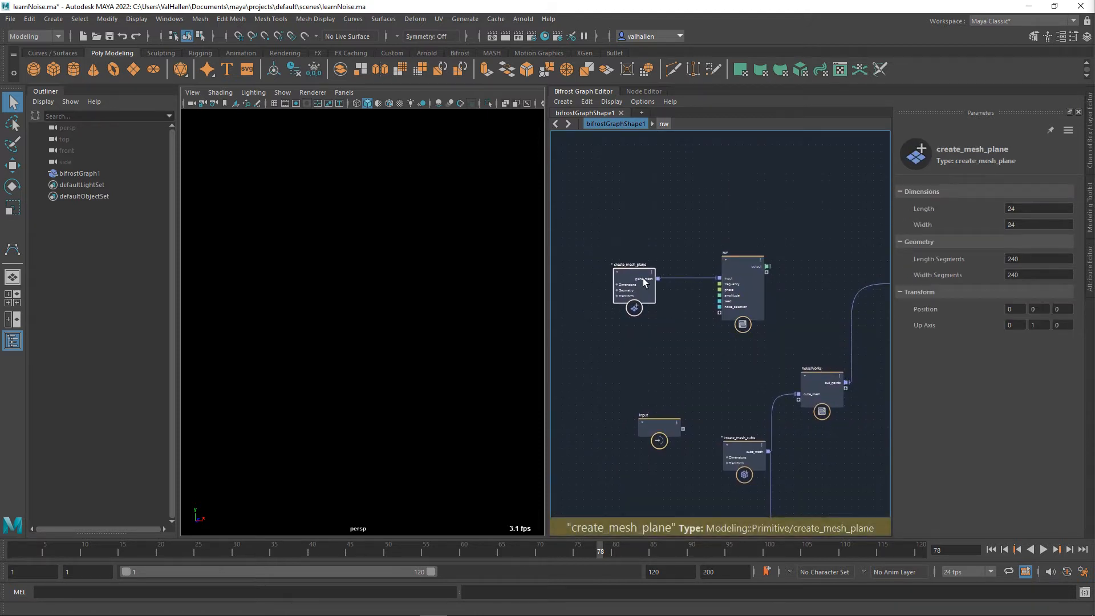
{"action": "middle_click_drag", "start_coordinate": [776, 326], "coordinate": [691, 328]}
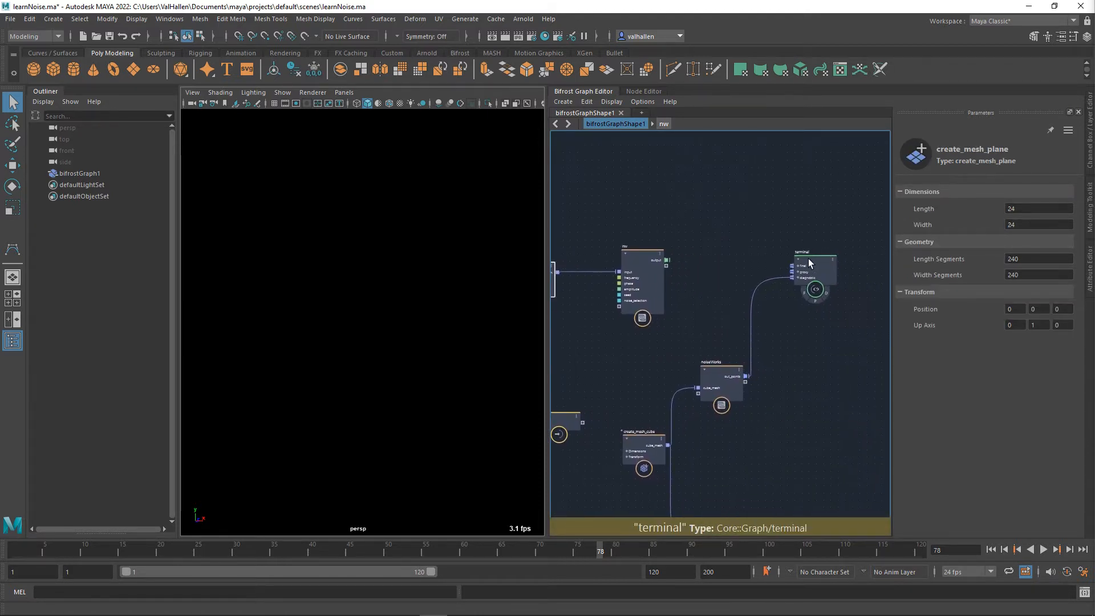
{"action": "middle_click_drag", "start_coordinate": [768, 261], "coordinate": [794, 251]}
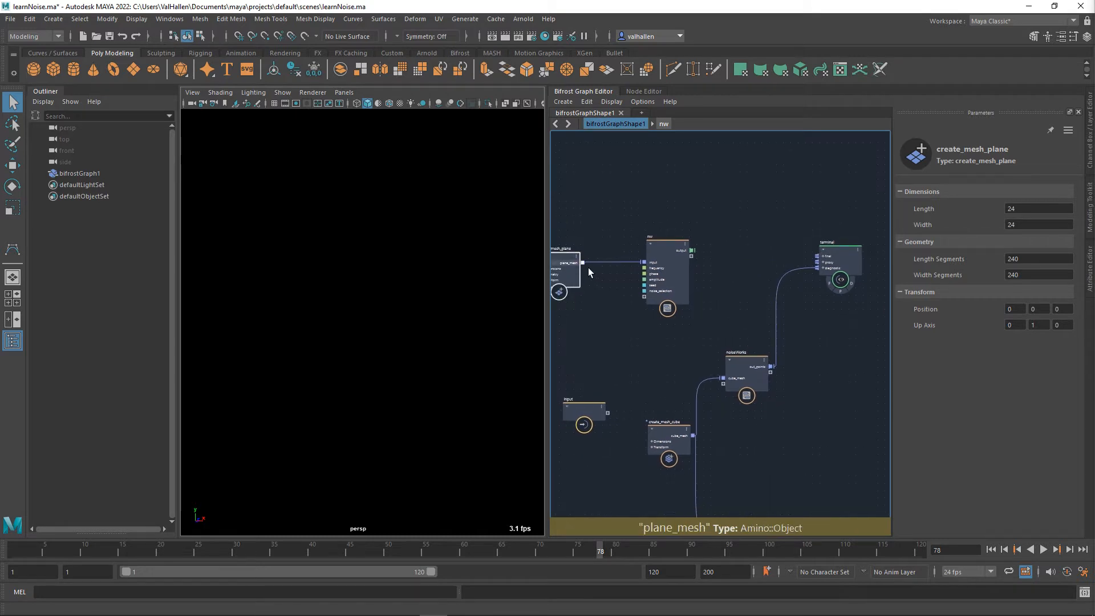
Add a displace_points node fed by create_mesh_plane's plane_mesh output.
{"action": "left_click_drag", "start_coordinate": [584, 263], "coordinate": [726, 235]}
{"action": "type", "text": "dis"}
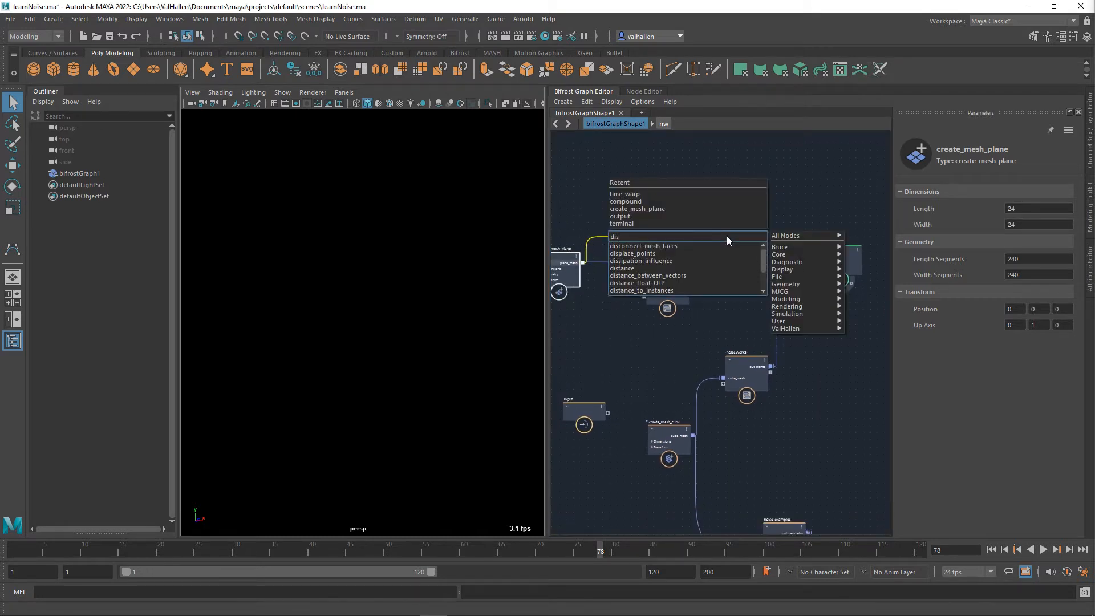
{"action": "type", "text": "place"}
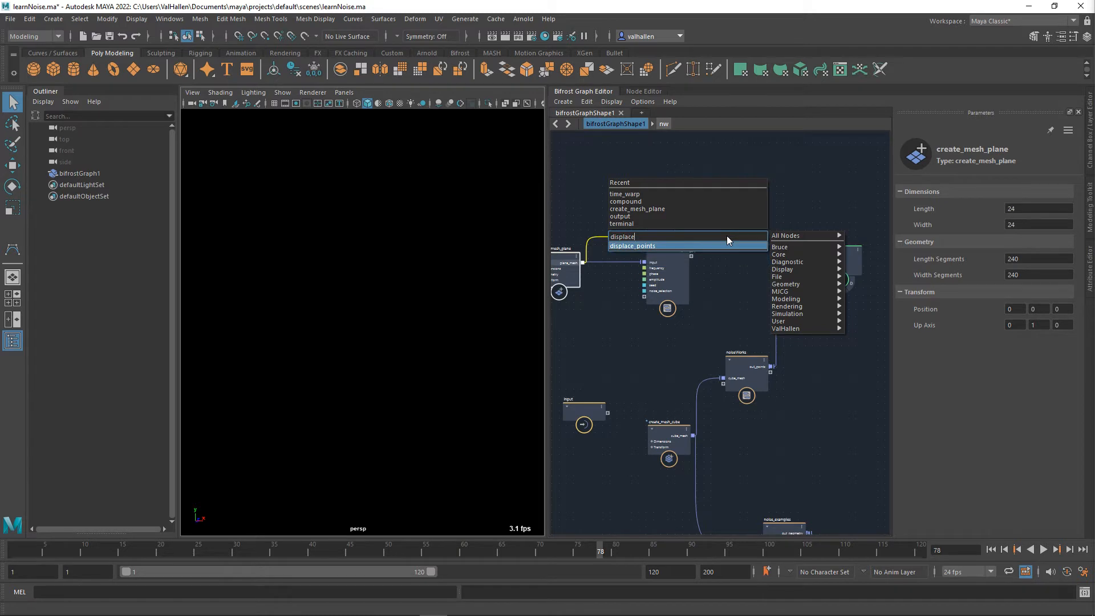
{"action": "key", "text": "Return"}
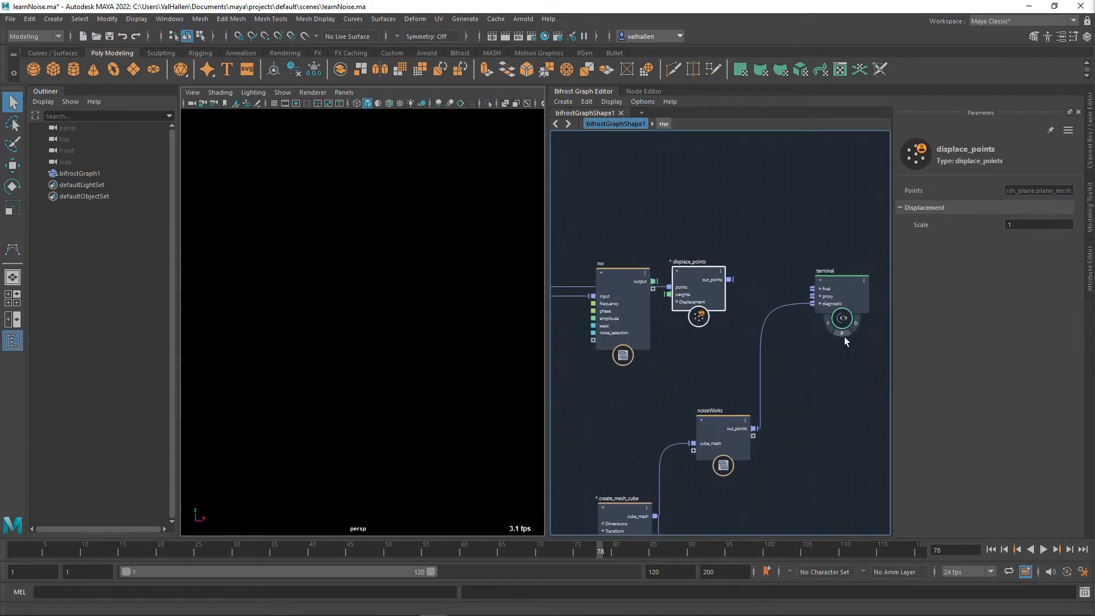
Turn on the terminal's proxy display, connect displace_points' out_points to its proxy port and move displace_points above nw.
{"action": "left_click", "coordinate": [842, 333]}
{"action": "left_click_drag", "start_coordinate": [731, 280], "coordinate": [807, 298]}
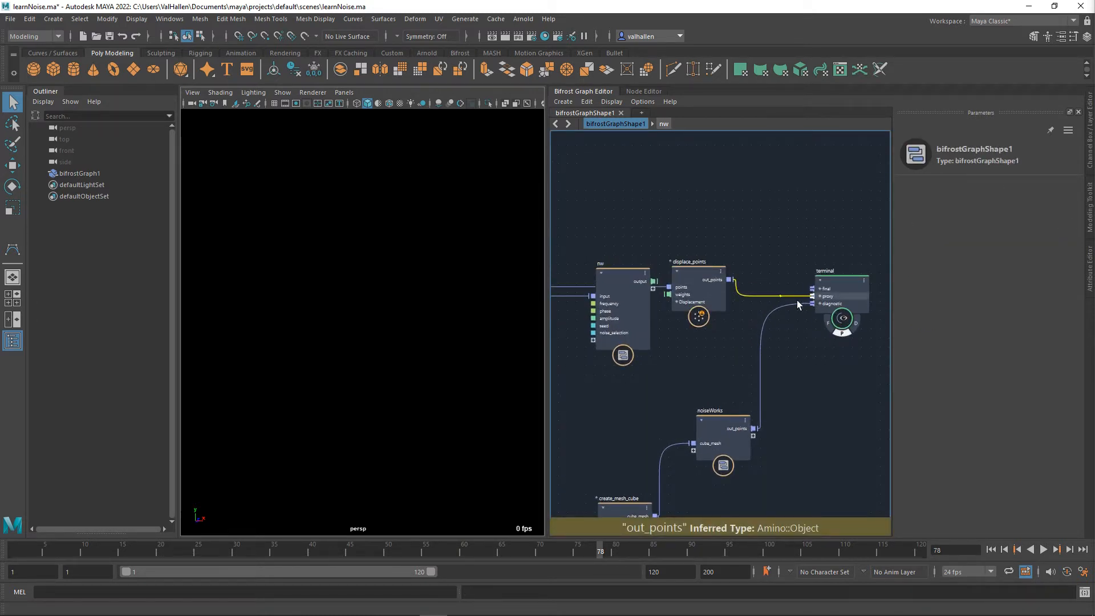
{"action": "left_click_drag", "start_coordinate": [716, 279], "coordinate": [733, 256]}
Switch the viewport to the front view and change its background to grey.
{"action": "left_click_drag", "start_coordinate": [293, 350], "coordinate": [392, 331], "text": "alt"}
{"action": "key", "text": "space"}
{"action": "key", "text": "space"}
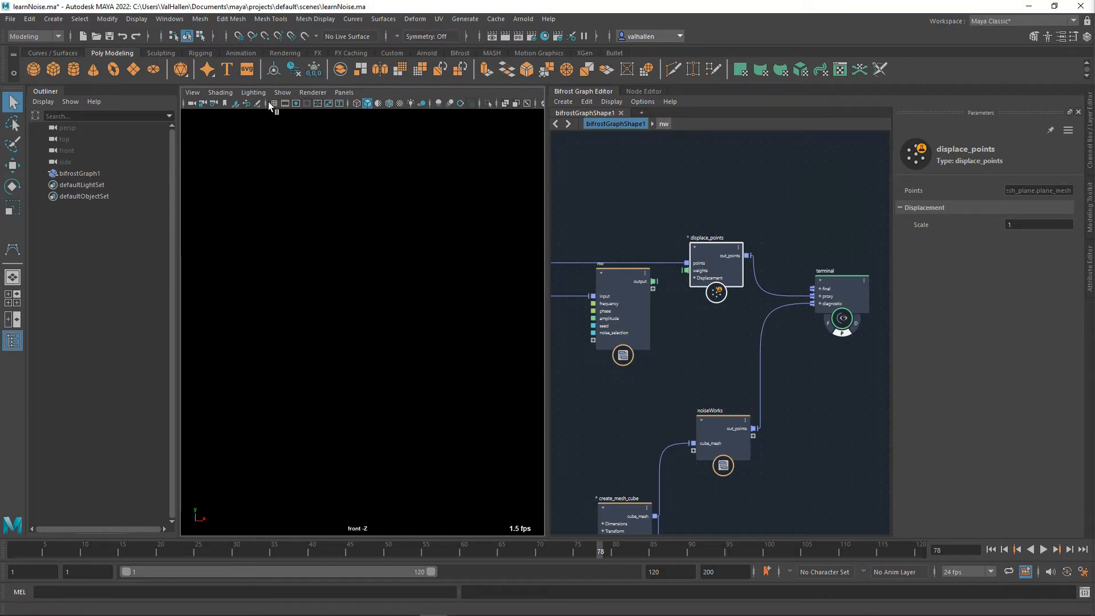
{"action": "key", "text": "alt+b"}
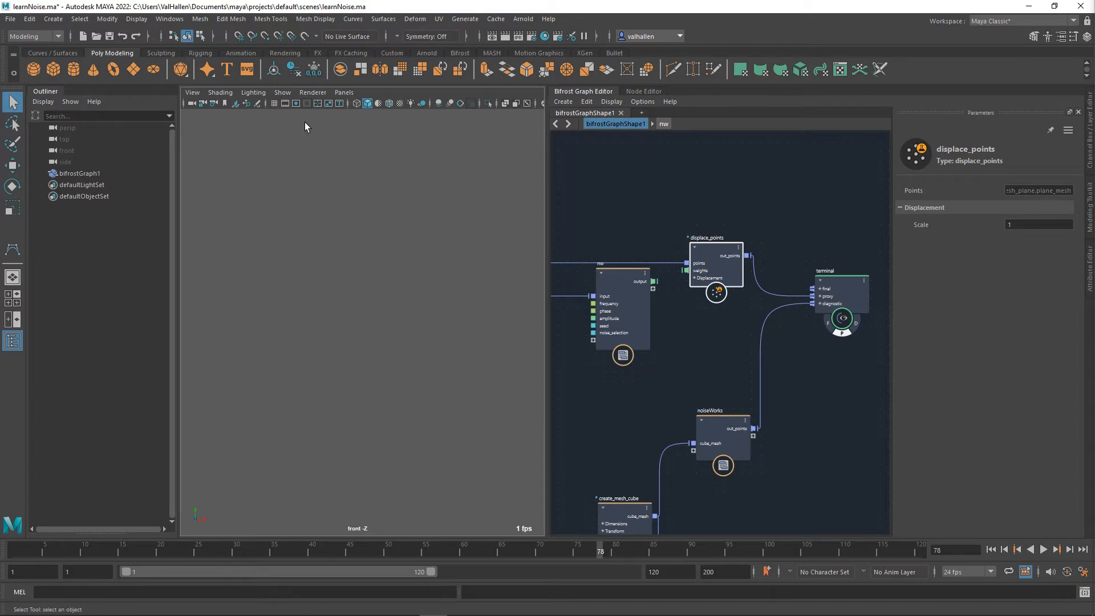
Show the viewport grid and select the Bifrost plane in the front view.
{"action": "left_click", "coordinate": [274, 103]}
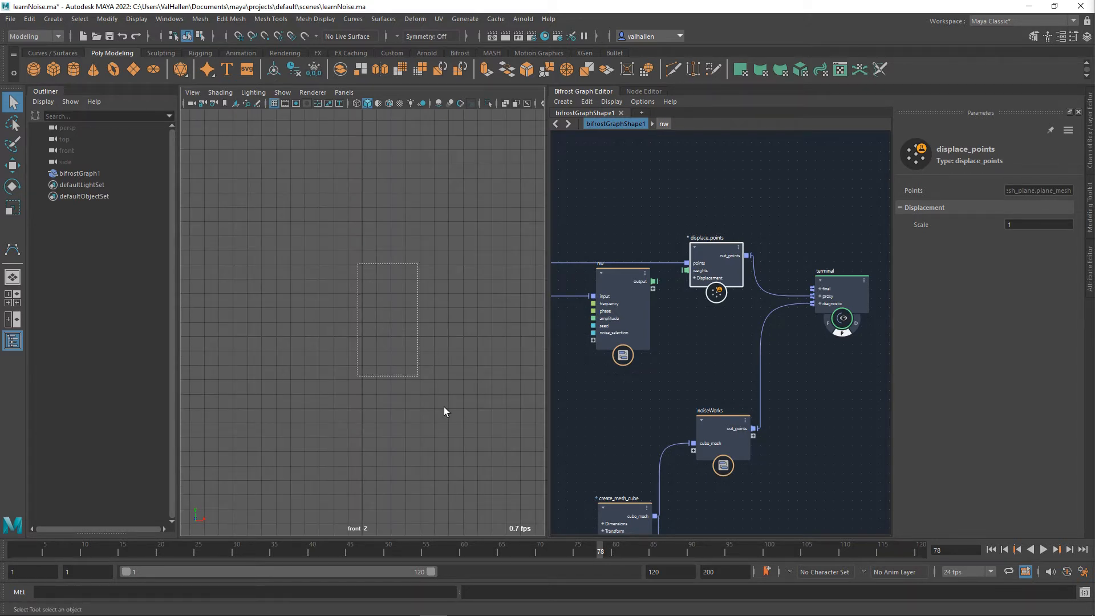
{"action": "left_click_drag", "start_coordinate": [443, 406], "coordinate": [462, 431]}
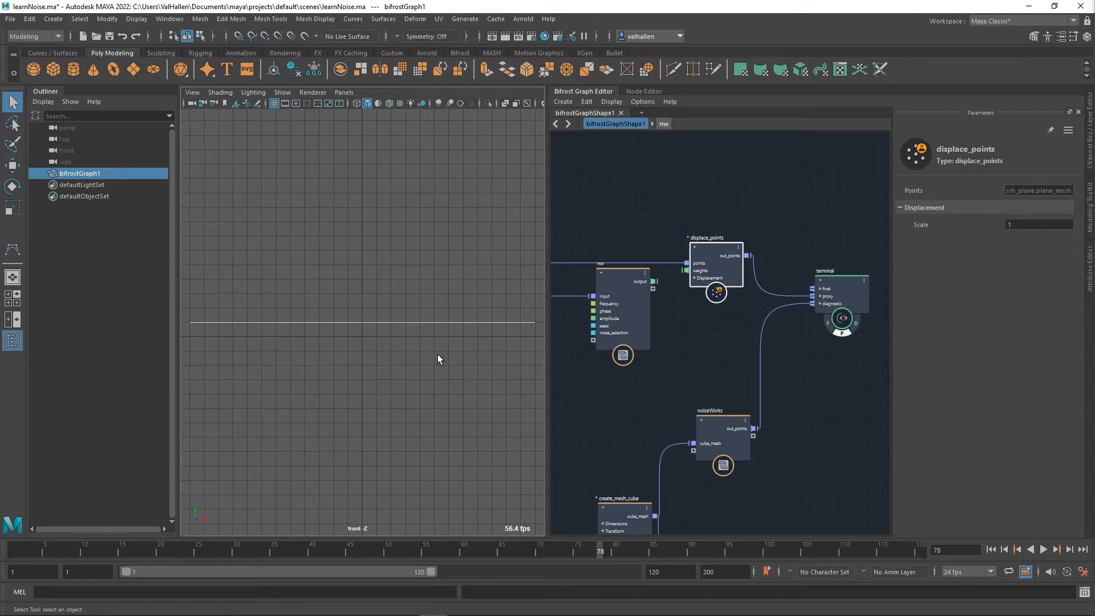
Spread the nw and displace_points nodes apart, expand the Displacement ports and connect nw's output to displace_points' weights.
{"action": "left_click_drag", "start_coordinate": [624, 293], "coordinate": [619, 311]}
{"action": "left_click_drag", "start_coordinate": [705, 288], "coordinate": [707, 278]}
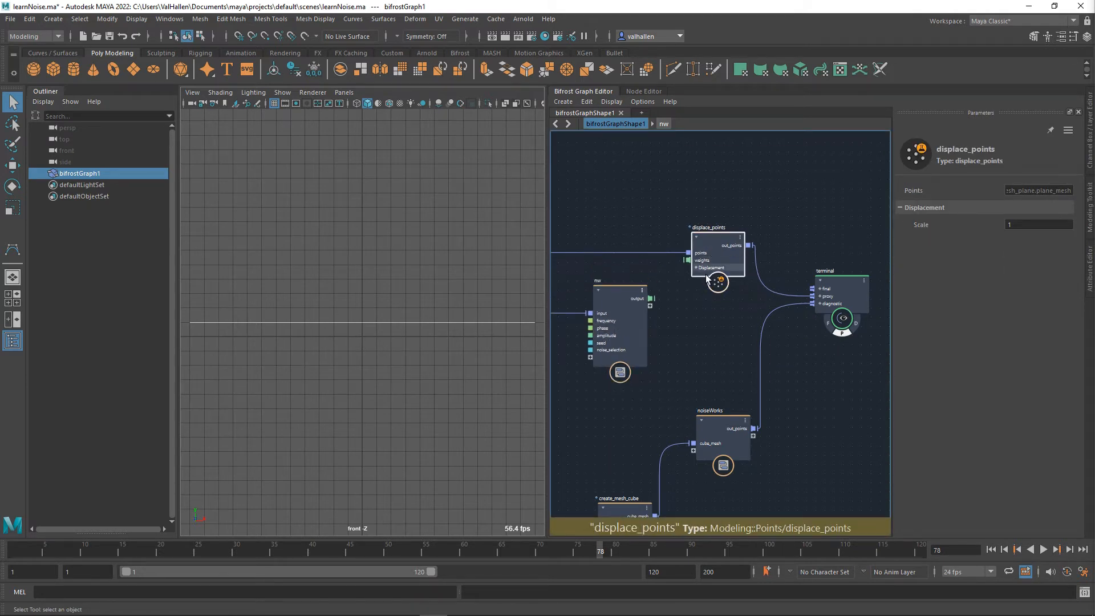
{"action": "left_click", "coordinate": [707, 267]}
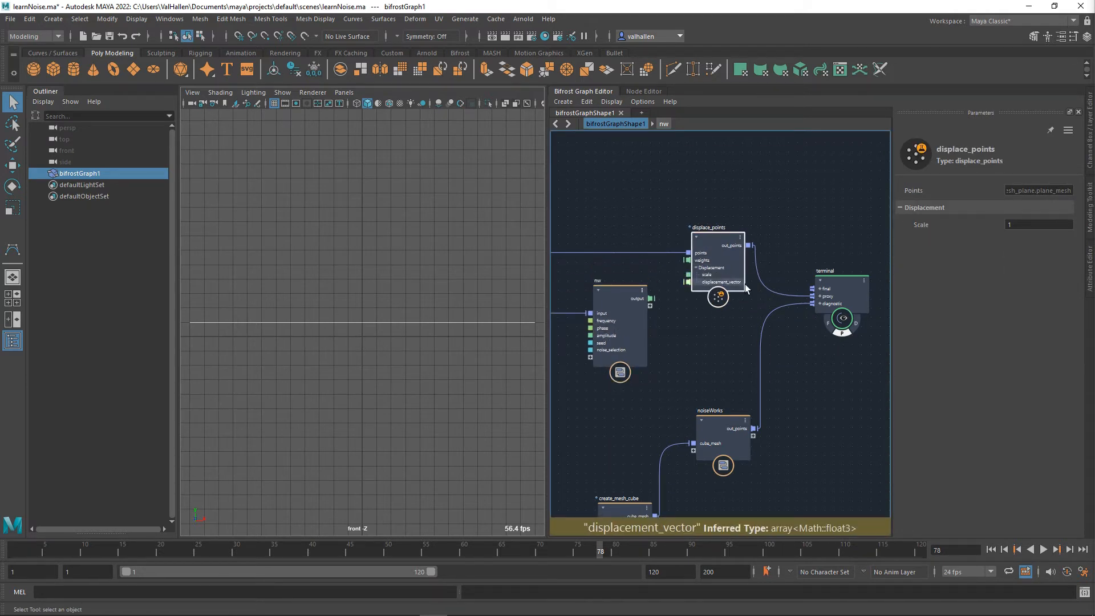
{"action": "left_click_drag", "start_coordinate": [720, 241], "coordinate": [721, 224]}
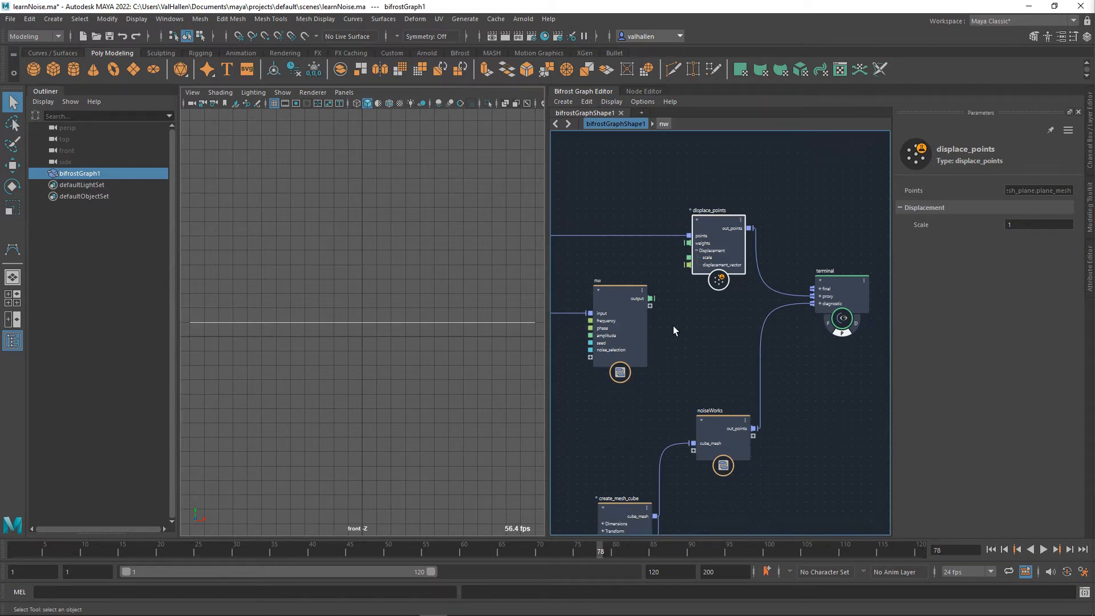
{"action": "mouse_move", "coordinate": [630, 299]}
{"action": "left_mouse_down"}
{"action": "mouse_move", "coordinate": [612, 288]}
{"action": "mouse_move", "coordinate": [692, 245]}
{"action": "left_mouse_up"}
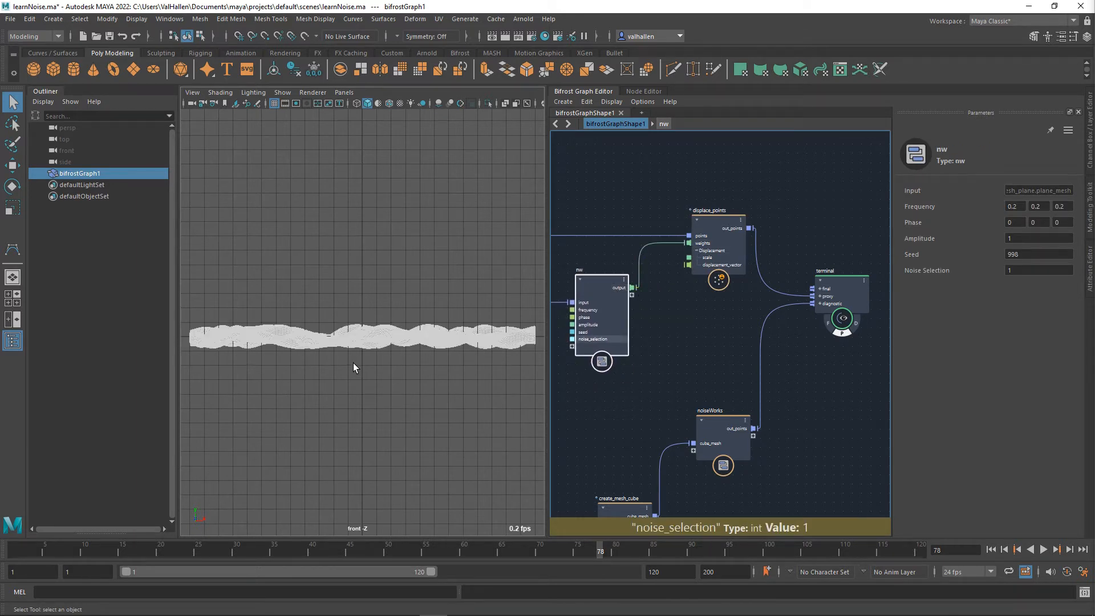
Switch the viewport to the perspective view, with the grid hidden and a blue gradient background.
{"action": "key", "text": "space"}
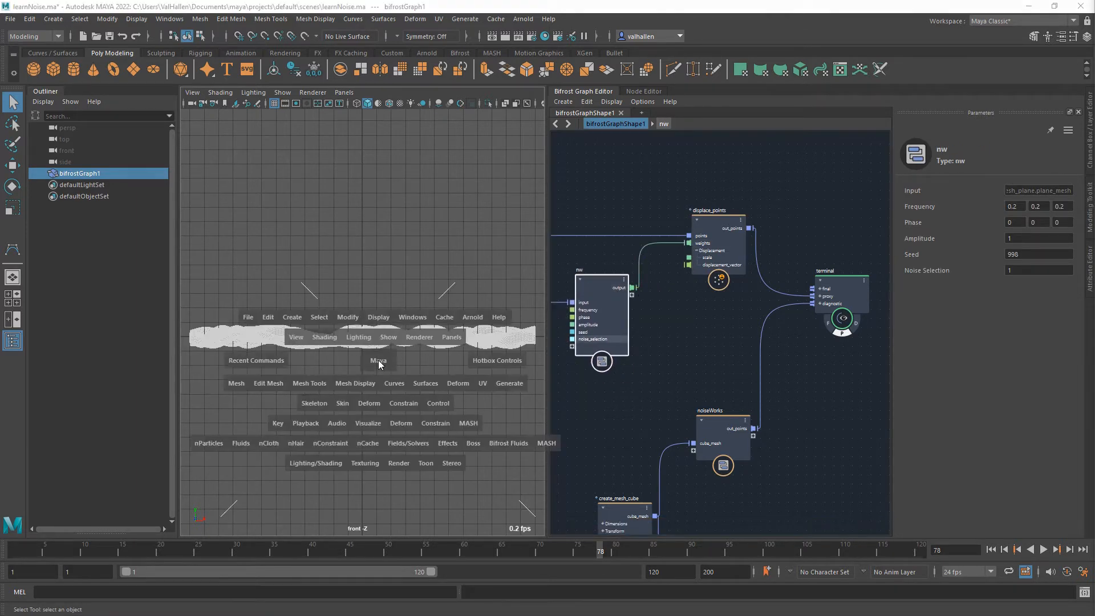
{"action": "left_click_drag", "start_coordinate": [379, 363], "coordinate": [419, 357]}
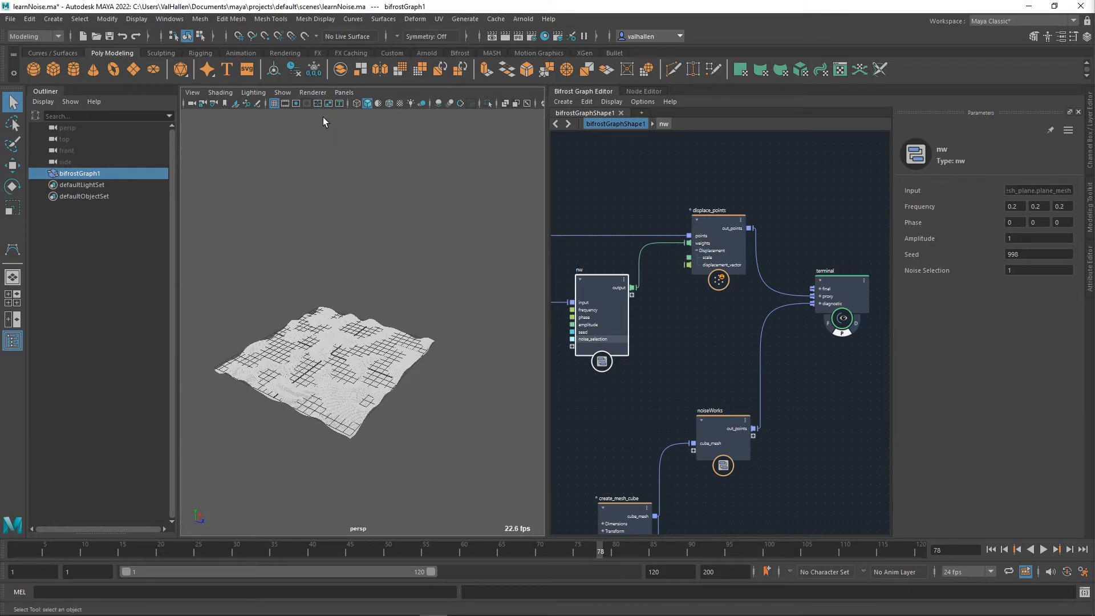
{"action": "key", "text": "alt+b"}
{"action": "key", "text": "alt+b"}
{"action": "left_click", "coordinate": [382, 282]}
{"action": "middle_click_drag", "start_coordinate": [428, 323], "coordinate": [457, 296], "text": "alt"}
Make room before the terminal and insert an update_mesh_normals node between displace_points' out_points and the terminal's proxy port.
{"action": "middle_click_drag", "start_coordinate": [710, 315], "coordinate": [585, 319], "text": "alt"}
{"action": "left_click_drag", "start_coordinate": [734, 290], "coordinate": [841, 289]}
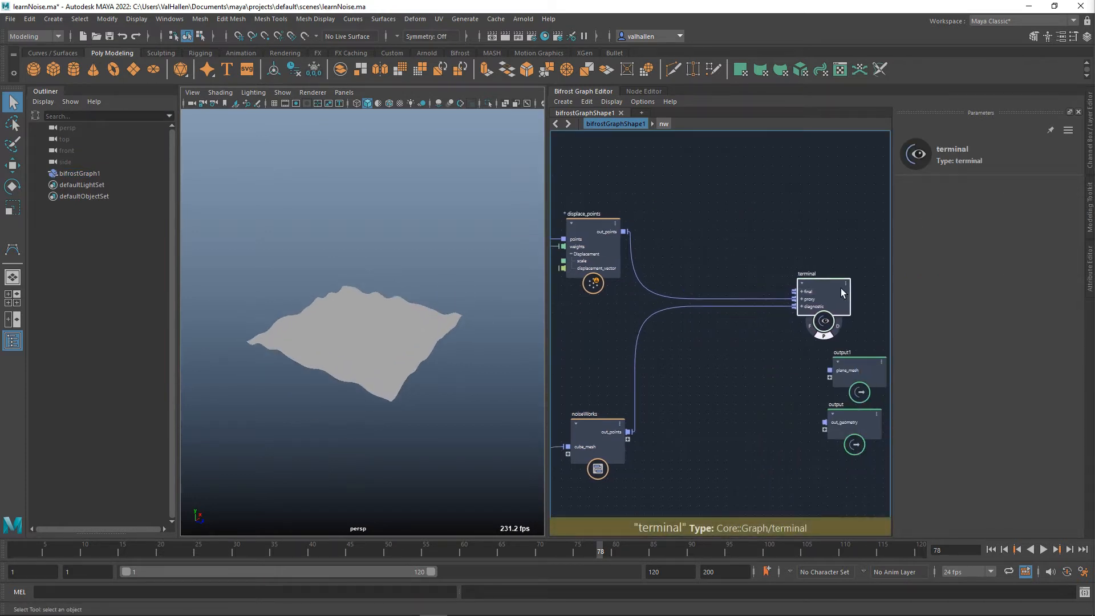
{"action": "left_click", "coordinate": [649, 290]}
{"action": "key", "text": "Tab"}
{"action": "type", "text": "update"}
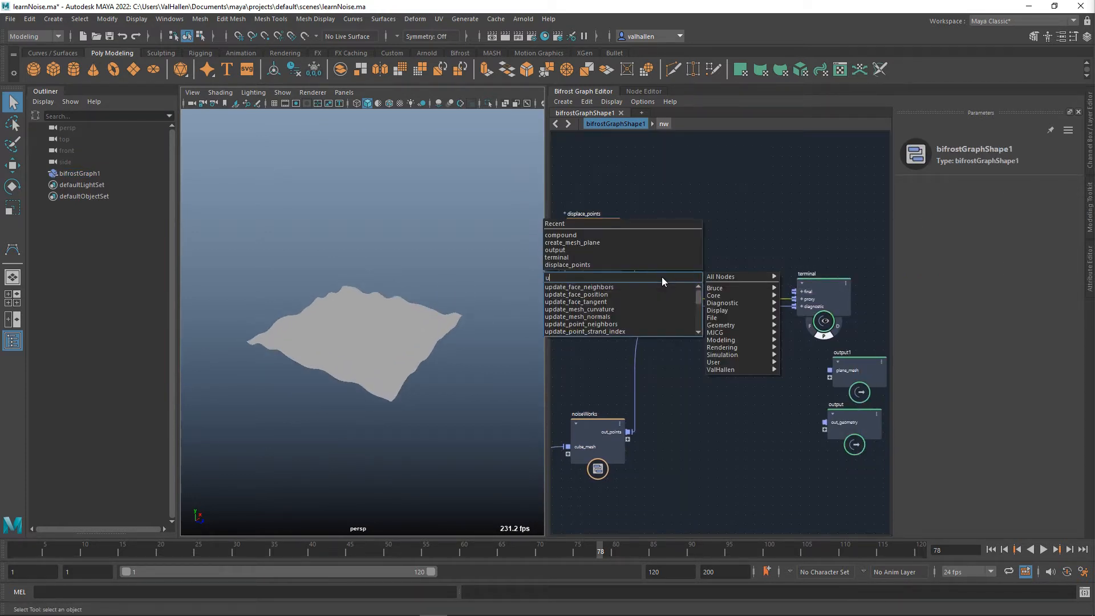
{"action": "key", "text": "Down"}
{"action": "key", "text": "Down"}
{"action": "key", "text": "Down"}
{"action": "key", "text": "Down"}
{"action": "key", "text": "Down"}
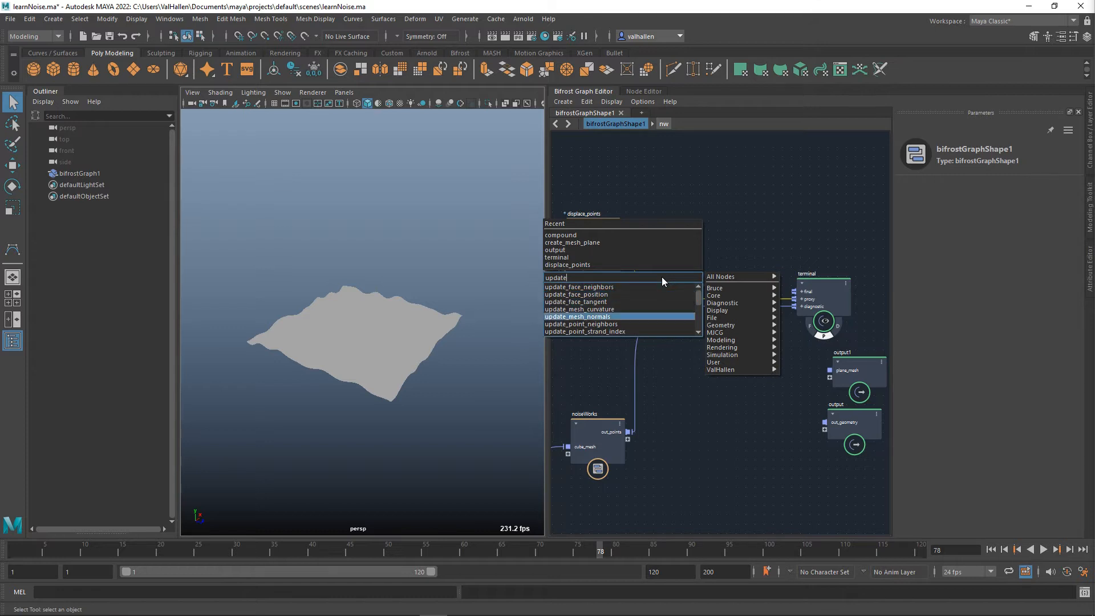
{"action": "key", "text": "Return"}
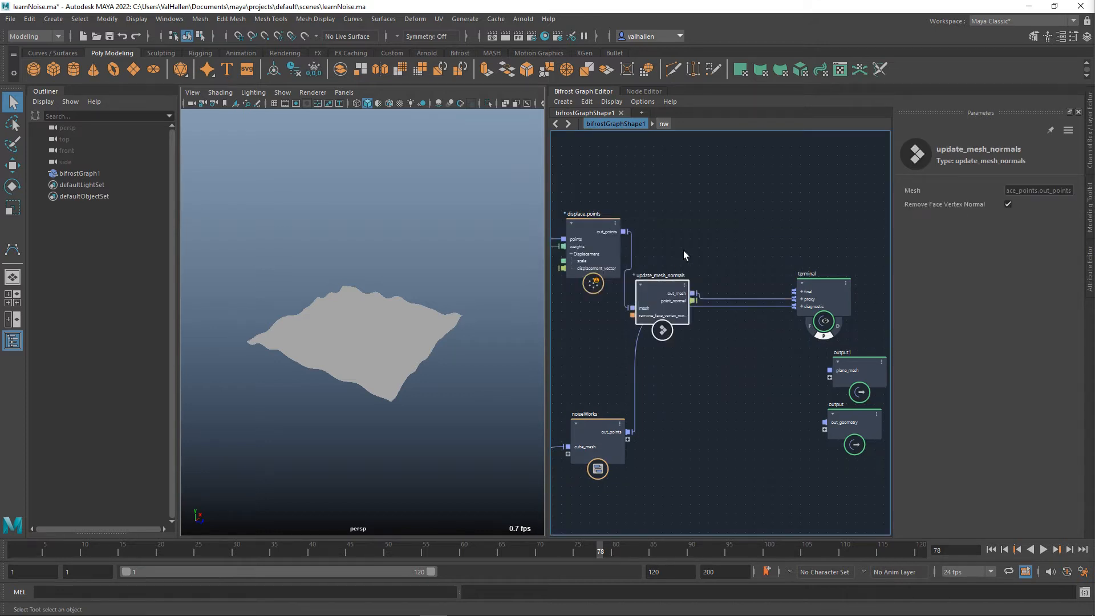
{"action": "left_click_drag", "start_coordinate": [717, 249], "coordinate": [715, 240]}
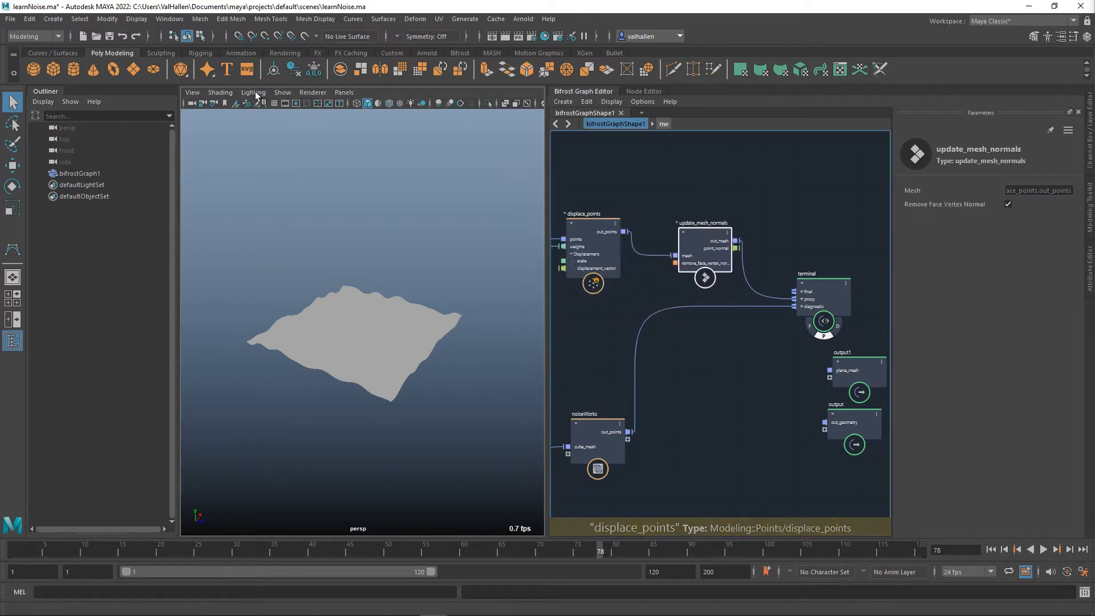
Turn off two-sided lighting in the viewport and inspect the displaced plane up close.
{"action": "left_click", "coordinate": [253, 92]}
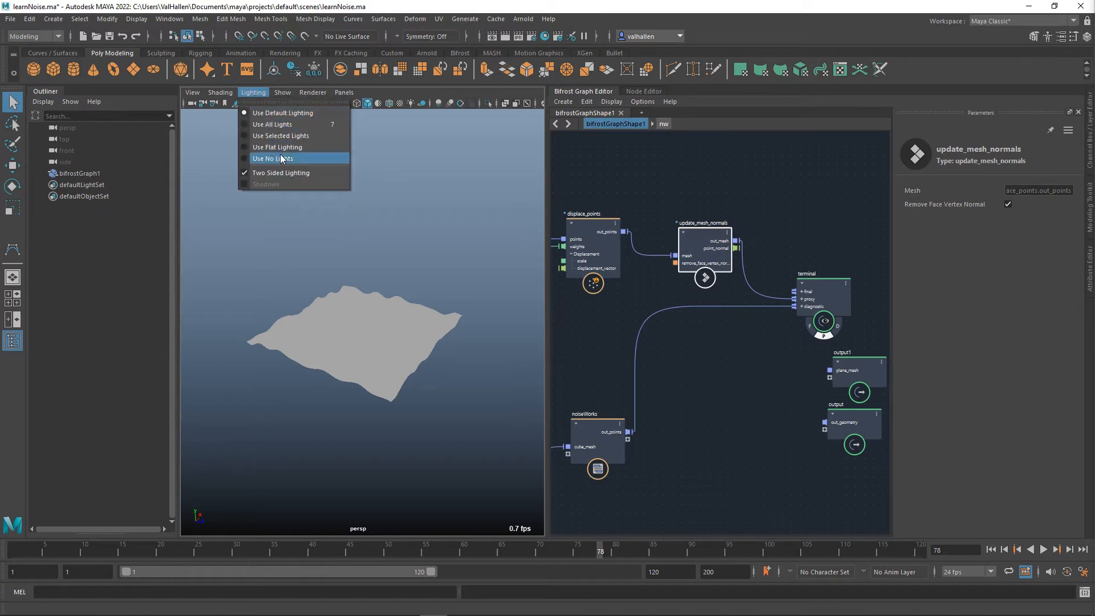
{"action": "left_click", "coordinate": [355, 241]}
{"action": "left_click_drag", "start_coordinate": [355, 240], "coordinate": [382, 335], "text": "alt"}
{"action": "scroll", "coordinate": [381, 322], "scroll_direction": "up", "scroll_amount": 8}
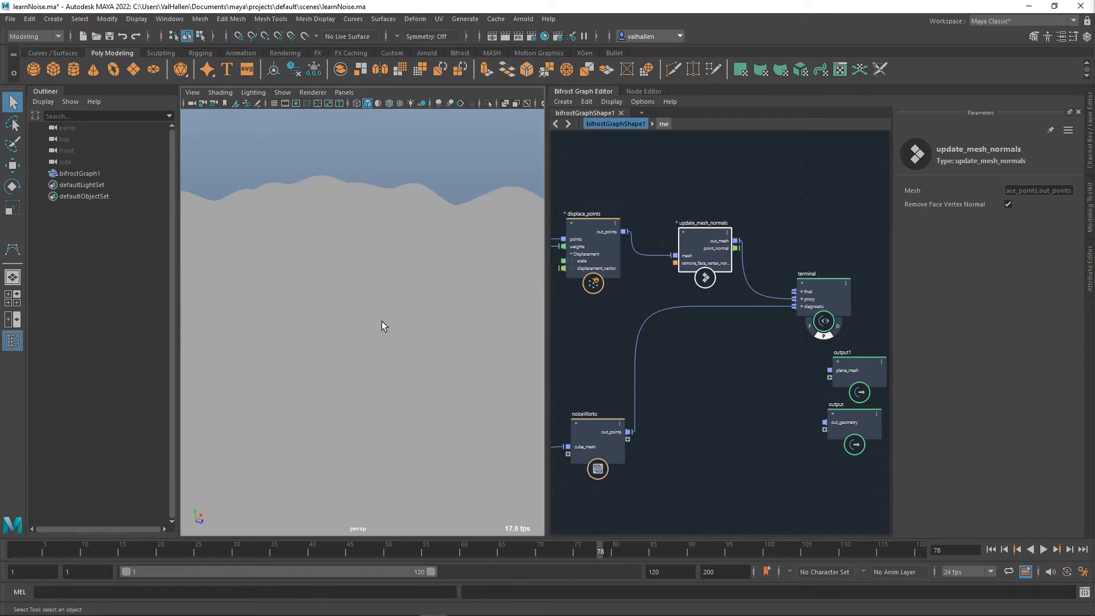
{"action": "scroll", "coordinate": [382, 322], "scroll_direction": "down", "scroll_amount": 3}
{"action": "left_click", "coordinate": [389, 323]}
{"action": "scroll", "coordinate": [416, 338], "scroll_direction": "down", "scroll_amount": 3}
{"action": "scroll", "coordinate": [416, 338], "scroll_direction": "up", "scroll_amount": 5}
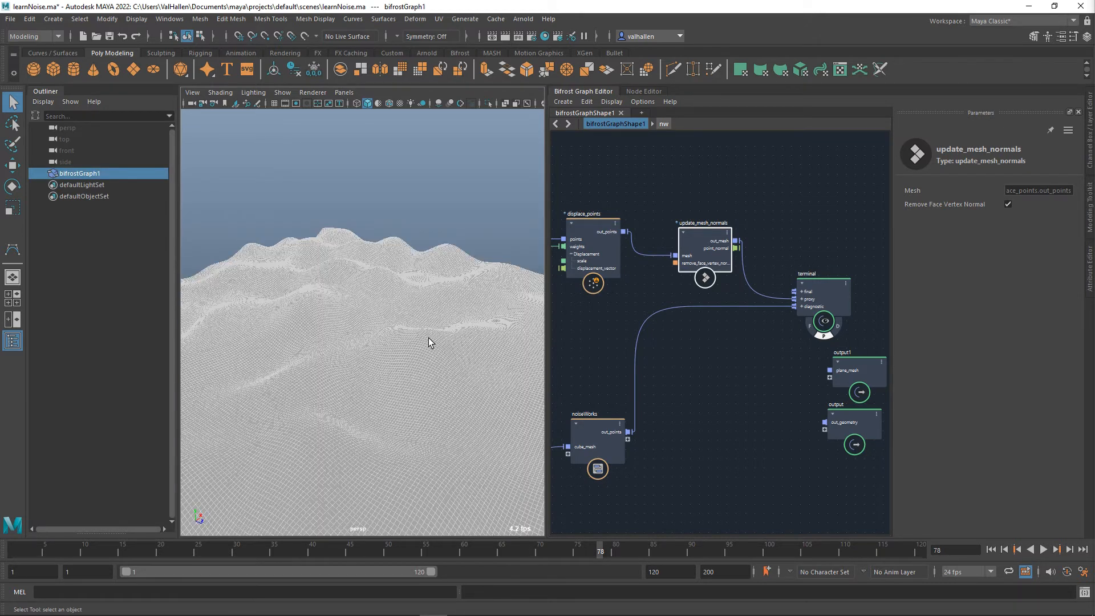
Switch the viewport lighting to all lights and back to default lighting, and frame the displaced plane.
{"action": "left_click", "coordinate": [263, 94]}
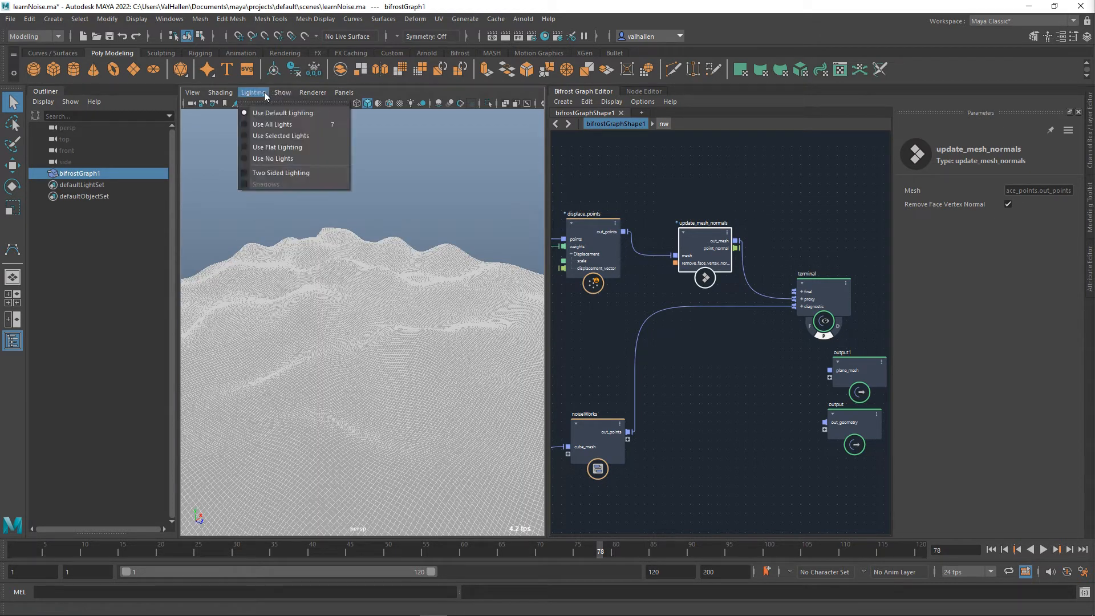
{"action": "left_click", "coordinate": [268, 124]}
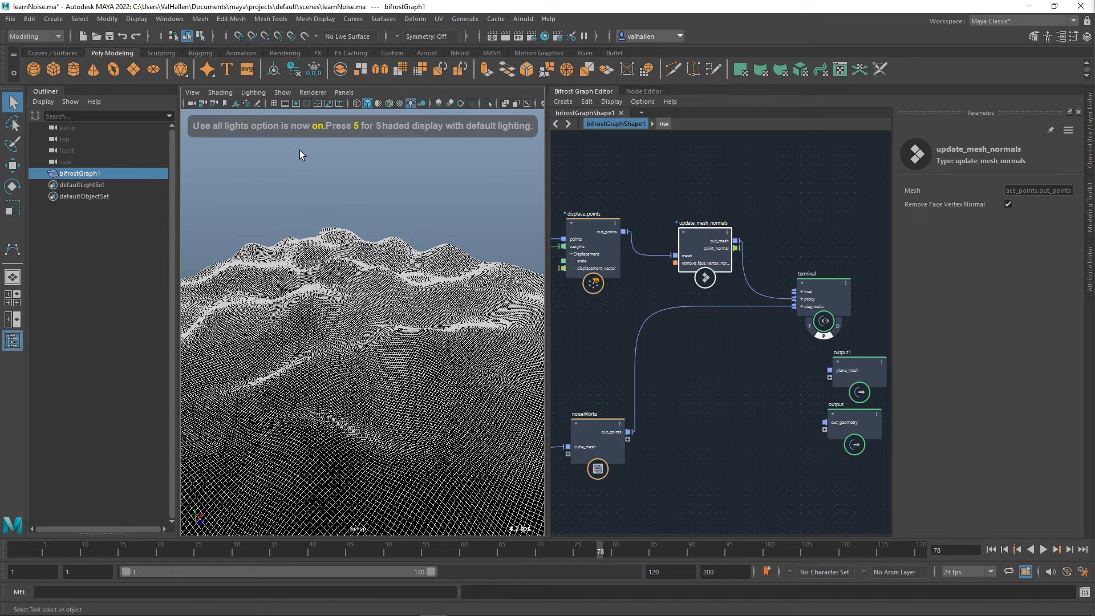
{"action": "left_click", "coordinate": [367, 210]}
{"action": "left_click", "coordinate": [253, 93]}
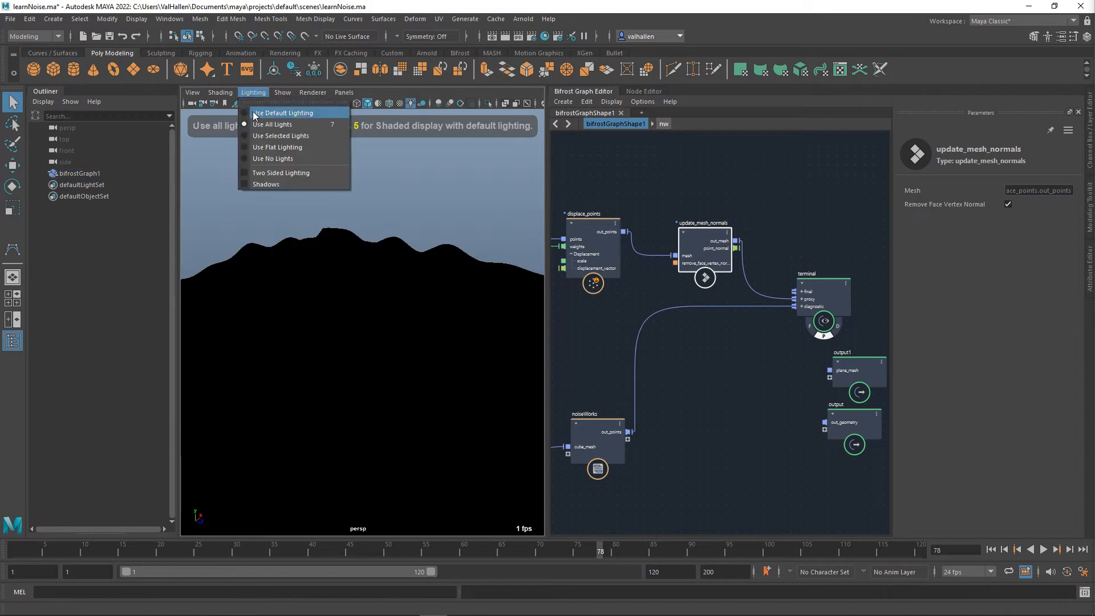
{"action": "left_click", "coordinate": [254, 114]}
{"action": "key", "text": "f"}
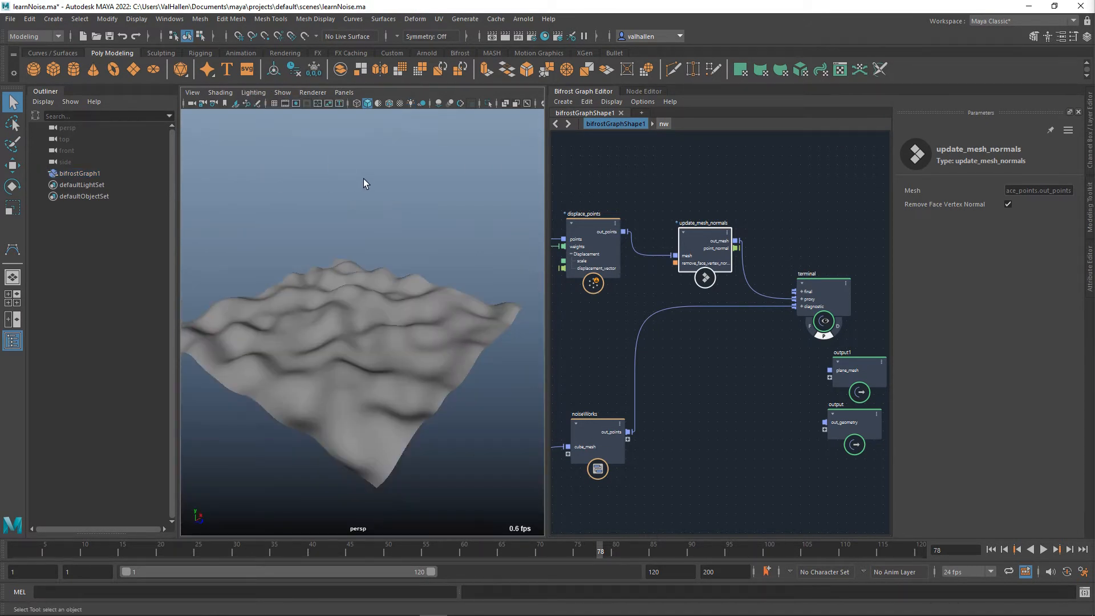
{"action": "left_click", "coordinate": [324, 96]}
{"action": "left_click", "coordinate": [324, 96]}
{"action": "left_click_drag", "start_coordinate": [327, 357], "coordinate": [396, 375], "text": "alt"}
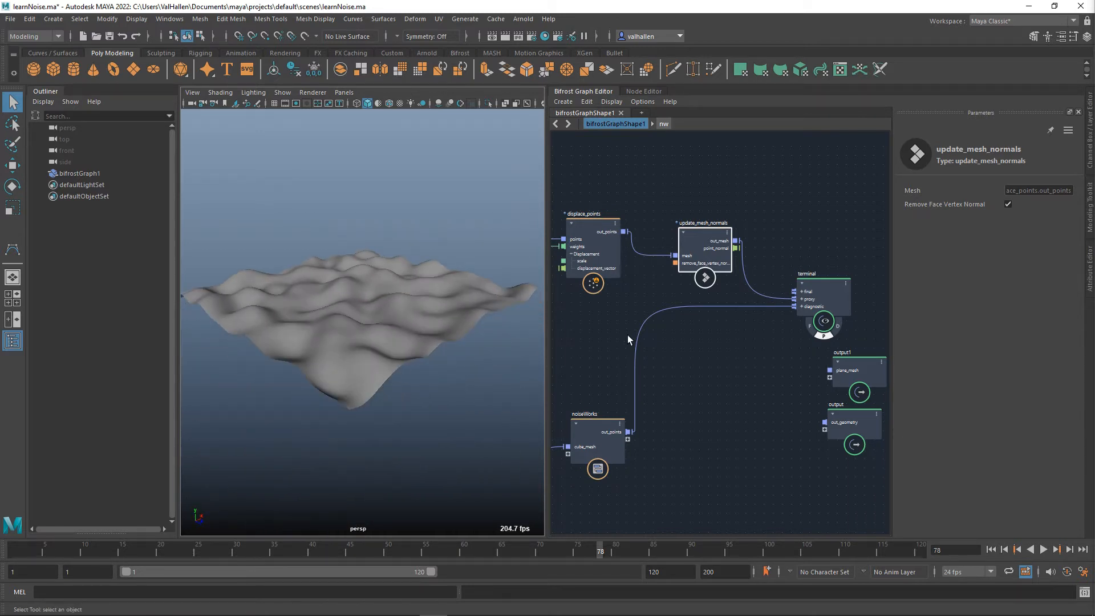
Rename the nw compound as noiseWorks.
{"action": "middle_click_drag", "start_coordinate": [627, 334], "coordinate": [760, 363]}
{"action": "left_click", "coordinate": [696, 324]}
{"action": "left_click_drag", "start_coordinate": [695, 320], "coordinate": [690, 319]}
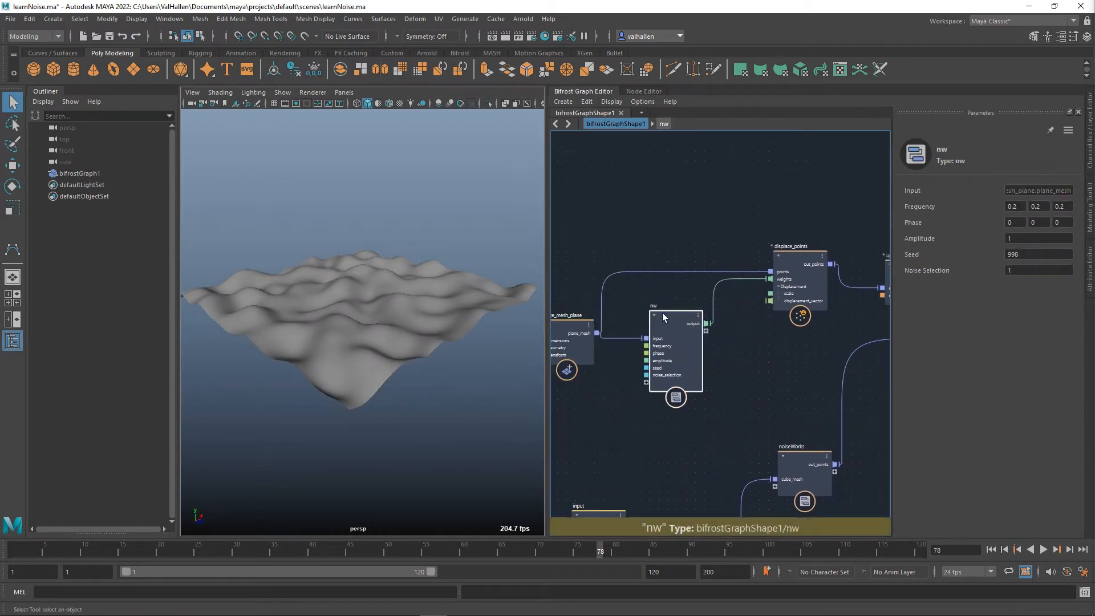
{"action": "double_click", "coordinate": [660, 309]}
{"action": "type", "text": "noiseWo"}
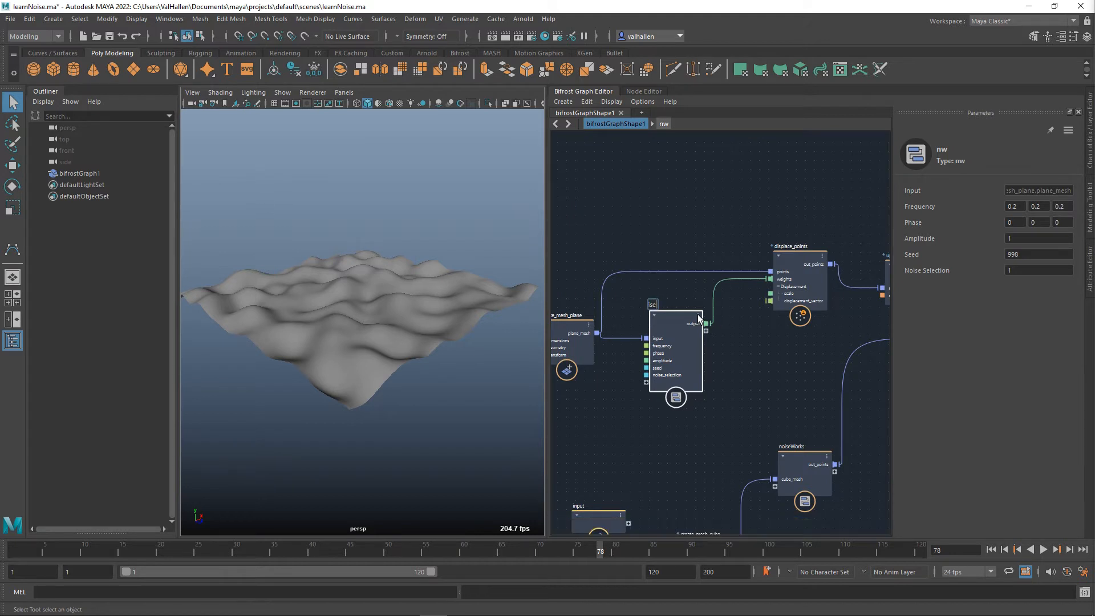
{"action": "key", "text": "Return"}
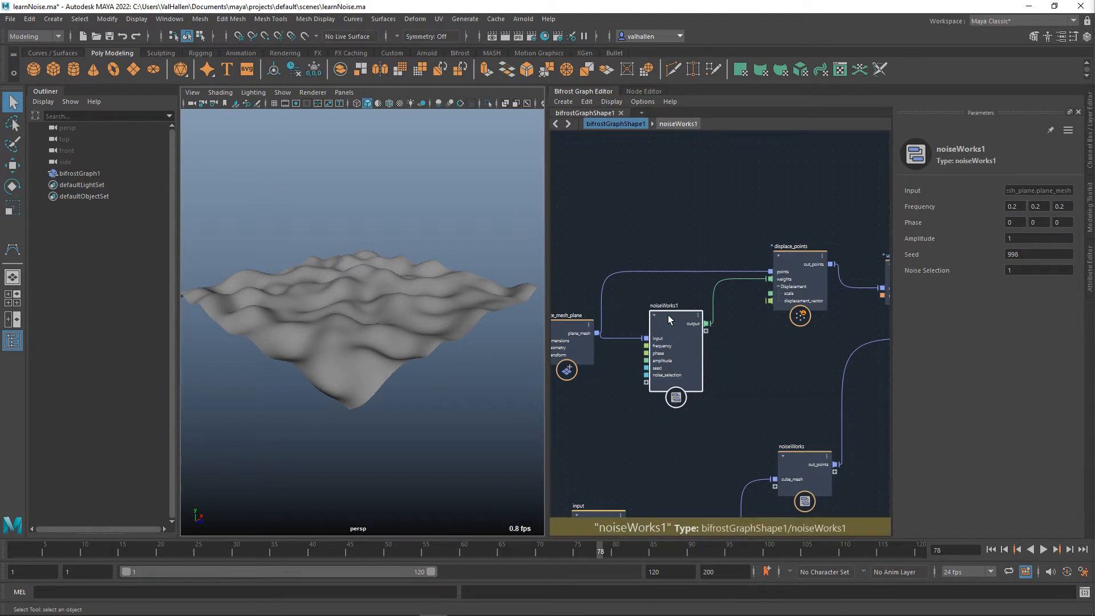
Set the X frequency of noiseWorks1 to 0.6 and examine the displaced plane from several angles.
{"action": "left_click", "coordinate": [1059, 209]}
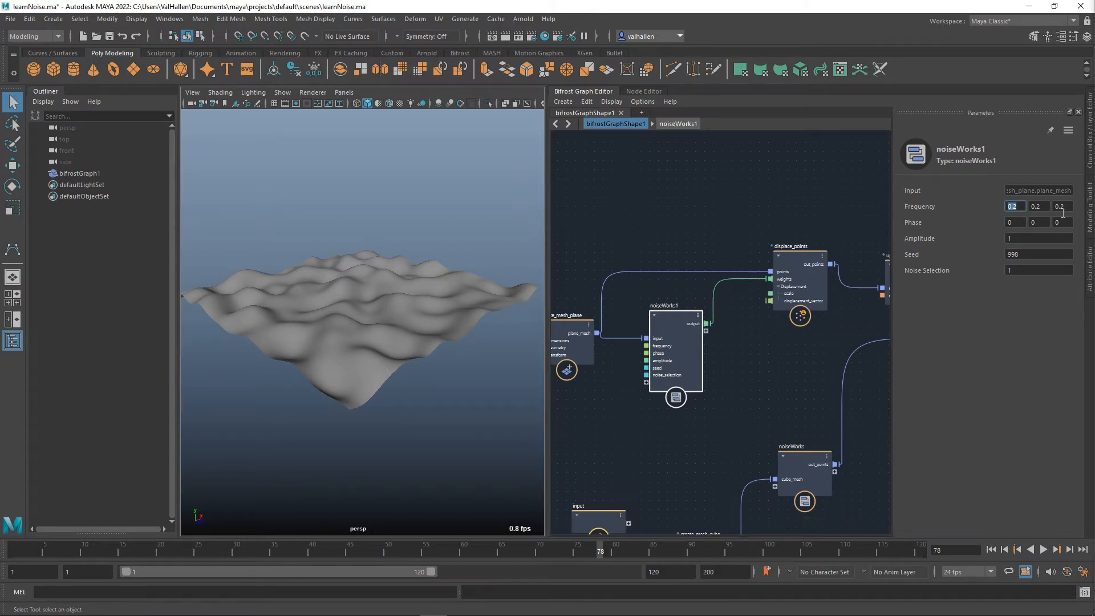
{"action": "type", "text": "0."}
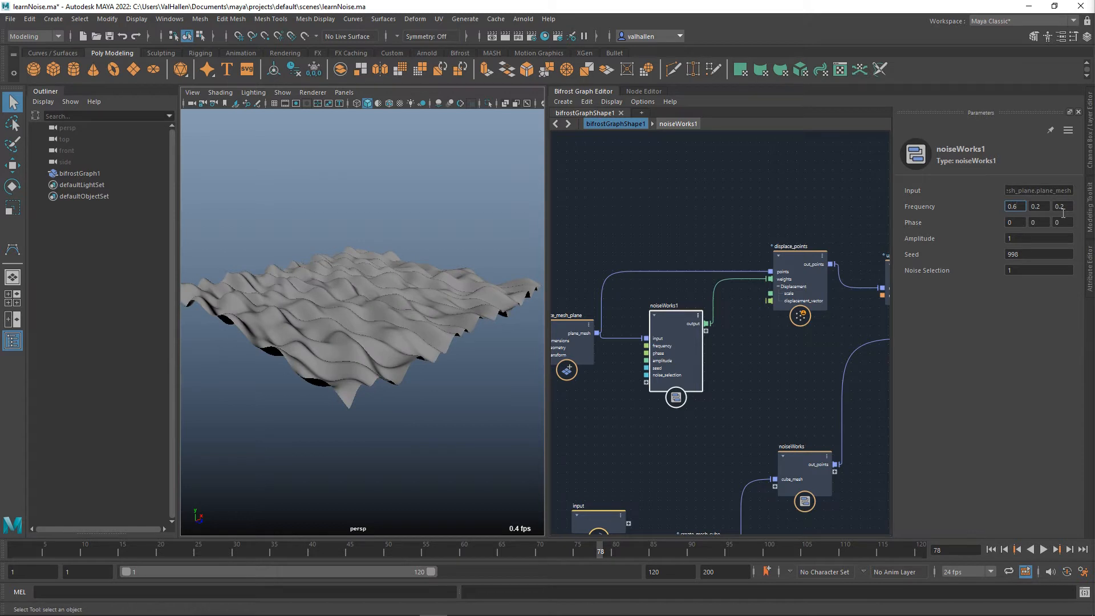
{"action": "left_click_drag", "start_coordinate": [522, 350], "coordinate": [275, 465], "text": "alt"}
{"action": "right_click_drag", "start_coordinate": [261, 467], "coordinate": [214, 401], "text": "alt"}
{"action": "left_click_drag", "start_coordinate": [381, 409], "coordinate": [281, 342], "text": "alt"}
{"action": "middle_click_drag", "start_coordinate": [280, 342], "coordinate": [326, 365], "text": "alt"}
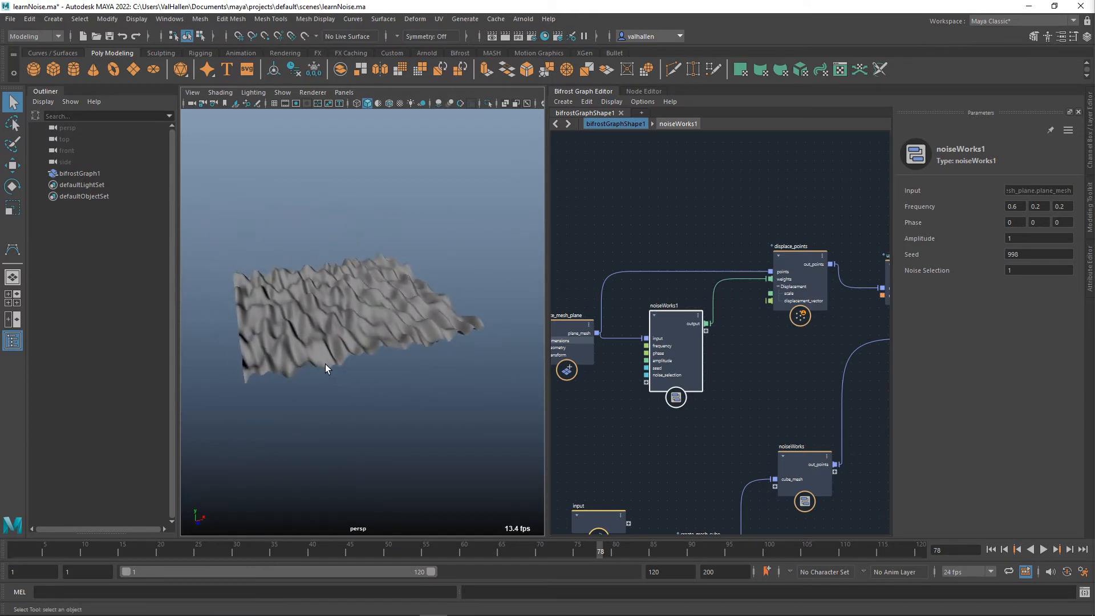
{"action": "right_click_drag", "start_coordinate": [327, 366], "coordinate": [366, 368], "text": "alt"}
{"action": "middle_click_drag", "start_coordinate": [366, 368], "coordinate": [339, 374], "text": "alt"}
Set the X and Z frequencies of noiseWorks1 to 0.4.
{"action": "left_click", "coordinate": [1024, 209]}
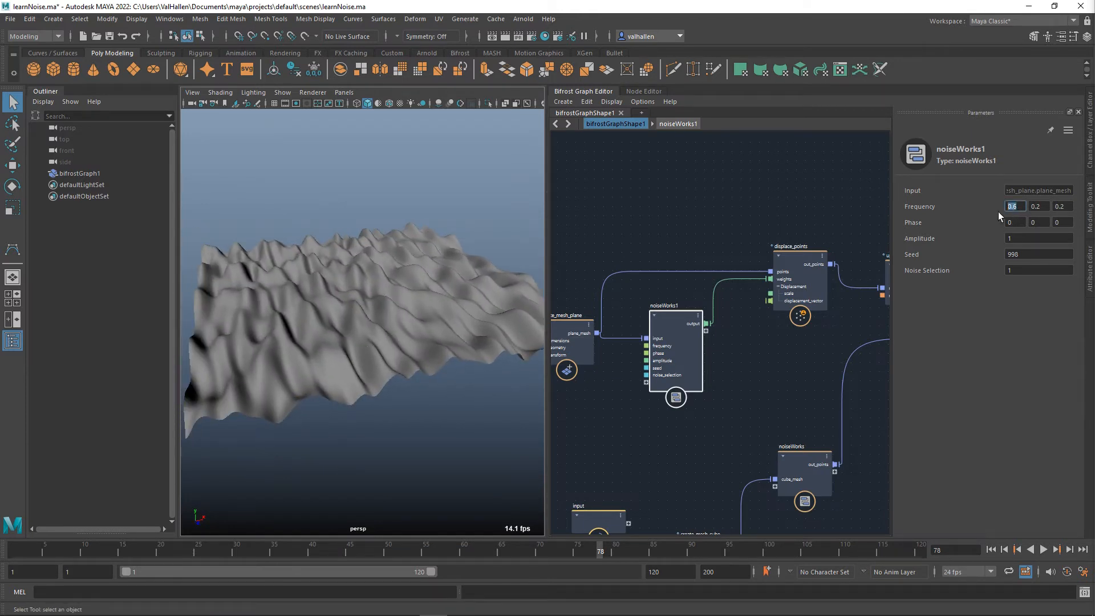
{"action": "type", "text": "0.4"}
{"action": "key", "text": "Tab"}
{"action": "key", "text": "Tab"}
{"action": "type", "text": "0.4"}
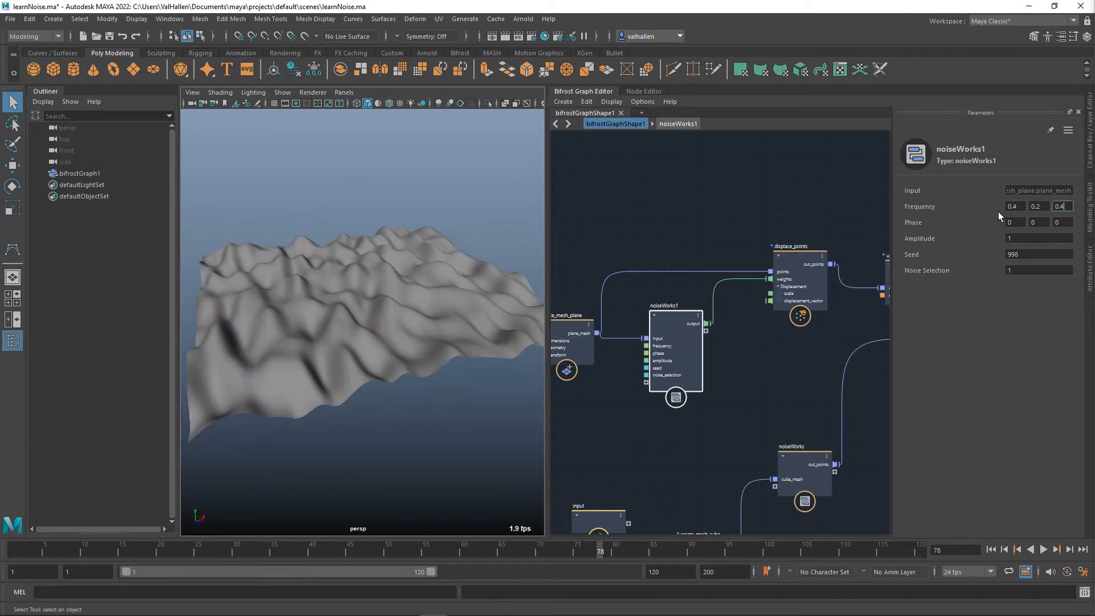
{"action": "left_click_drag", "start_coordinate": [466, 264], "coordinate": [505, 267], "text": "alt"}
Try a Y frequency of 100 on noiseWorks1 and check the displaced plane from the side and above.
{"action": "left_click", "coordinate": [1030, 206]}
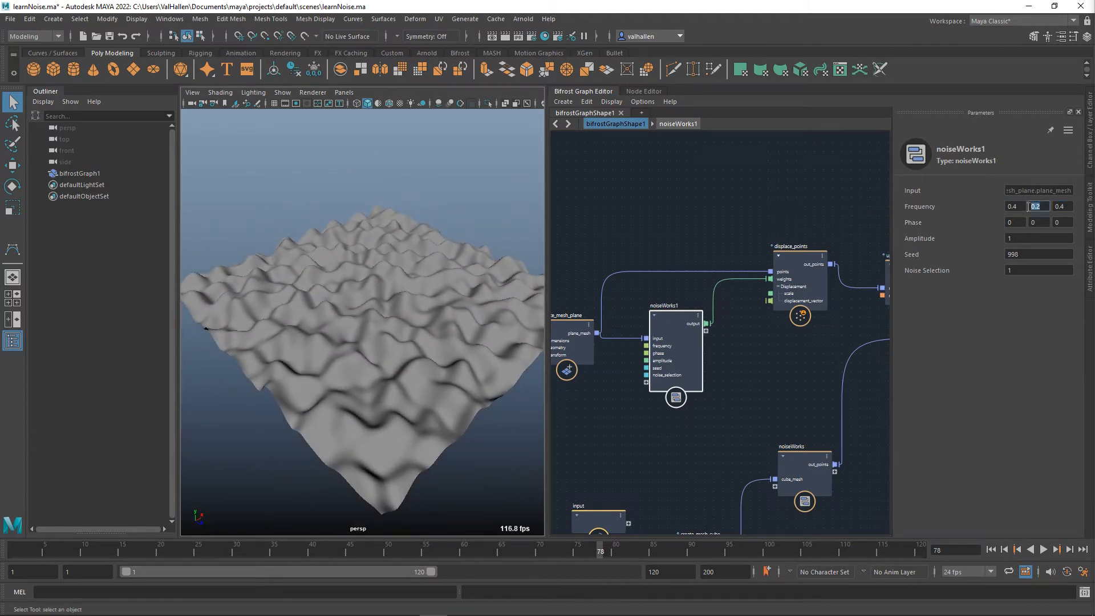
{"action": "type", "text": "100"}
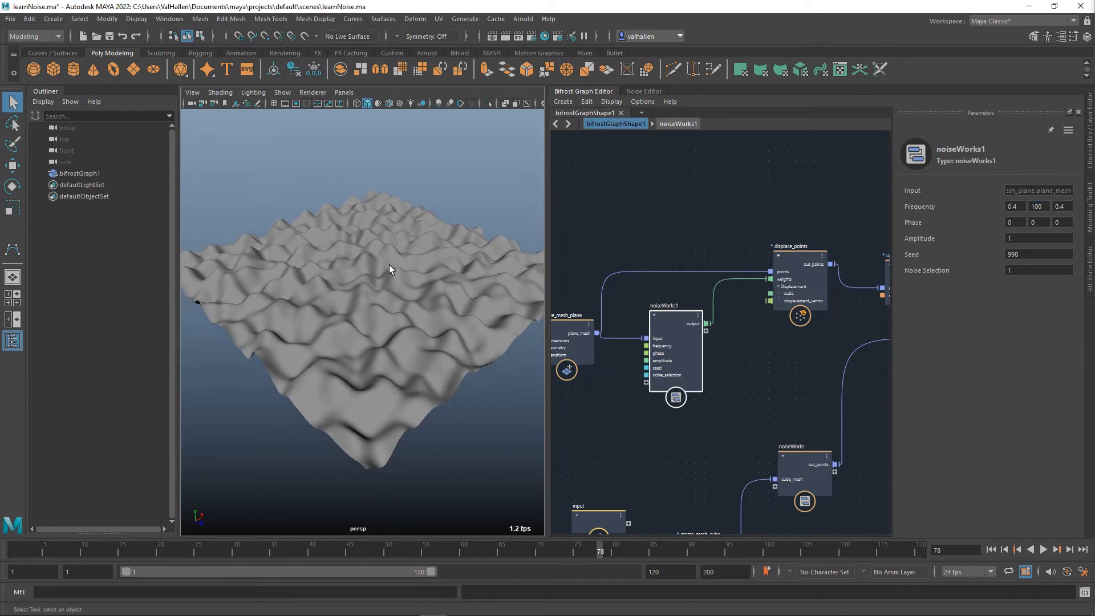
{"action": "left_click_drag", "start_coordinate": [389, 265], "coordinate": [416, 255], "text": "alt"}
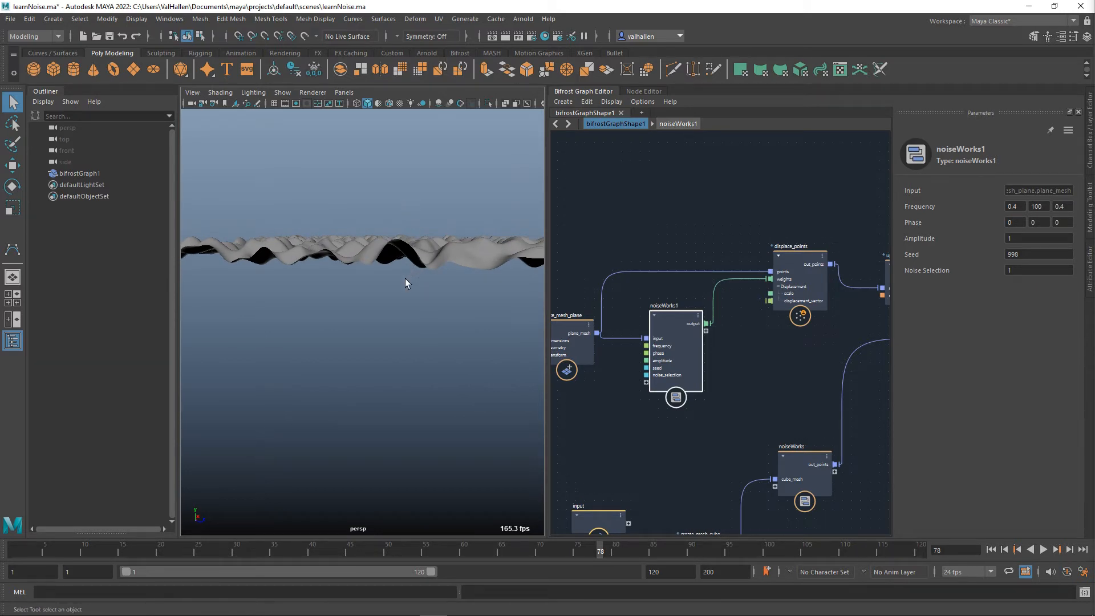
{"action": "left_click_drag", "start_coordinate": [406, 280], "coordinate": [402, 306], "text": "alt"}
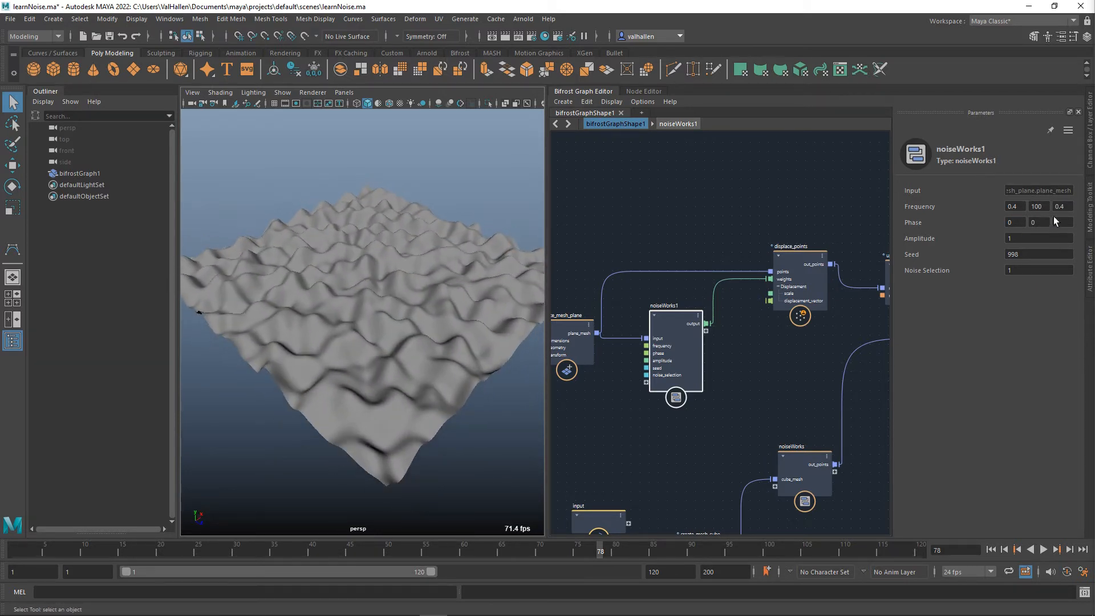
Set the Y frequency of noiseWorks1 to 0.4.
{"action": "double_click", "coordinate": [1035, 207]}
{"action": "type", "text": "0.4"}
{"action": "key", "text": "Return"}
{"action": "left_click_drag", "start_coordinate": [383, 330], "coordinate": [451, 355], "text": "alt"}
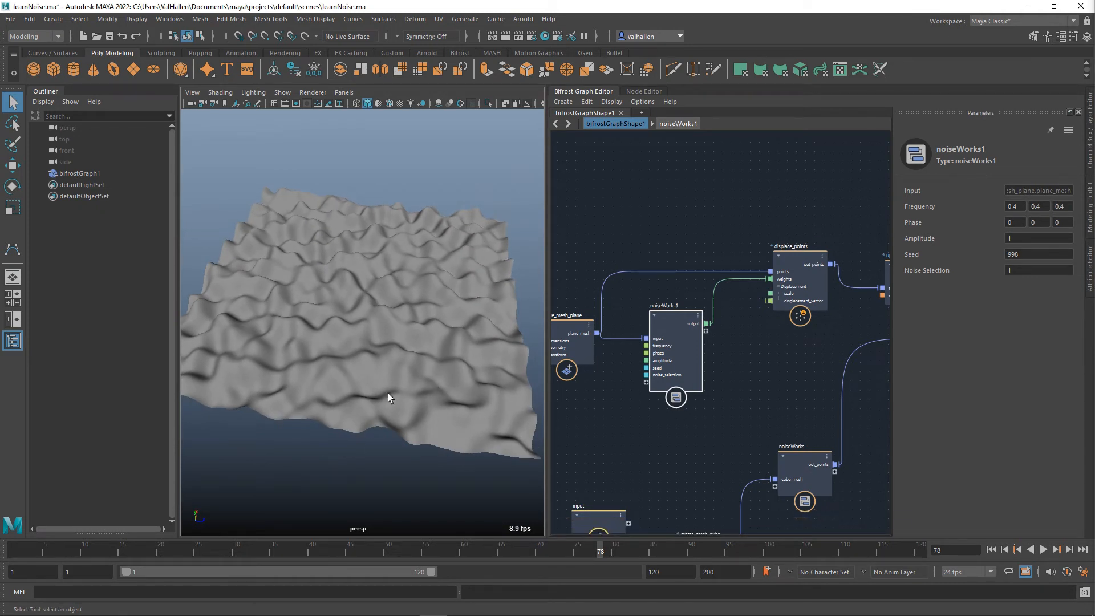
Set the X frequency of noiseWorks1 to 0.1.
{"action": "double_click", "coordinate": [1013, 207]}
{"action": "type", "text": "0.1"}
{"action": "key", "text": "Tab"}
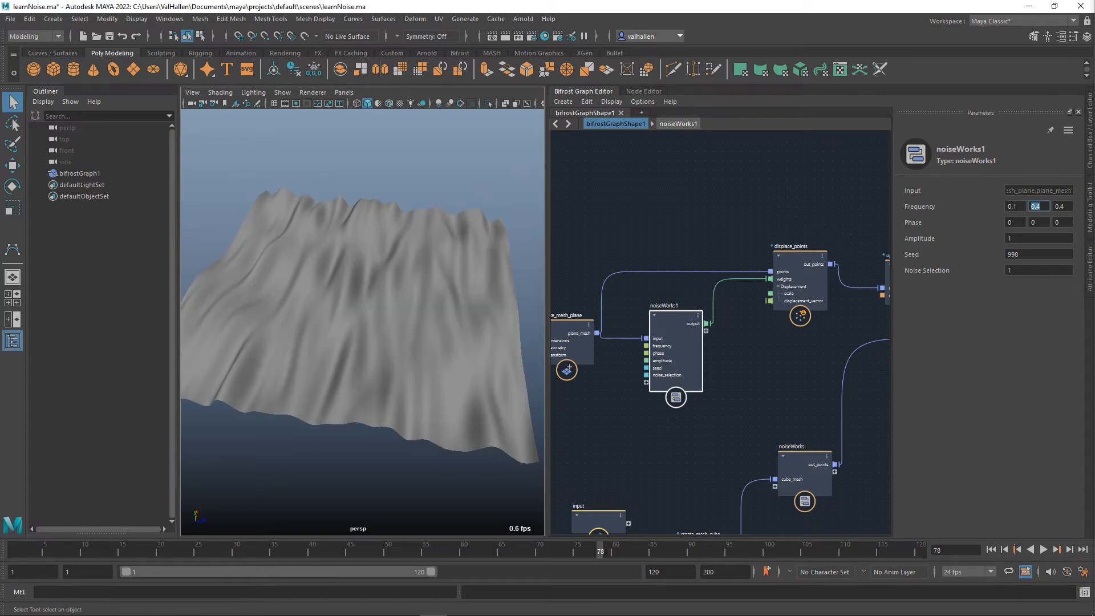
Try a Z frequency of 0.2 on noiseWorks1 and check the displaced plane's surface up close.
{"action": "key", "text": "Tab"}
{"action": "type", "text": "0.2"}
{"action": "key", "text": "Return"}
{"action": "left_click_drag", "start_coordinate": [362, 354], "coordinate": [297, 332], "text": "alt"}
{"action": "scroll", "coordinate": [330, 309], "scroll_direction": "up", "scroll_amount": 3}
{"action": "middle_click_drag", "start_coordinate": [334, 306], "coordinate": [341, 334], "text": "alt"}
{"action": "scroll", "coordinate": [341, 334], "scroll_direction": "up", "scroll_amount": 2}
{"action": "mouse_move", "coordinate": [342, 337]}
{"action": "left_mouse_down", "text": "alt"}
{"action": "mouse_move", "coordinate": [354, 350]}
{"action": "mouse_move", "coordinate": [353, 336]}
{"action": "left_mouse_up", "text": "alt"}
Set the noiseWorks1 frequency to 0.2, 0.4 and 0.3 in X, Y and Z and check the whole displaced plane.
{"action": "double_click", "coordinate": [1011, 206]}
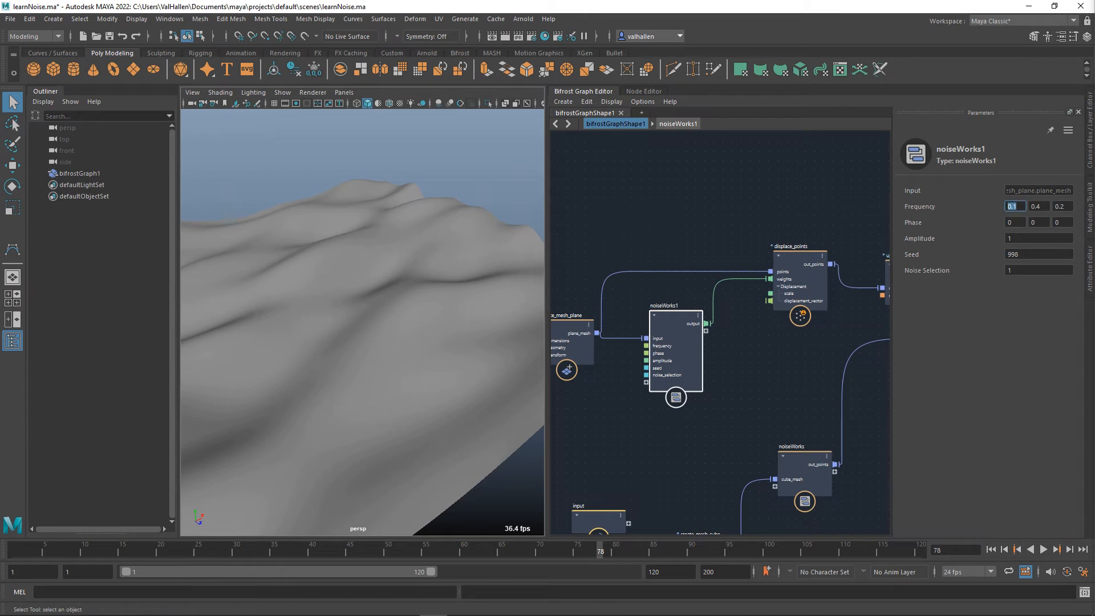
{"action": "type", "text": "0.2"}
{"action": "key", "text": "Tab"}
{"action": "type", "text": "0"}
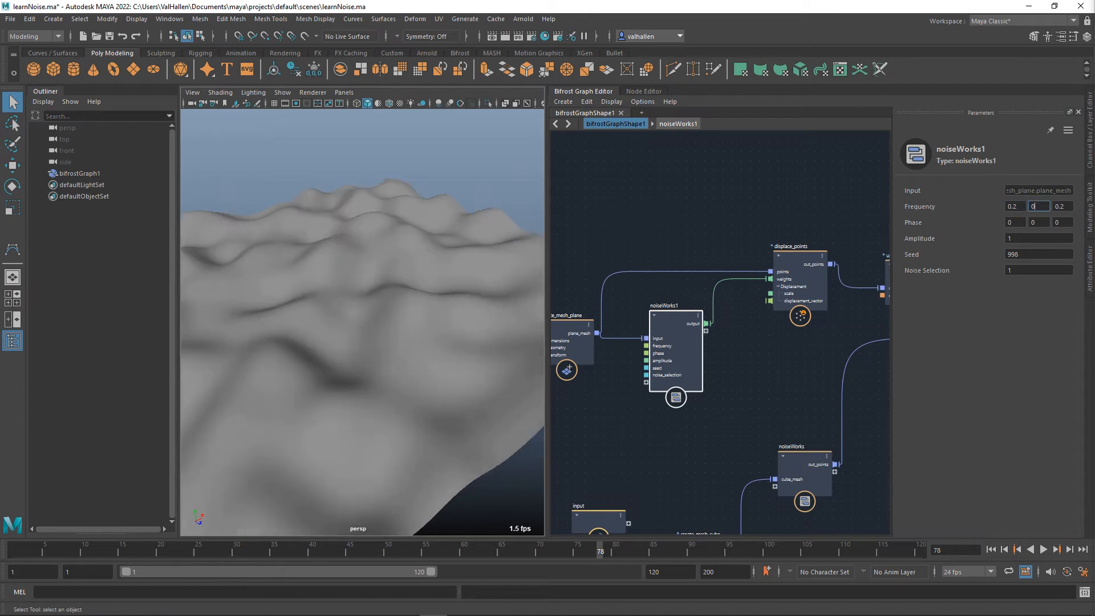
{"action": "type", "text": ".4"}
{"action": "key", "text": "Tab"}
{"action": "type", "text": "0.3"}
{"action": "key", "text": "Return"}
{"action": "left_click_drag", "start_coordinate": [436, 317], "coordinate": [334, 307], "text": "alt"}
{"action": "scroll", "coordinate": [335, 306], "scroll_direction": "down", "scroll_amount": 4}
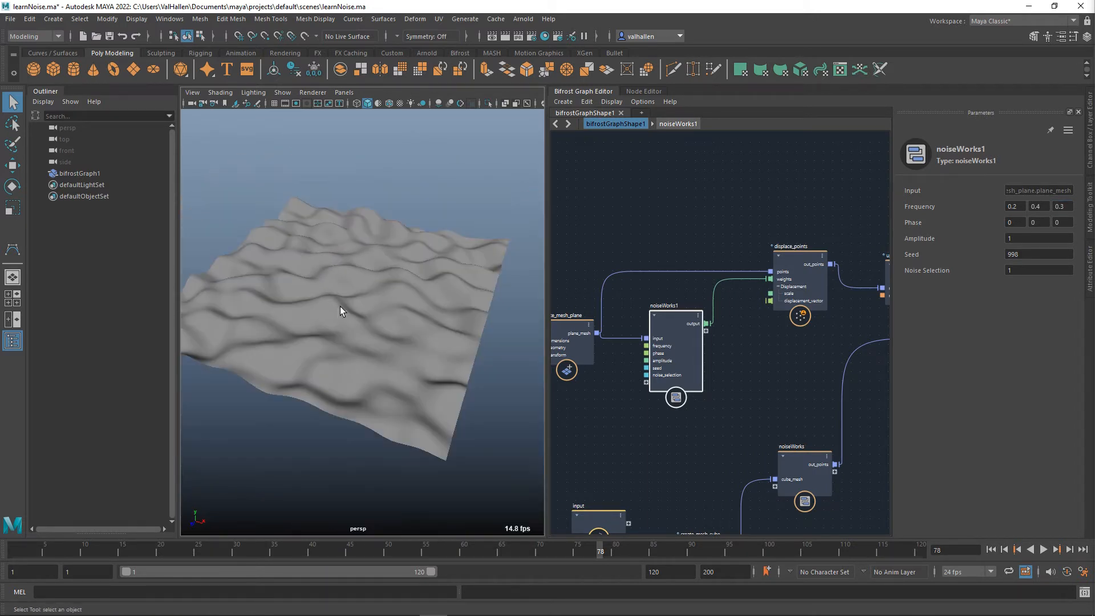
{"action": "middle_click_drag", "start_coordinate": [340, 306], "coordinate": [362, 321], "text": "alt"}
{"action": "scroll", "coordinate": [361, 318], "scroll_direction": "up", "scroll_amount": 4}
{"action": "scroll", "coordinate": [361, 318], "scroll_direction": "down", "scroll_amount": 4}
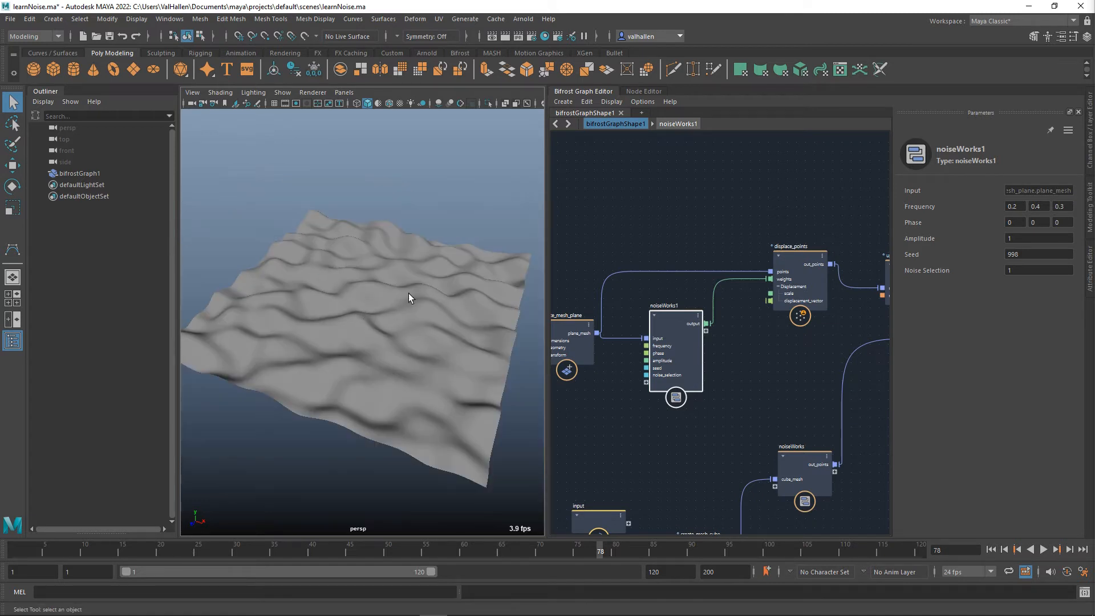
Try X phase values of 10, 5, 2 and 1 on noiseWorks1.
{"action": "left_click", "coordinate": [1014, 222]}
{"action": "type", "text": "10"}
{"action": "key", "text": "ctrl+a"}
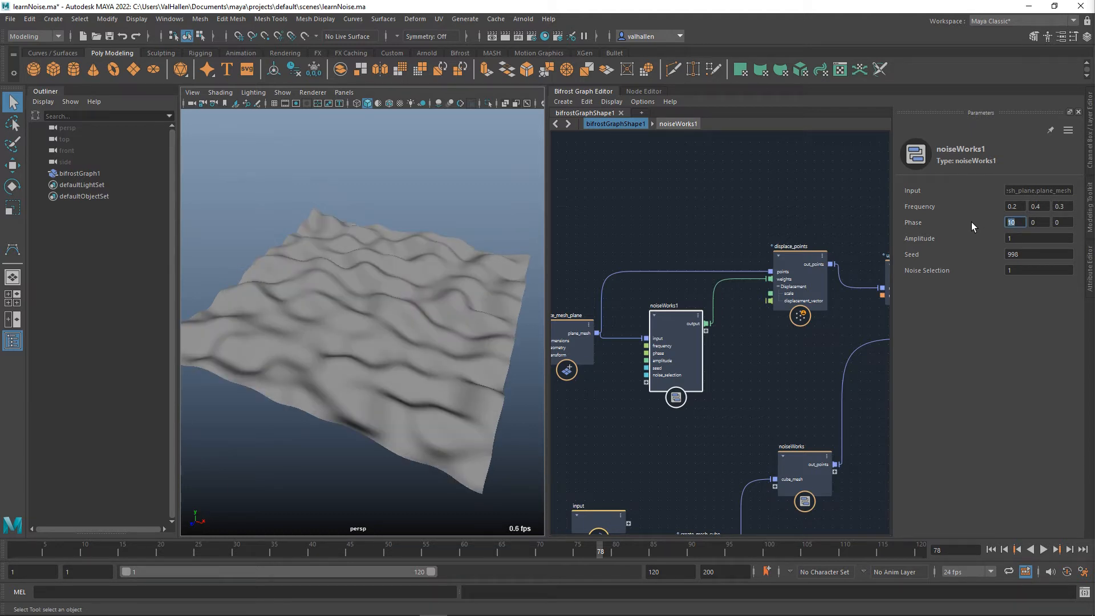
{"action": "type", "text": "5"}
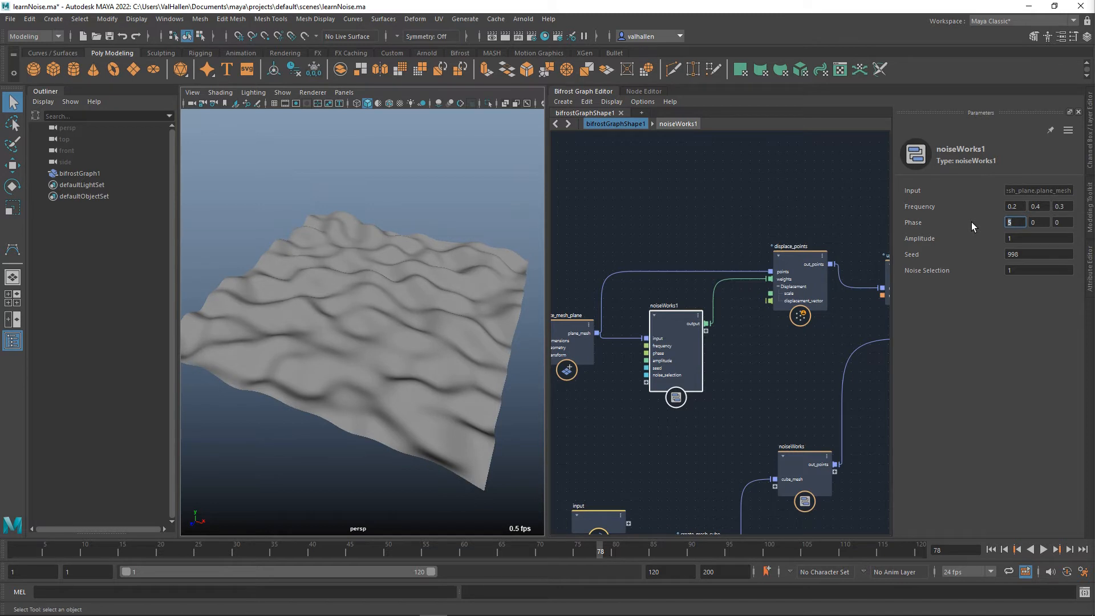
{"action": "type", "text": "2"}
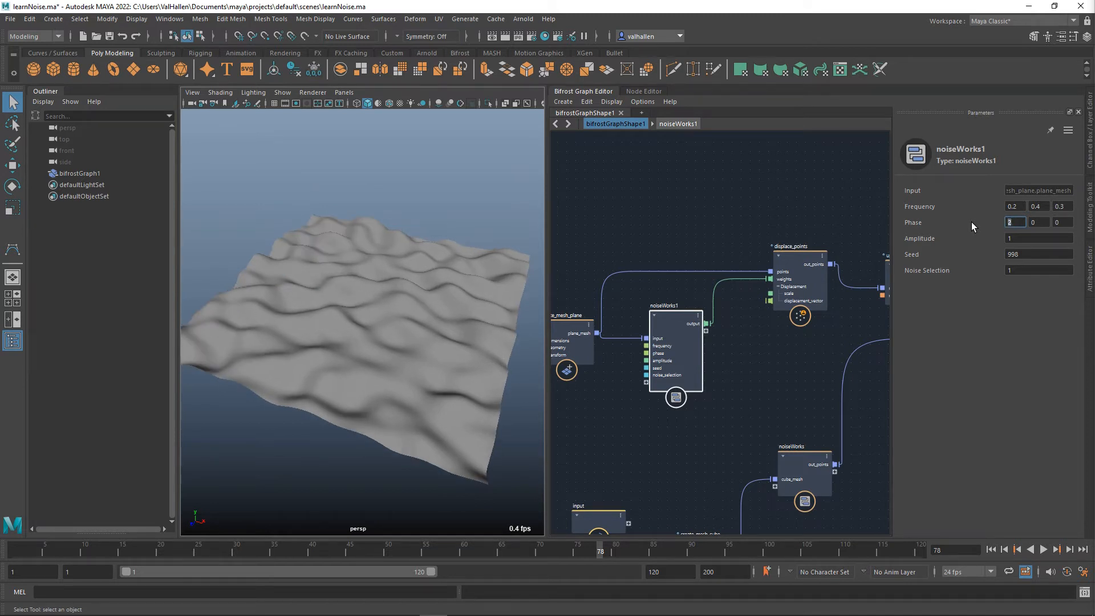
{"action": "type", "text": "1"}
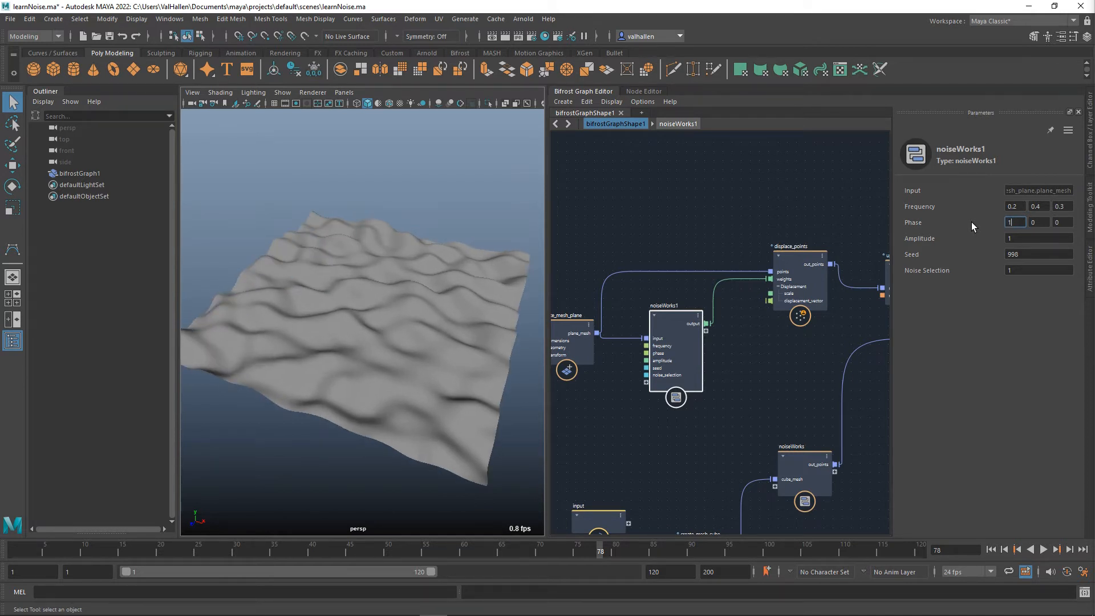
Raise the X phase of noiseWorks1 in small increments from 2 up to 6.
{"action": "type", "text": "2"}
{"action": "type", "text": "23"}
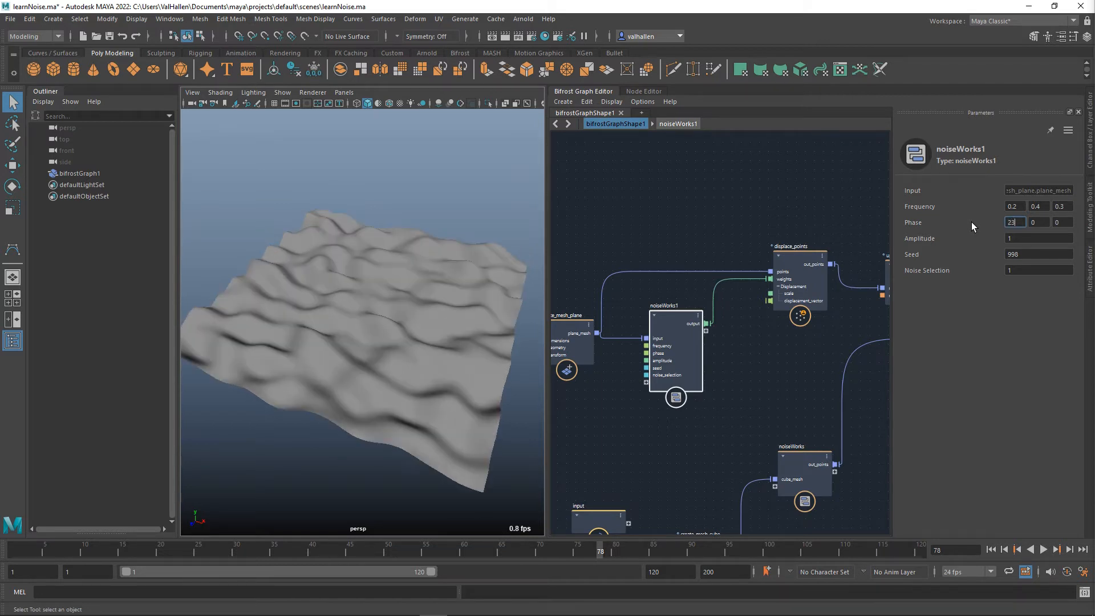
{"action": "key", "text": "Return"}
{"action": "type", "text": "3"}
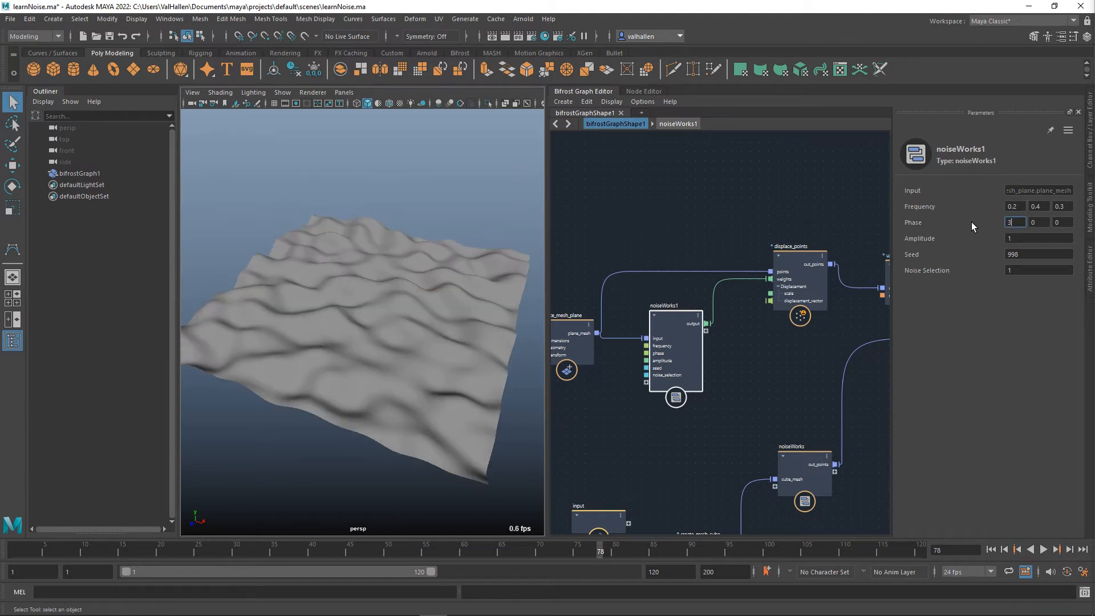
{"action": "key", "text": "Return"}
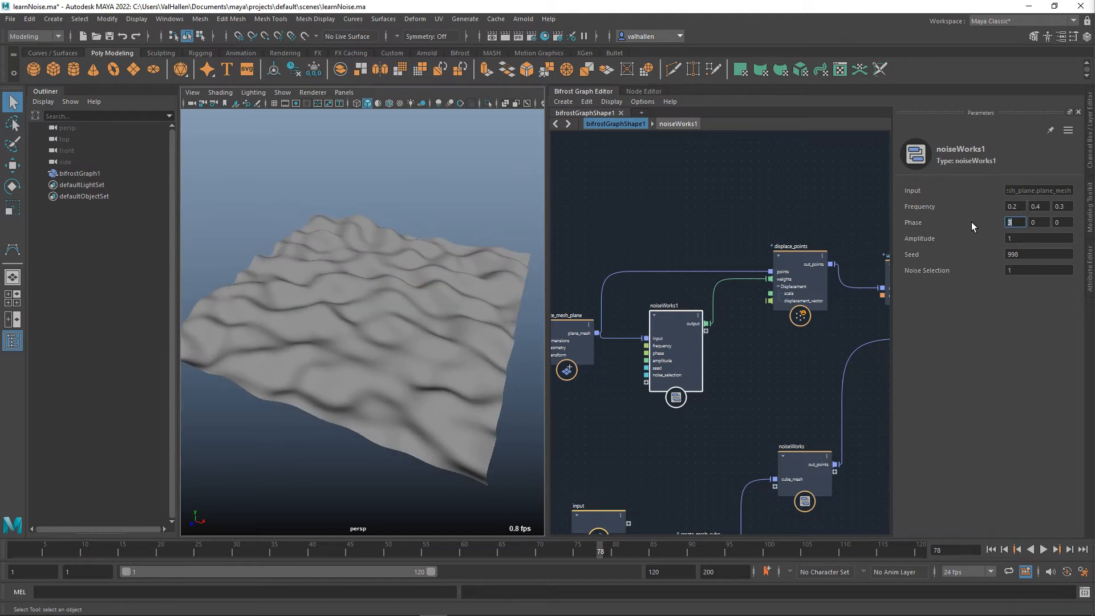
{"action": "type", "text": "4"}
{"action": "key", "text": "Return"}
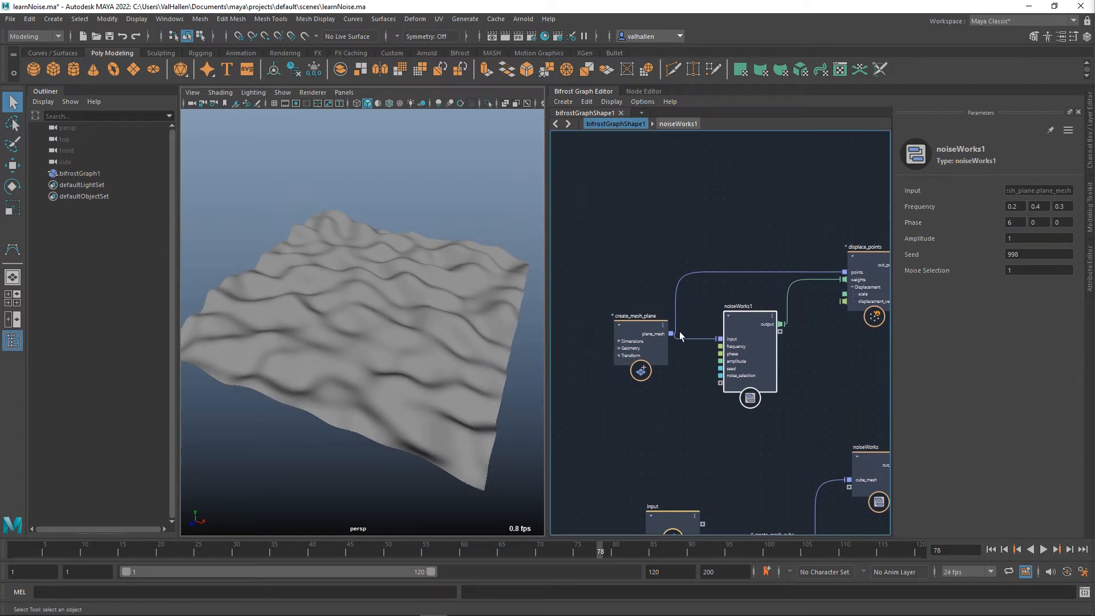
Move the create_mesh_plane node up and add a time_warp node below it, beside noiseWorks1.
{"action": "left_click", "coordinate": [627, 278]}
{"action": "left_click_drag", "start_coordinate": [628, 279], "coordinate": [625, 269]}
{"action": "key", "text": "Tab"}
{"action": "type", "text": "timewa"}
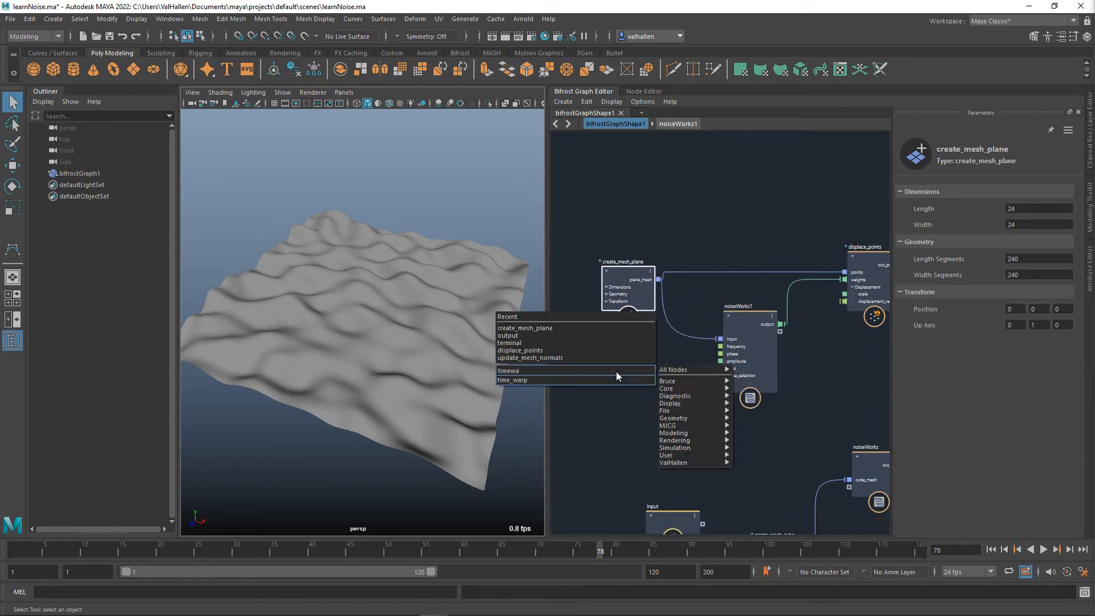
{"action": "key", "text": "Down"}
{"action": "key", "text": "Return"}
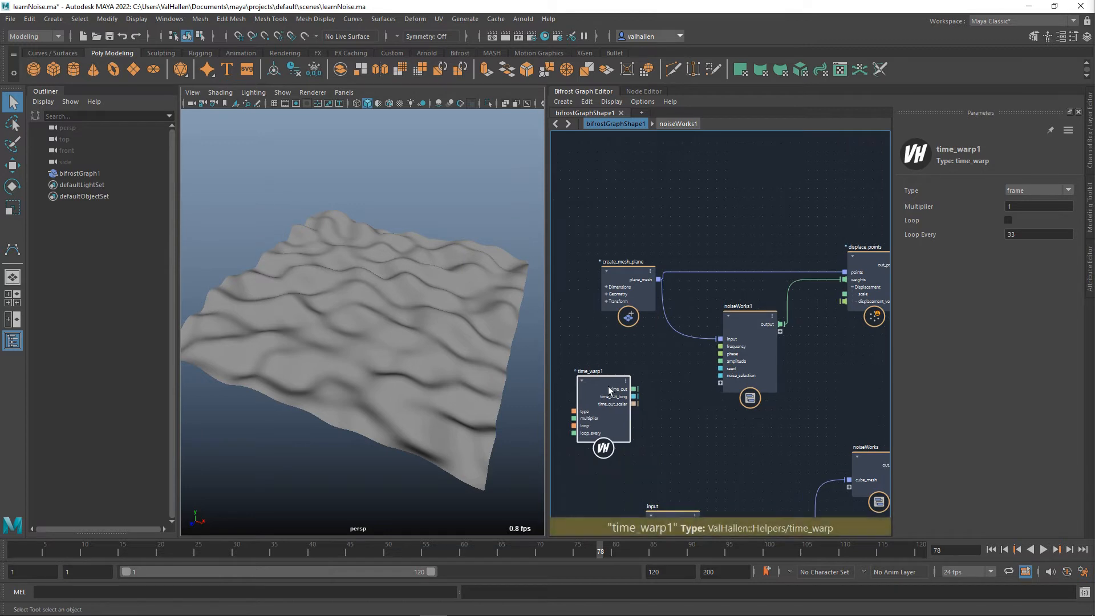
{"action": "left_click_drag", "start_coordinate": [609, 390], "coordinate": [600, 391]}
Add a value node between time_warp1 and noiseWorks1 and change its type to a float3 vector.
{"action": "key", "text": "Tab"}
{"action": "type", "text": "v"}
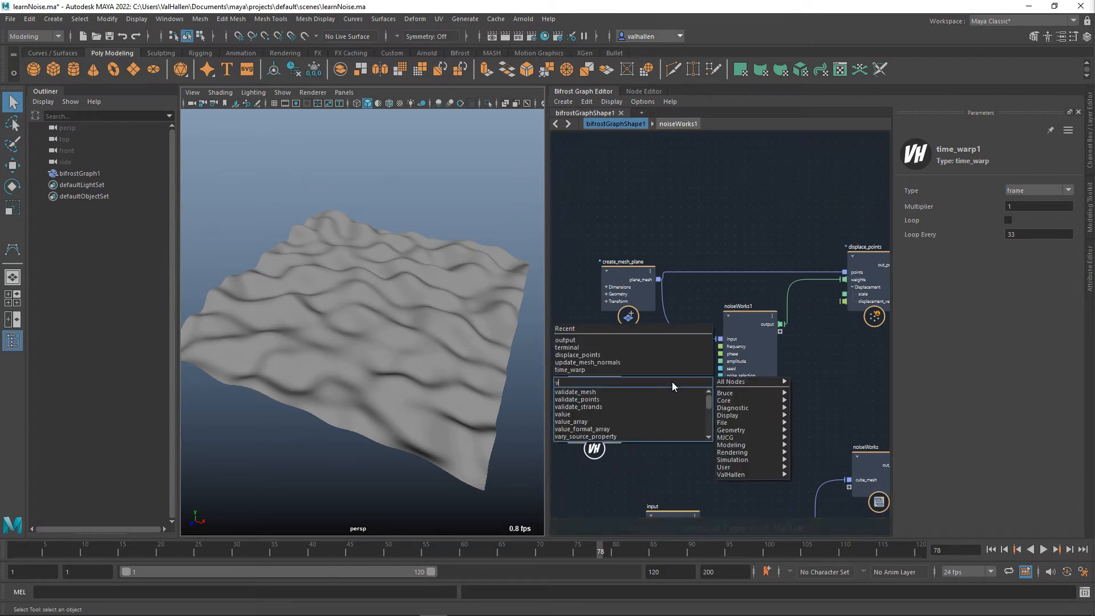
{"action": "type", "text": "alue"}
{"action": "key", "text": "Down"}
{"action": "key", "text": "Return"}
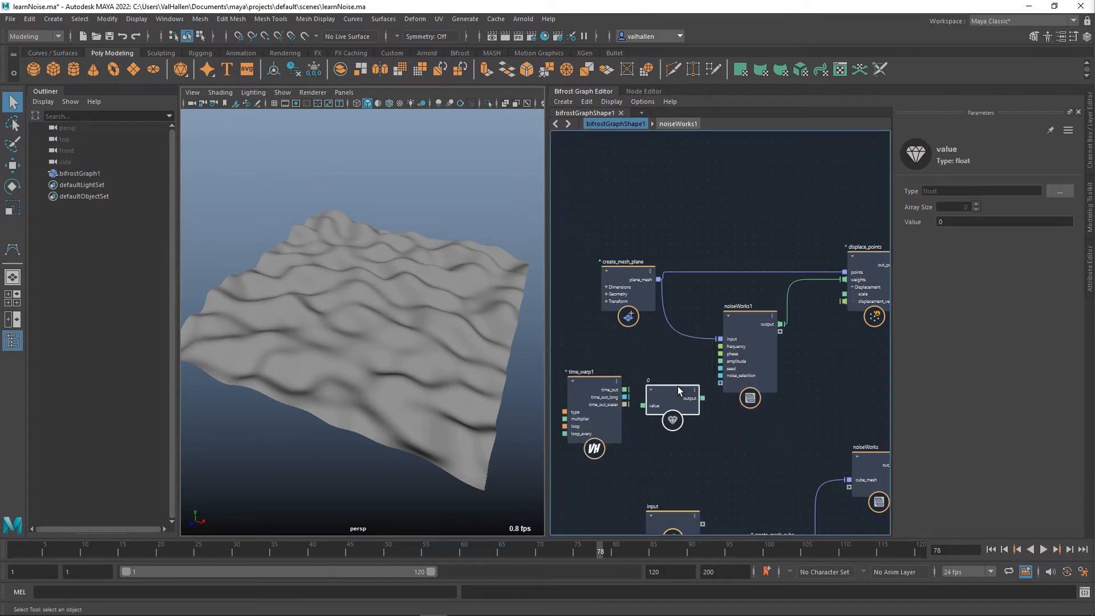
{"action": "left_click", "coordinate": [1060, 190]}
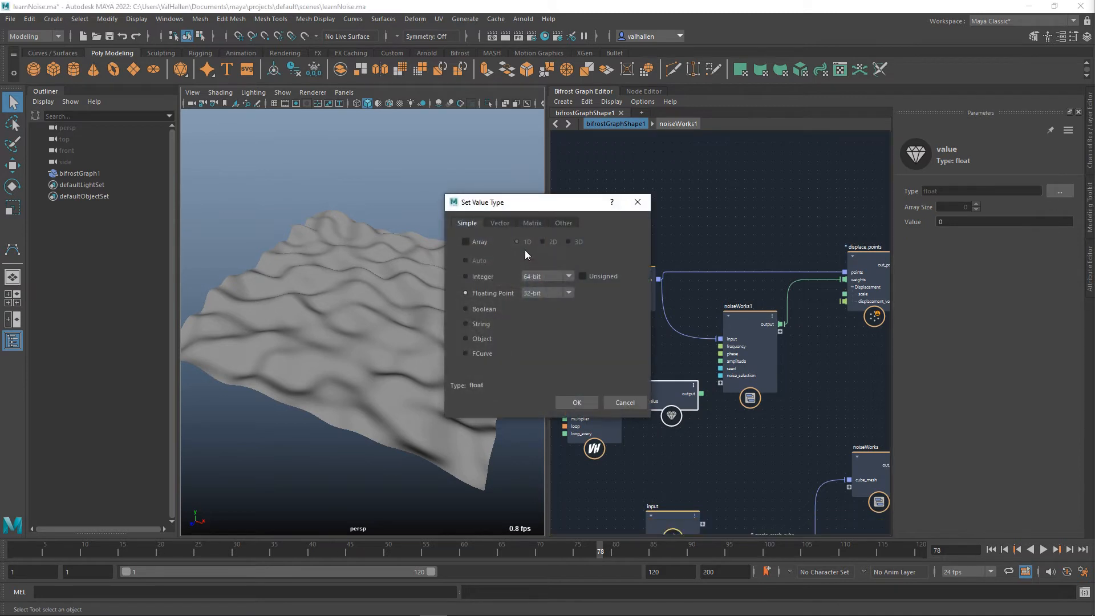
{"action": "left_click", "coordinate": [500, 223]}
{"action": "left_click", "coordinate": [577, 402]}
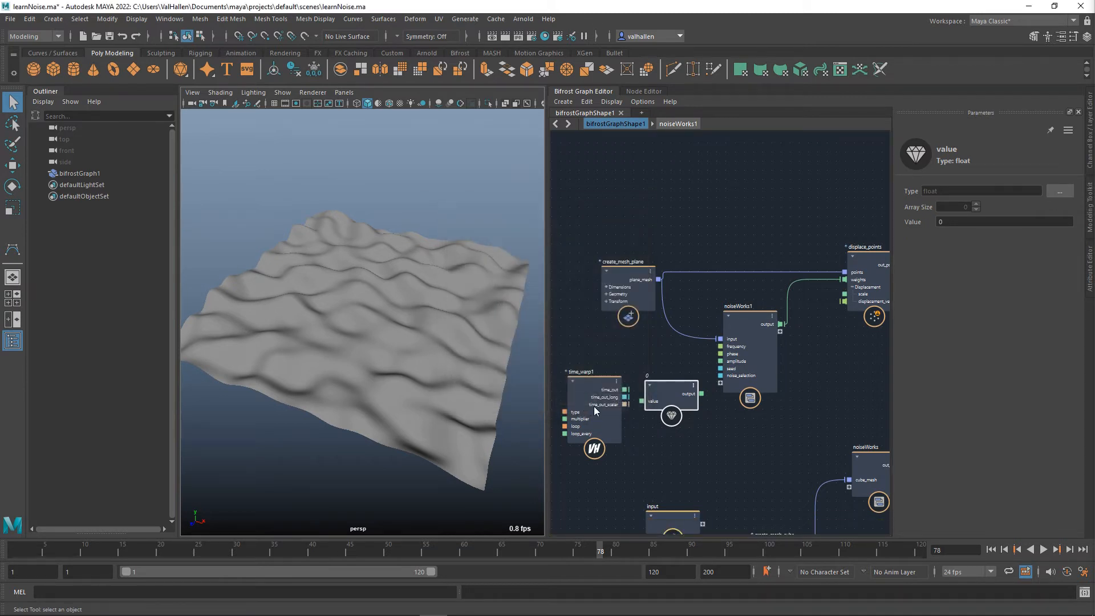
Connect the time_out of time_warp1 to the value node's x component and the value output to the phase of noiseWorks1.
{"action": "left_click_drag", "start_coordinate": [594, 406], "coordinate": [573, 420]}
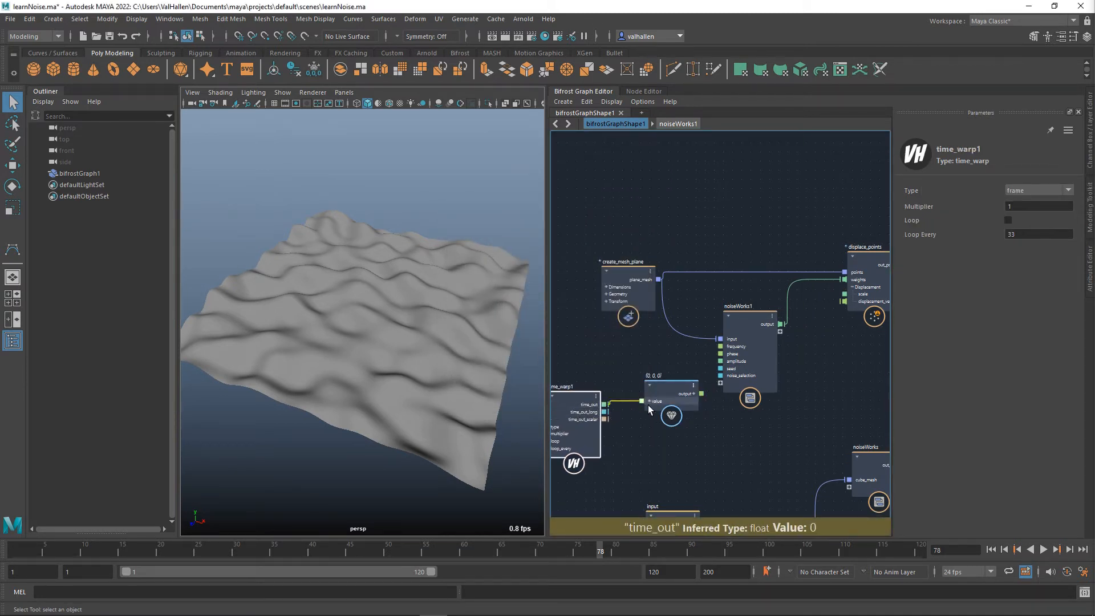
{"action": "left_click_drag", "start_coordinate": [647, 405], "coordinate": [643, 401]}
{"action": "left_click", "coordinate": [666, 393]}
{"action": "left_click", "coordinate": [640, 371]}
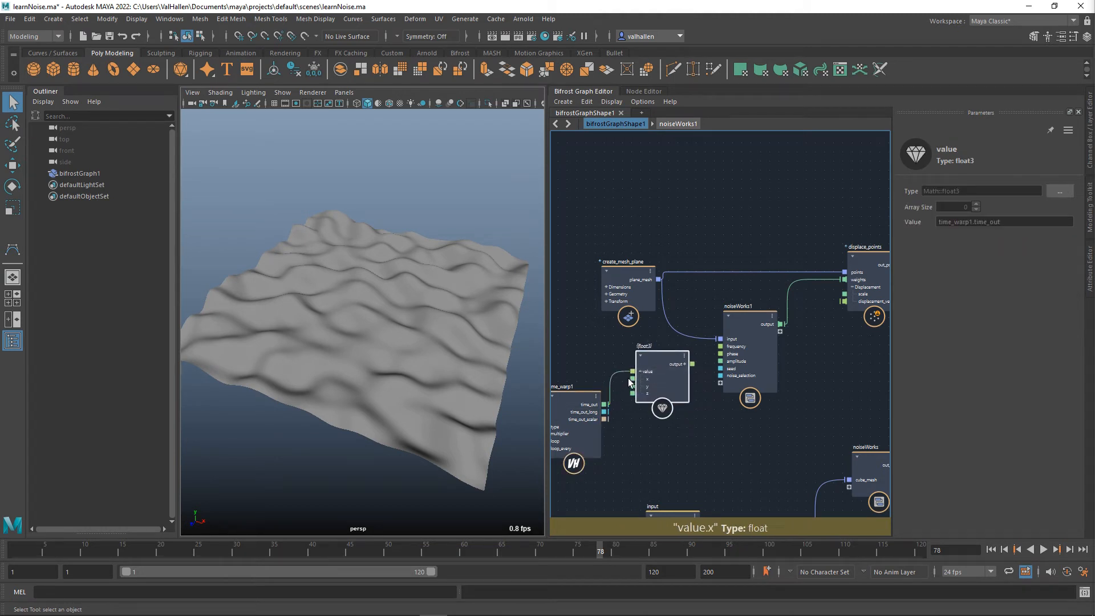
{"action": "left_click_drag", "start_coordinate": [616, 376], "coordinate": [627, 390]}
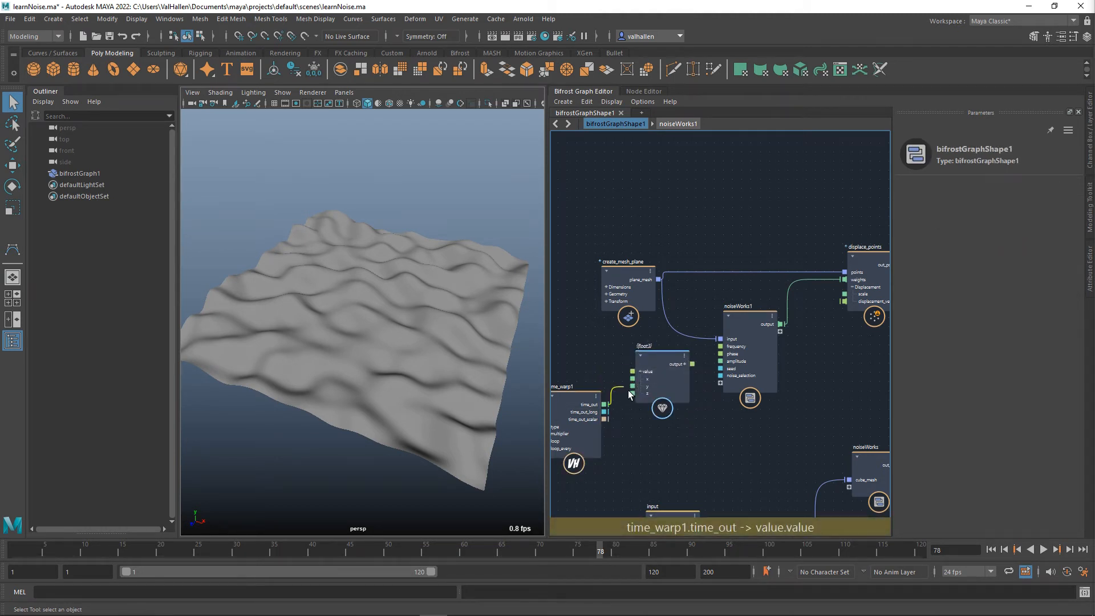
{"action": "left_click_drag", "start_coordinate": [692, 364], "coordinate": [720, 354]}
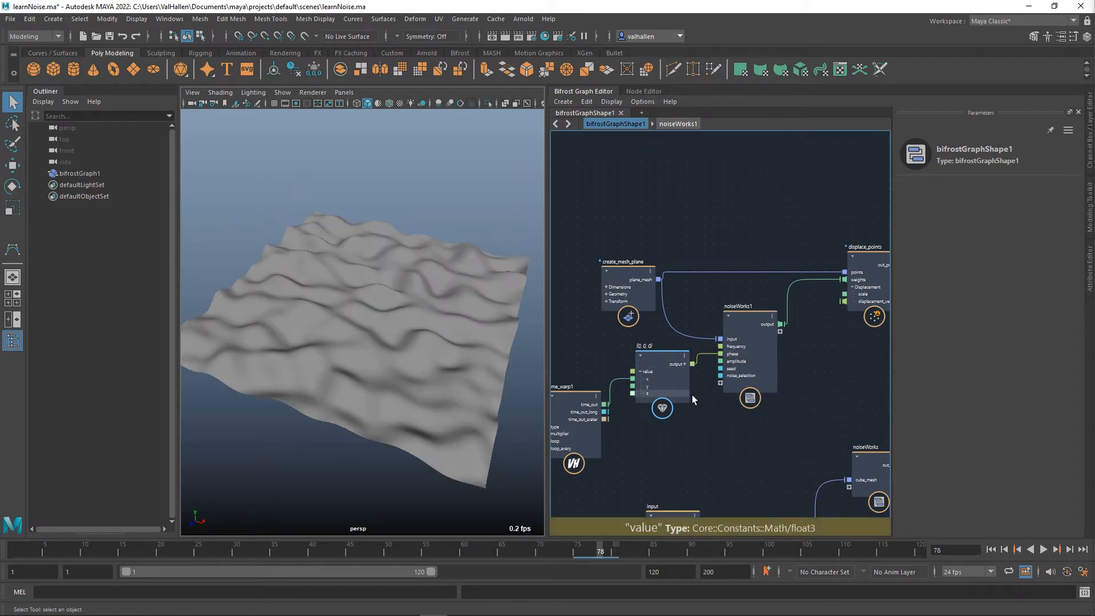
Play the timeline to check how the X phase animates the displaced plane, and stop playback.
{"action": "left_click", "coordinate": [669, 361]}
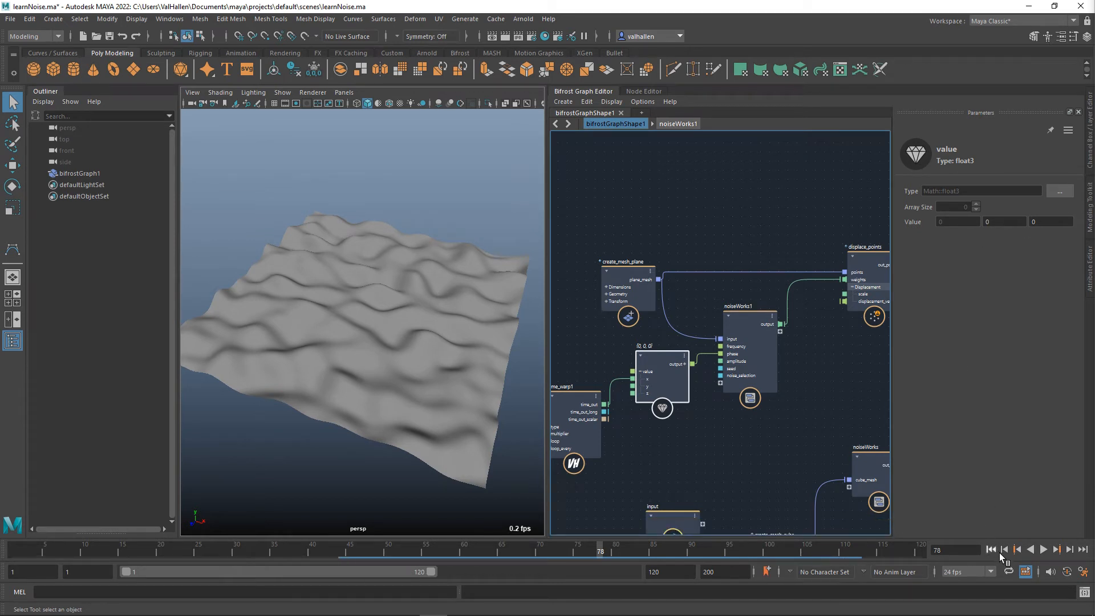
{"action": "left_click", "coordinate": [1047, 553]}
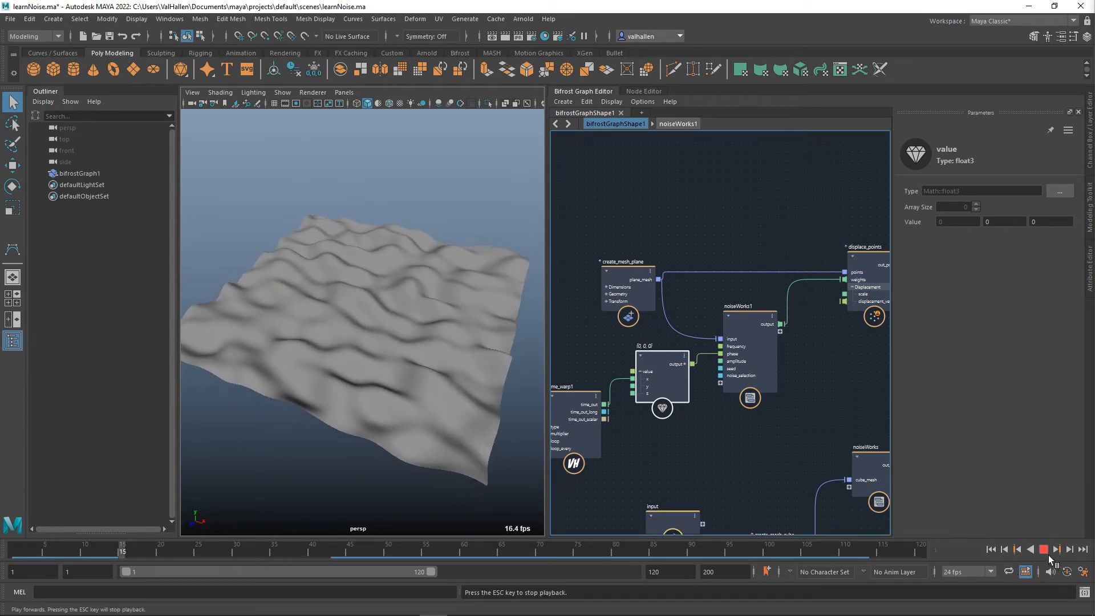
{"action": "left_click", "coordinate": [1047, 554]}
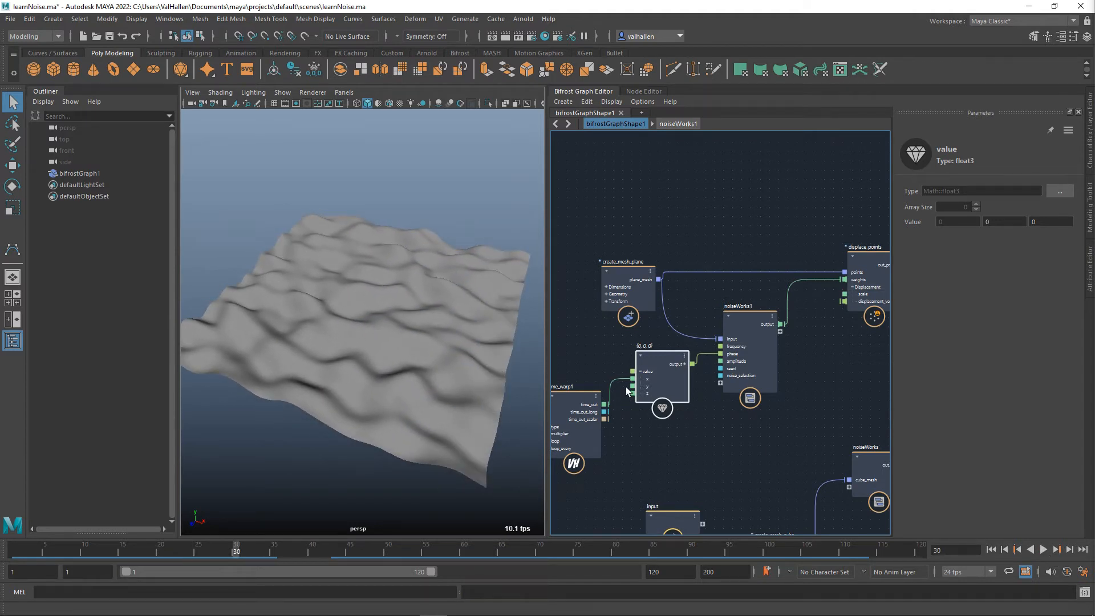
Try moving the time_out connection from the value node's x to its z component and play the animation.
{"action": "left_click_drag", "start_coordinate": [625, 387], "coordinate": [629, 387]}
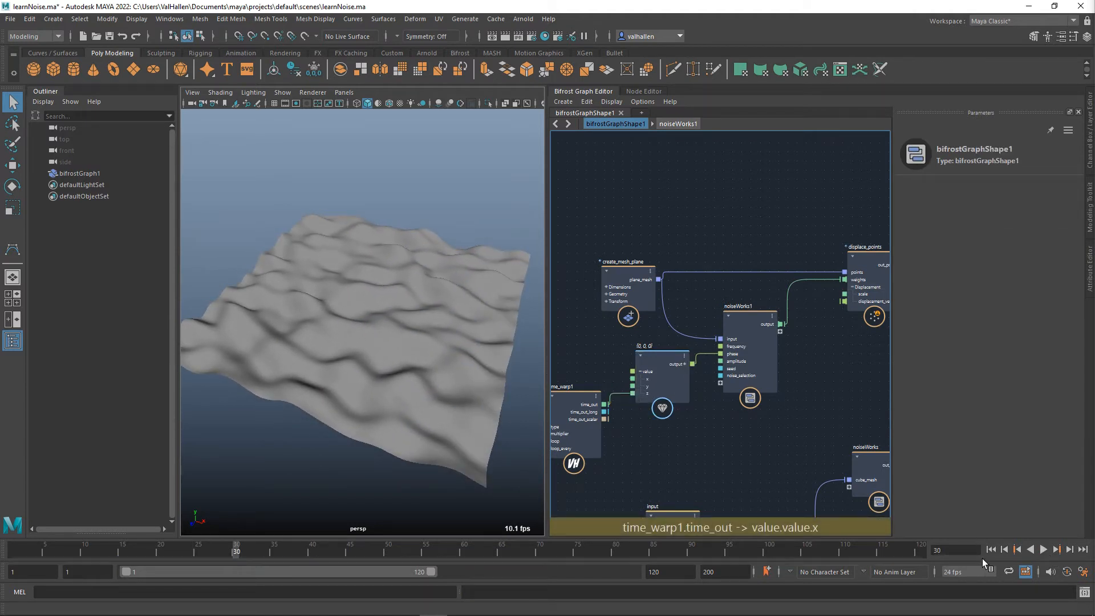
{"action": "left_click", "coordinate": [1049, 552]}
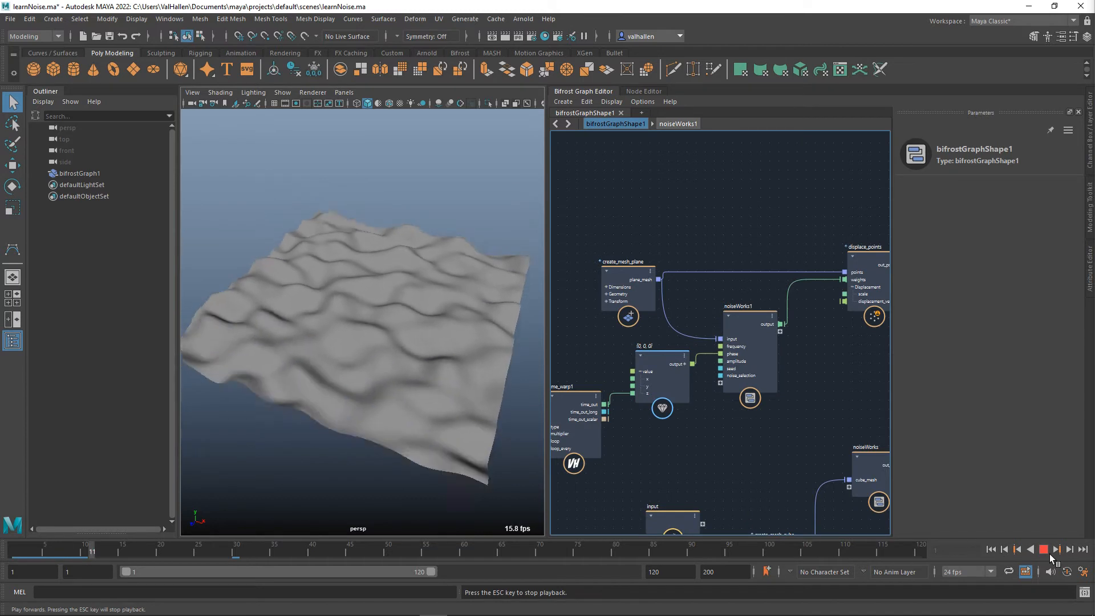
{"action": "left_click", "coordinate": [1048, 552]}
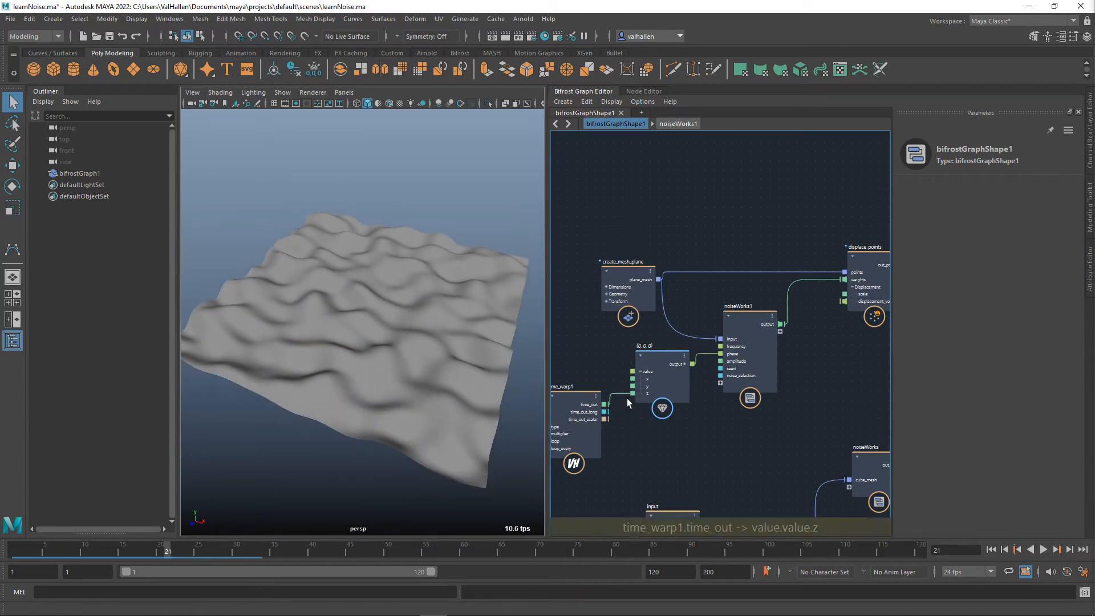
Reconnect time_out to the value node's y component and play the animation from the first frame.
{"action": "left_click_drag", "start_coordinate": [623, 392], "coordinate": [715, 423]}
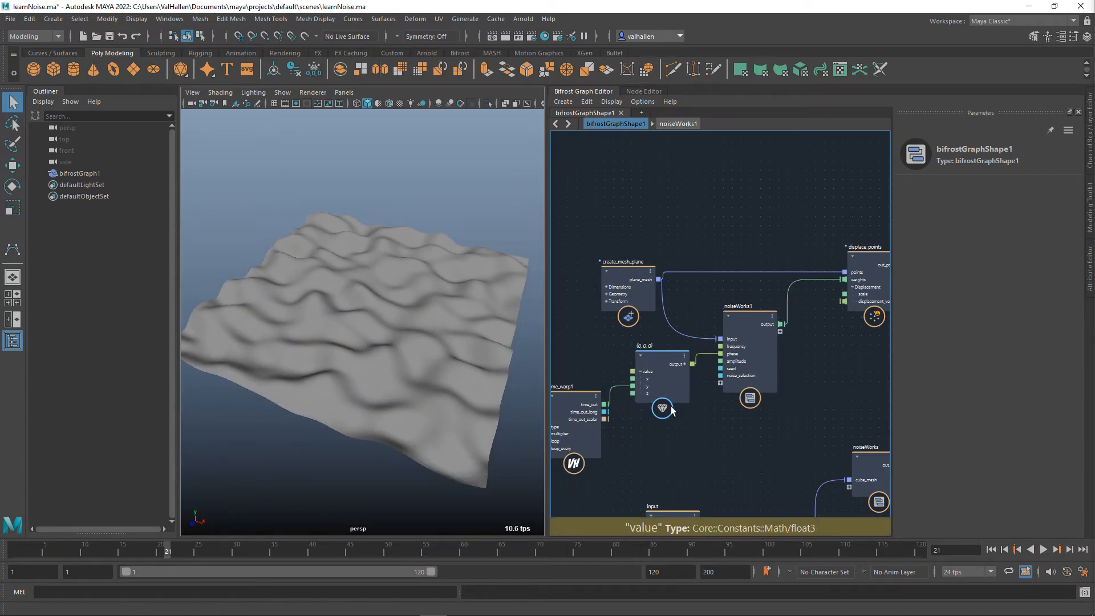
{"action": "left_click", "coordinate": [991, 550]}
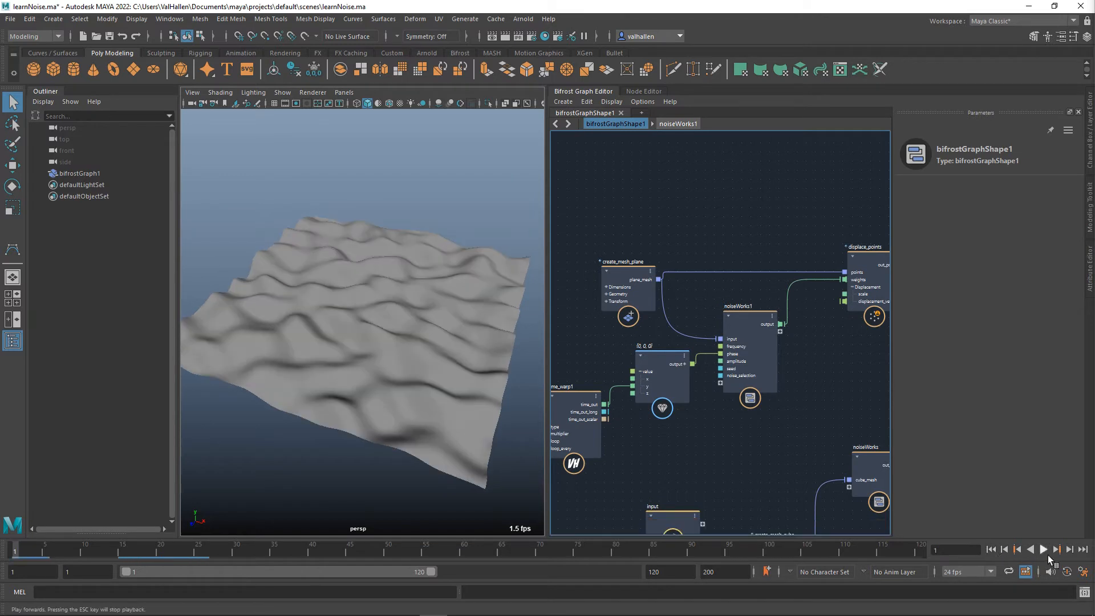
{"action": "left_click", "coordinate": [1047, 551]}
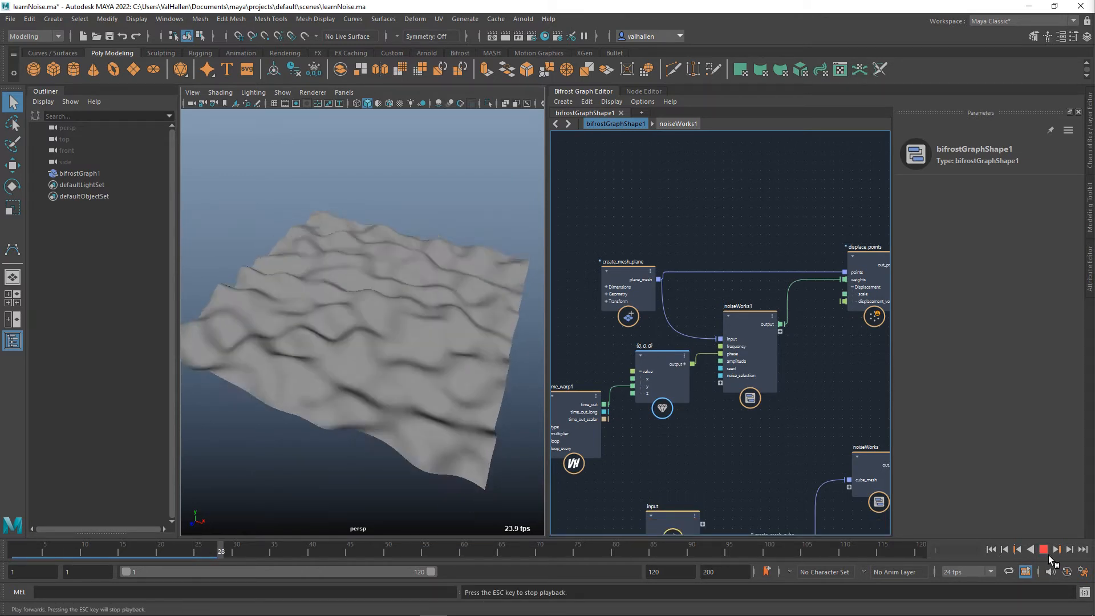
{"action": "left_click", "coordinate": [1046, 552]}
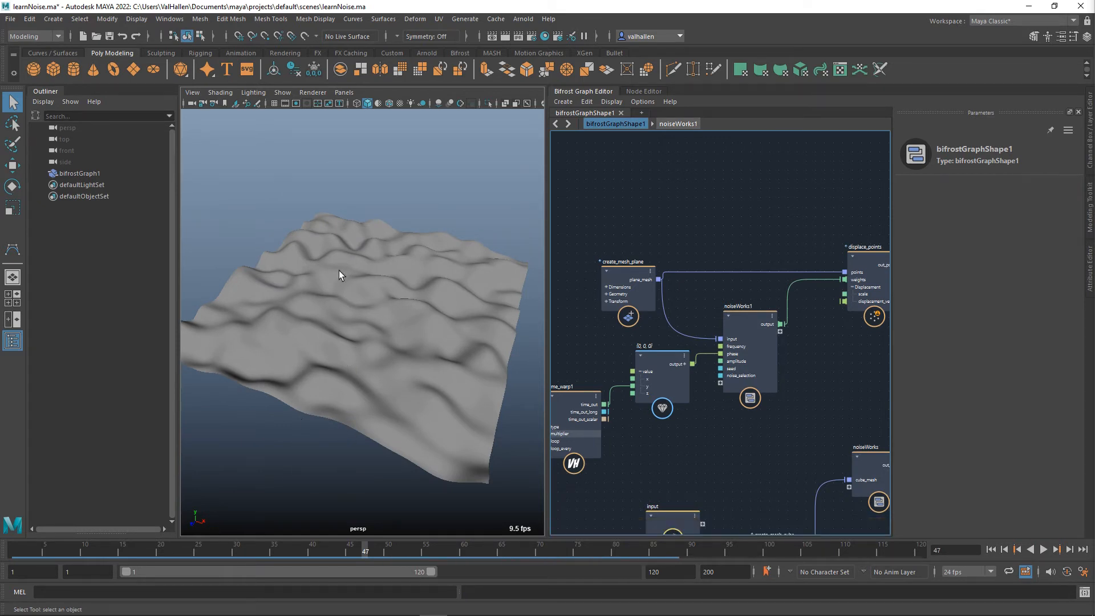
Return to the first frame and step forward one frame at a time to frame 5.
{"action": "left_click", "coordinate": [991, 550]}
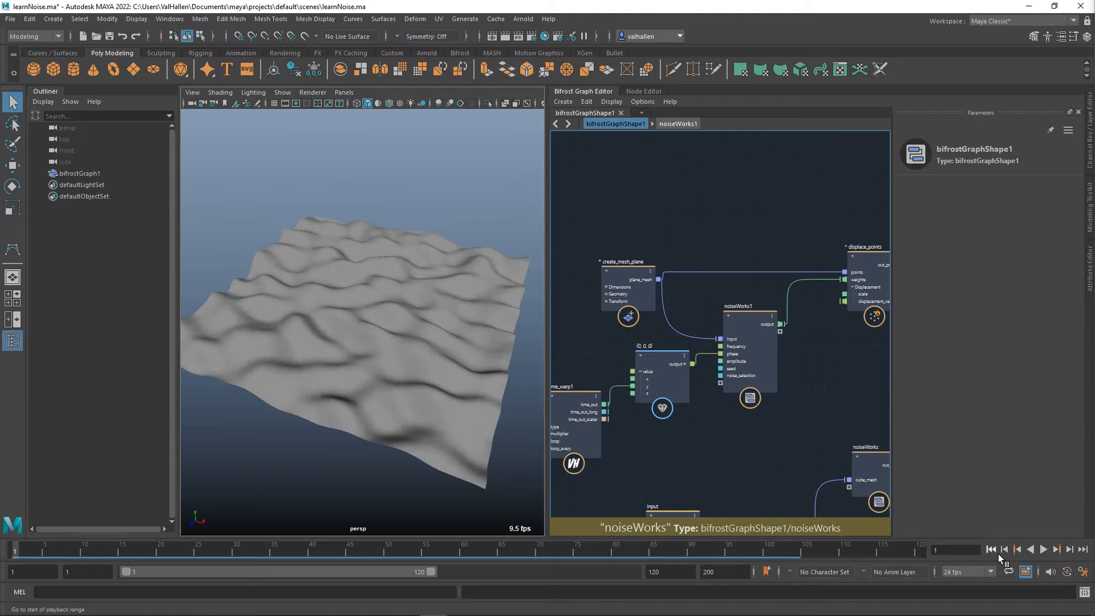
{"action": "left_click", "coordinate": [1070, 549]}
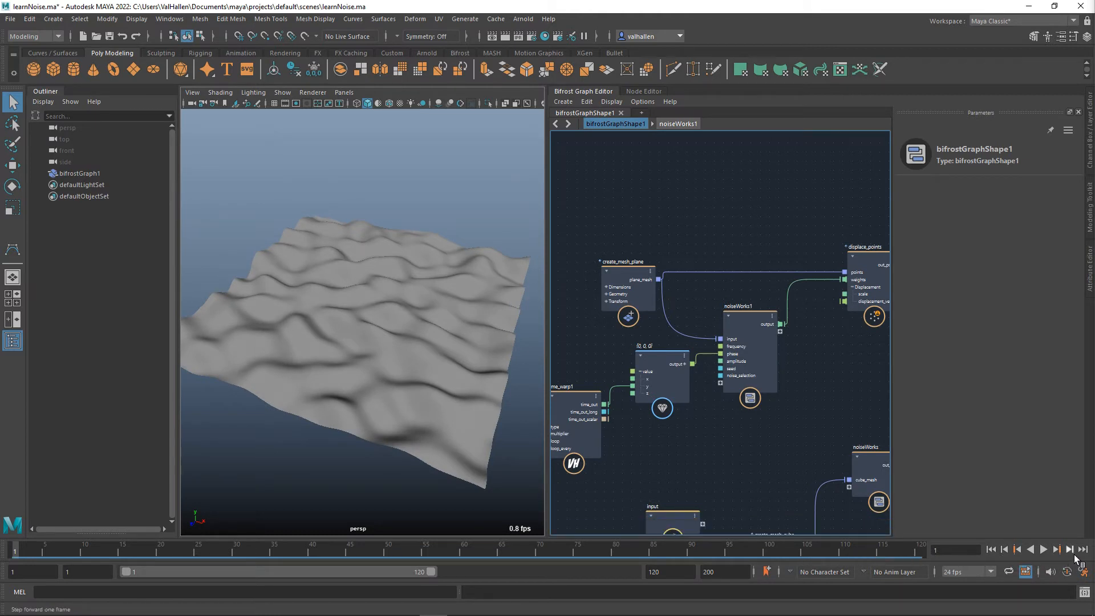
{"action": "left_click", "coordinate": [1070, 550]}
{"action": "left_click", "coordinate": [1074, 554]}
{"action": "left_click", "coordinate": [1074, 554]}
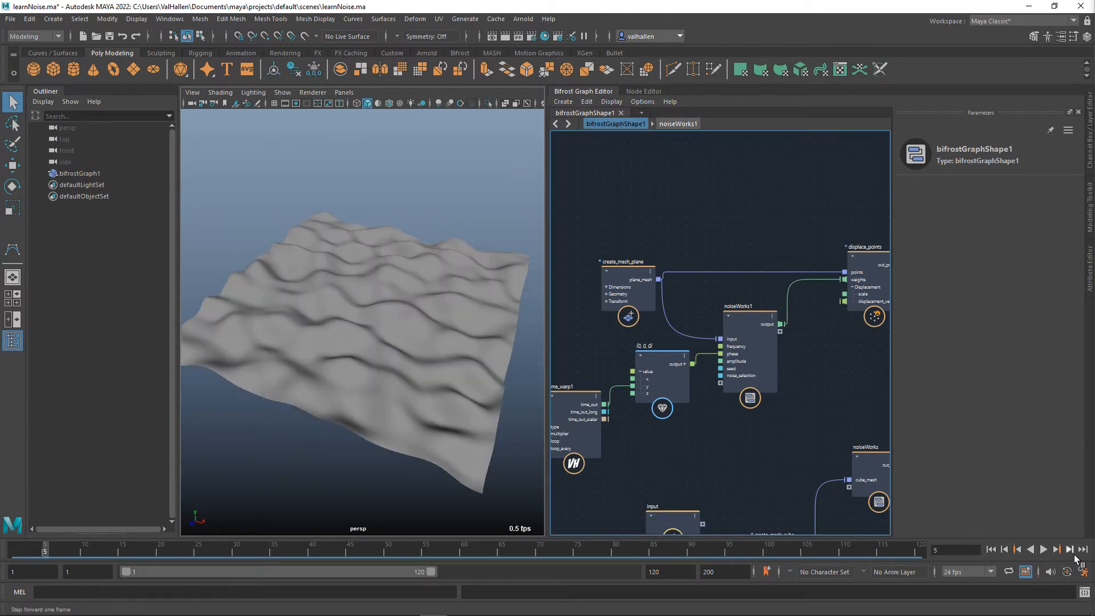
Step the animation forward one frame at a time to frame 11 to examine the plane's motion.
{"action": "left_click", "coordinate": [1074, 554]}
{"action": "left_click", "coordinate": [1073, 554]}
{"action": "left_click", "coordinate": [1070, 550]}
{"action": "left_click", "coordinate": [1071, 550]}
{"action": "left_click", "coordinate": [1070, 550]}
{"action": "left_click", "coordinate": [1070, 550]}
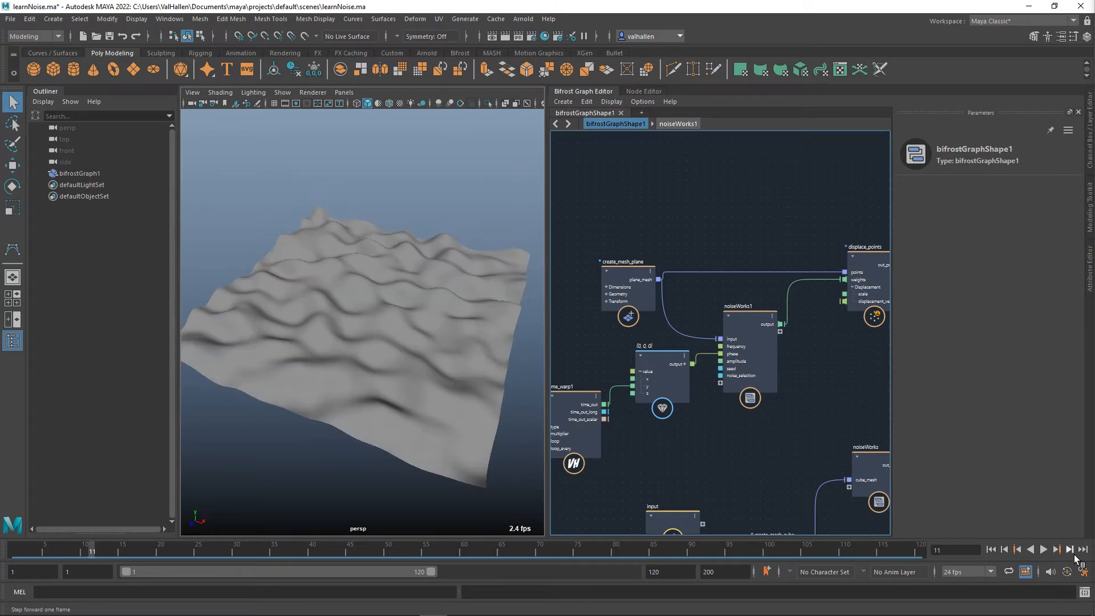
Set the time_warp1 multiplier to 0.1, play the animation to check the slower motion, and stop playback.
{"action": "left_click", "coordinate": [581, 415]}
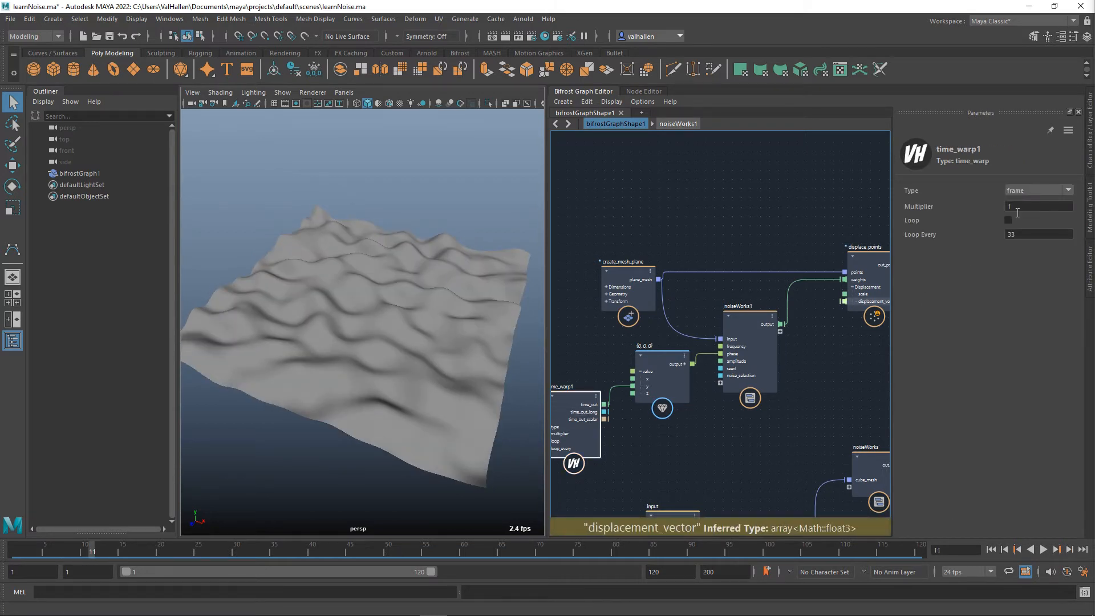
{"action": "left_click", "coordinate": [949, 197]}
{"action": "type", "text": "0.1"}
{"action": "key", "text": "Return"}
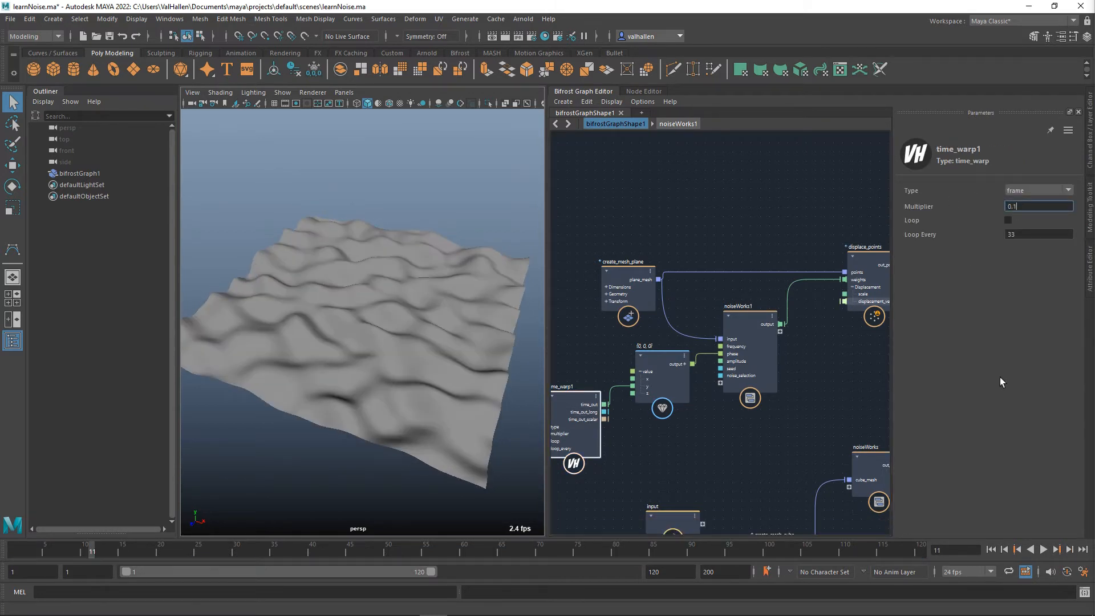
{"action": "left_click", "coordinate": [1044, 550]}
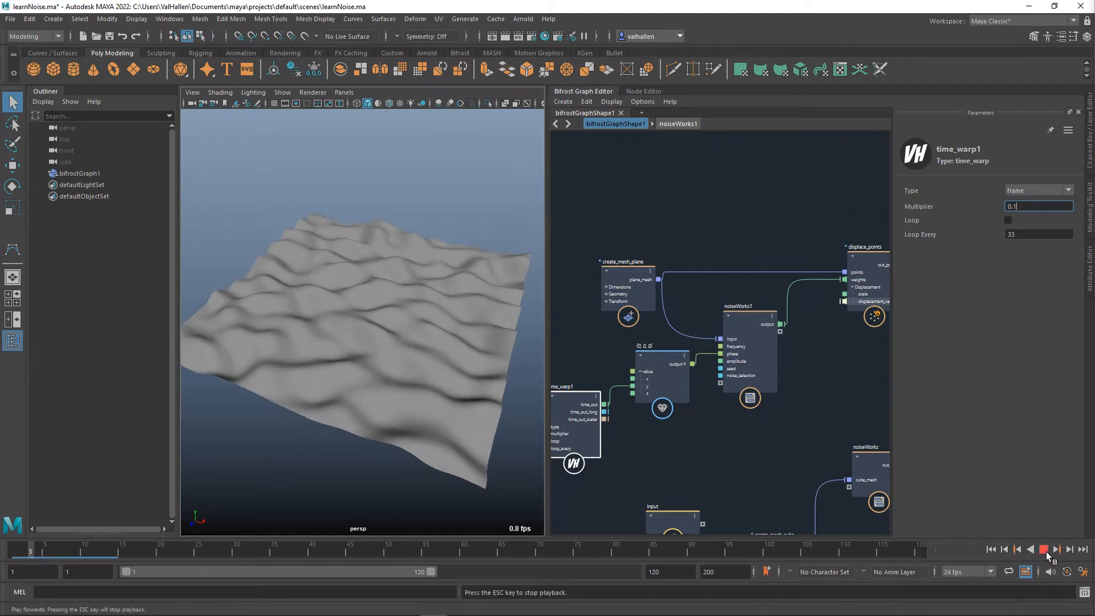
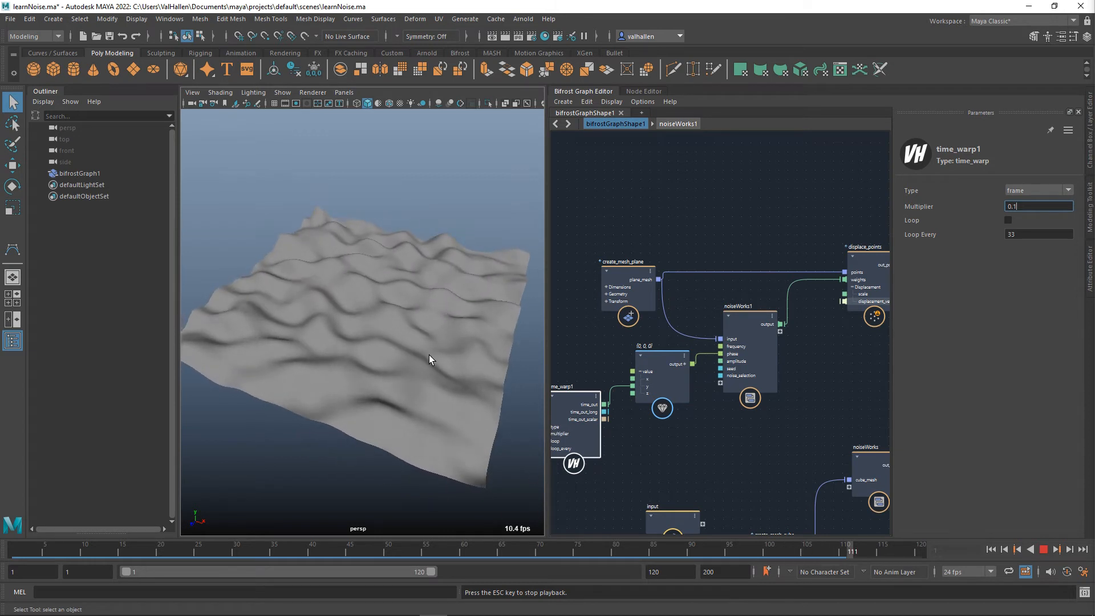
{"action": "left_click", "coordinate": [1055, 554]}
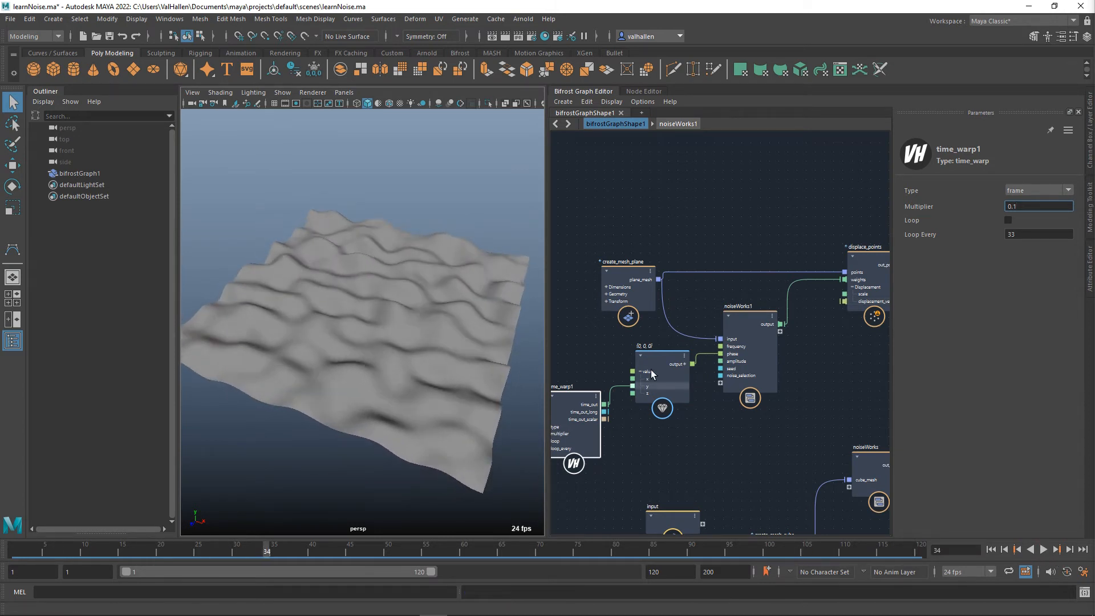
Disconnect the value node from noiseWorks1's phase, and set its X phase to 0 and amplitude to 0.1.
{"action": "left_click", "coordinate": [710, 371]}
{"action": "left_click", "coordinate": [764, 322]}
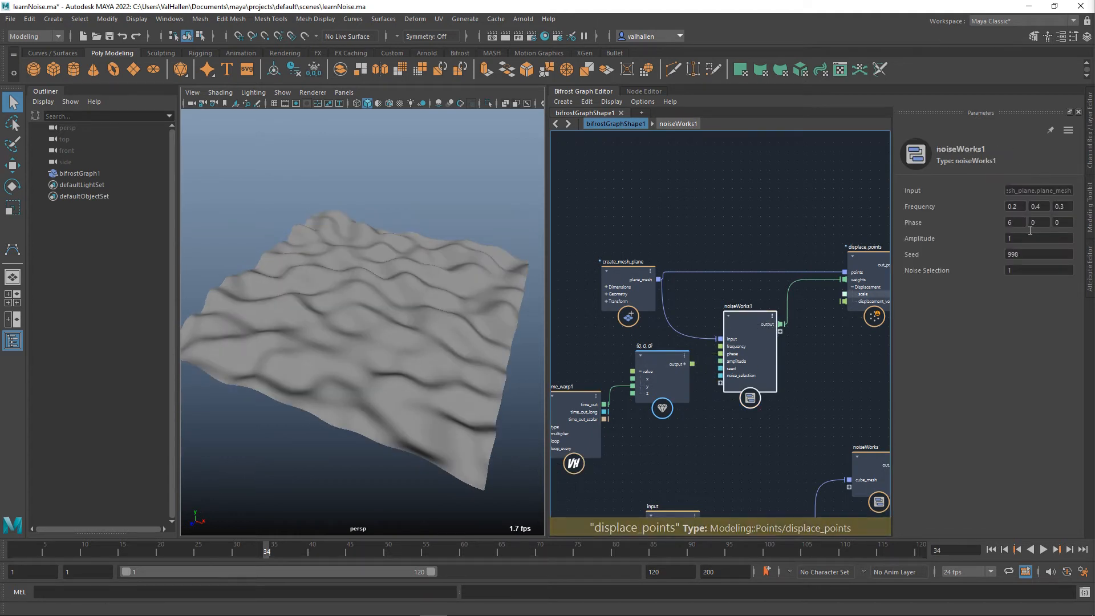
{"action": "left_click", "coordinate": [1015, 222]}
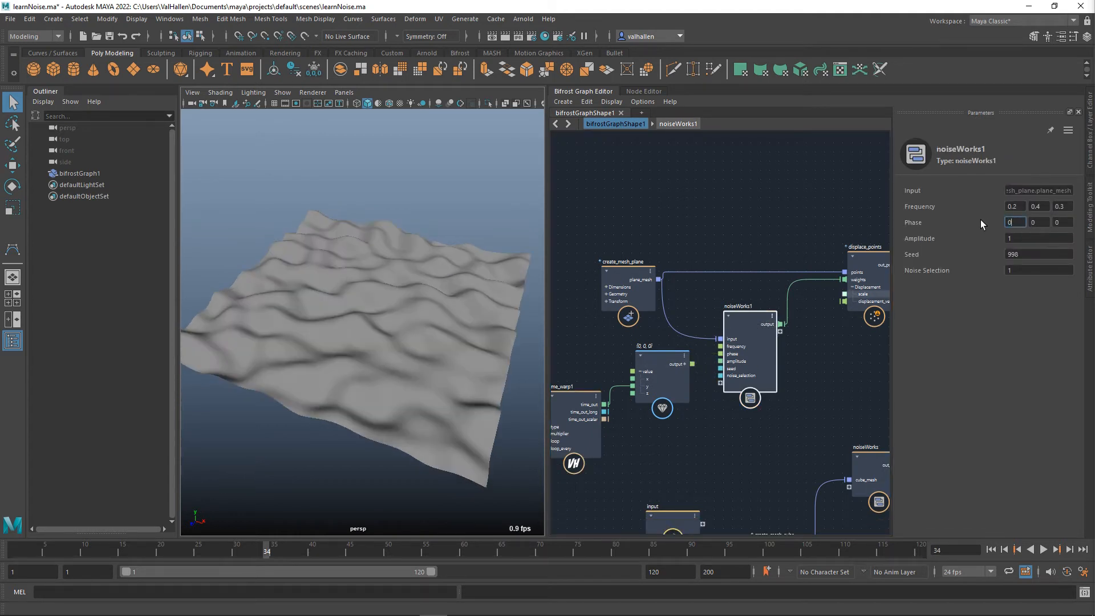
{"action": "key", "text": "Tab"}
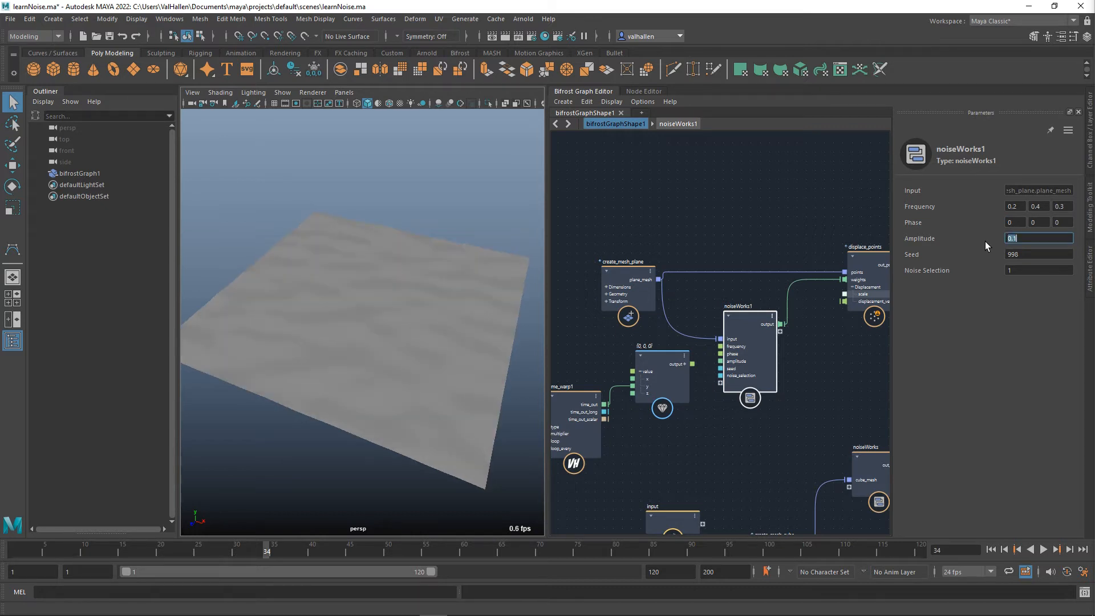
Try a noiseWorks1 amplitude of 10 and examine the displacement height in the side view with the grid shown.
{"action": "type", "text": "10"}
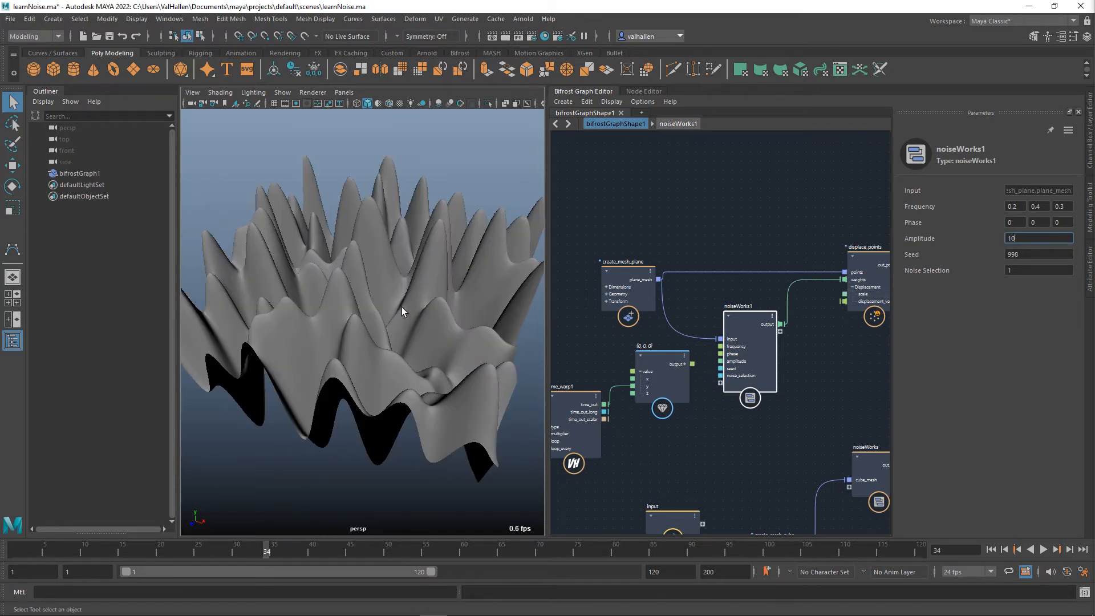
{"action": "mouse_move", "coordinate": [402, 307]}
{"action": "left_mouse_down", "text": "alt"}
{"action": "mouse_move", "coordinate": [359, 328]}
{"action": "mouse_move", "coordinate": [372, 309]}
{"action": "mouse_move", "coordinate": [375, 337]}
{"action": "mouse_move", "coordinate": [330, 332]}
{"action": "mouse_move", "coordinate": [420, 340]}
{"action": "left_mouse_up", "text": "alt"}
{"action": "scroll", "coordinate": [375, 324], "scroll_direction": "down", "scroll_amount": 5}
{"action": "key", "text": "space"}
{"action": "key", "text": "space"}
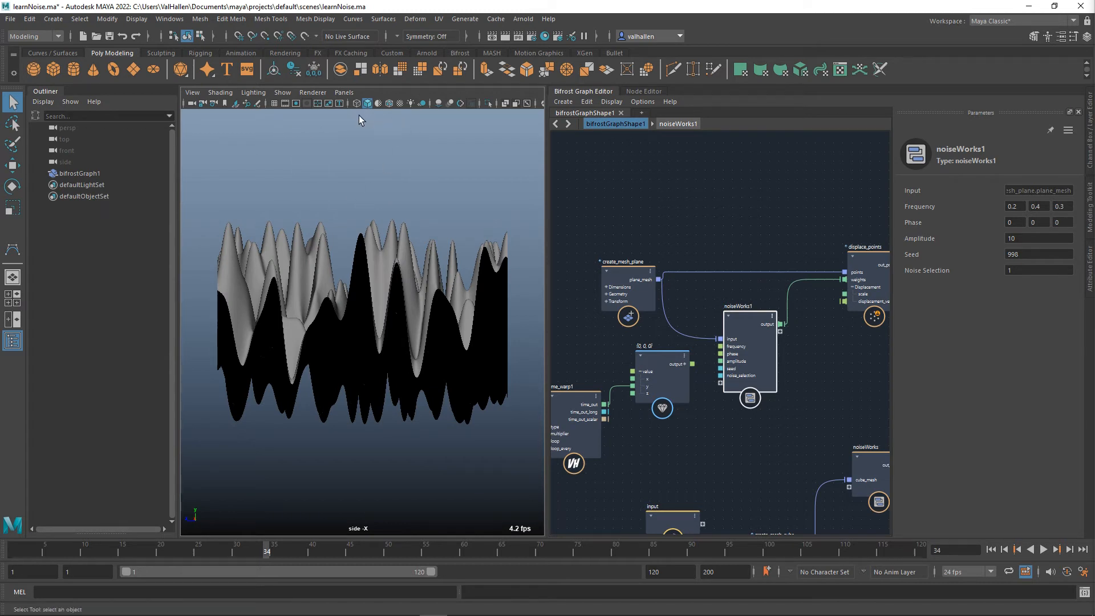
{"action": "left_click", "coordinate": [276, 104]}
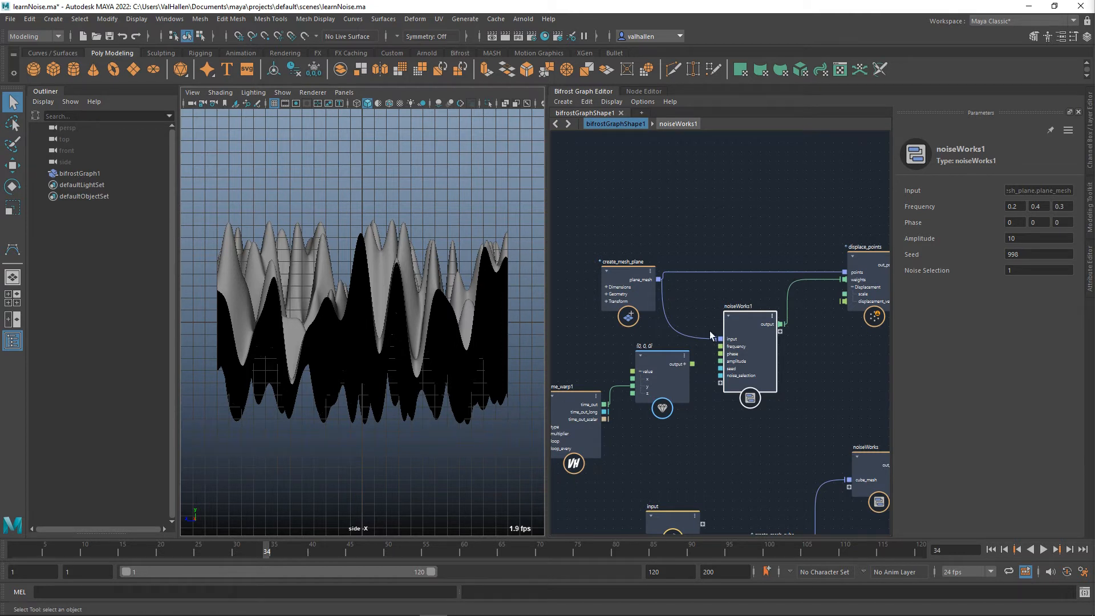
Test a noiseWorks1 amplitude of 5, and set it to 2.
{"action": "left_click", "coordinate": [1021, 238]}
{"action": "type", "text": "5"}
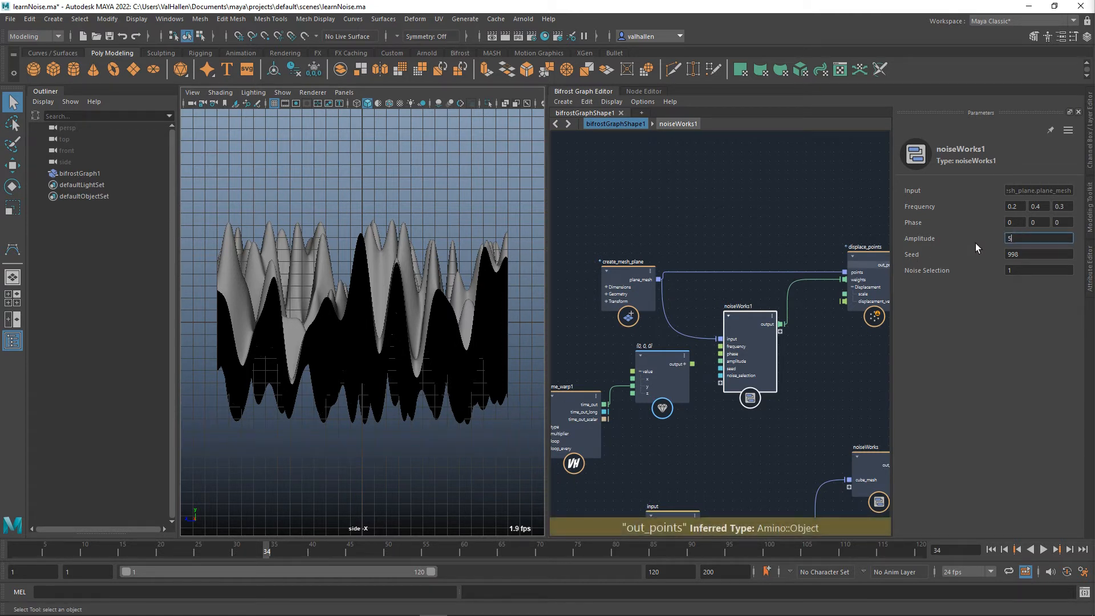
{"action": "key", "text": "Return"}
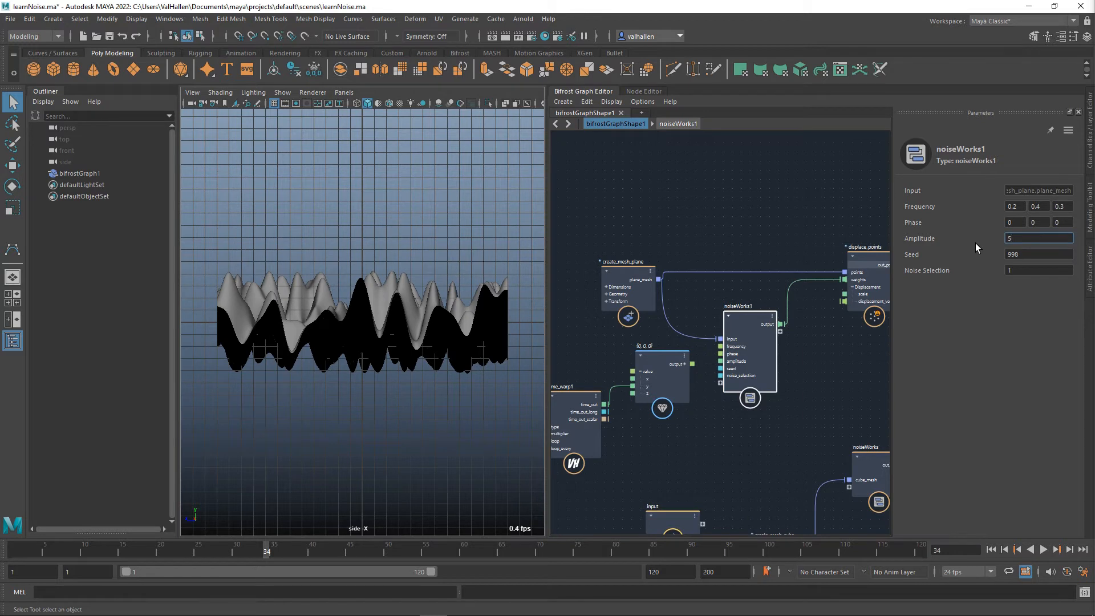
{"action": "key", "text": "Return"}
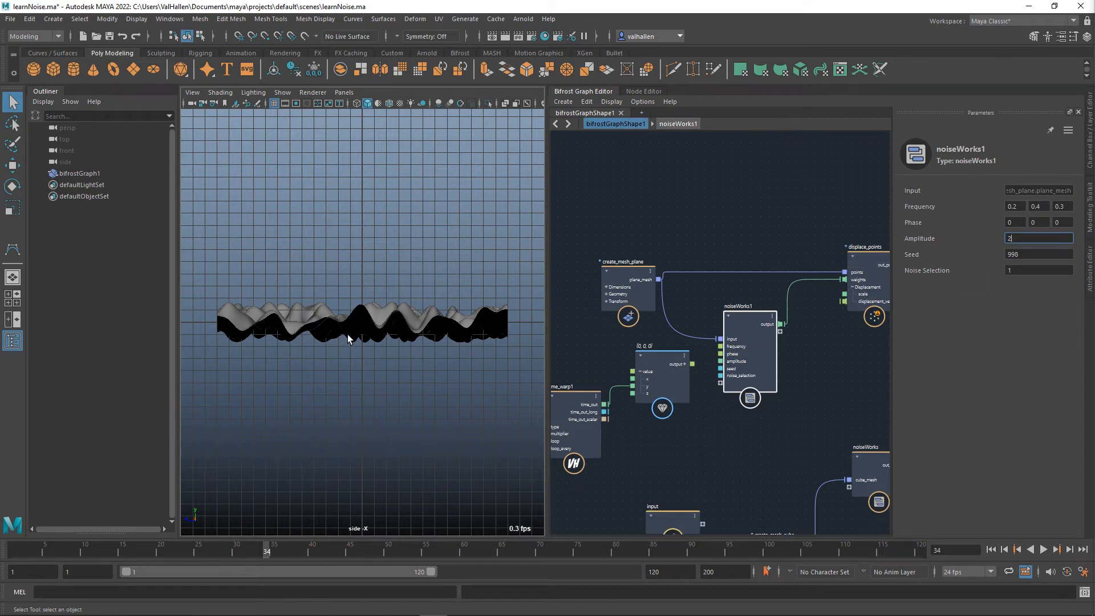
Return to the perspective view of the displaced plane and hide the grid.
{"action": "key", "text": "space"}
{"action": "left_click_drag", "start_coordinate": [361, 333], "coordinate": [339, 285]}
{"action": "scroll", "coordinate": [371, 294], "scroll_direction": "up", "scroll_amount": 4}
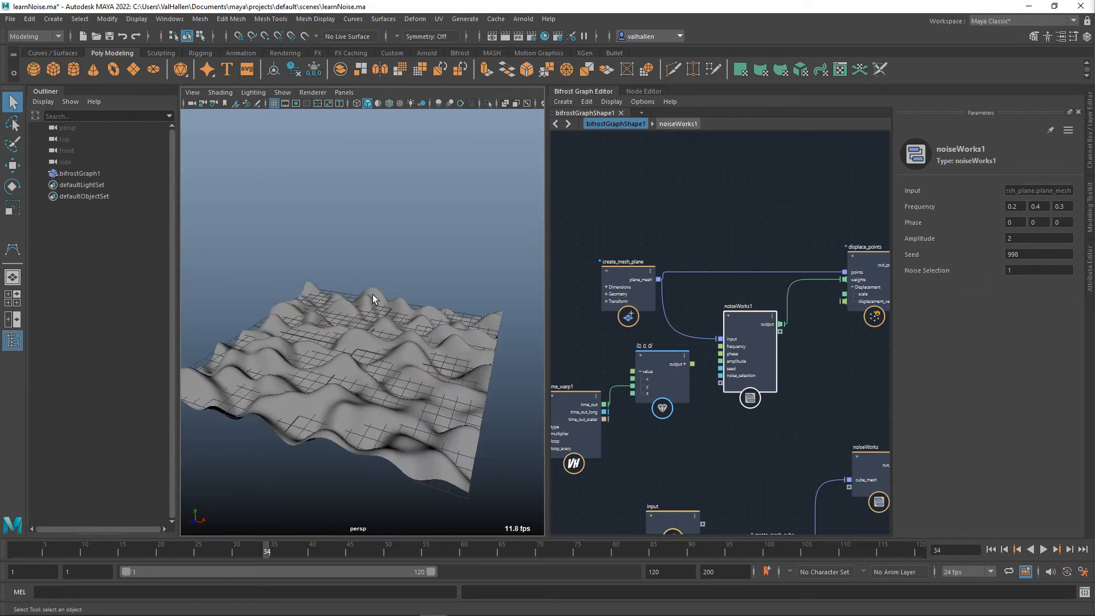
{"action": "scroll", "coordinate": [372, 295], "scroll_direction": "down", "scroll_amount": 7}
{"action": "middle_click_drag", "start_coordinate": [372, 295], "coordinate": [359, 295], "text": "alt"}
{"action": "left_click_drag", "start_coordinate": [359, 294], "coordinate": [330, 291], "text": "alt"}
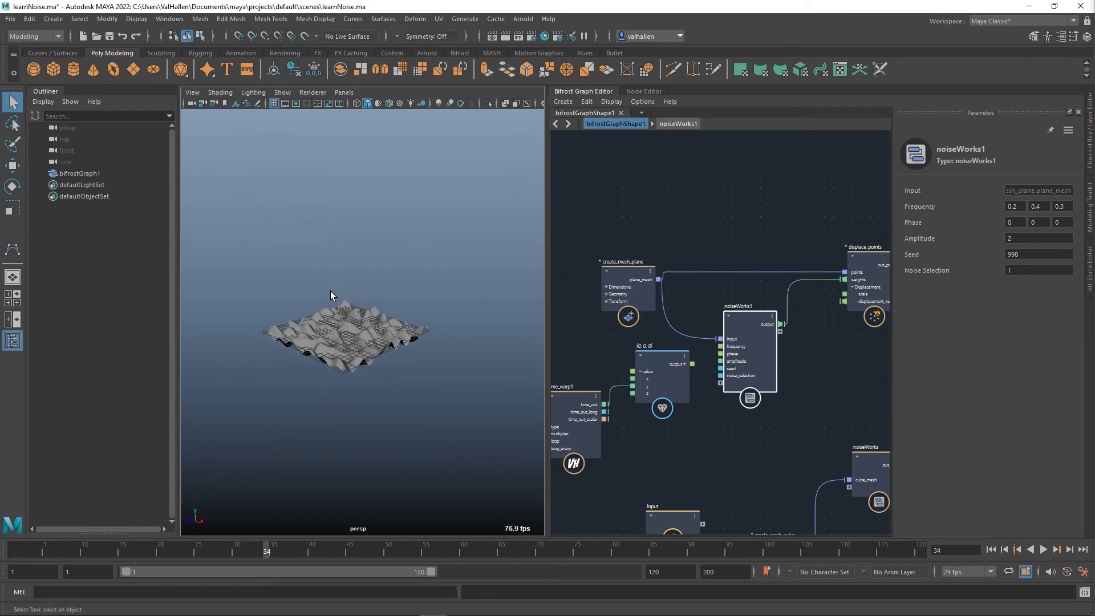
{"action": "left_click", "coordinate": [275, 103]}
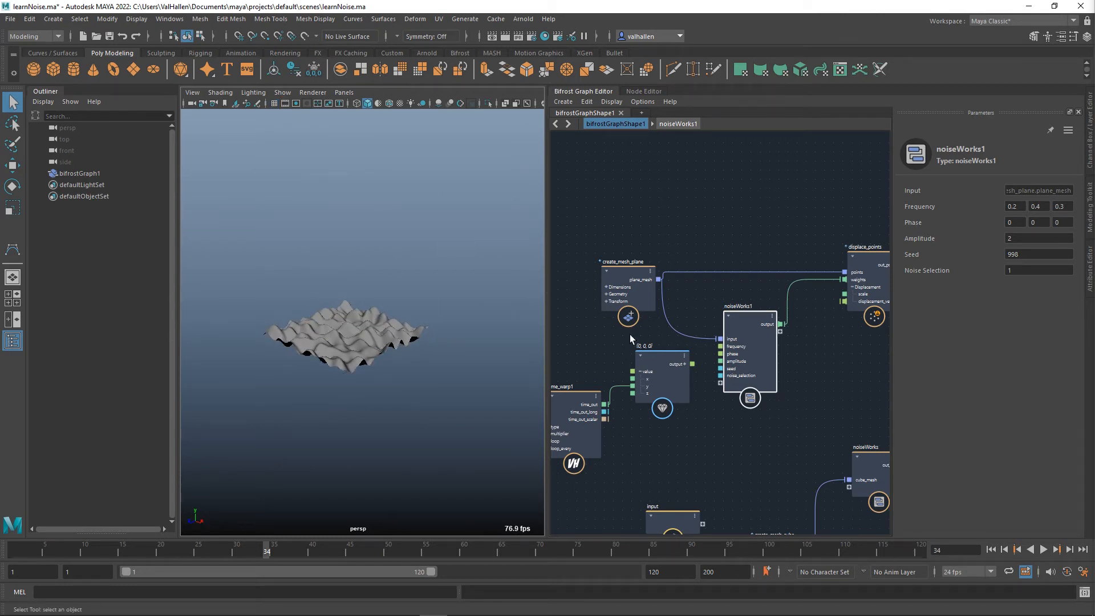
Move the create_mesh_plane node aside and add a create_mesh_sphere node to the graph.
{"action": "middle_click_drag", "start_coordinate": [613, 333], "coordinate": [697, 329]}
{"action": "left_click_drag", "start_coordinate": [704, 297], "coordinate": [545, 290]}
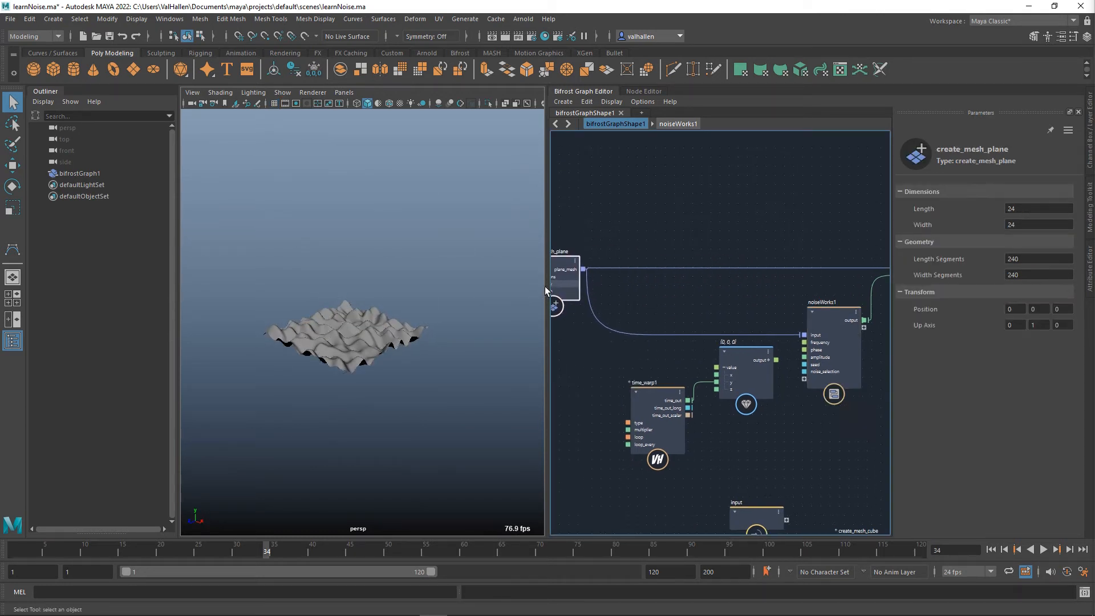
{"action": "key", "text": "Tab"}
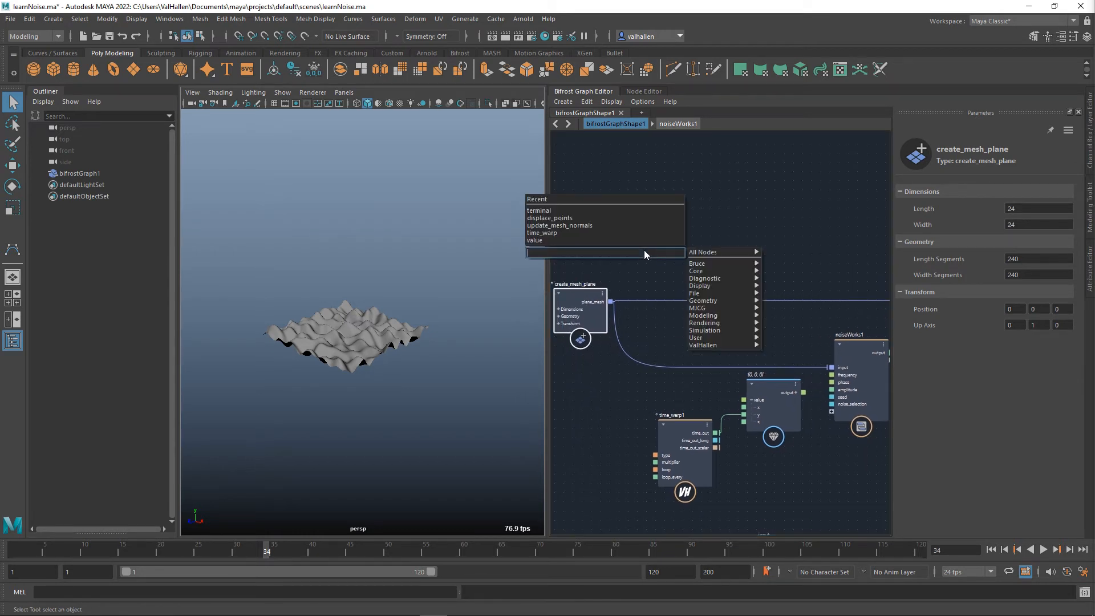
{"action": "type", "text": "create"}
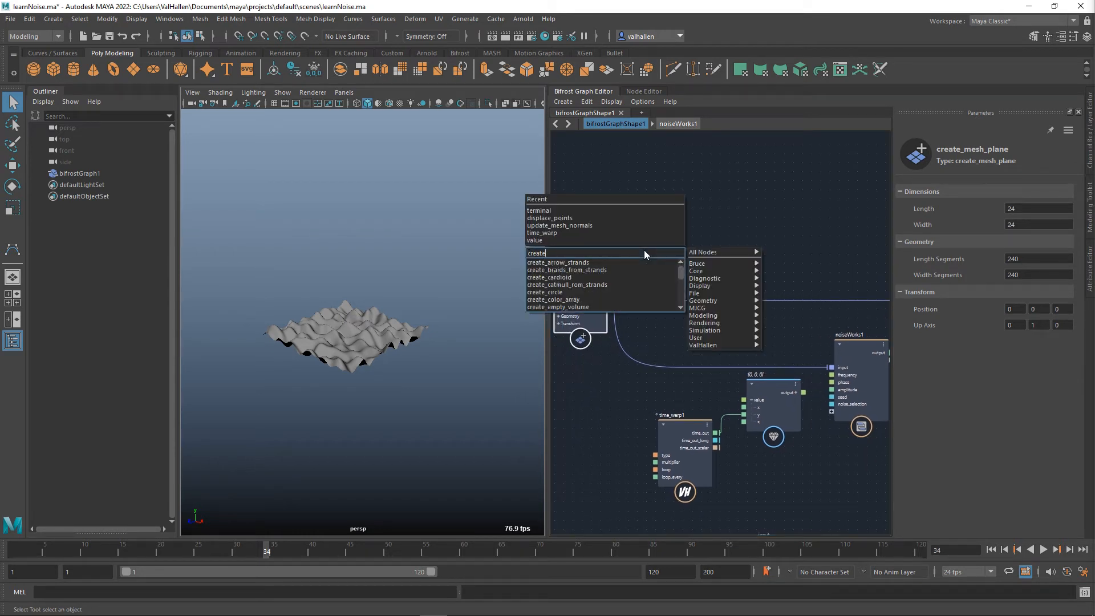
{"action": "type", "text": "_me"}
{"action": "key", "text": "Down"}
{"action": "key", "text": "Down"}
{"action": "key", "text": "Down"}
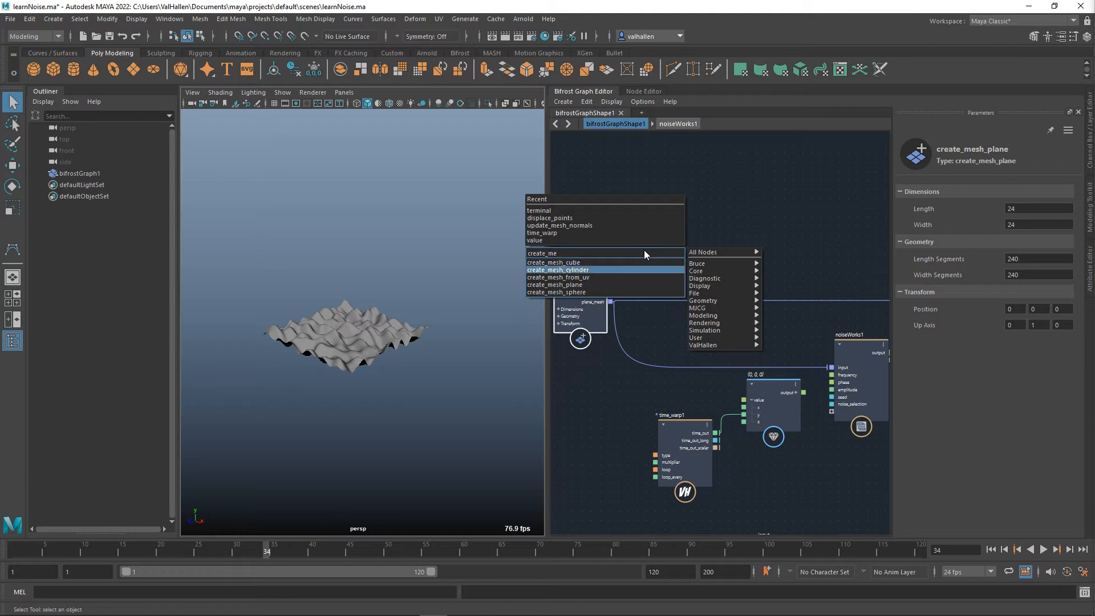
{"action": "key", "text": "Down"}
{"action": "key", "text": "Return"}
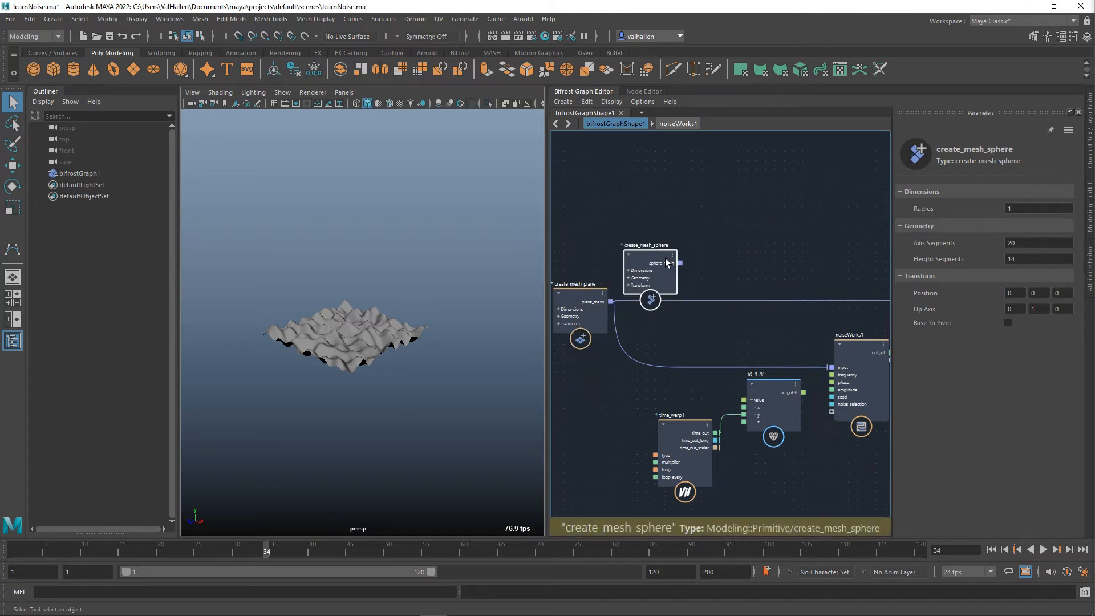
Set the sphere mesh's radius to 10, its axis segments to 240 and its height segments to 180.
{"action": "left_click", "coordinate": [1012, 208]}
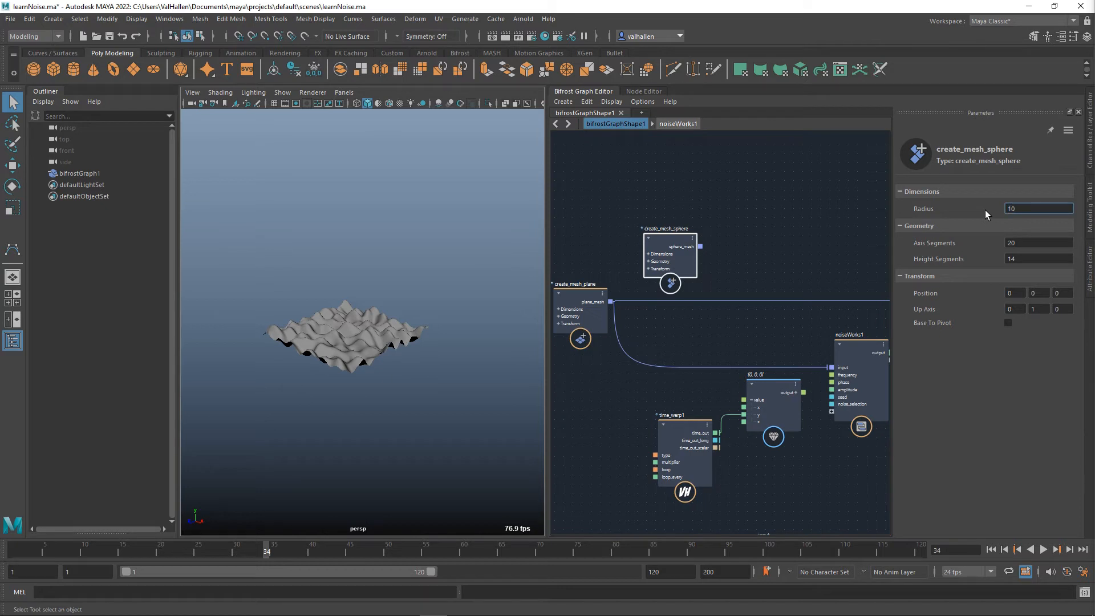
{"action": "left_click", "coordinate": [1031, 244]}
{"action": "type", "text": "240"}
{"action": "key", "text": "Tab"}
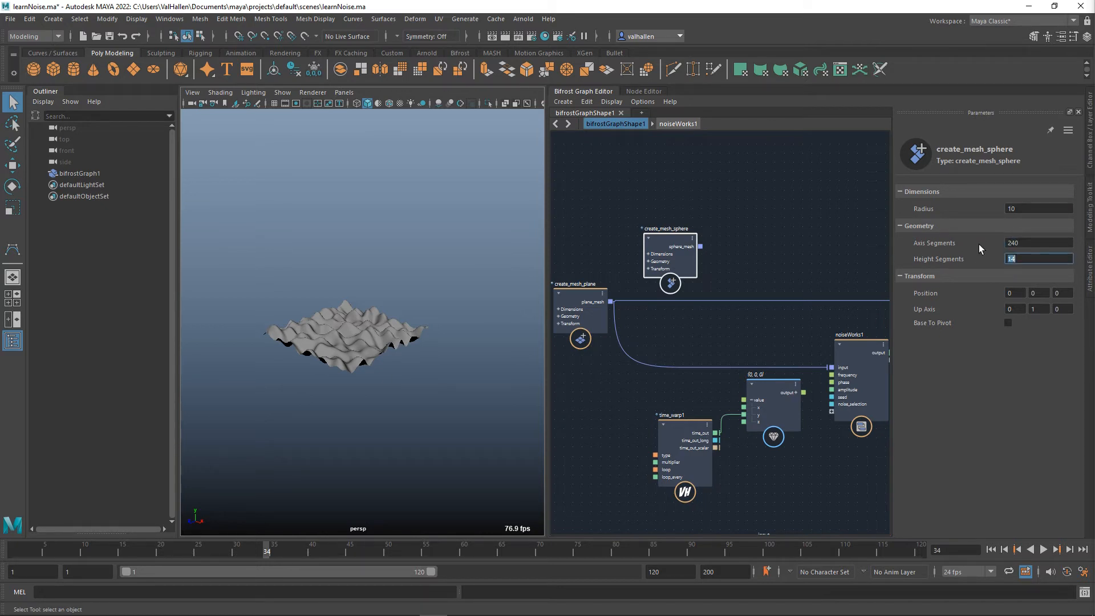
{"action": "type", "text": "180"}
Connect sphere_mesh to the points input of displace_points and examine the displaced sphere.
{"action": "left_click_drag", "start_coordinate": [672, 250], "coordinate": [753, 312]}
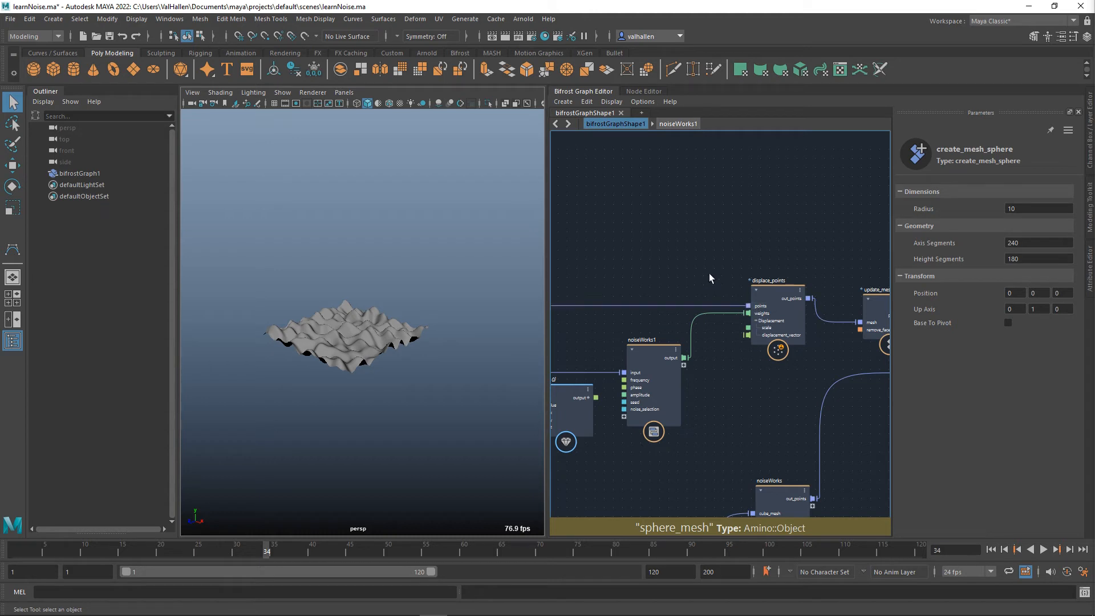
{"action": "left_click_drag", "start_coordinate": [406, 341], "coordinate": [381, 353], "text": "alt"}
{"action": "left_click", "coordinate": [374, 356]}
{"action": "left_click", "coordinate": [467, 315]}
{"action": "scroll", "coordinate": [435, 305], "scroll_direction": "up", "scroll_amount": 5}
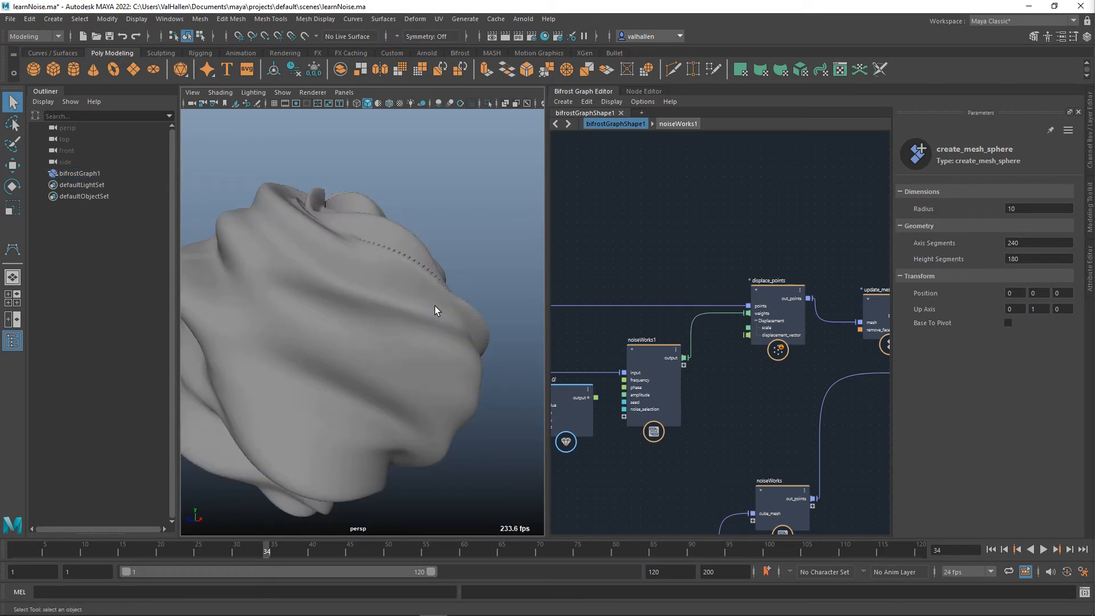
{"action": "scroll", "coordinate": [436, 306], "scroll_direction": "down", "scroll_amount": 3}
{"action": "scroll", "coordinate": [436, 306], "scroll_direction": "up", "scroll_amount": 3}
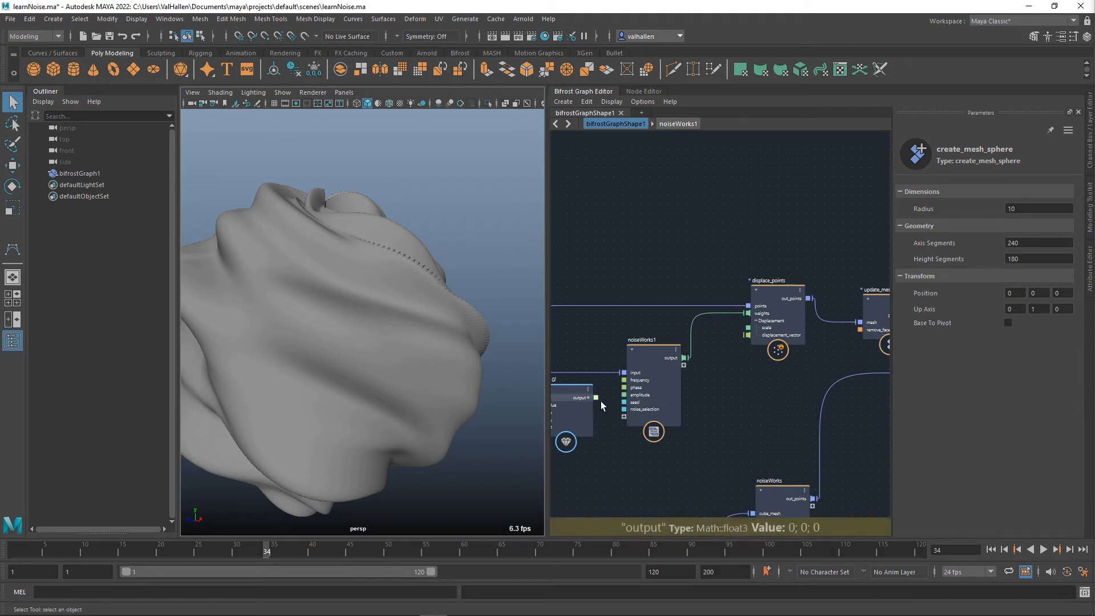
Reconnect the value node's output to noiseWorks1's phase, play the animation from the first frame, and stop playback.
{"action": "left_click_drag", "start_coordinate": [595, 398], "coordinate": [635, 389]}
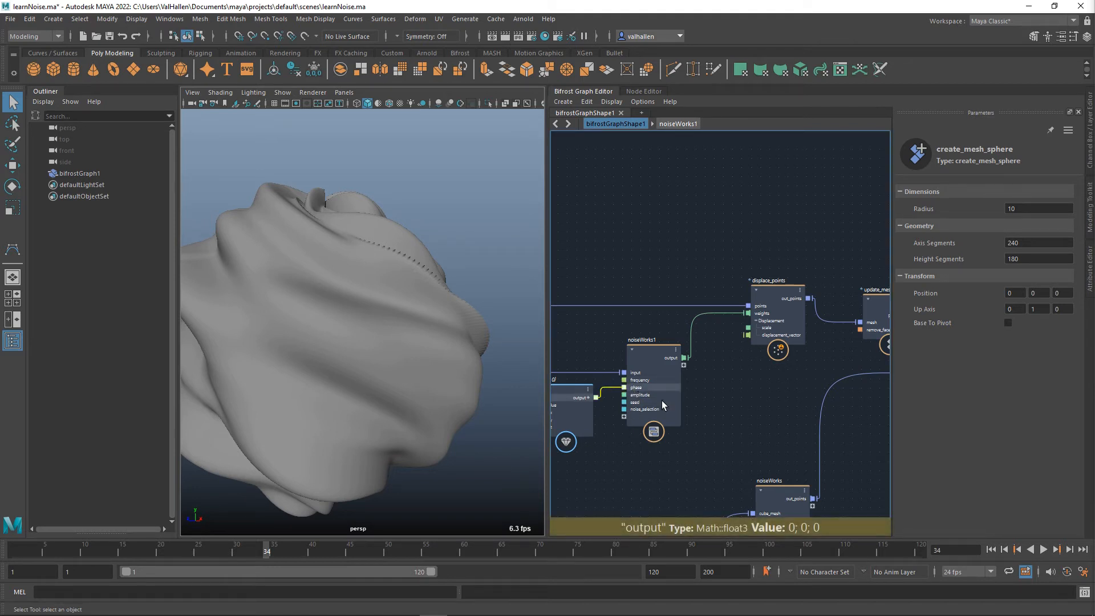
{"action": "middle_click_drag", "start_coordinate": [690, 442], "coordinate": [814, 435]}
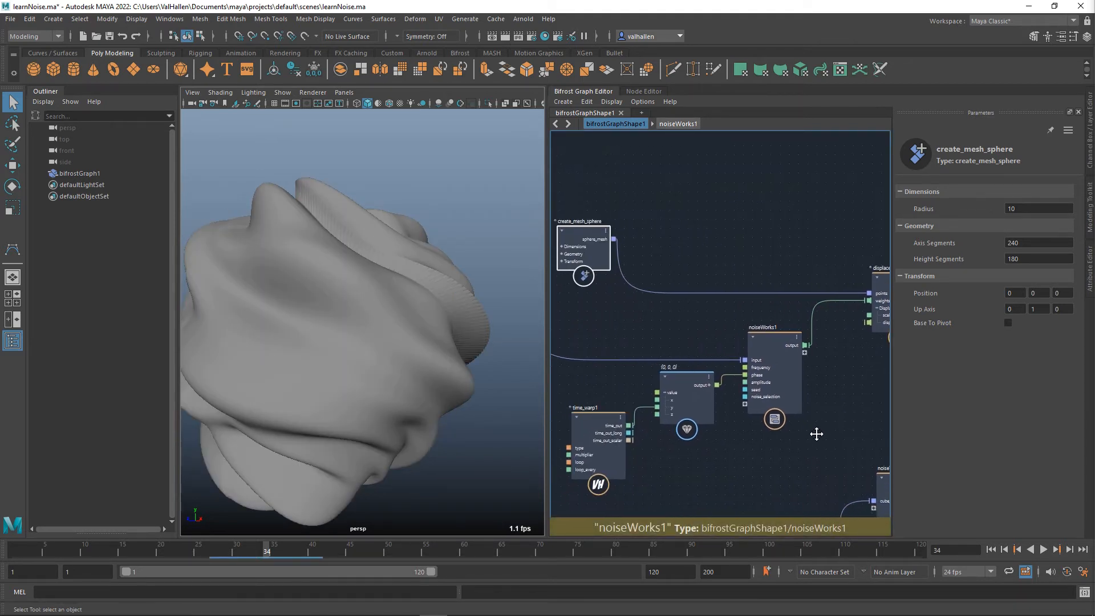
{"action": "left_click", "coordinate": [992, 551]}
{"action": "left_click", "coordinate": [1051, 554]}
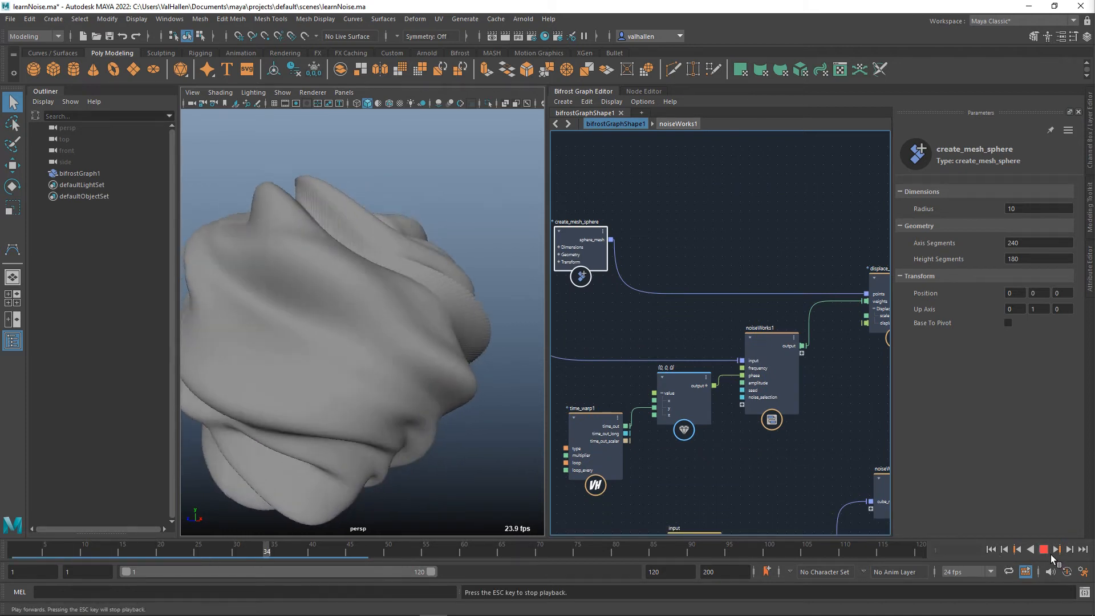
{"action": "left_click", "coordinate": [1050, 554]}
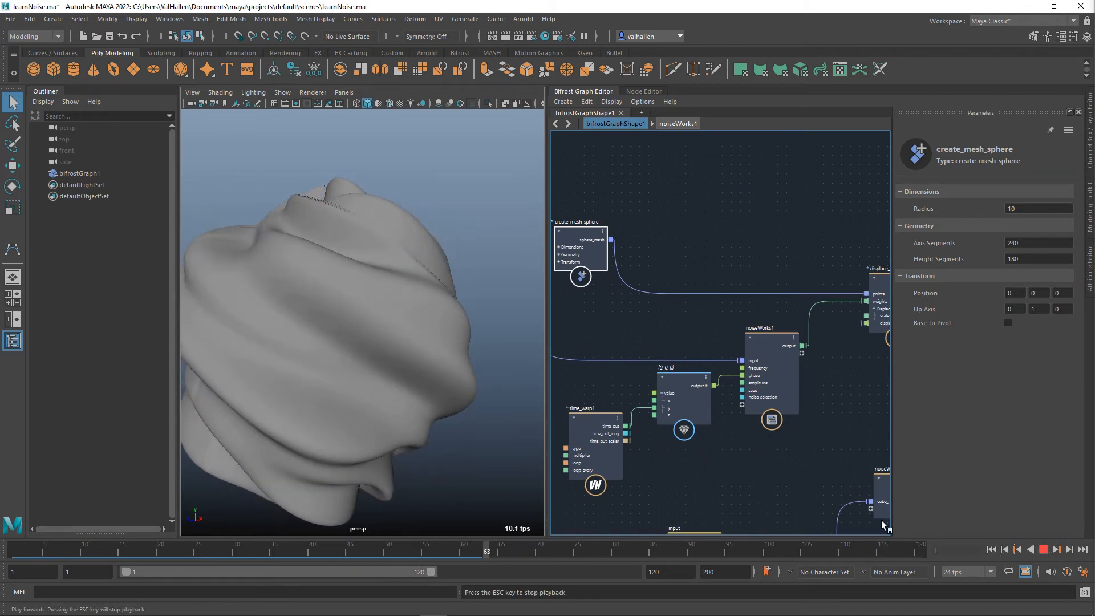
Try moving the time_out connection from the value node's y to its x component, play the animation, and stop playback.
{"action": "left_click_drag", "start_coordinate": [627, 426], "coordinate": [665, 405]}
{"action": "left_click", "coordinate": [653, 408]}
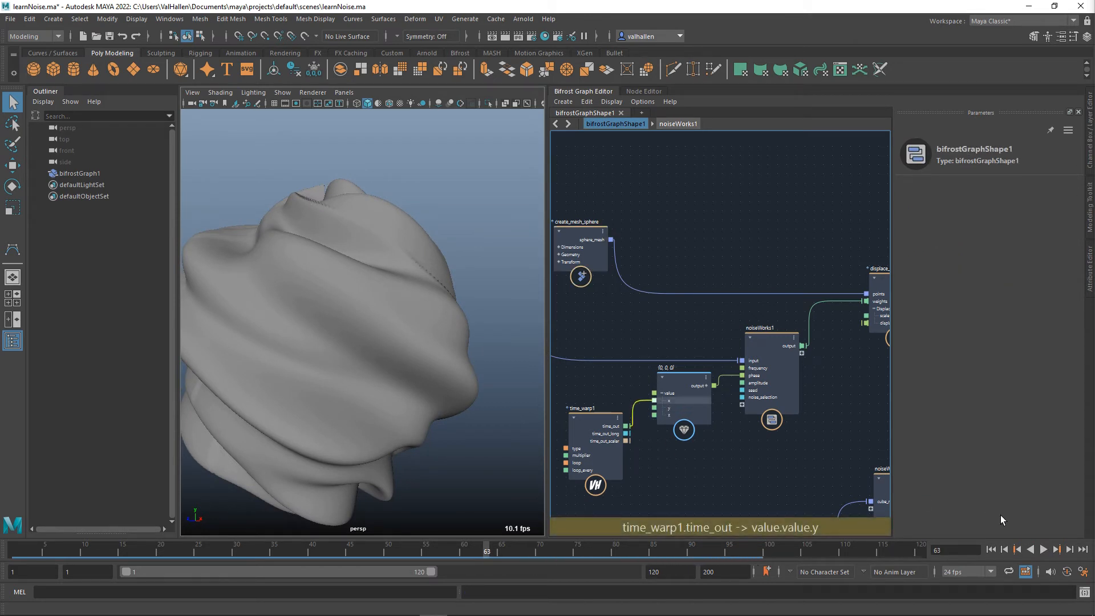
{"action": "left_click", "coordinate": [1050, 554]}
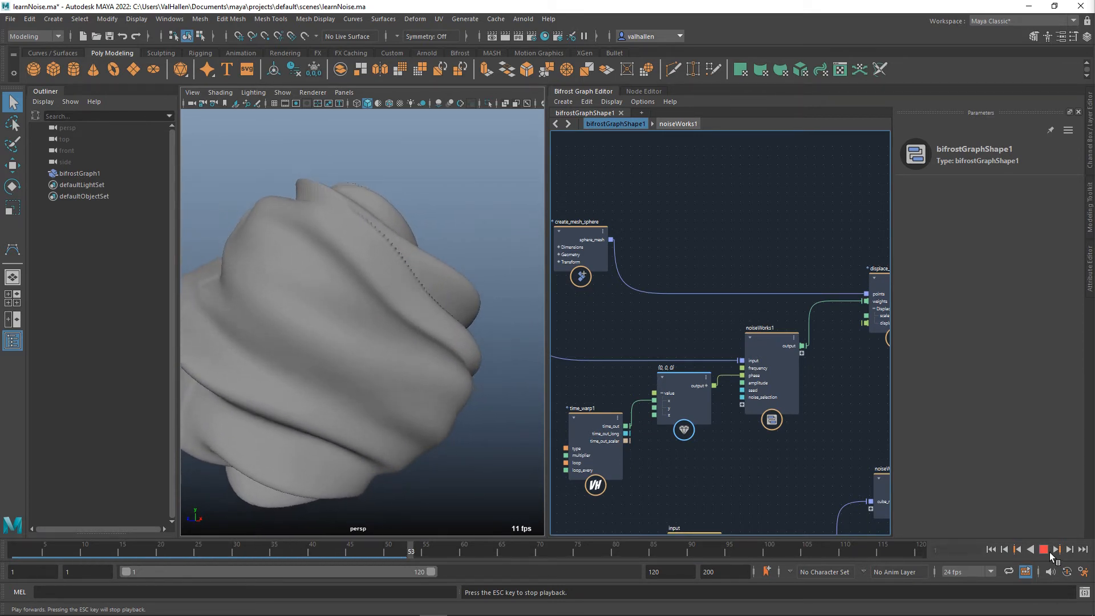
{"action": "left_click", "coordinate": [1050, 552]}
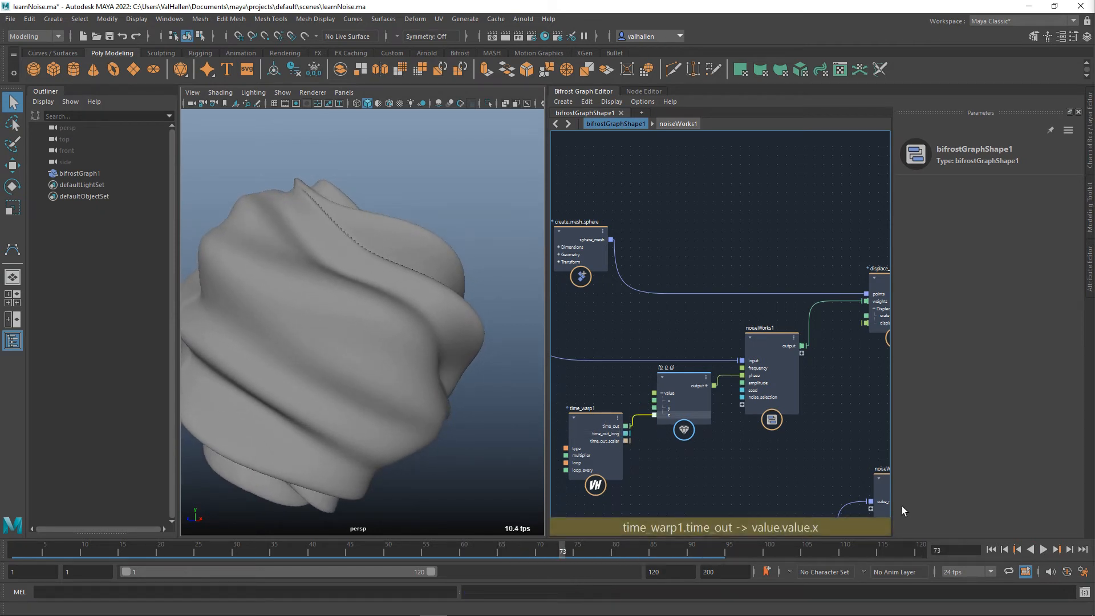
Play the animation from the first frame, stop playback, and examine the displaced sphere and its wireframe from several sides.
{"action": "left_click", "coordinate": [991, 550]}
{"action": "left_click", "coordinate": [1045, 551]}
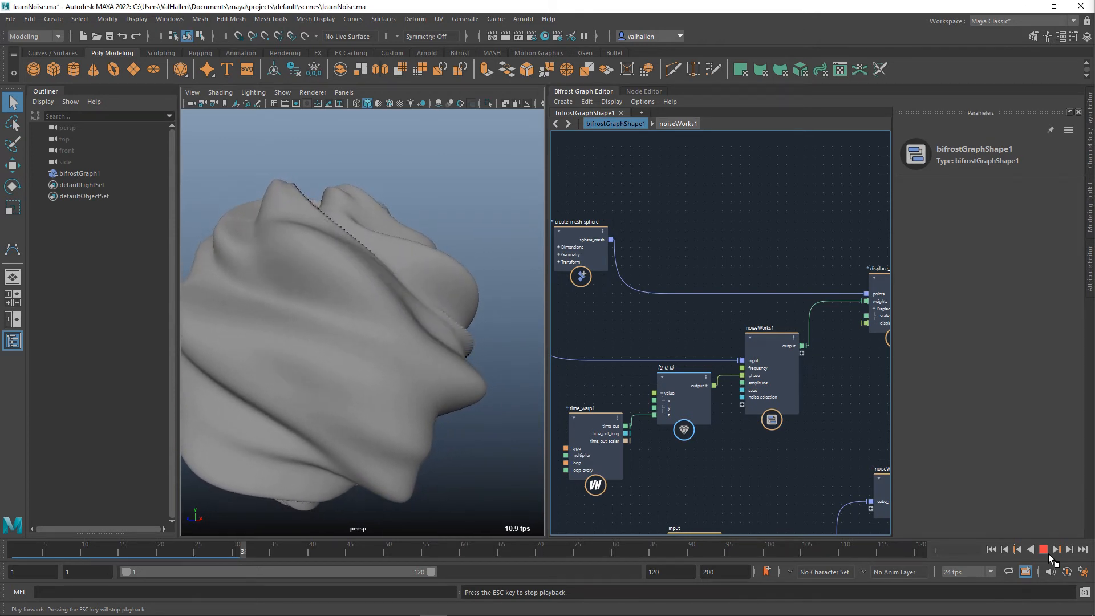
{"action": "left_click", "coordinate": [1044, 551]}
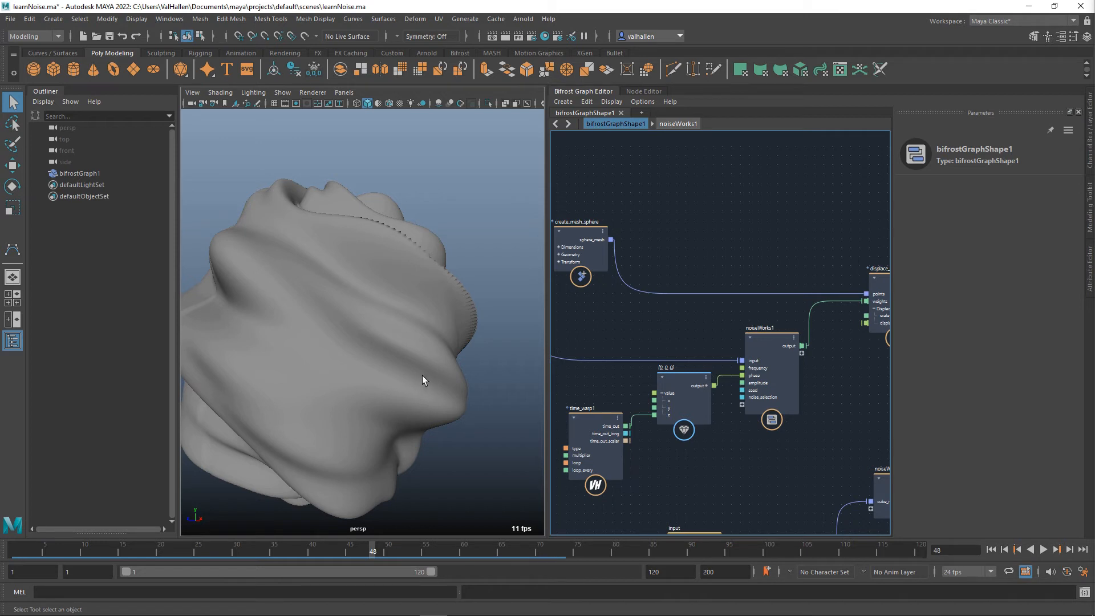
{"action": "scroll", "coordinate": [316, 320], "scroll_direction": "down", "scroll_amount": 6}
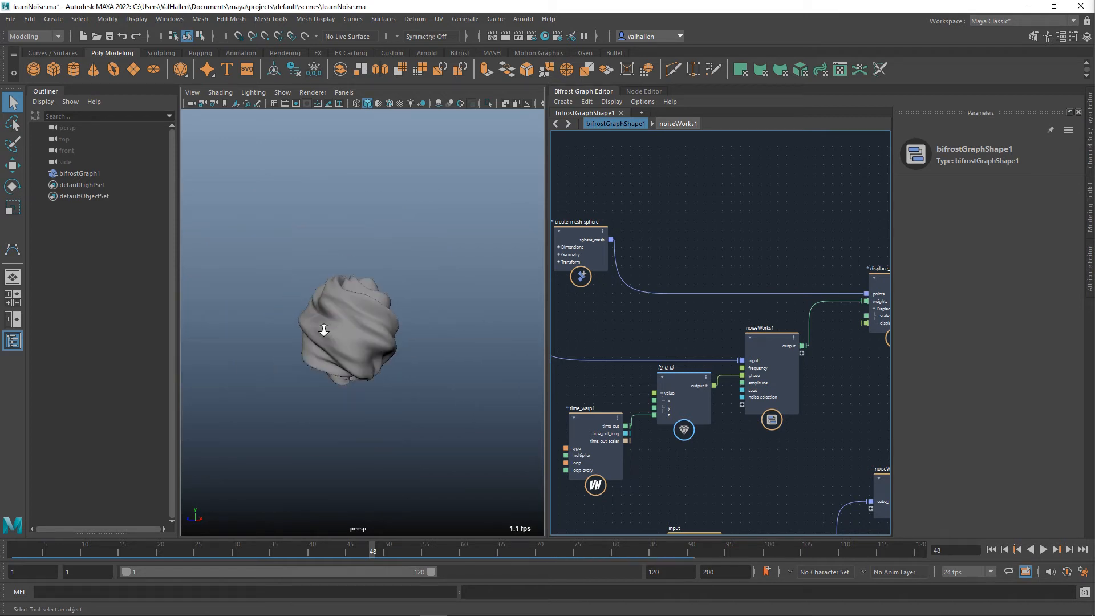
{"action": "scroll", "coordinate": [321, 325], "scroll_direction": "up", "scroll_amount": 4}
{"action": "left_click_drag", "start_coordinate": [365, 344], "coordinate": [573, 363], "text": "alt"}
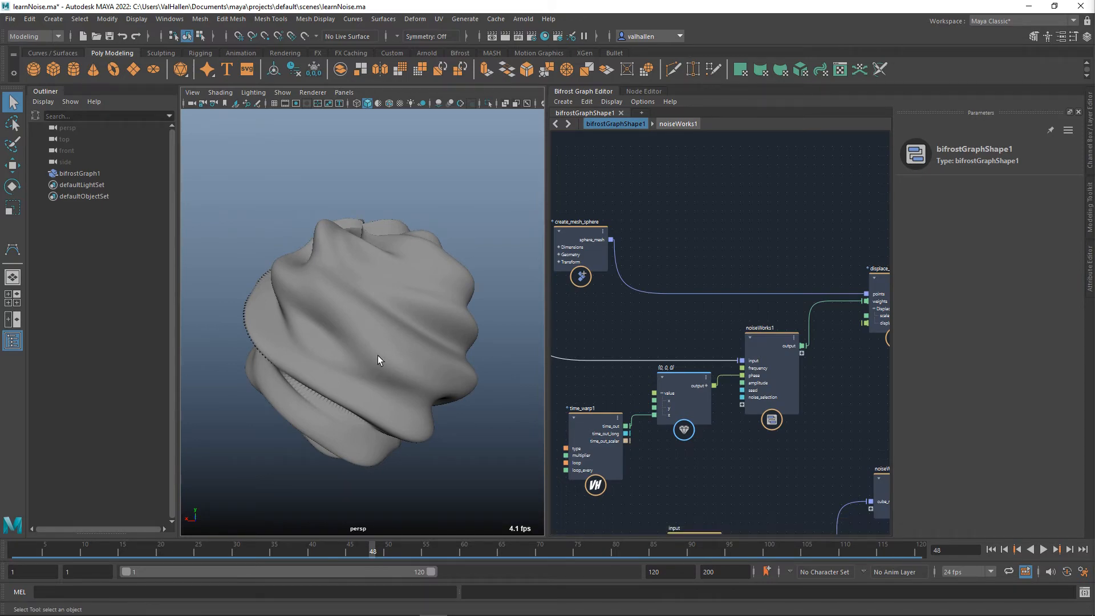
{"action": "left_click", "coordinate": [374, 337]}
{"action": "left_click_drag", "start_coordinate": [403, 411], "coordinate": [404, 350], "text": "alt"}
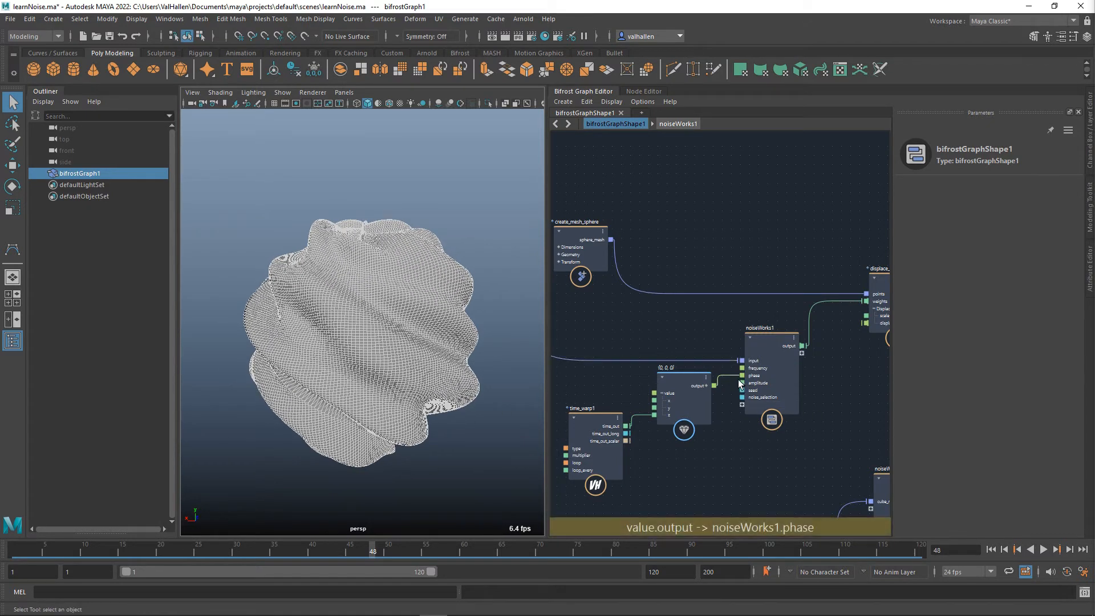
Set noiseWorks1's second and third frequency components to 0.2 and inspect the sphere.
{"action": "middle_click_drag", "start_coordinate": [723, 402], "coordinate": [706, 409]}
{"action": "left_click", "coordinate": [767, 351]}
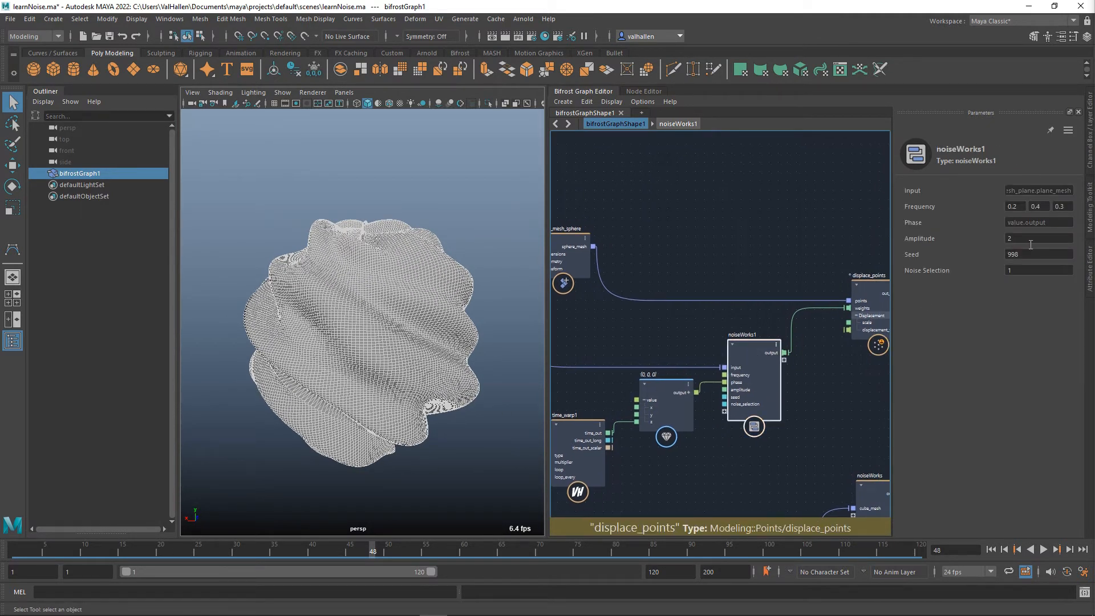
{"action": "double_click", "coordinate": [1048, 207]}
{"action": "type", "text": "0.2"}
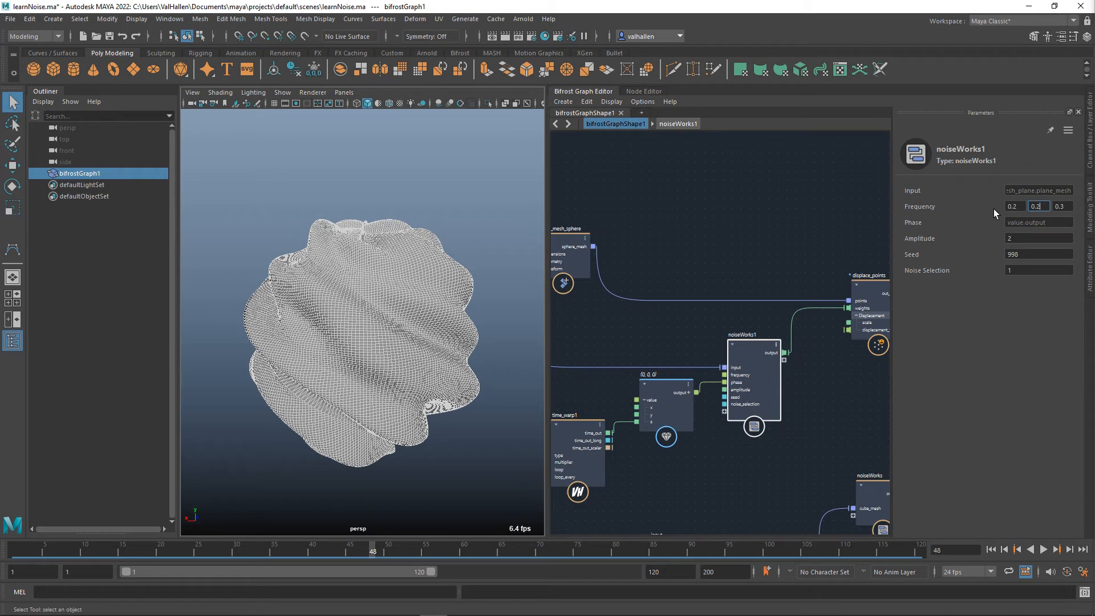
{"action": "key", "text": "Tab"}
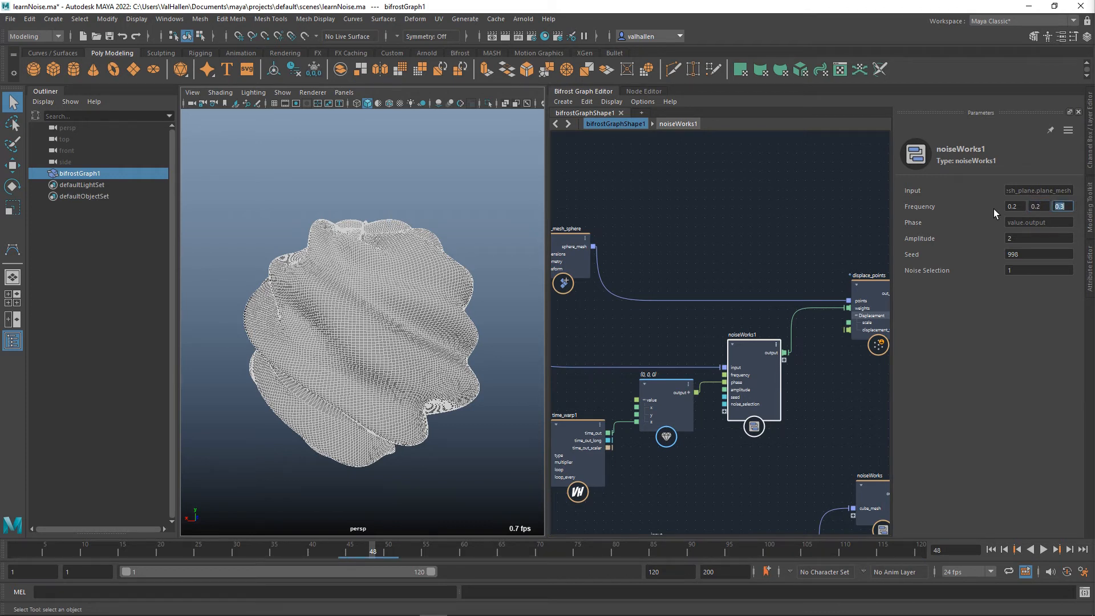
{"action": "type", "text": "0.2"}
{"action": "key", "text": "Return"}
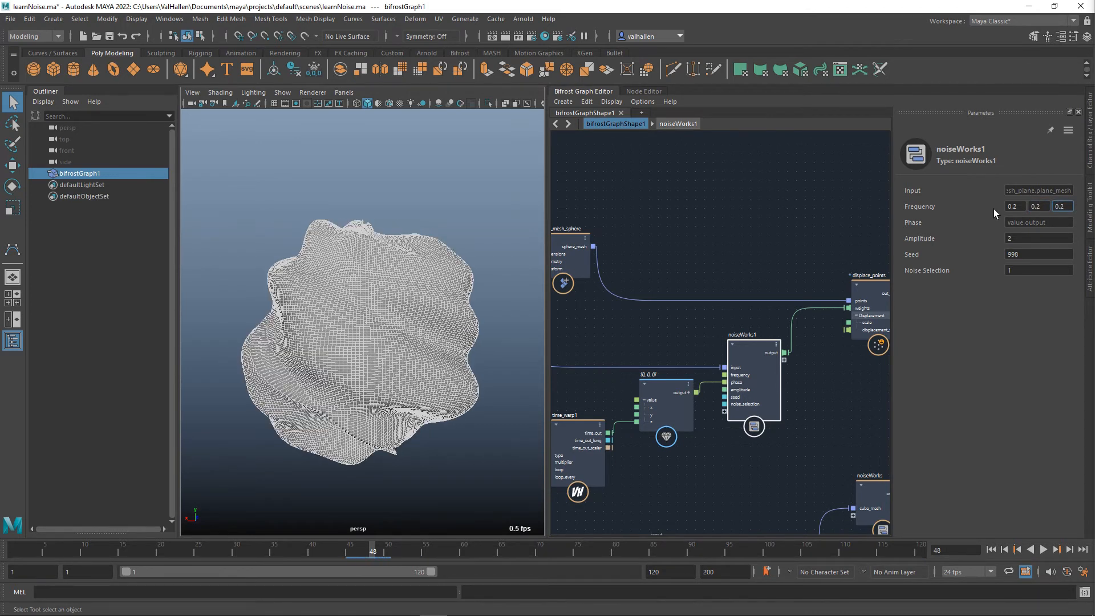
{"action": "left_click_drag", "start_coordinate": [391, 279], "coordinate": [401, 313], "text": "alt"}
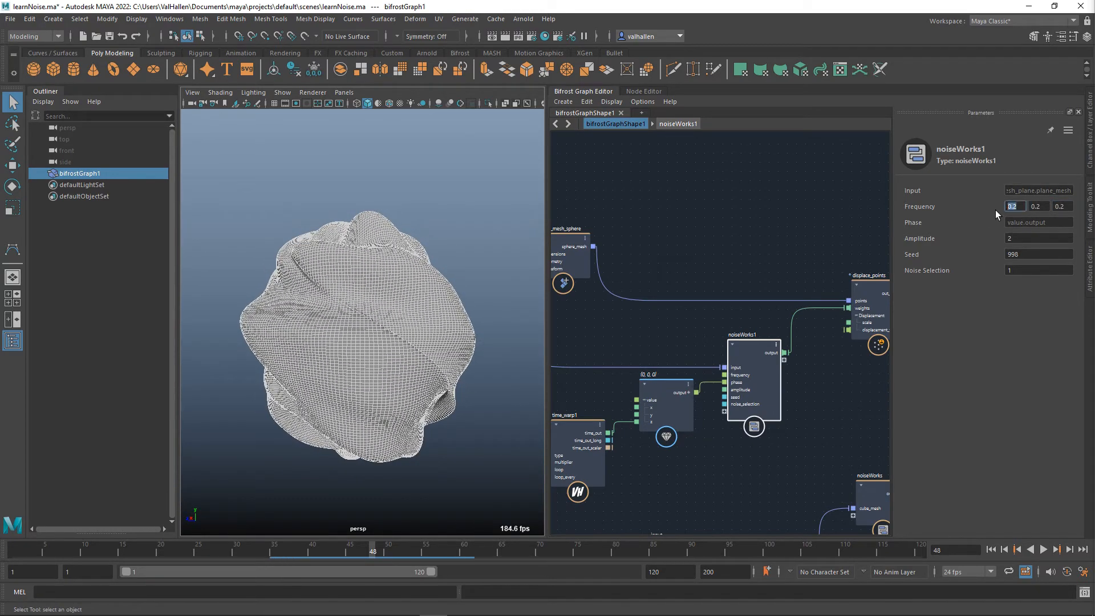
Set all three of noiseWorks1's frequency components to 1 and inspect the denser displacement.
{"action": "key", "text": "Tab"}
{"action": "type", "text": "1"}
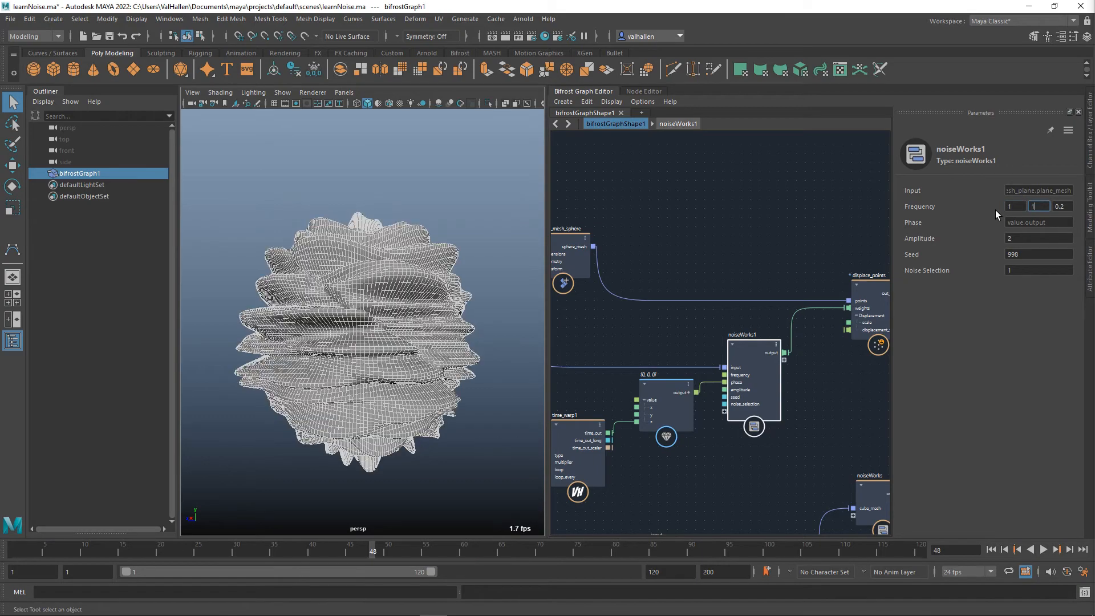
{"action": "key", "text": "Tab"}
{"action": "type", "text": "1"}
{"action": "key", "text": "Return"}
{"action": "left_click_drag", "start_coordinate": [376, 399], "coordinate": [559, 391], "text": "alt"}
{"action": "scroll", "coordinate": [386, 343], "scroll_direction": "up", "scroll_amount": 3}
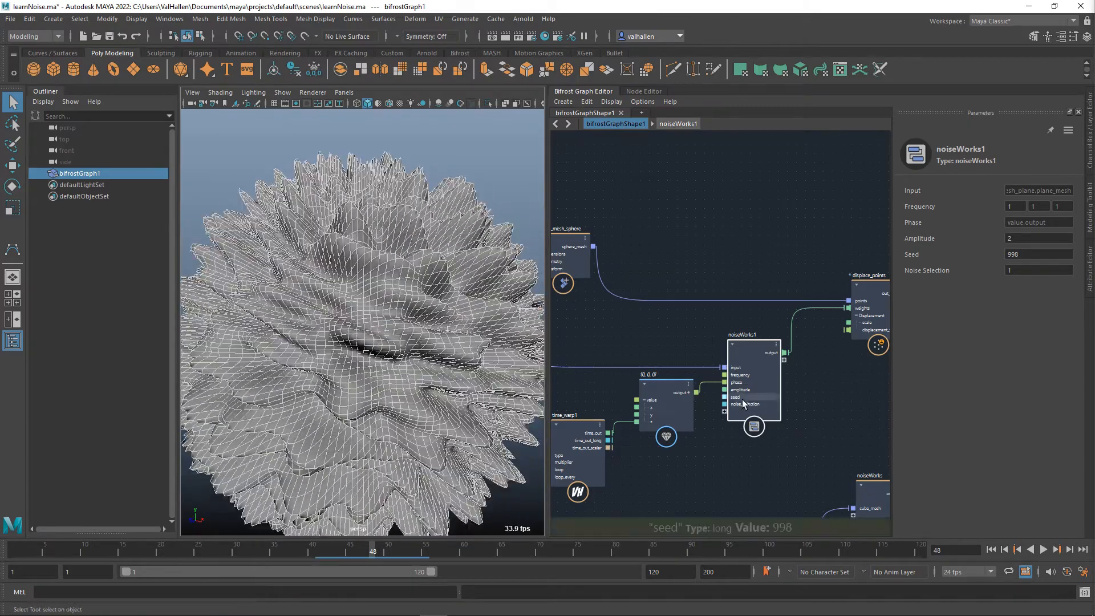
Disconnect the value node from noiseWorks1's phase and return to the first frame.
{"action": "left_click", "coordinate": [717, 408]}
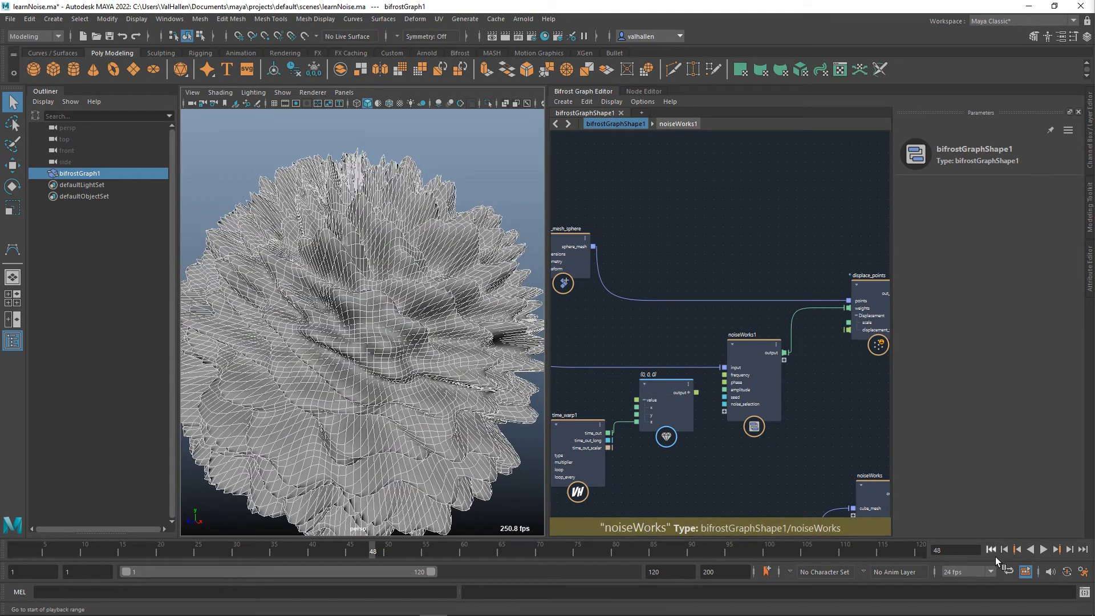
{"action": "left_click", "coordinate": [993, 554]}
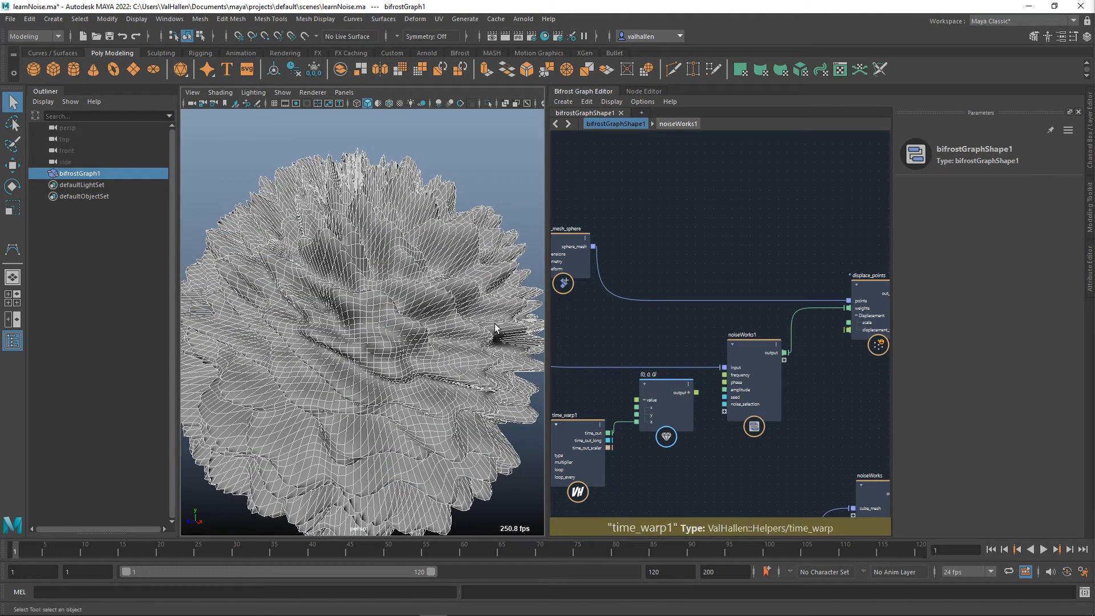
Set noiseWorks1's amplitude to 1 and its seed to 90, and examine the displacement around the sphere's pole.
{"action": "left_click", "coordinate": [754, 357]}
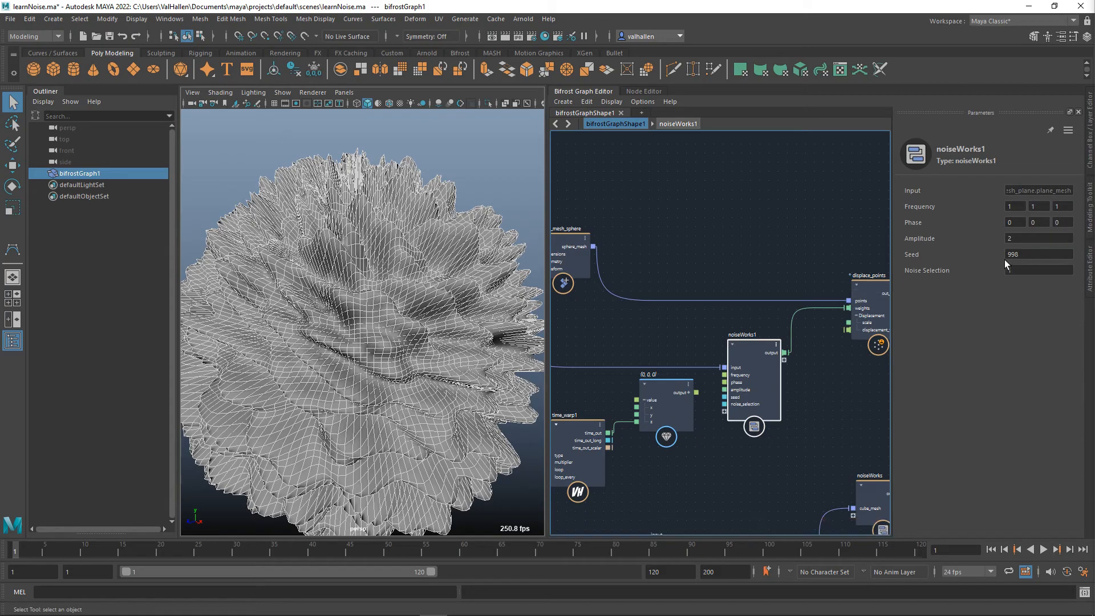
{"action": "left_click", "coordinate": [1012, 238]}
{"action": "key", "text": "Return"}
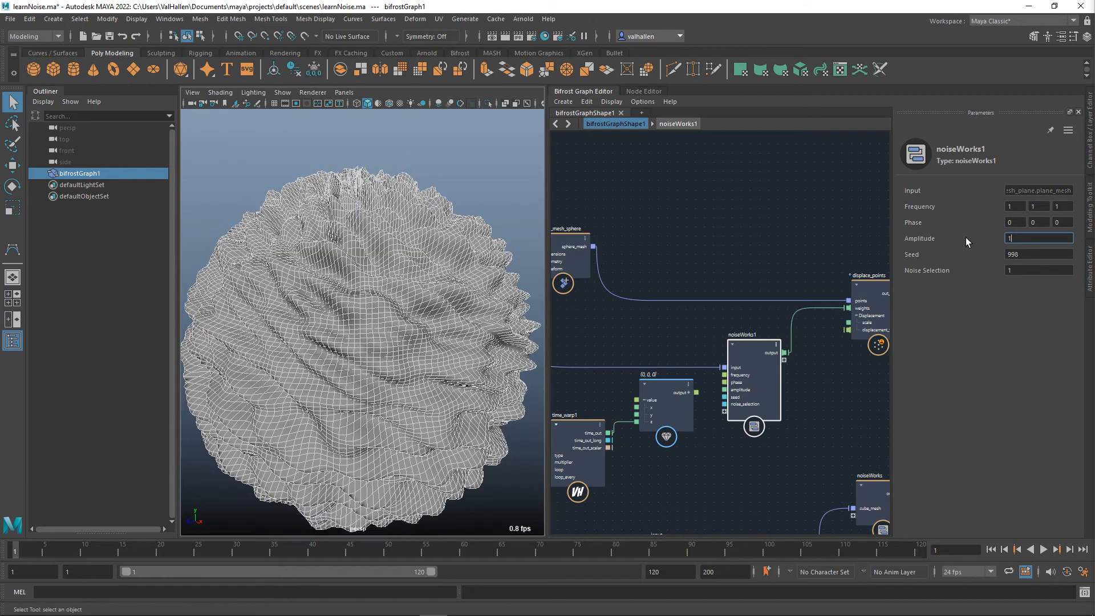
{"action": "left_click_drag", "start_coordinate": [471, 342], "coordinate": [392, 344], "text": "alt"}
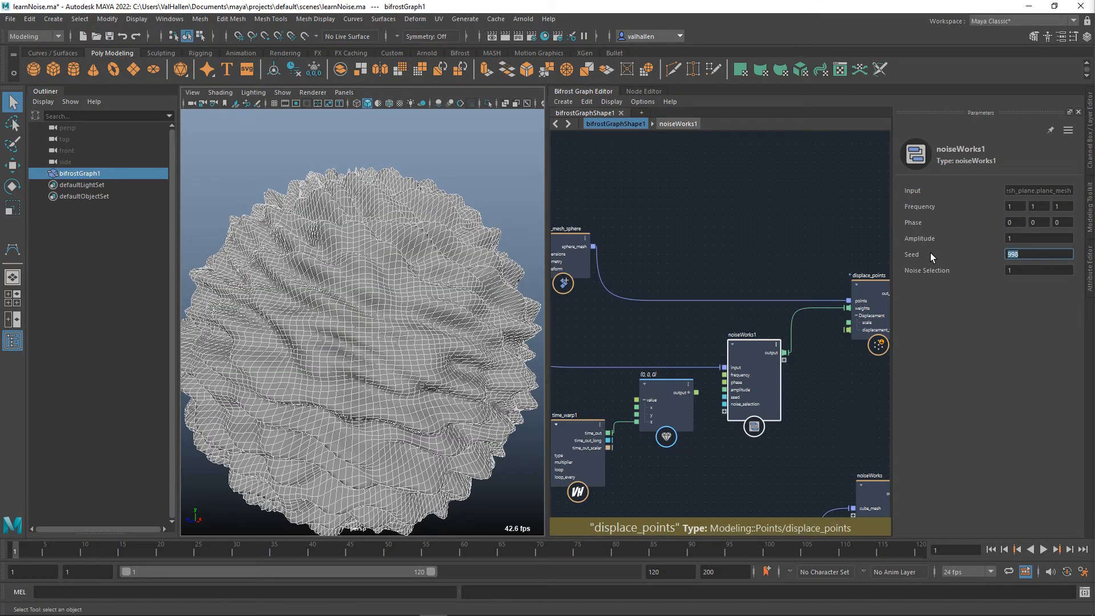
{"action": "key", "text": "Return"}
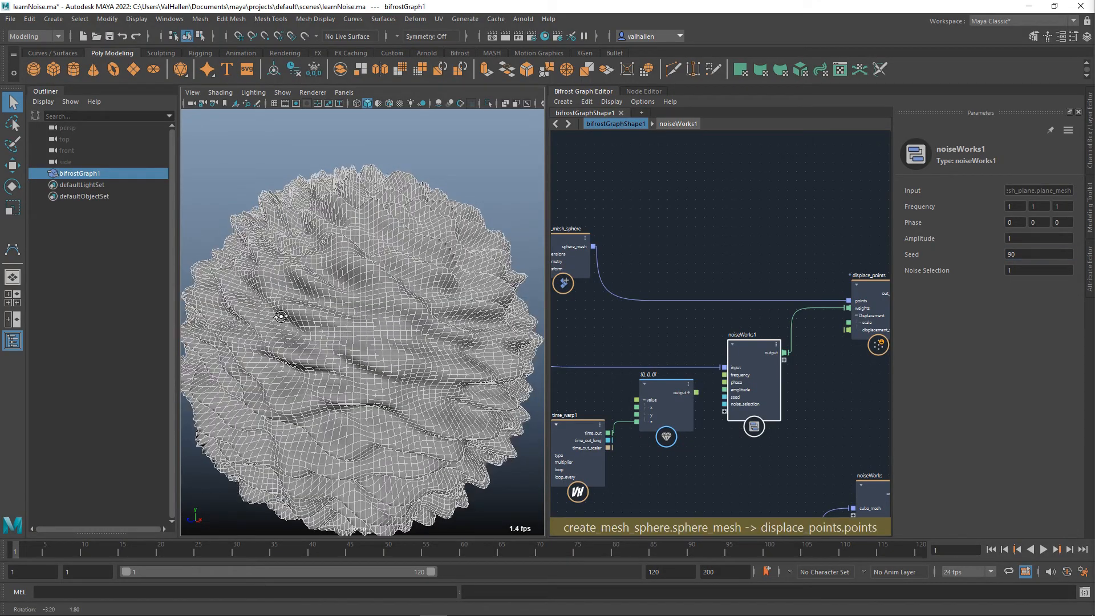
{"action": "left_click_drag", "start_coordinate": [281, 325], "coordinate": [297, 340], "text": "alt"}
{"action": "scroll", "coordinate": [349, 271], "scroll_direction": "up", "scroll_amount": 5}
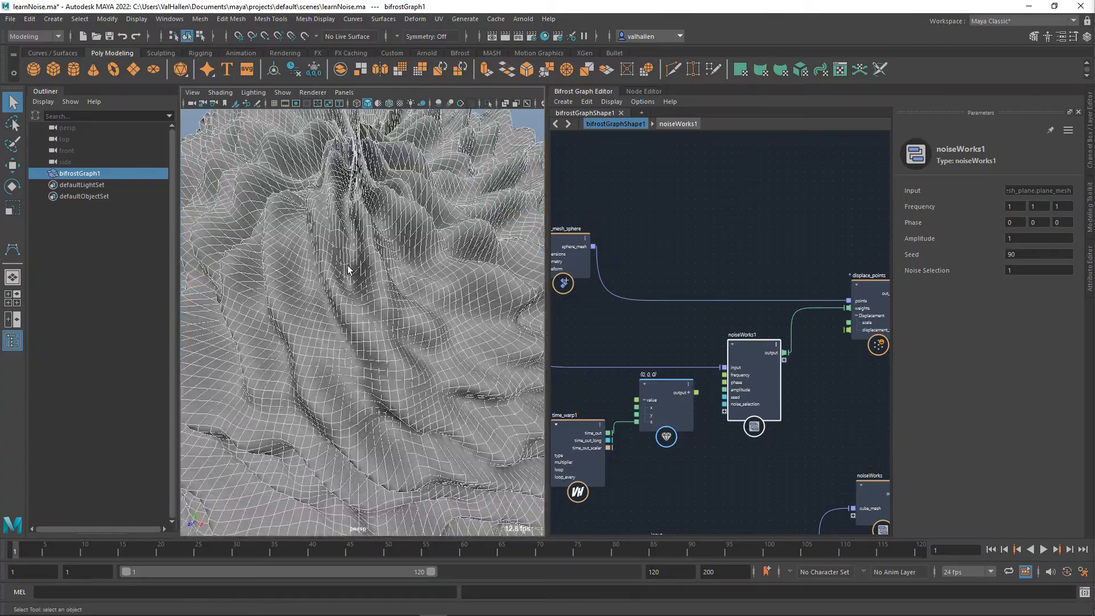
{"action": "left_click_drag", "start_coordinate": [348, 272], "coordinate": [388, 325], "text": "alt"}
{"action": "scroll", "coordinate": [418, 386], "scroll_direction": "down", "scroll_amount": 10}
{"action": "scroll", "coordinate": [396, 337], "scroll_direction": "up", "scroll_amount": 5}
{"action": "left_click", "coordinate": [456, 253]}
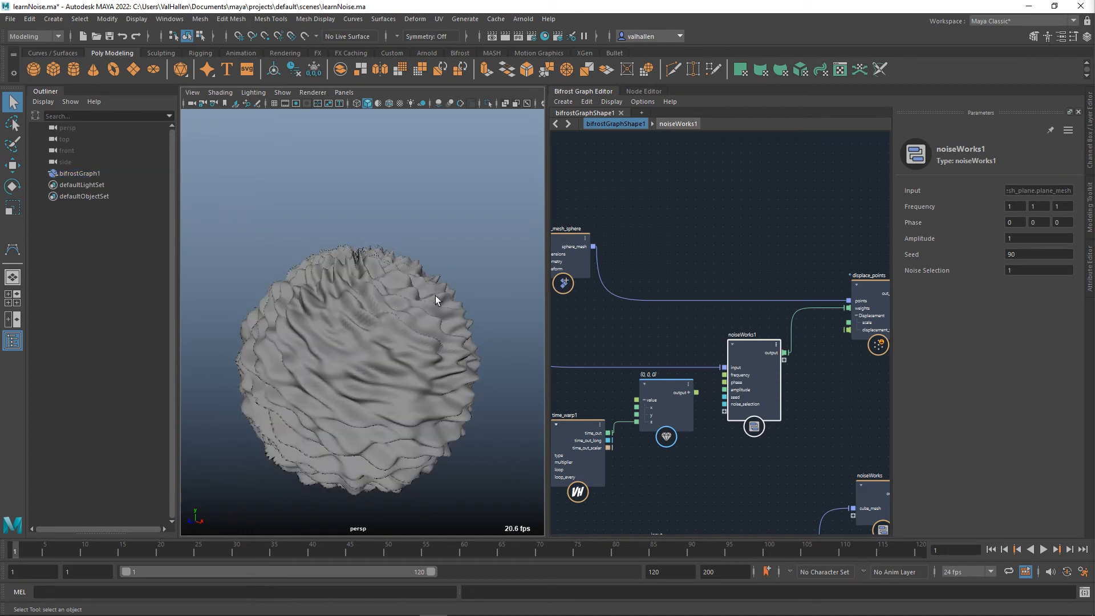
{"action": "middle_click_drag", "start_coordinate": [435, 295], "coordinate": [434, 287], "text": "alt"}
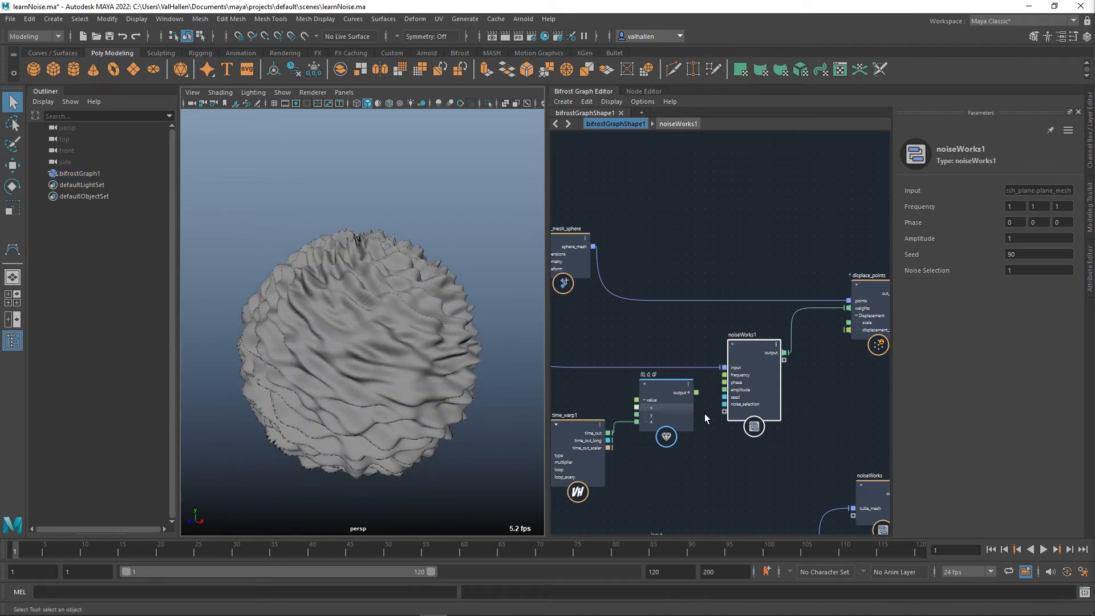
Insert an update_mesh_normals node into the connection between create_mesh_sphere and displace_points.
{"action": "middle_click_drag", "start_coordinate": [824, 396], "coordinate": [898, 402], "text": "alt"}
{"action": "middle_click_drag", "start_coordinate": [681, 331], "coordinate": [683, 339], "text": "alt"}
{"action": "left_click_drag", "start_coordinate": [636, 252], "coordinate": [554, 232]}
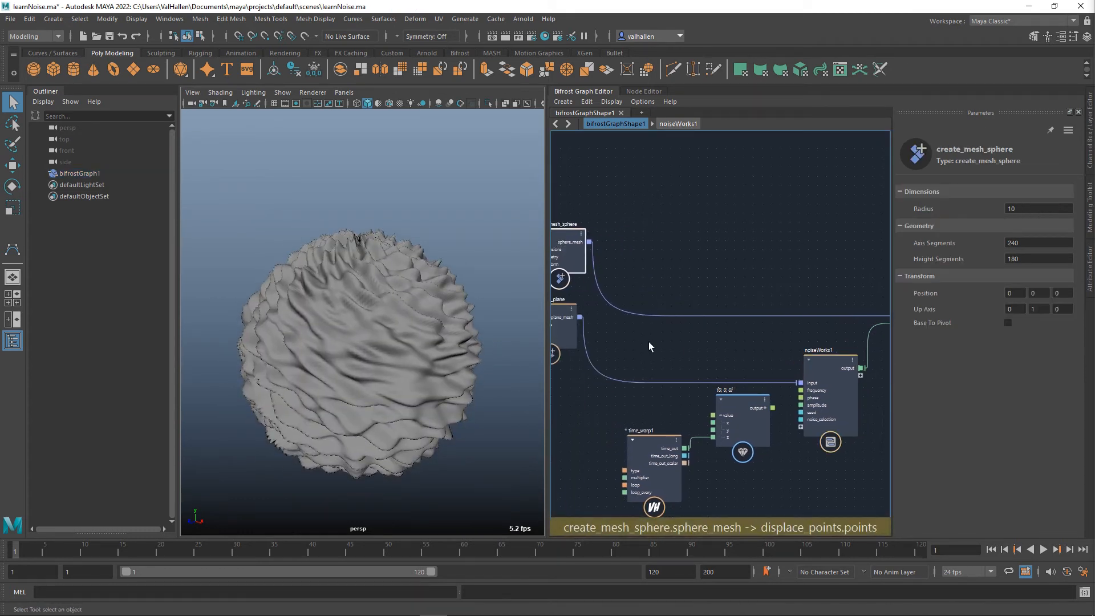
{"action": "left_click", "coordinate": [666, 305]}
{"action": "key", "text": "Tab"}
{"action": "type", "text": "update"}
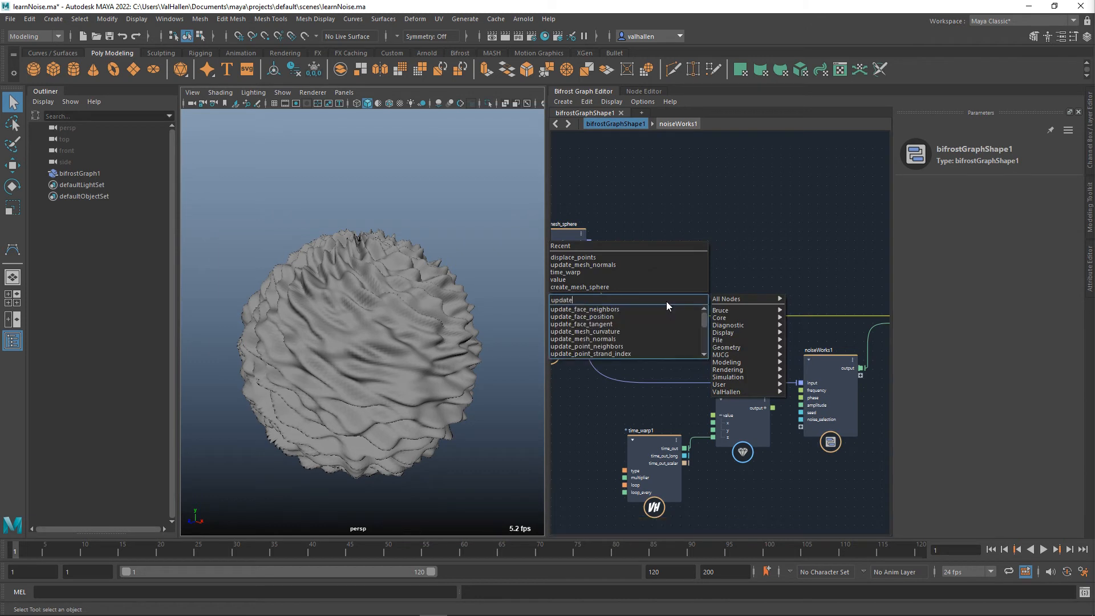
{"action": "left_click", "coordinate": [620, 340]}
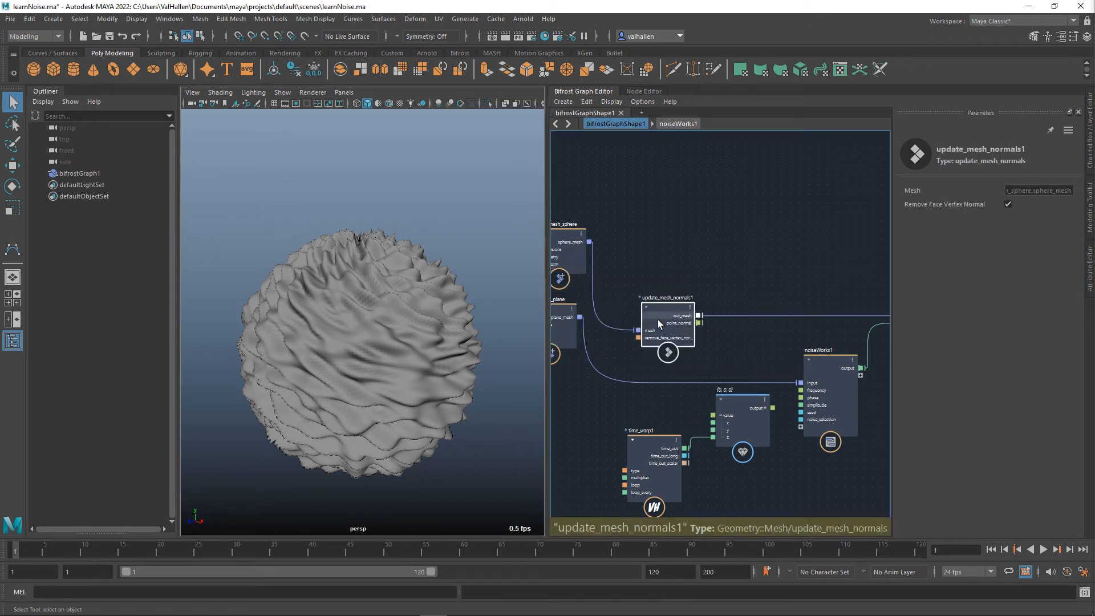
{"action": "left_click_drag", "start_coordinate": [671, 317], "coordinate": [770, 290]}
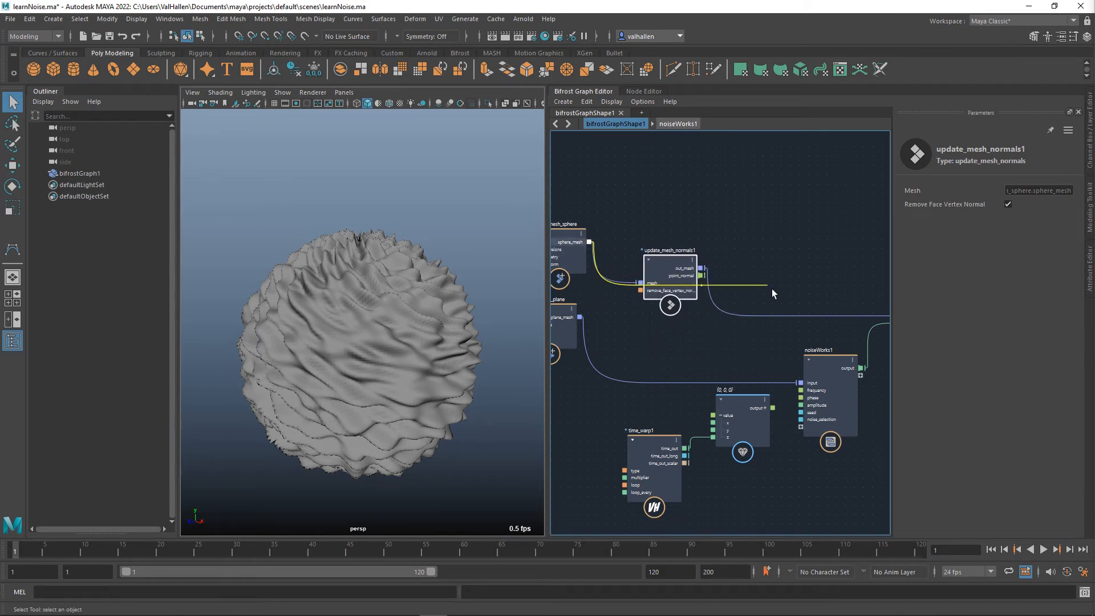
Connect sphere_mesh directly to displace_points again, bypassing the newly added update_mesh_normals1, and inspect the sphere.
{"action": "left_click_drag", "start_coordinate": [589, 242], "coordinate": [759, 325]}
{"action": "middle_click_drag", "start_coordinate": [699, 294], "coordinate": [572, 282], "text": "alt"}
{"action": "left_click_drag", "start_coordinate": [775, 304], "coordinate": [774, 283]}
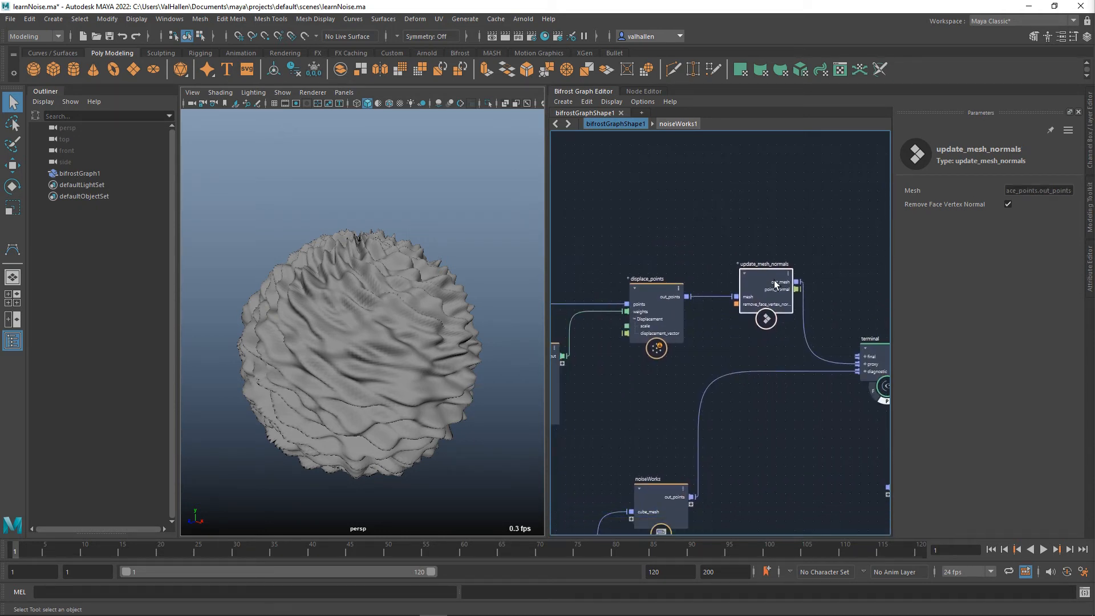
{"action": "middle_click_drag", "start_coordinate": [641, 246], "coordinate": [736, 248], "text": "alt"}
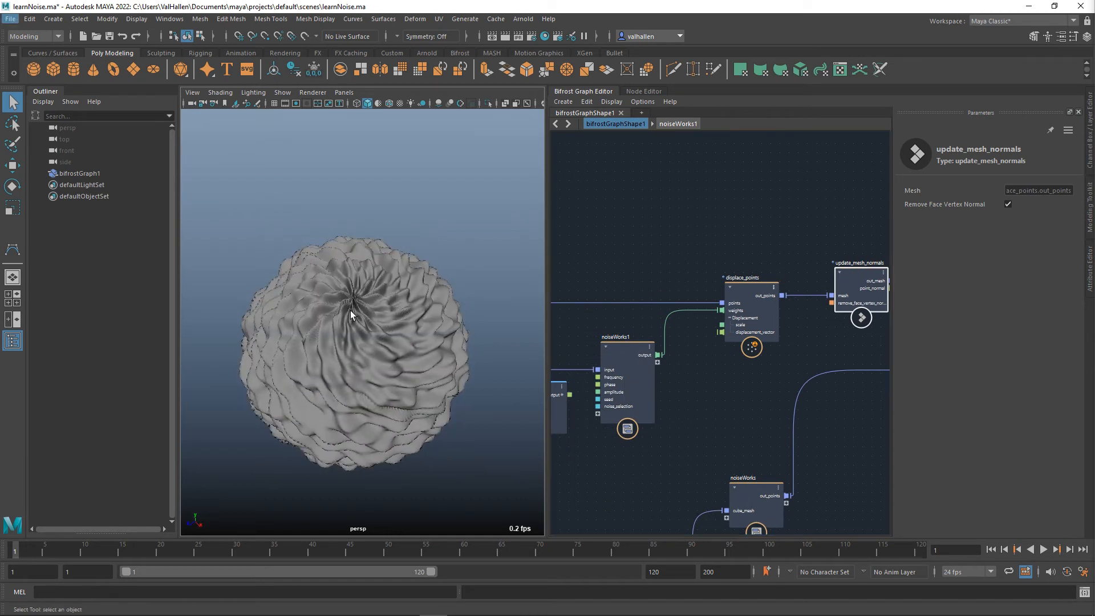
{"action": "left_click_drag", "start_coordinate": [350, 315], "coordinate": [373, 330], "text": "alt"}
{"action": "middle_click_drag", "start_coordinate": [751, 386], "coordinate": [854, 375], "text": "alt"}
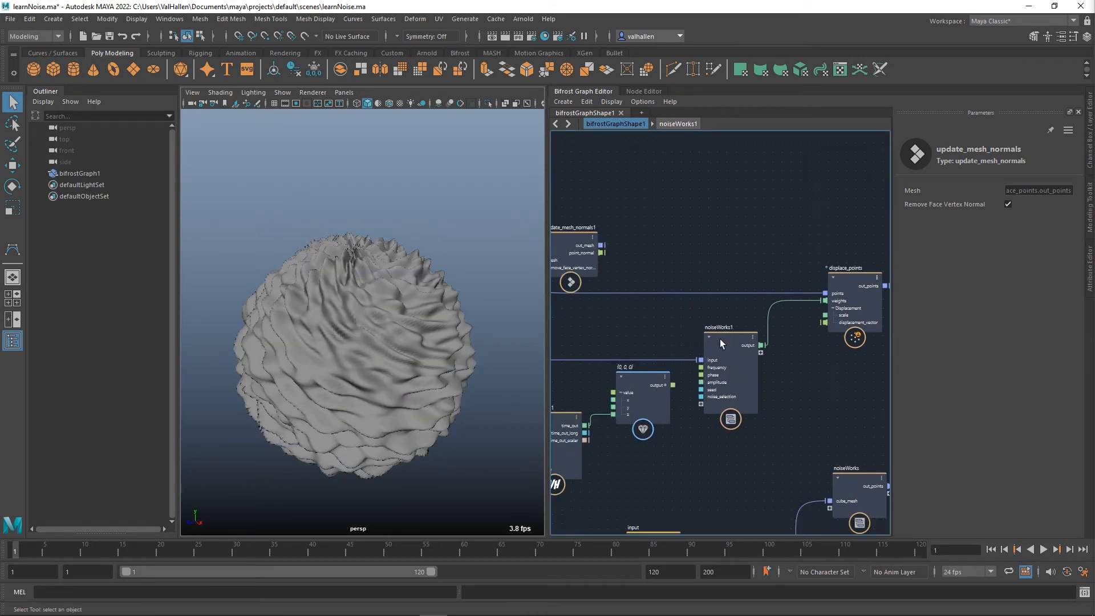
Set noiseWorks1's amplitude to 0.
{"action": "left_click", "coordinate": [720, 340]}
{"action": "double_click", "coordinate": [1030, 241]}
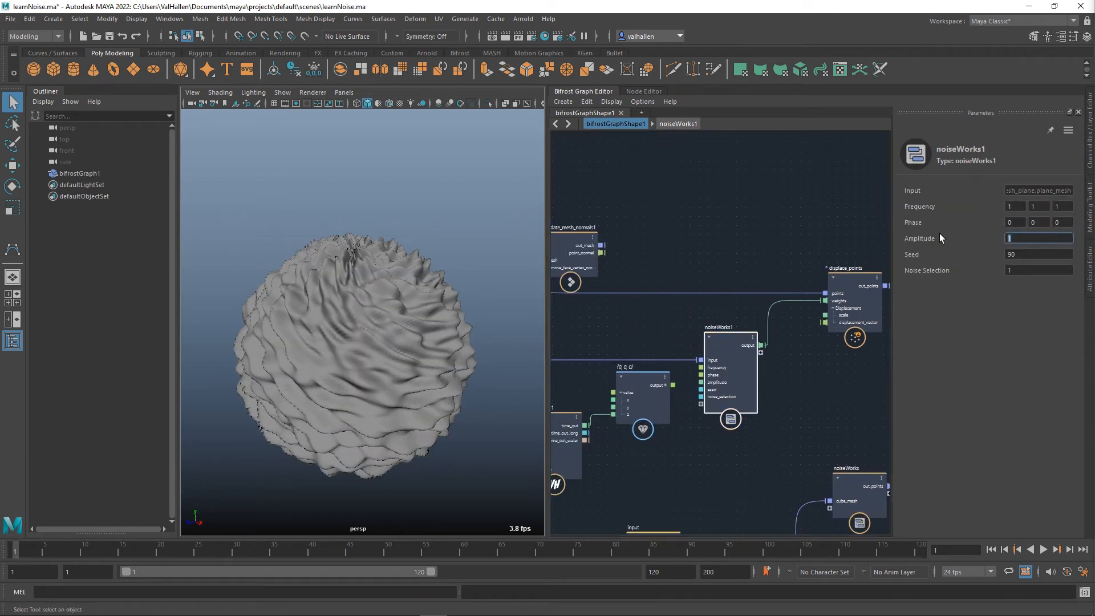
{"action": "type", "text": "0"}
{"action": "key", "text": "Return"}
Examine the wireframe topology of the undisplaced sphere around its pole.
{"action": "left_click", "coordinate": [369, 382]}
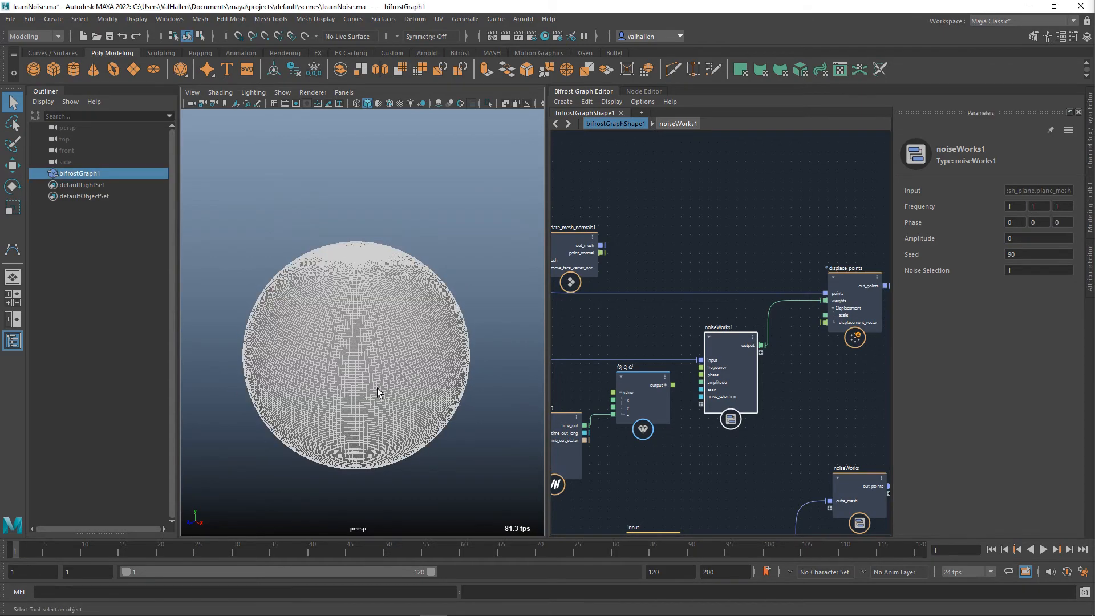
{"action": "scroll", "coordinate": [395, 407], "scroll_direction": "up", "scroll_amount": 4}
{"action": "left_click_drag", "start_coordinate": [416, 359], "coordinate": [410, 386], "text": "alt"}
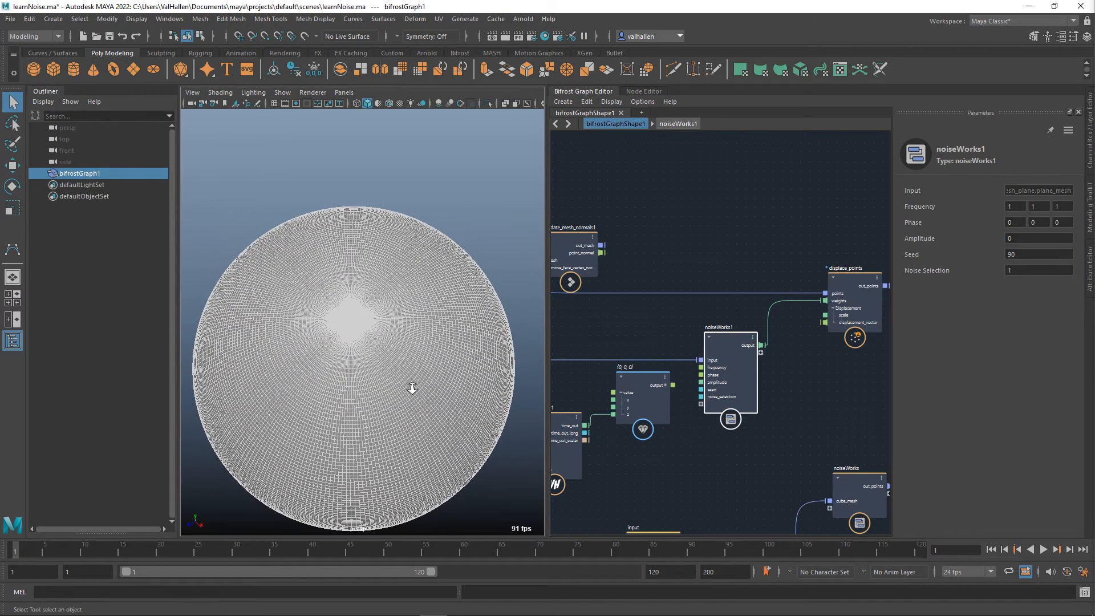
{"action": "scroll", "coordinate": [414, 349], "scroll_direction": "up", "scroll_amount": 2}
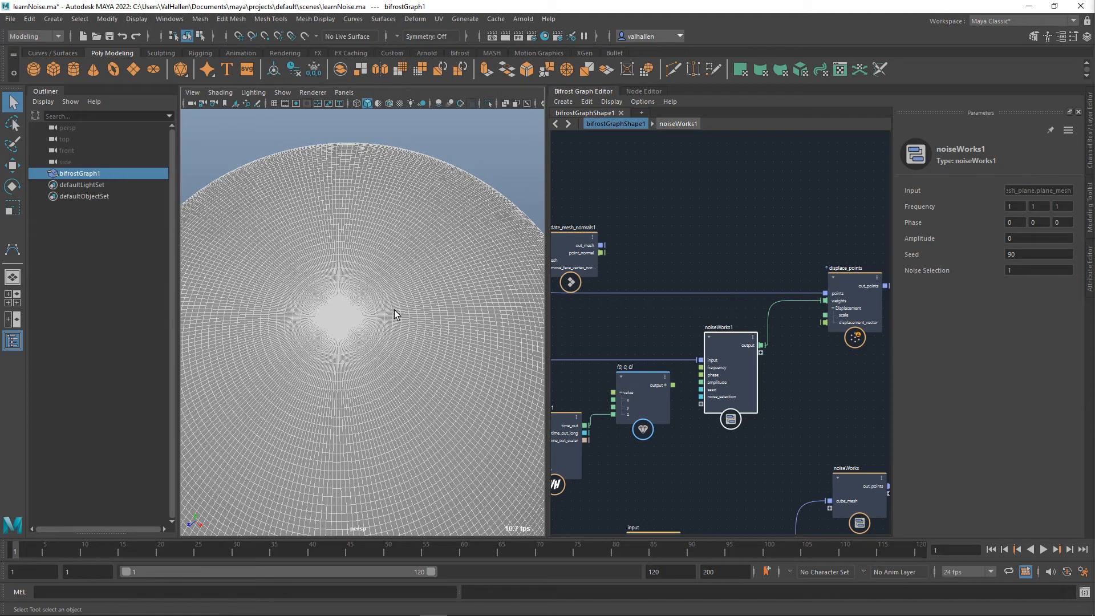
{"action": "left_click_drag", "start_coordinate": [421, 360], "coordinate": [408, 302], "text": "alt"}
{"action": "scroll", "coordinate": [421, 335], "scroll_direction": "down", "scroll_amount": 8}
{"action": "scroll", "coordinate": [408, 338], "scroll_direction": "up", "scroll_amount": 3}
{"action": "left_click", "coordinate": [489, 301]}
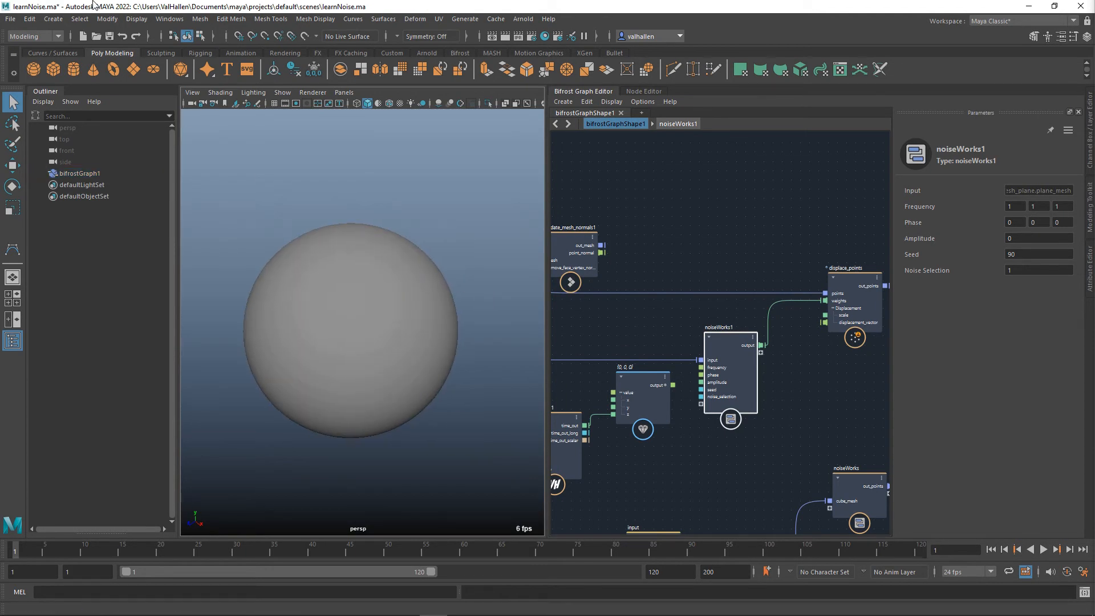
Create a polygon platonic solid as an Icosahedron in Triangles mode with 12 subdivisions, radius 10 and spherical inflation 1.
{"action": "left_click", "coordinate": [53, 18]}
{"action": "mouse_move", "coordinate": [114, 59]}
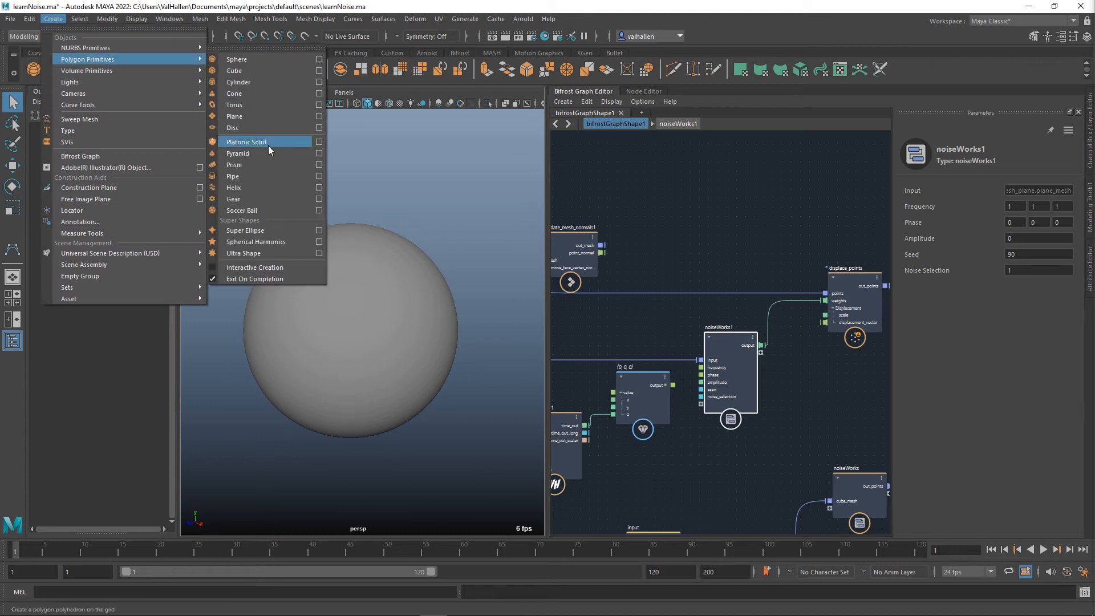
{"action": "left_click", "coordinate": [318, 142]}
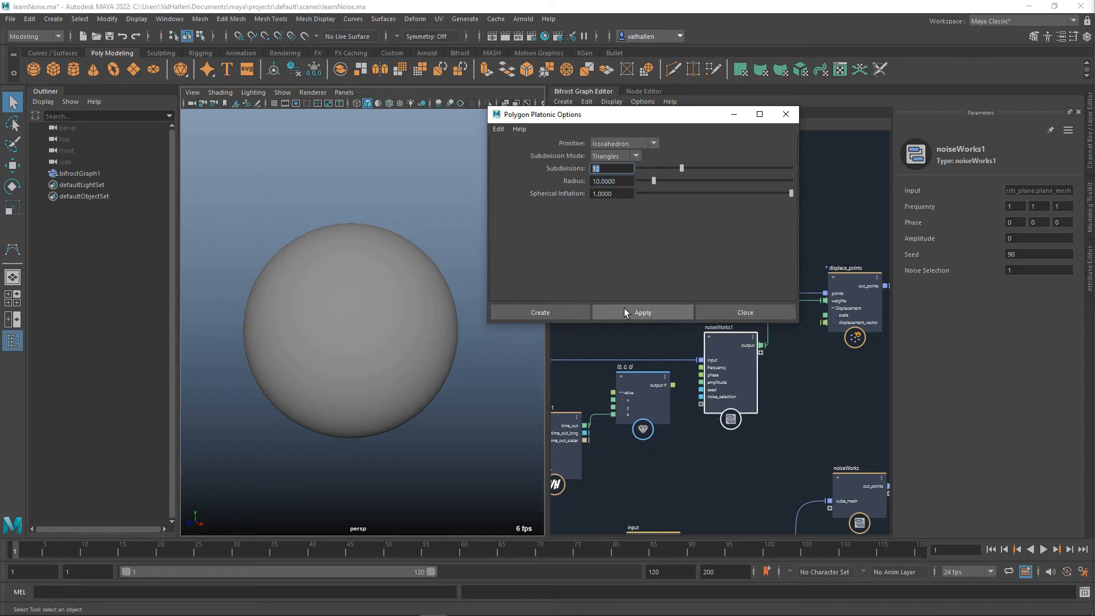
{"action": "left_click", "coordinate": [562, 313]}
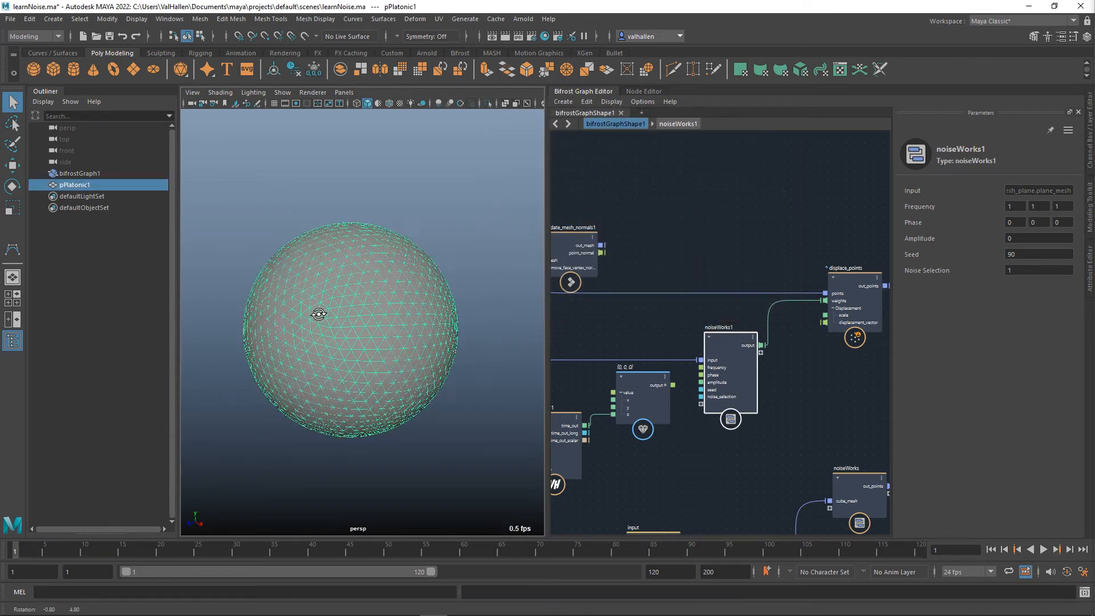
Bring pPlatonic1 into the Bifrost graph as an input node and hide the original mesh in the scene.
{"action": "left_click", "coordinate": [97, 173]}
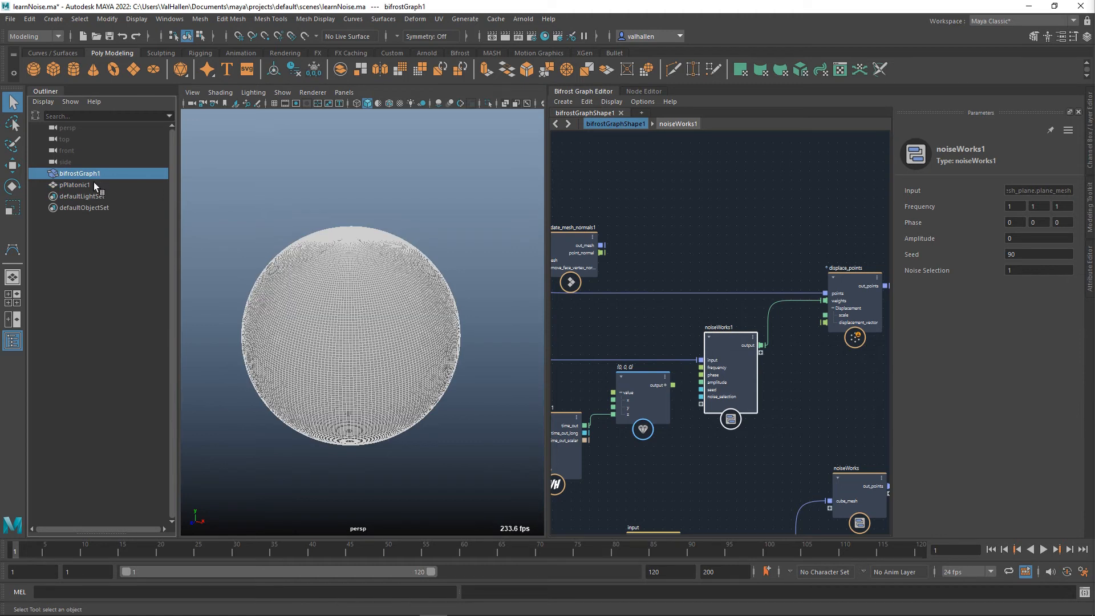
{"action": "left_click", "coordinate": [91, 185]}
{"action": "middle_click_drag", "start_coordinate": [648, 268], "coordinate": [848, 235]}
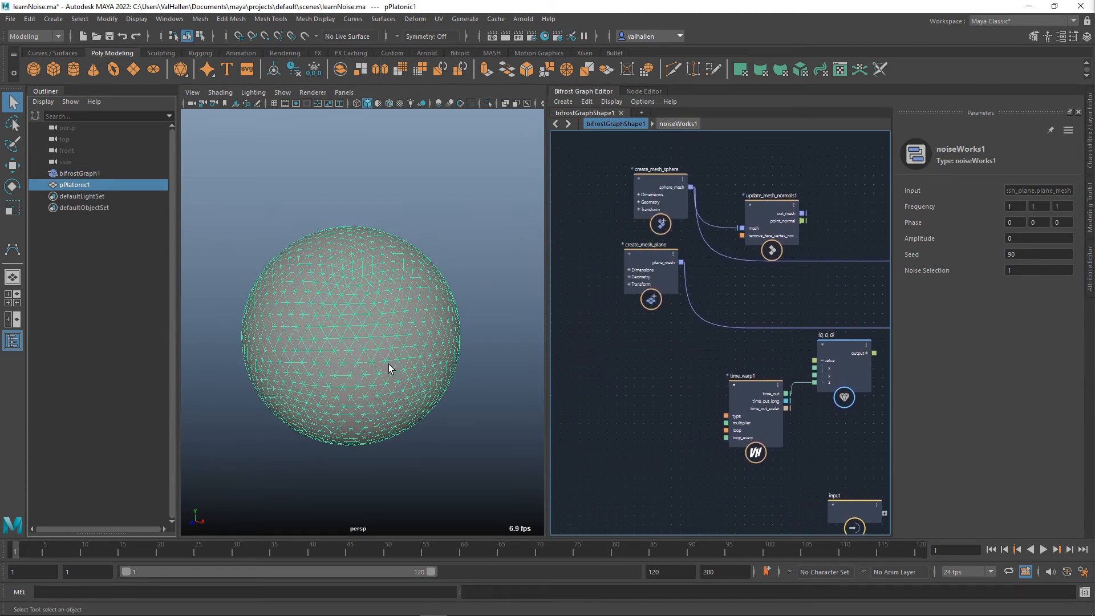
{"action": "middle_click_drag", "start_coordinate": [78, 187], "coordinate": [604, 362]}
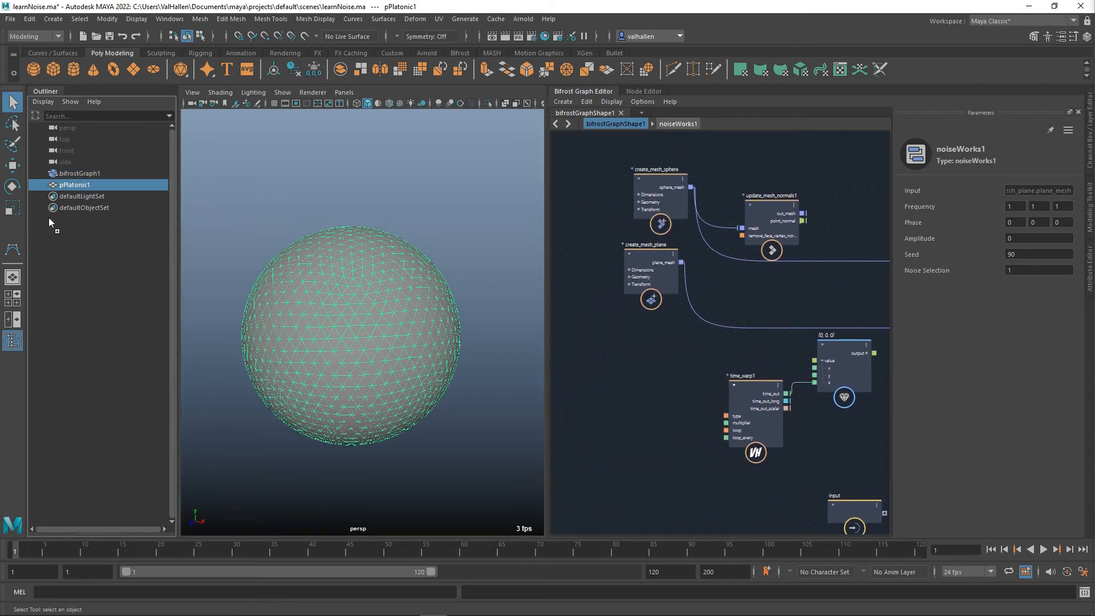
{"action": "key", "text": "h"}
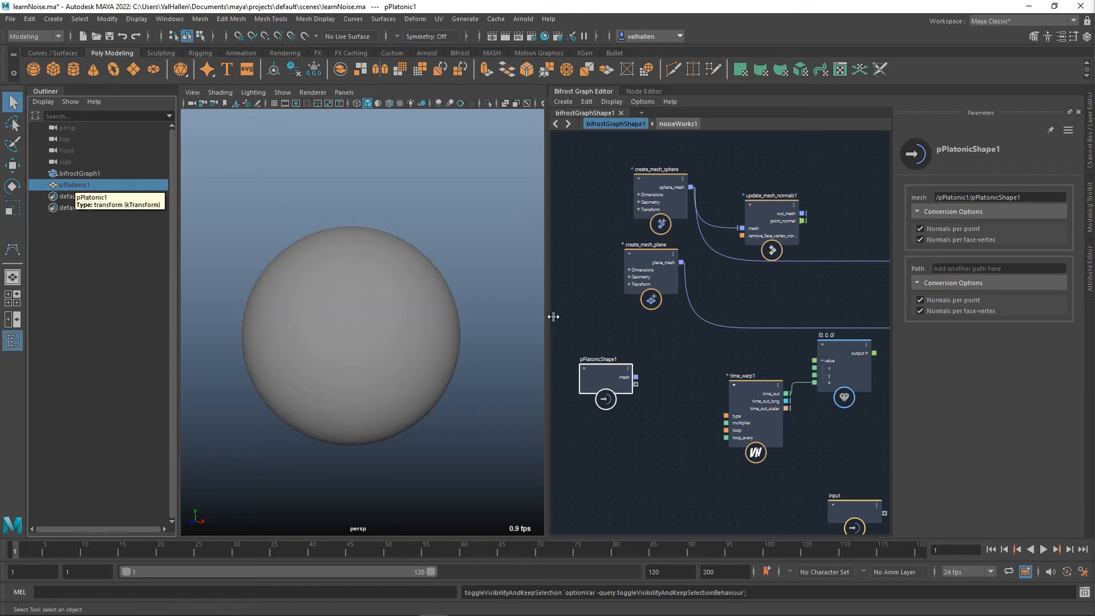
Rearrange the graph by moving update_mesh_normals1 out of the way and placing pPlatonicShape1 just after the create_mesh nodes.
{"action": "middle_click_drag", "start_coordinate": [637, 316], "coordinate": [646, 348], "text": "alt"}
{"action": "left_click_drag", "start_coordinate": [627, 407], "coordinate": [707, 177]}
{"action": "middle_click_drag", "start_coordinate": [786, 252], "coordinate": [753, 290], "text": "alt"}
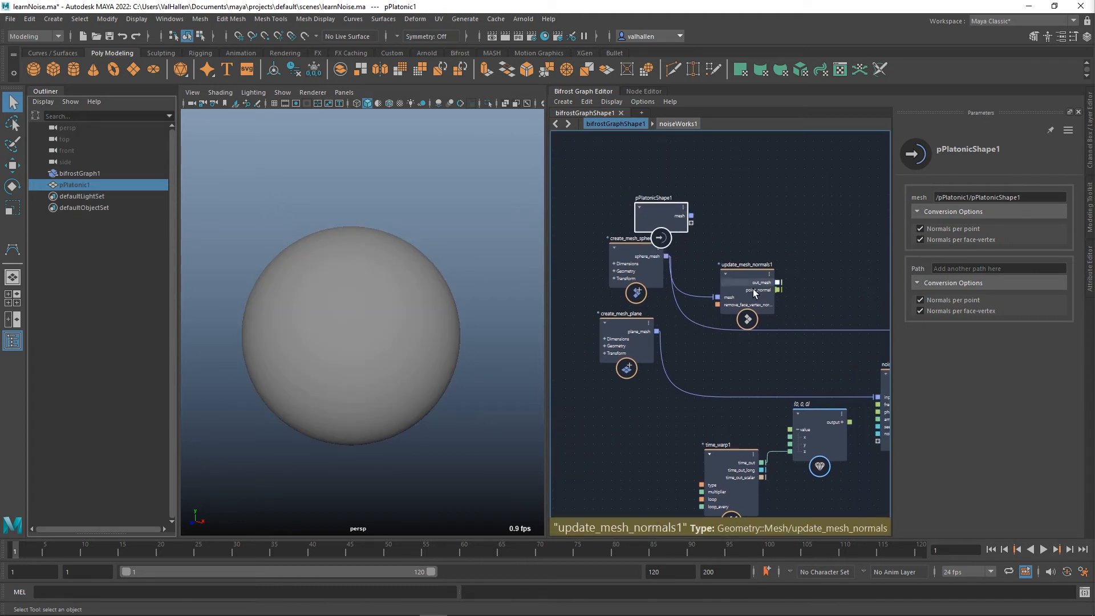
{"action": "left_click_drag", "start_coordinate": [753, 293], "coordinate": [845, 184]}
{"action": "left_click_drag", "start_coordinate": [679, 227], "coordinate": [762, 296]}
{"action": "middle_click_drag", "start_coordinate": [804, 291], "coordinate": [722, 299], "text": "alt"}
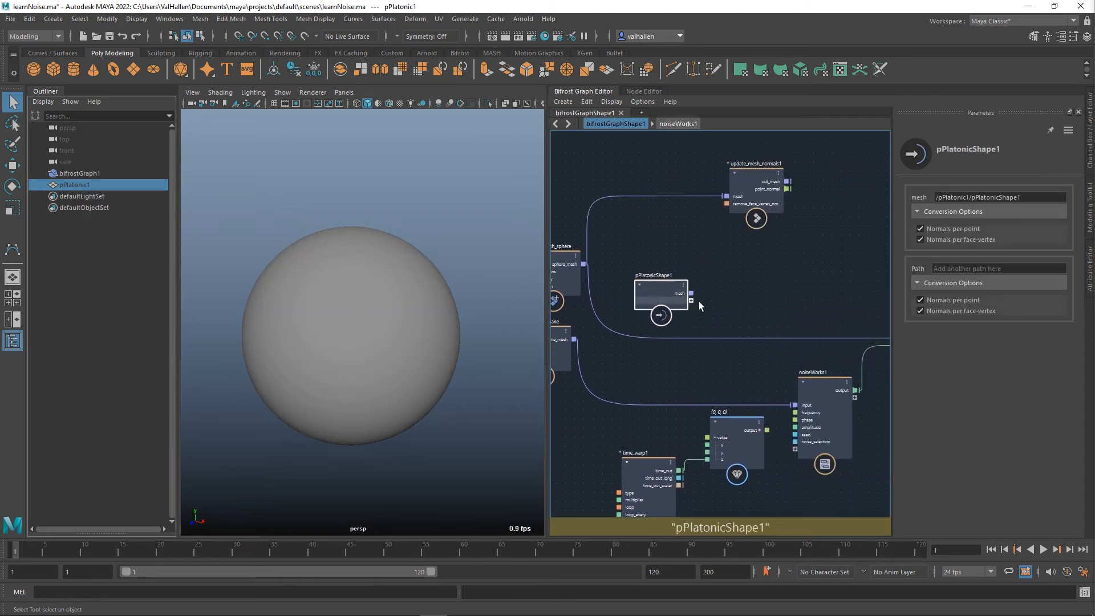
Connect pPlatonicShape1's mesh output to displace_points' points and to noiseWorks1's input, replacing the sphere and plane meshes.
{"action": "left_click", "coordinate": [691, 293]}
{"action": "middle_click_drag", "start_coordinate": [844, 299], "coordinate": [673, 274], "text": "alt"}
{"action": "left_click", "coordinate": [635, 394]}
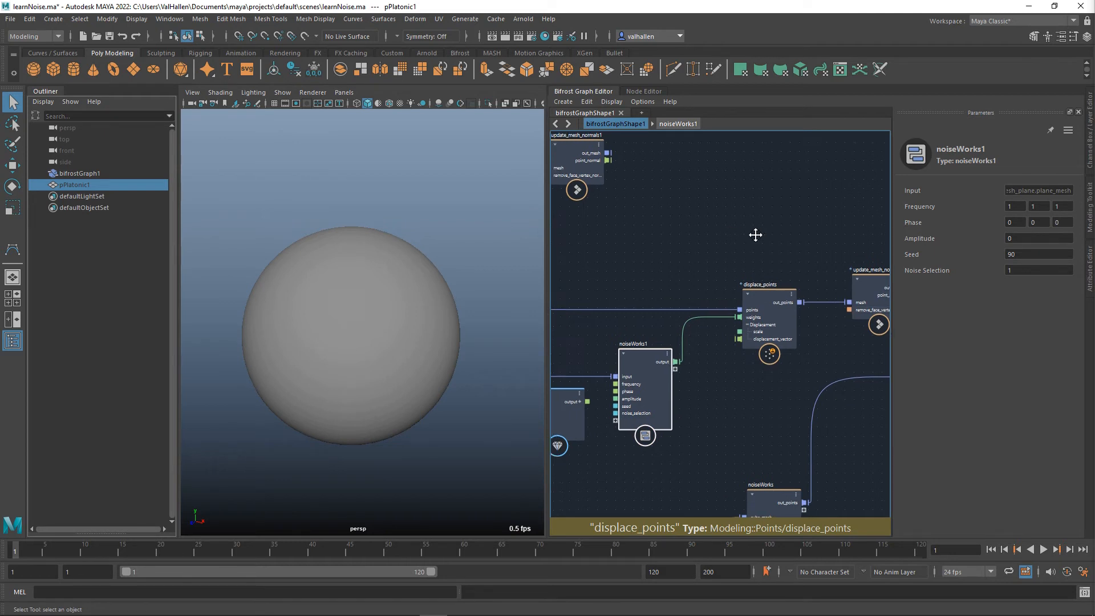
{"action": "middle_click_drag", "start_coordinate": [755, 234], "coordinate": [948, 215], "text": "alt"}
{"action": "left_click_drag", "start_coordinate": [683, 255], "coordinate": [660, 275]}
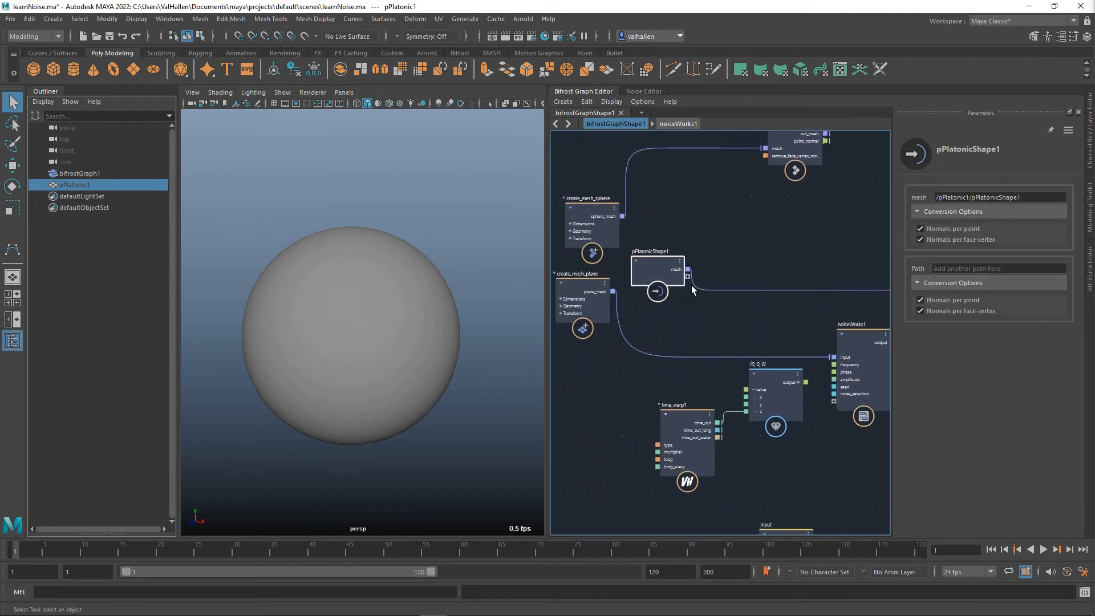
{"action": "left_click_drag", "start_coordinate": [819, 362], "coordinate": [822, 359]}
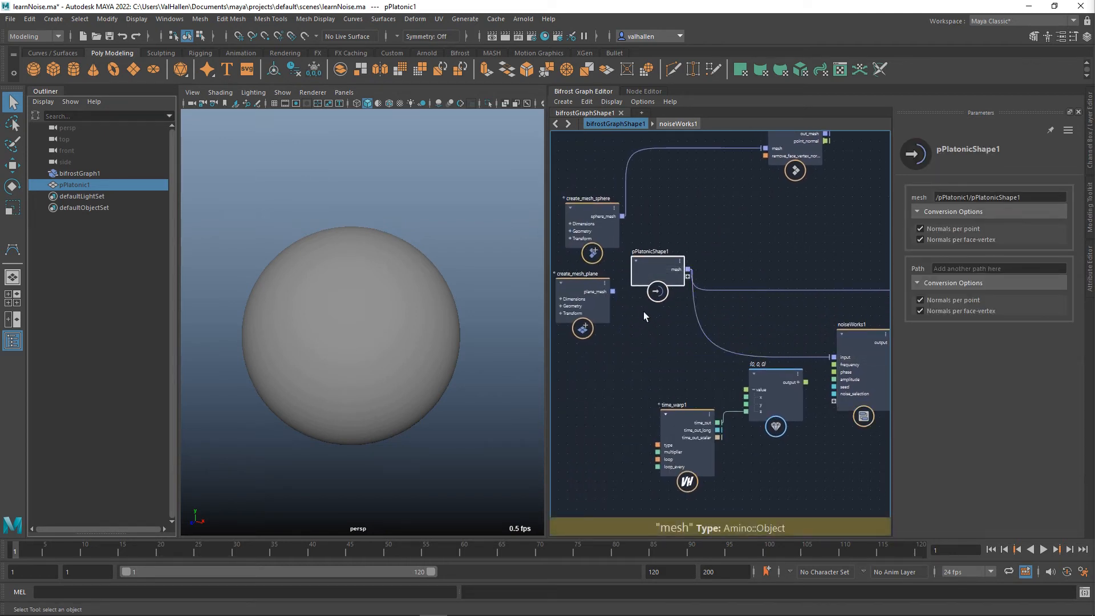
Tidy the graph by moving create_mesh_plane aside and shifting noiseWorks1 up toward the displace_points connection.
{"action": "left_click", "coordinate": [577, 295]}
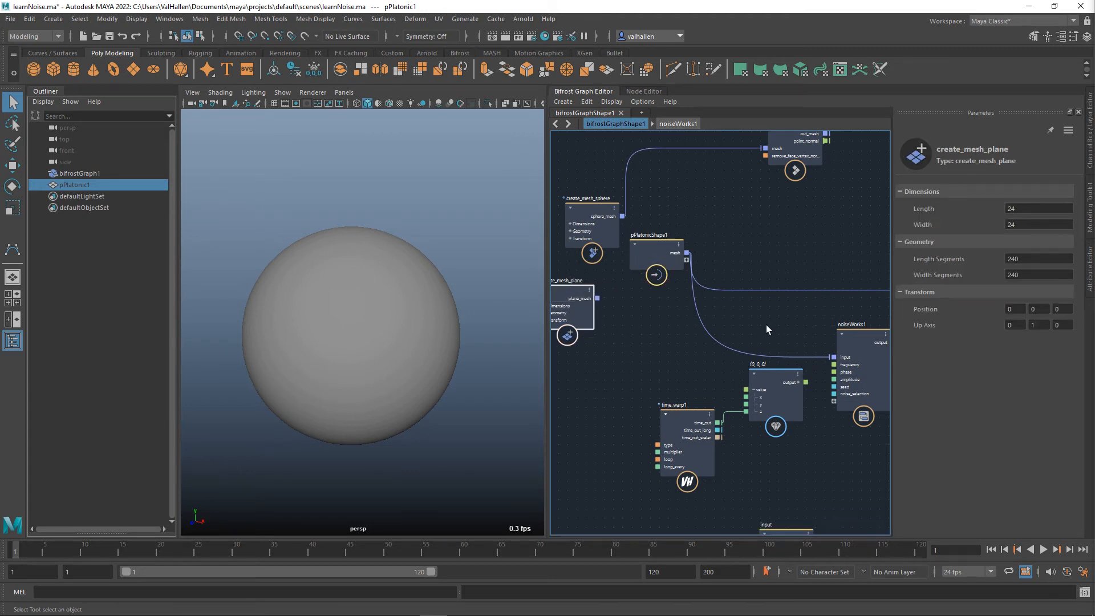
{"action": "middle_click_drag", "start_coordinate": [766, 324], "coordinate": [624, 314]}
{"action": "left_click_drag", "start_coordinate": [726, 322], "coordinate": [711, 297]}
{"action": "middle_click_drag", "start_coordinate": [772, 323], "coordinate": [814, 321]}
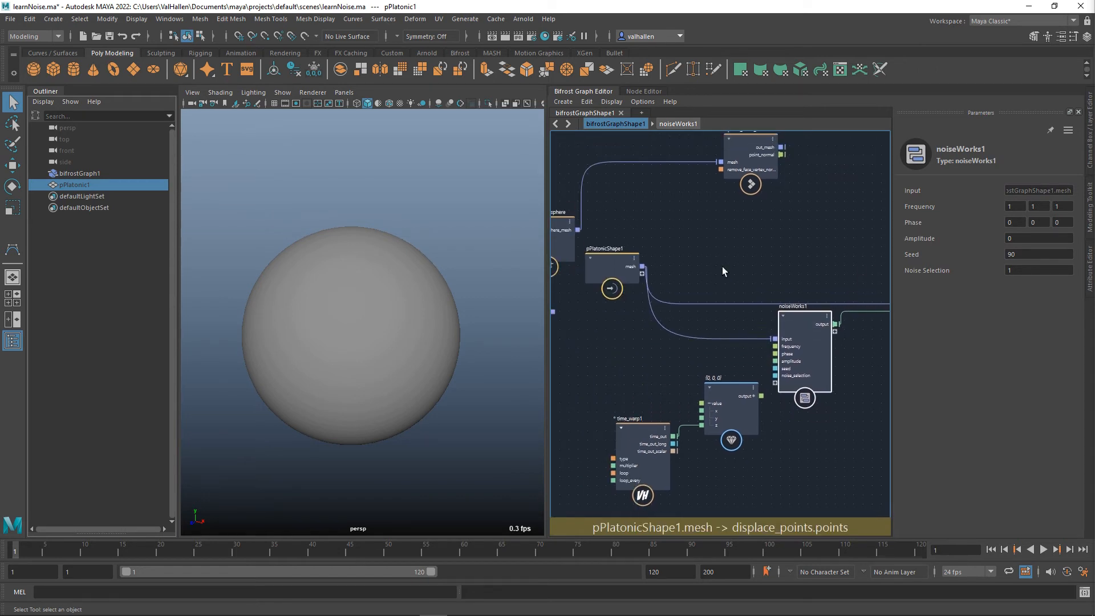
Set noiseWorks1's amplitude to 1 and inspect the displaced platonic solid.
{"action": "left_click_drag", "start_coordinate": [1028, 238], "coordinate": [980, 241]}
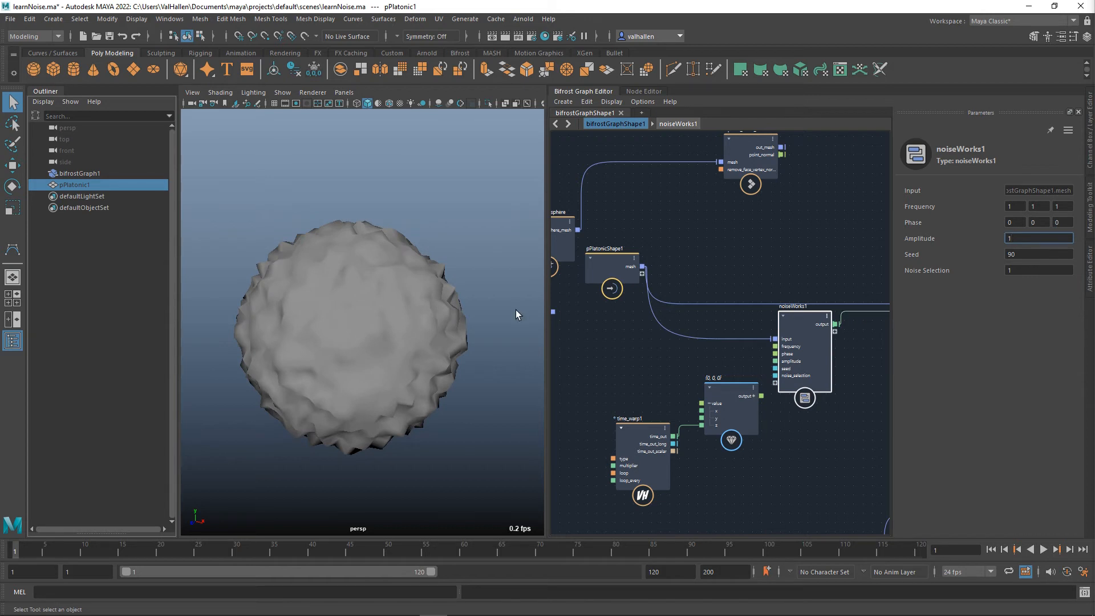
{"action": "left_click_drag", "start_coordinate": [418, 322], "coordinate": [303, 273], "text": "alt"}
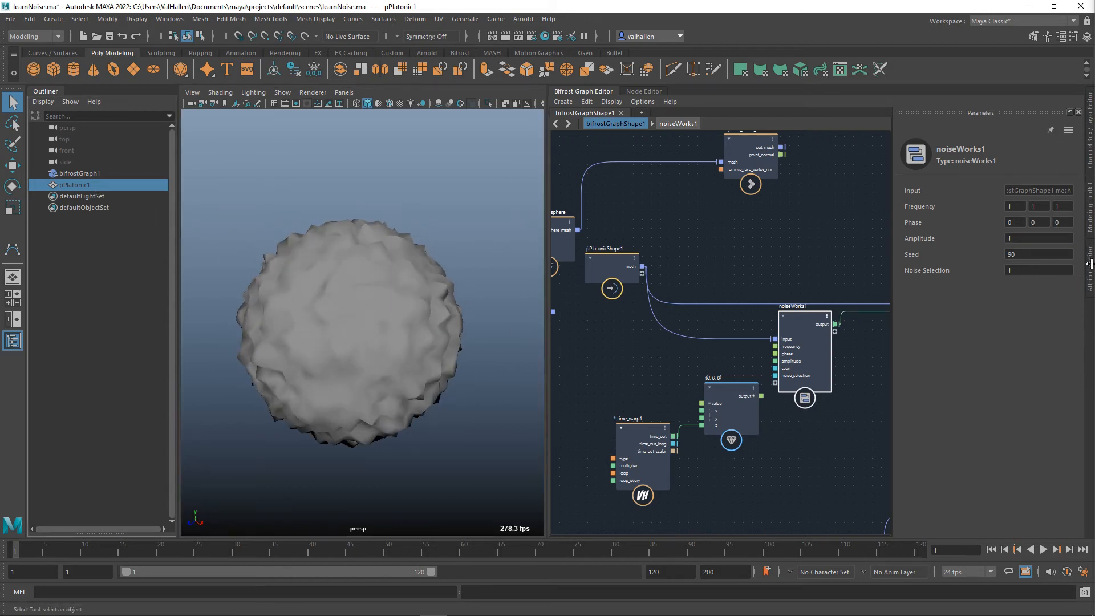
Set polyPlatonic1's subdivisions to 24 and inspect the displaced mesh's wireframe up close.
{"action": "left_click", "coordinate": [1094, 265]}
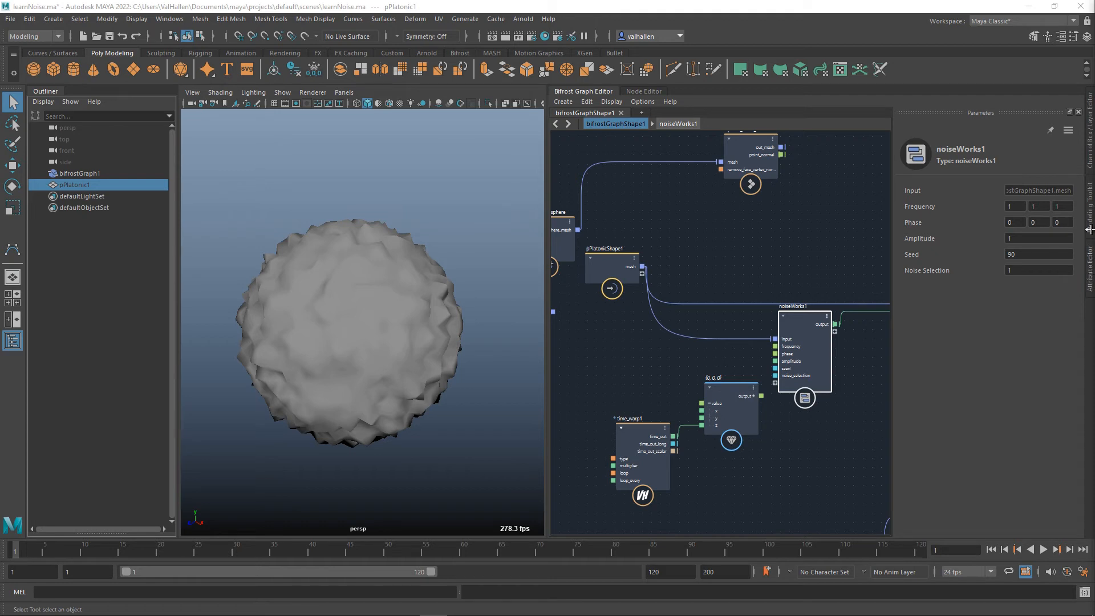
{"action": "left_click", "coordinate": [1088, 155]}
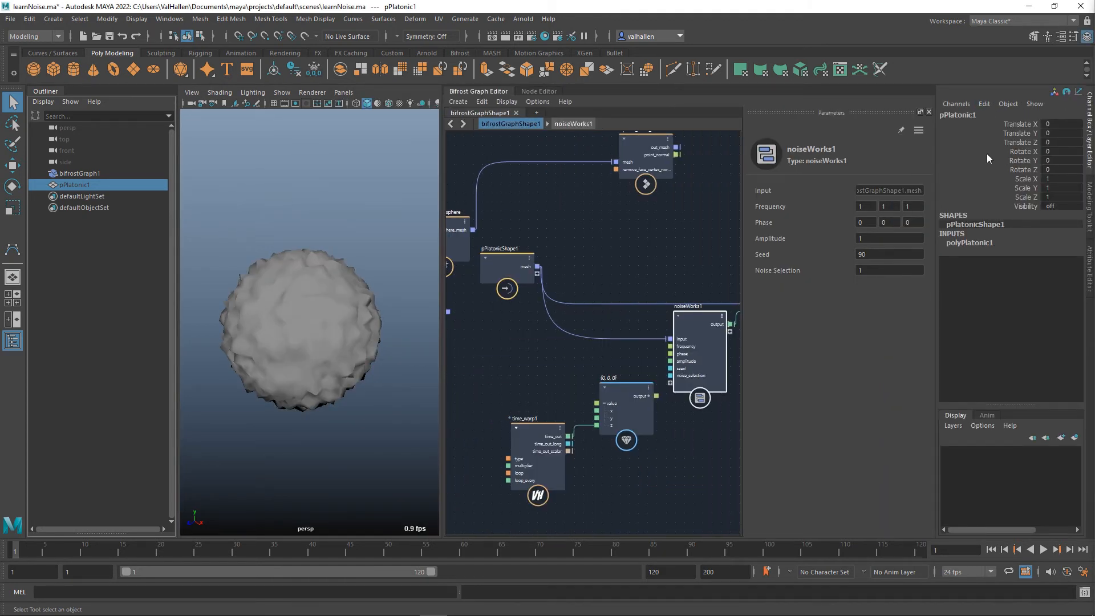
{"action": "double_click", "coordinate": [983, 226]}
{"action": "left_click", "coordinate": [967, 243]}
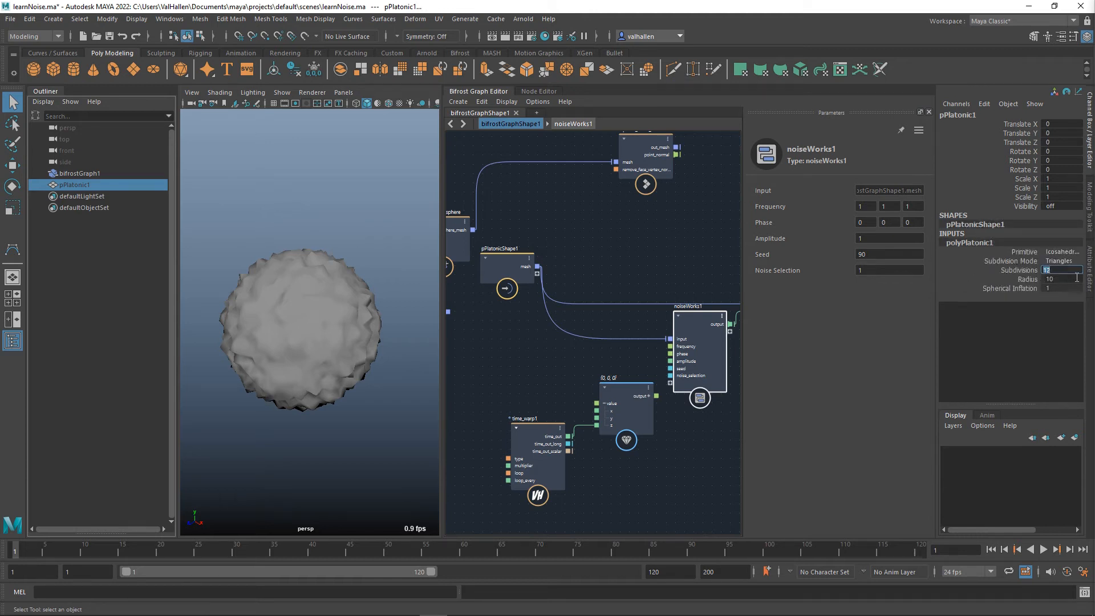
{"action": "type", "text": "24"}
{"action": "key", "text": "Return"}
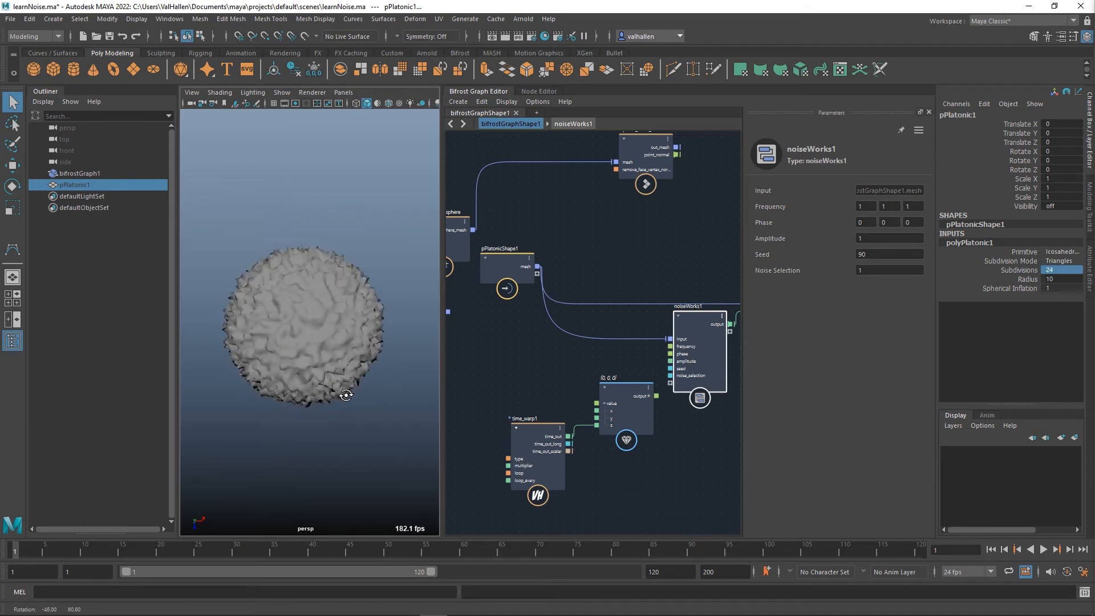
{"action": "scroll", "coordinate": [325, 341], "scroll_direction": "up", "scroll_amount": 5}
{"action": "left_click", "coordinate": [324, 344]}
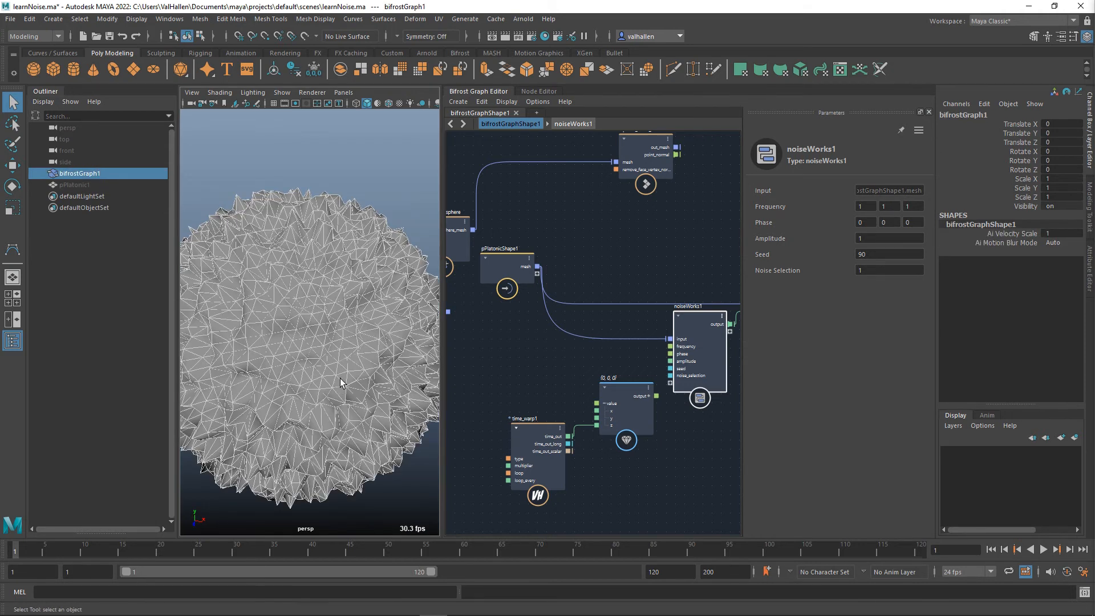
Raise polyPlatonic1's subdivisions to 48, then to 96, and inspect the denser wireframe.
{"action": "key", "text": "ctrl+z"}
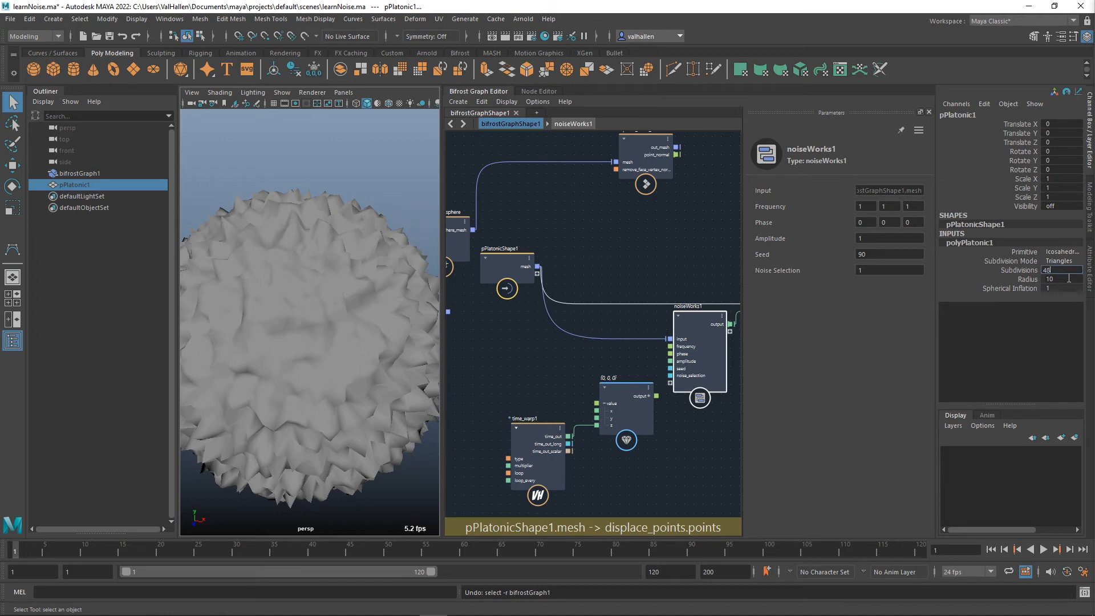
{"action": "key", "text": "Return"}
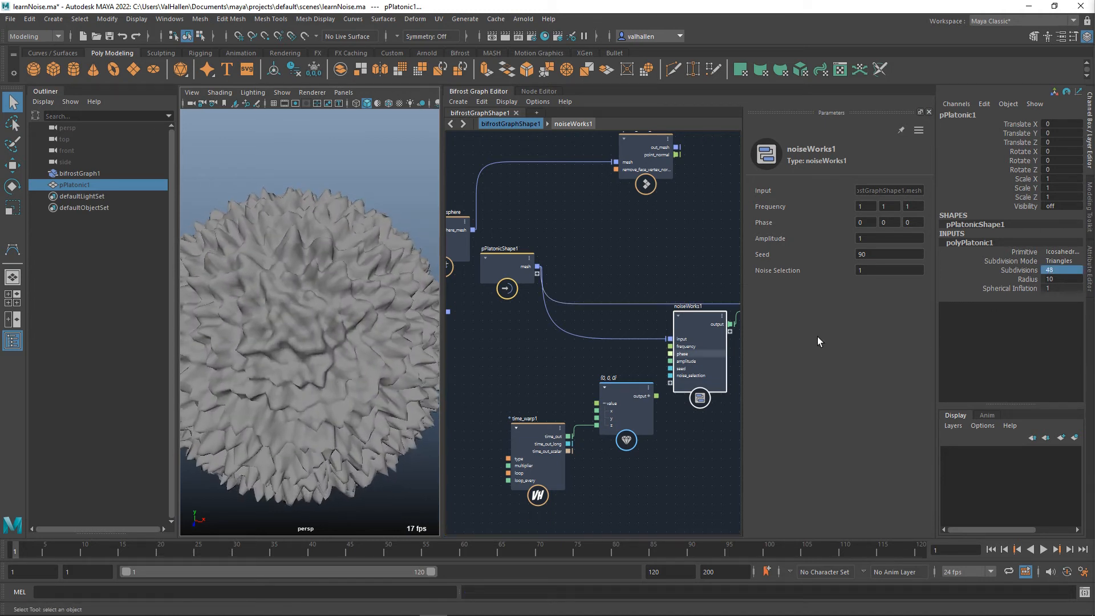
{"action": "type", "text": "9"}
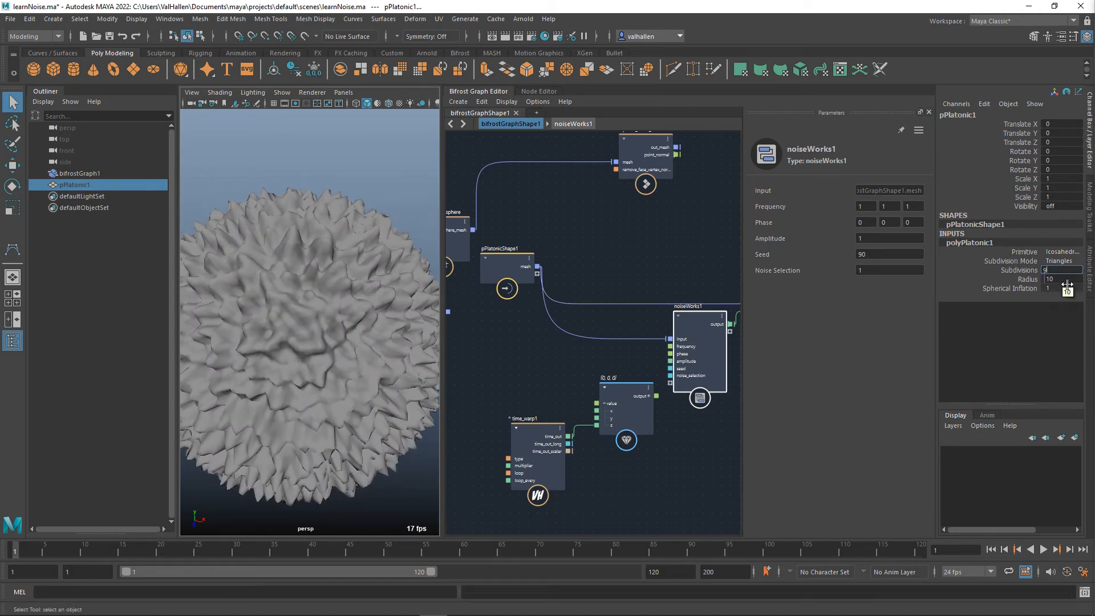
{"action": "type", "text": "6"}
{"action": "key", "text": "Return"}
{"action": "left_click_drag", "start_coordinate": [320, 383], "coordinate": [296, 382], "text": "alt"}
{"action": "left_click", "coordinate": [289, 388]}
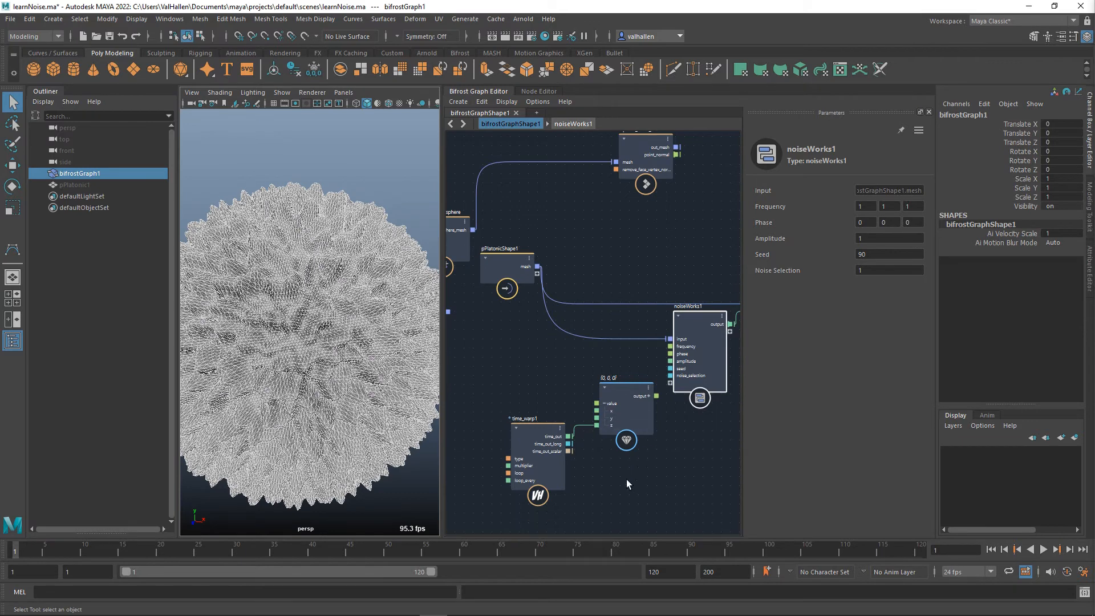
Connect the vector value node driven by time_warp1 to noiseWorks1's phase input and deselect the displaced mesh.
{"action": "left_click_drag", "start_coordinate": [539, 510], "coordinate": [678, 355]}
{"action": "left_click", "coordinate": [645, 388]}
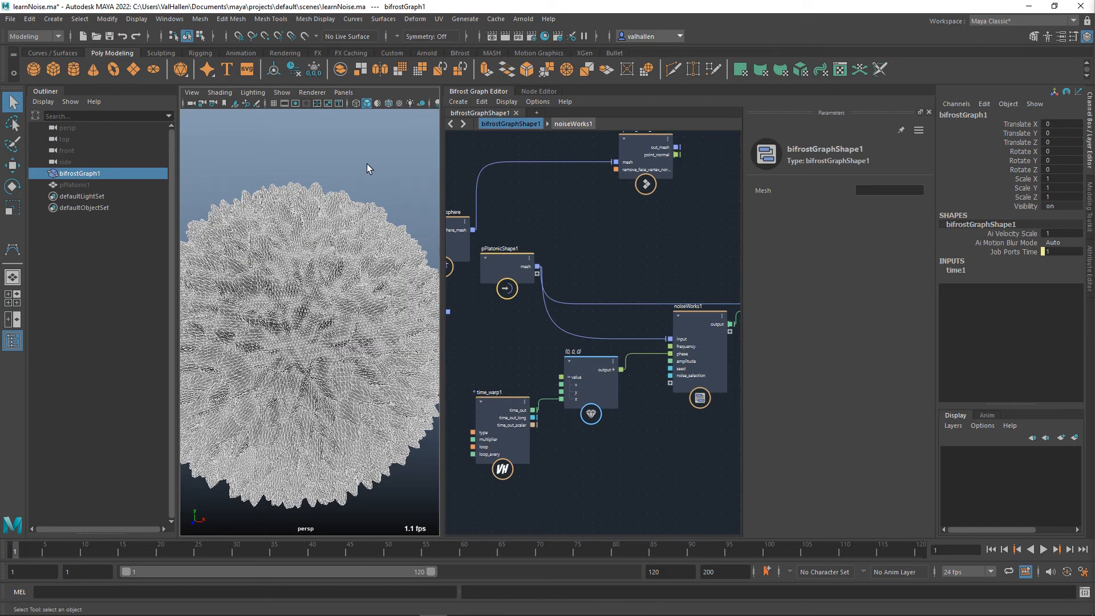
{"action": "left_click", "coordinate": [371, 170]}
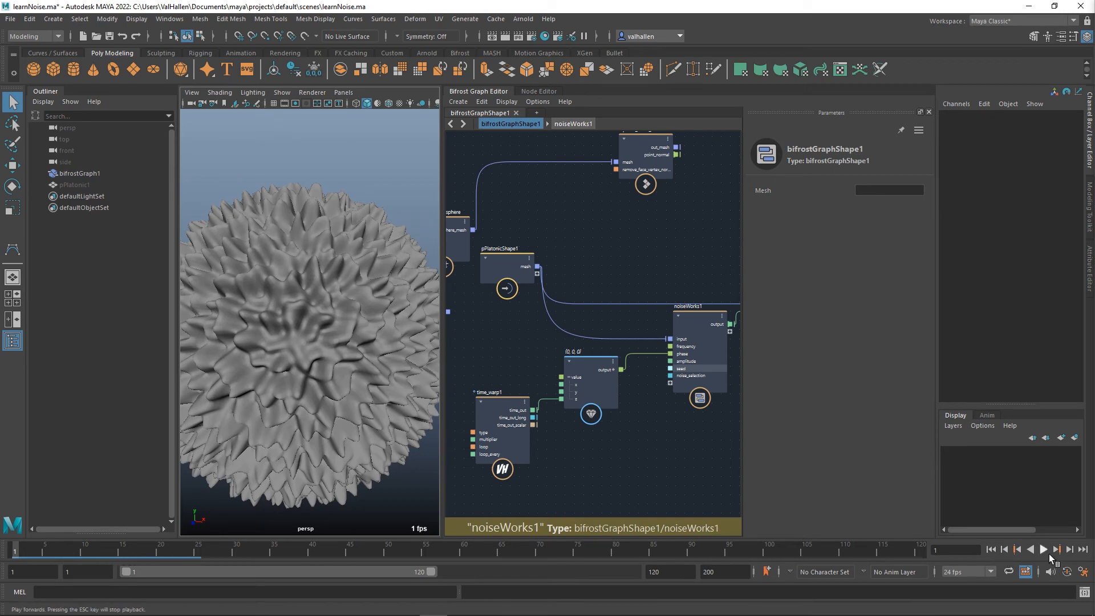
Play the animation and replay it from the first frame to watch the noise phase move across the whole displaced solid.
{"action": "left_click", "coordinate": [1049, 553]}
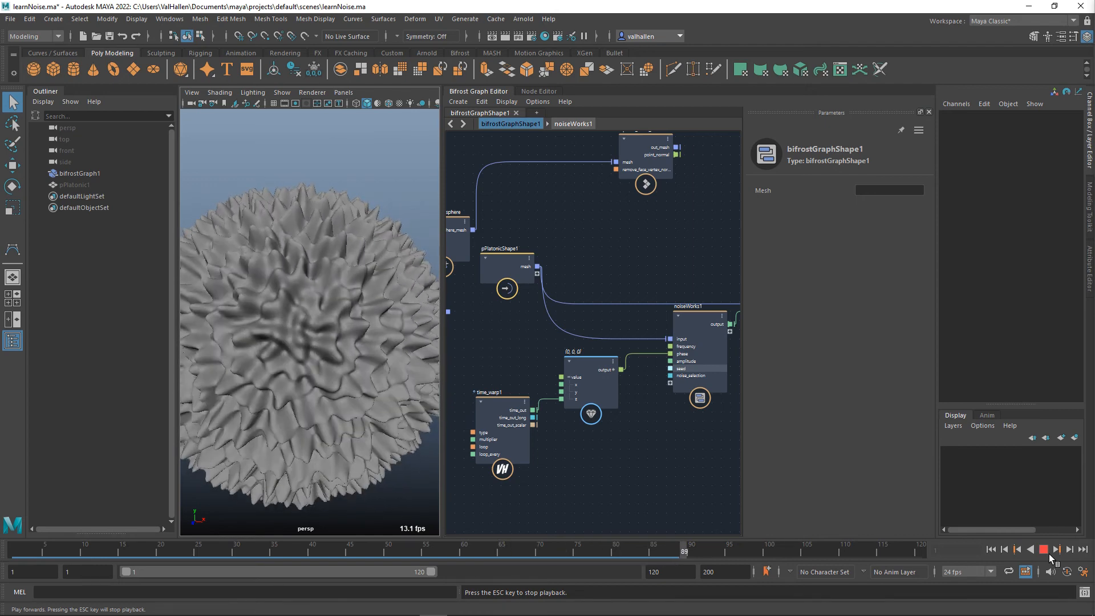
{"action": "left_click", "coordinate": [1049, 553]}
{"action": "left_click_drag", "start_coordinate": [378, 372], "coordinate": [366, 333], "text": "alt"}
{"action": "scroll", "coordinate": [403, 343], "scroll_direction": "down", "scroll_amount": 4}
{"action": "scroll", "coordinate": [402, 343], "scroll_direction": "up", "scroll_amount": 2}
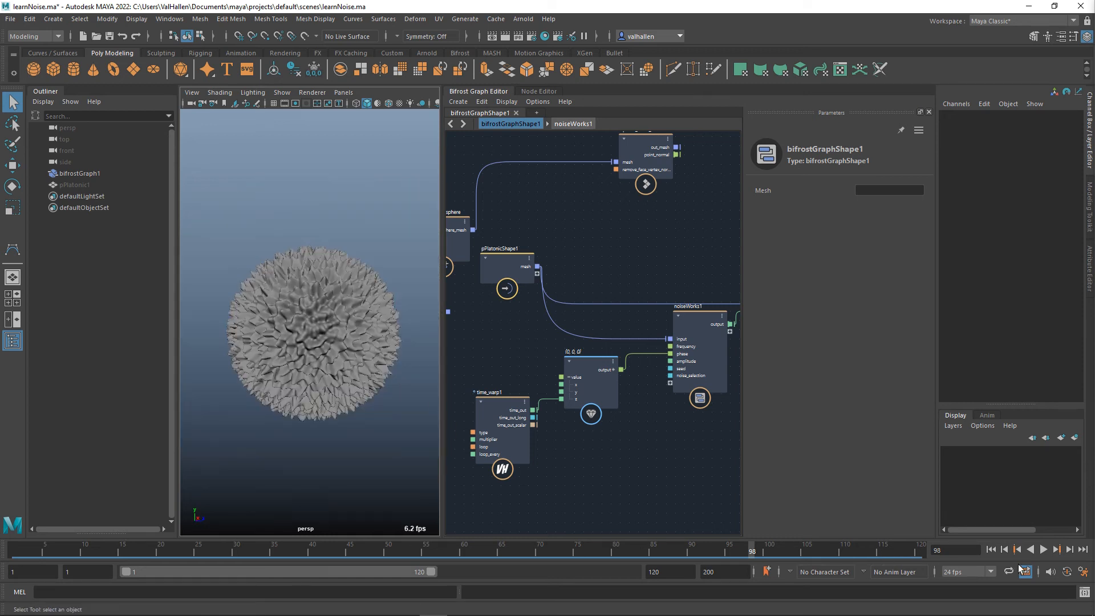
{"action": "left_click", "coordinate": [991, 549]}
{"action": "left_click", "coordinate": [1044, 550]}
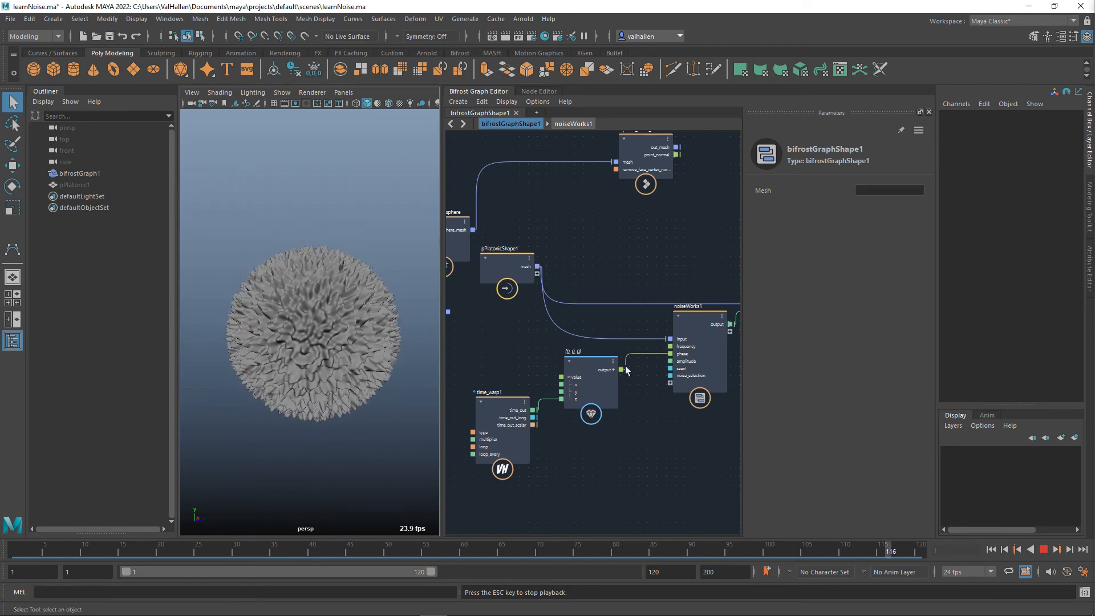
{"action": "left_click", "coordinate": [1045, 551]}
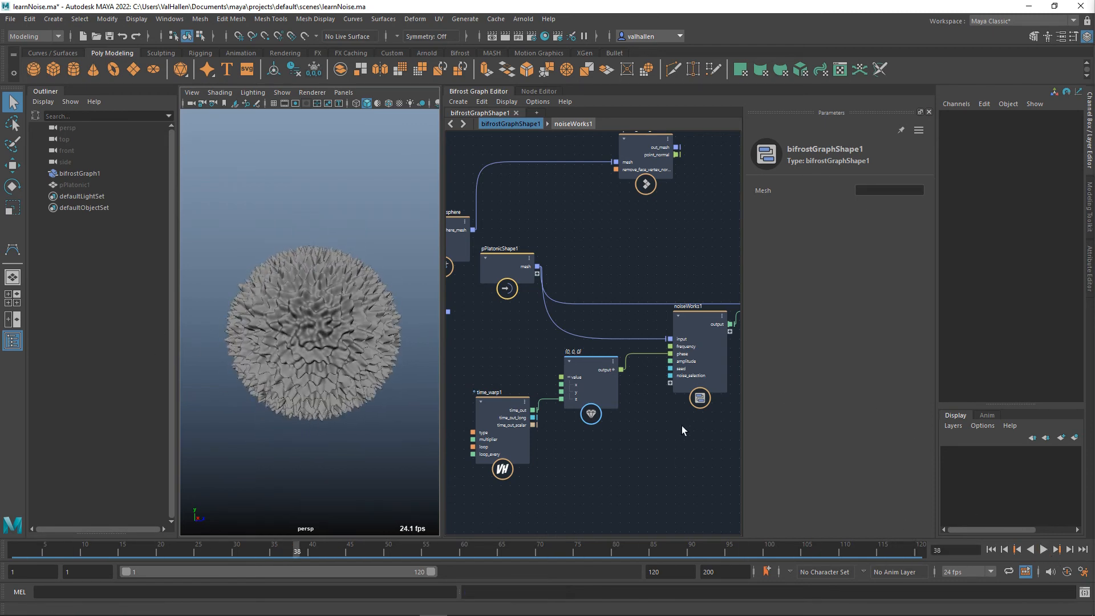
Connect time_warp1's time_out to the vector value's y component instead of z and play the animation from the first frame.
{"action": "left_click_drag", "start_coordinate": [557, 401], "coordinate": [567, 393]}
{"action": "left_click", "coordinate": [992, 551]}
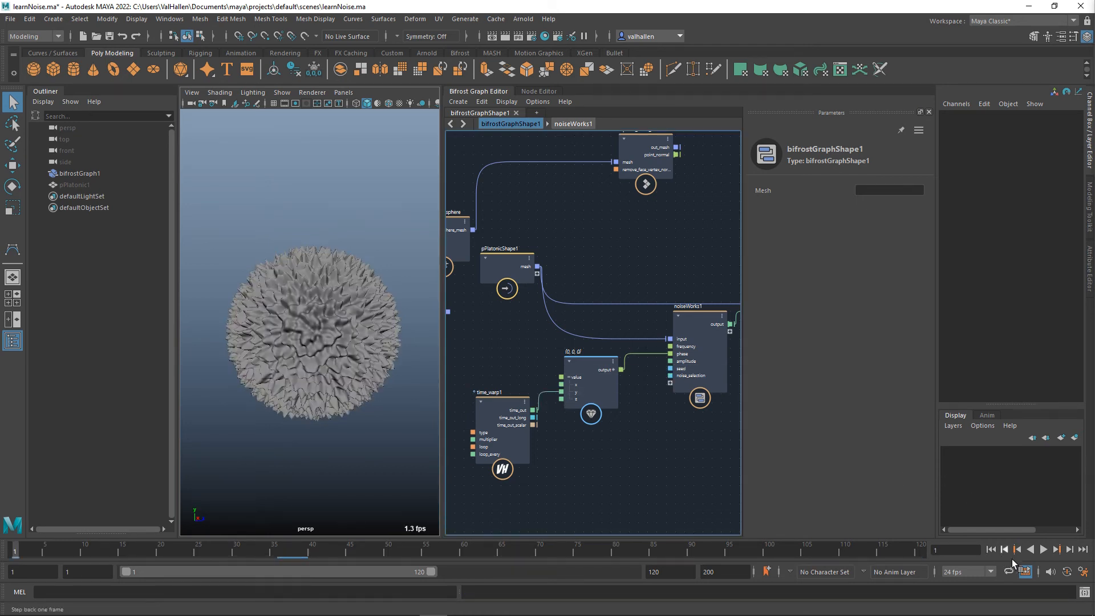
{"action": "left_click", "coordinate": [1050, 556]}
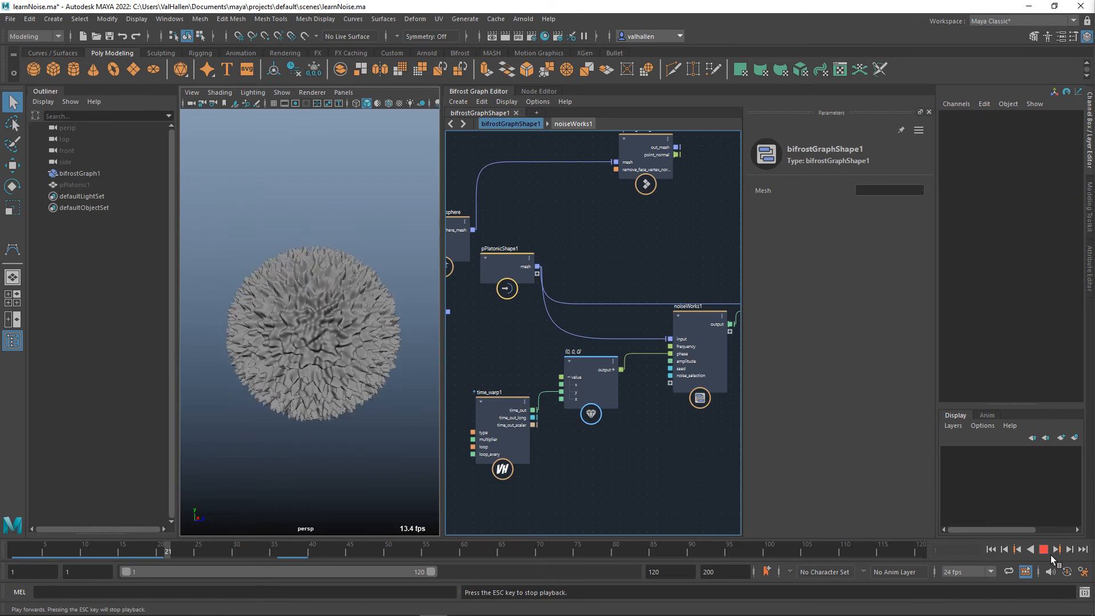
Move the time_warp1 node farther away from the vector value node to make room between them.
{"action": "left_click", "coordinate": [513, 442]}
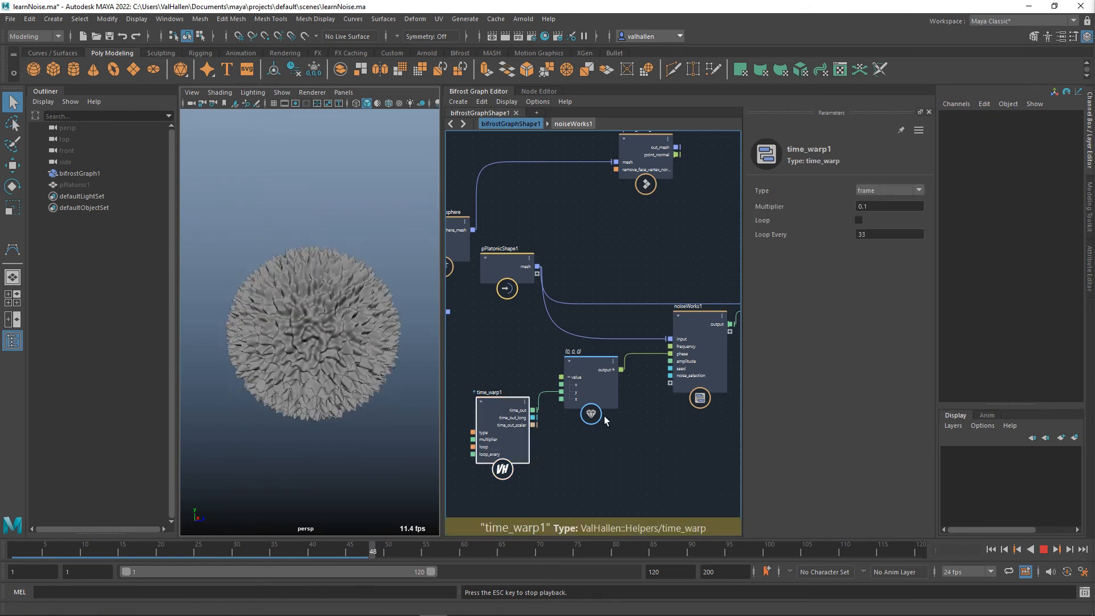
{"action": "left_click_drag", "start_coordinate": [512, 412], "coordinate": [443, 395]}
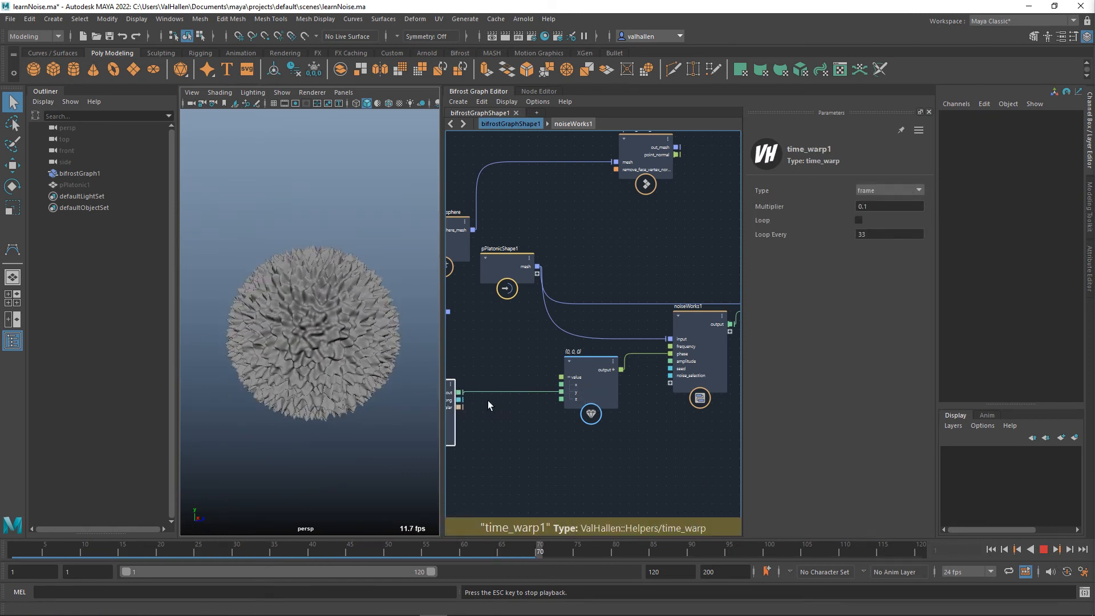
Stop the playback and insert a negate node between time_warp1's time_out and the vector value's y component.
{"action": "left_click", "coordinate": [1045, 551]}
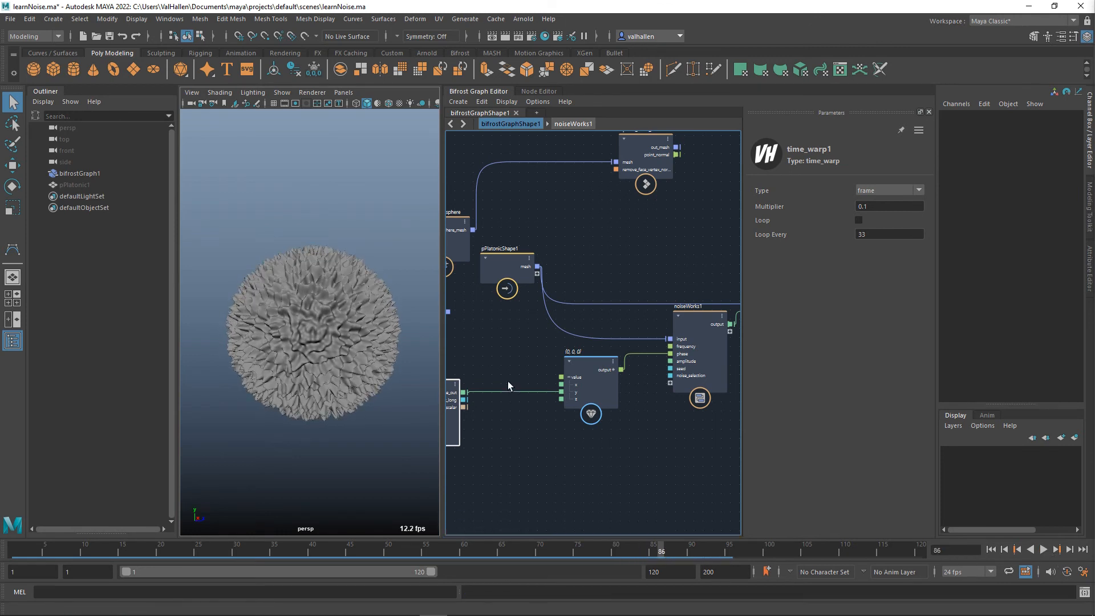
{"action": "left_click", "coordinate": [525, 421]}
{"action": "type", "text": "negate"}
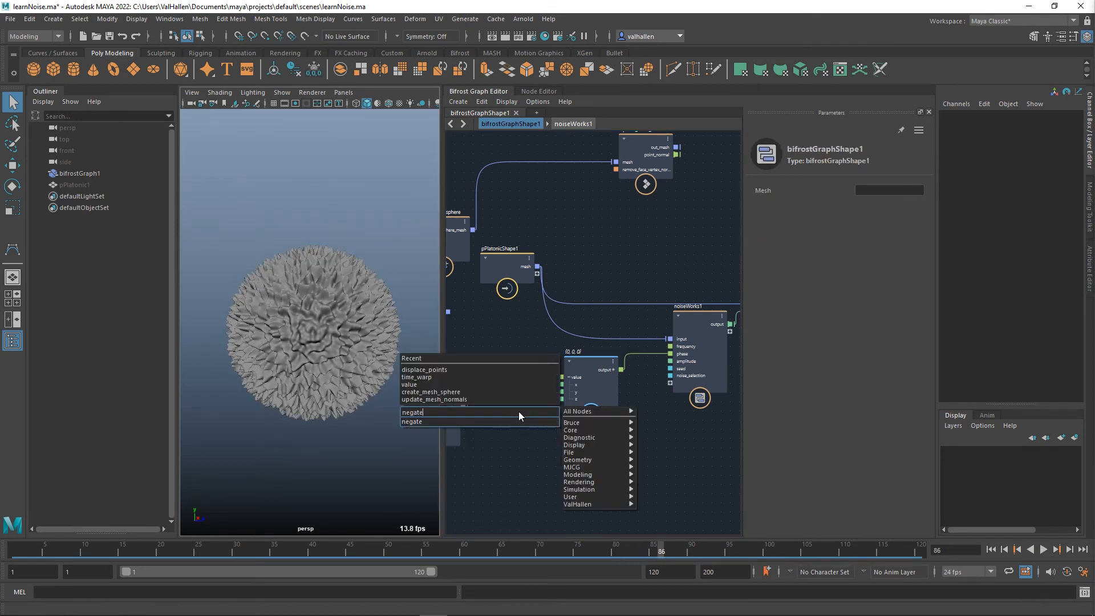
{"action": "key", "text": "Down"}
{"action": "key", "text": "Return"}
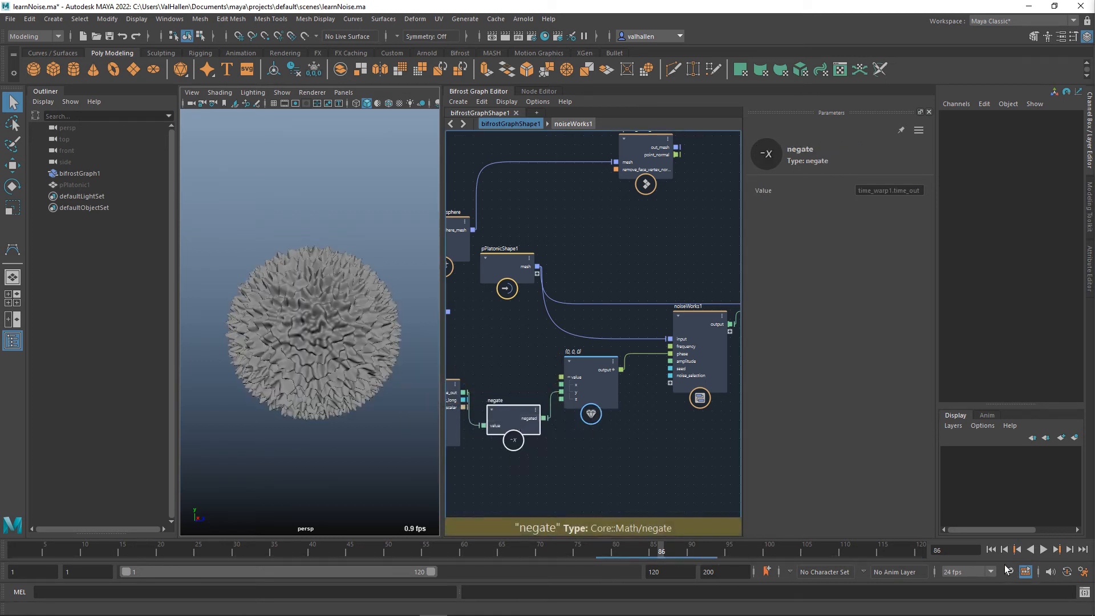
Play the animation with the negated time and view the displaced solid from another angle, ending with playback stopped.
{"action": "left_click", "coordinate": [1043, 549]}
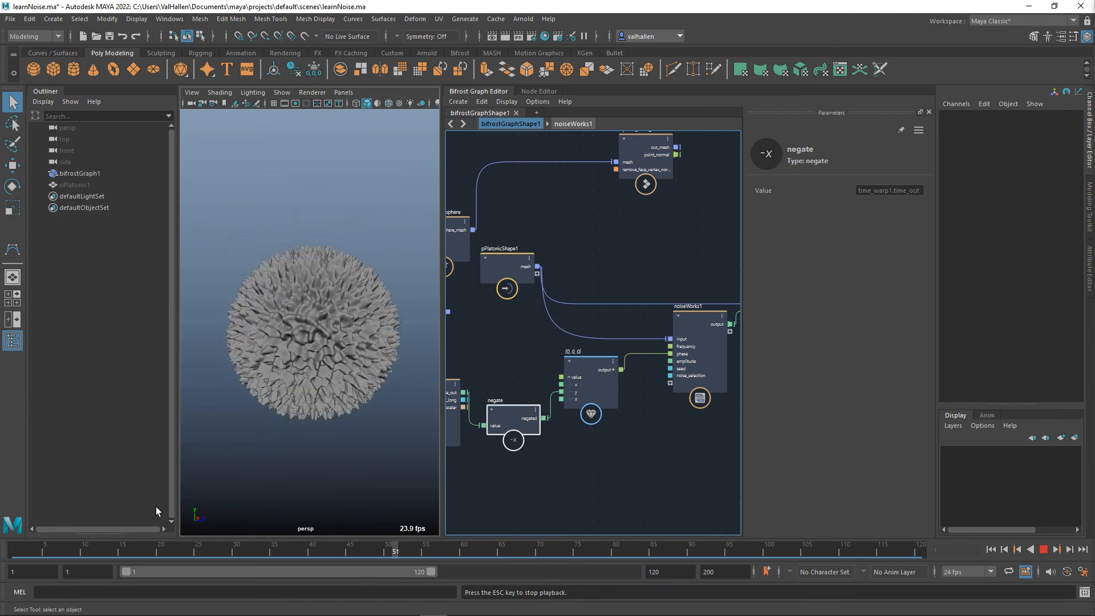
{"action": "left_click", "coordinate": [649, 355]}
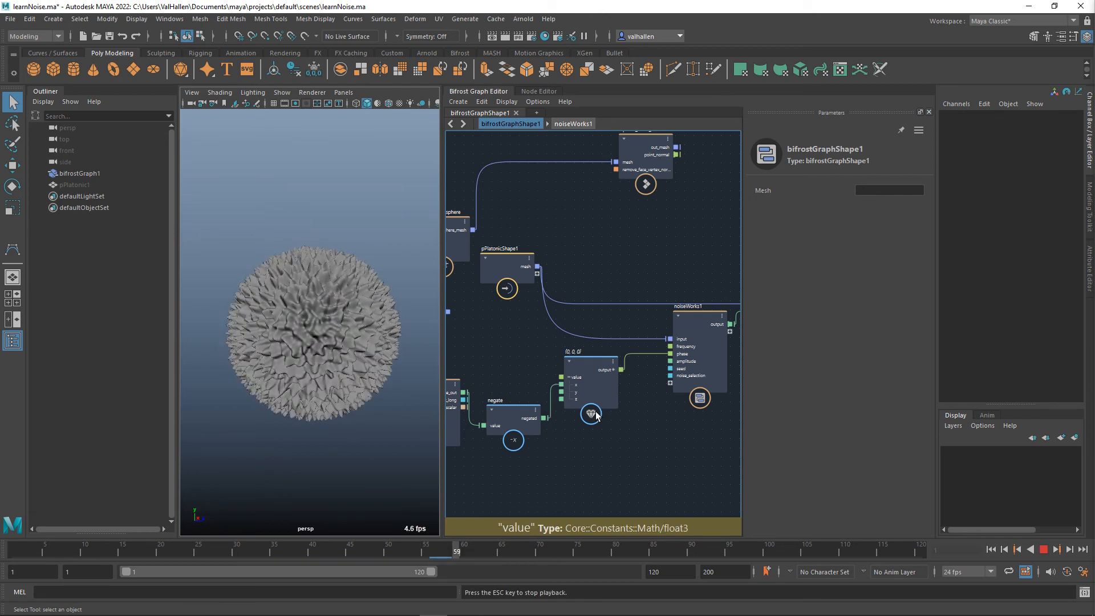
{"action": "left_click_drag", "start_coordinate": [290, 438], "coordinate": [415, 441], "text": "alt"}
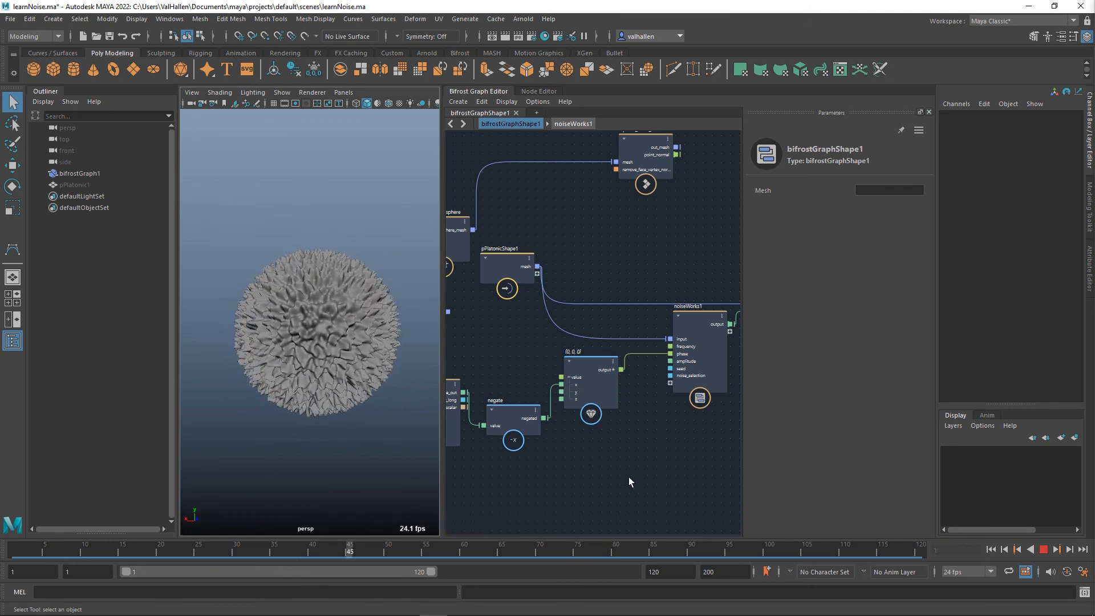
{"action": "key", "text": "Escape"}
Arrange the negate and vector value nodes closer to time_warp1 and disconnect the value's output from noiseWorks1's phase input.
{"action": "scroll", "coordinate": [595, 437], "scroll_direction": "down", "scroll_amount": 1}
{"action": "middle_click_drag", "start_coordinate": [586, 458], "coordinate": [661, 437], "text": "alt"}
{"action": "left_click", "coordinate": [521, 388]}
{"action": "left_click_drag", "start_coordinate": [608, 411], "coordinate": [594, 383]}
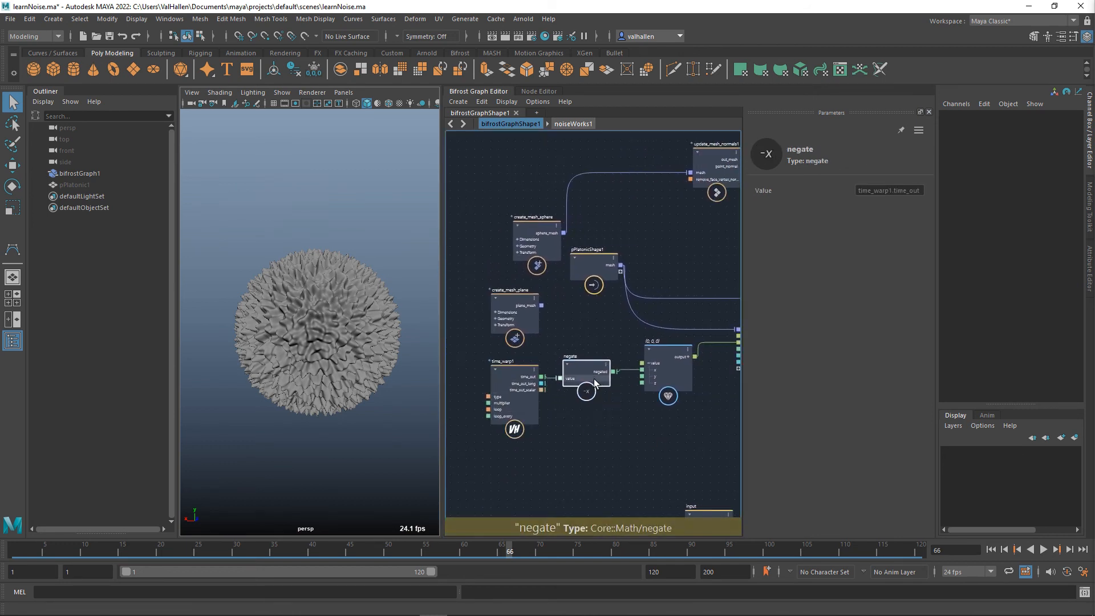
{"action": "left_click_drag", "start_coordinate": [679, 358], "coordinate": [660, 395]}
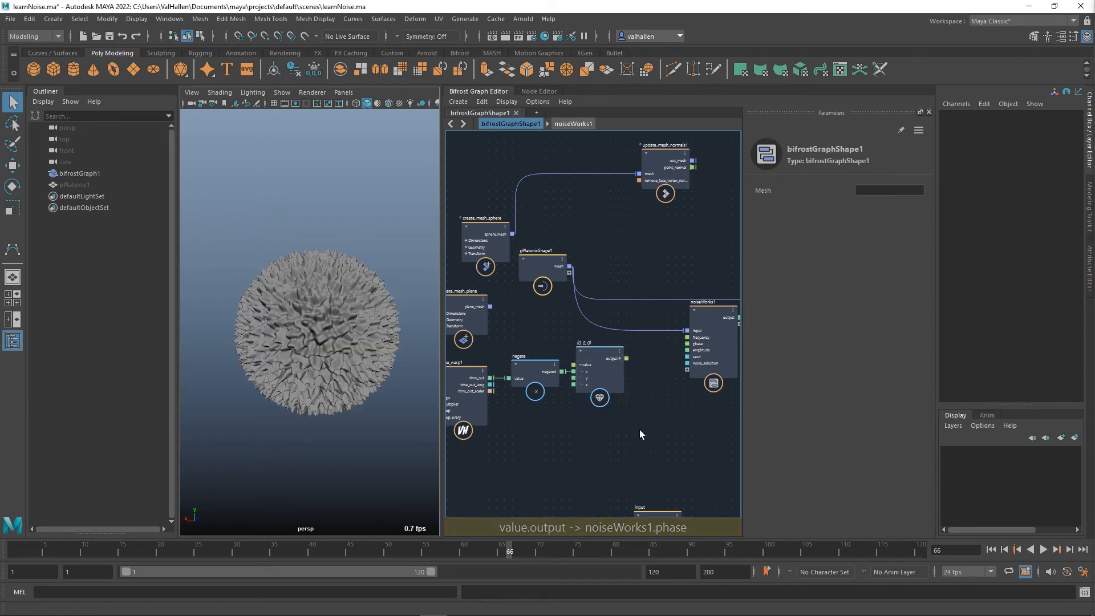
{"action": "middle_click_drag", "start_coordinate": [509, 401], "coordinate": [511, 404], "text": "alt"}
{"action": "left_click", "coordinate": [97, 37]}
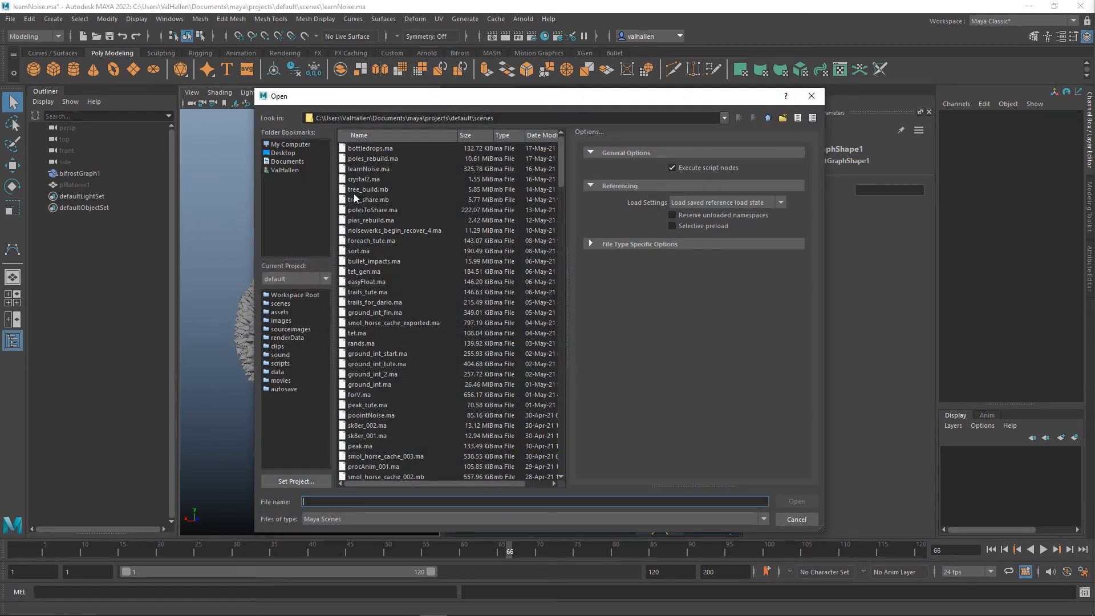
{"action": "left_click", "coordinate": [284, 169]}
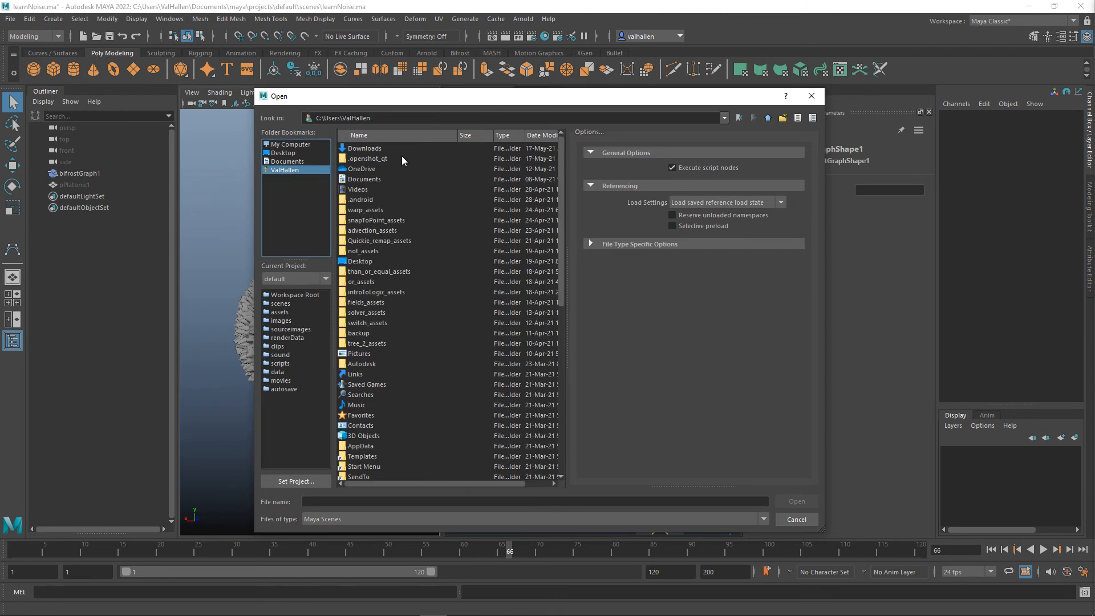
{"action": "double_click", "coordinate": [367, 149]}
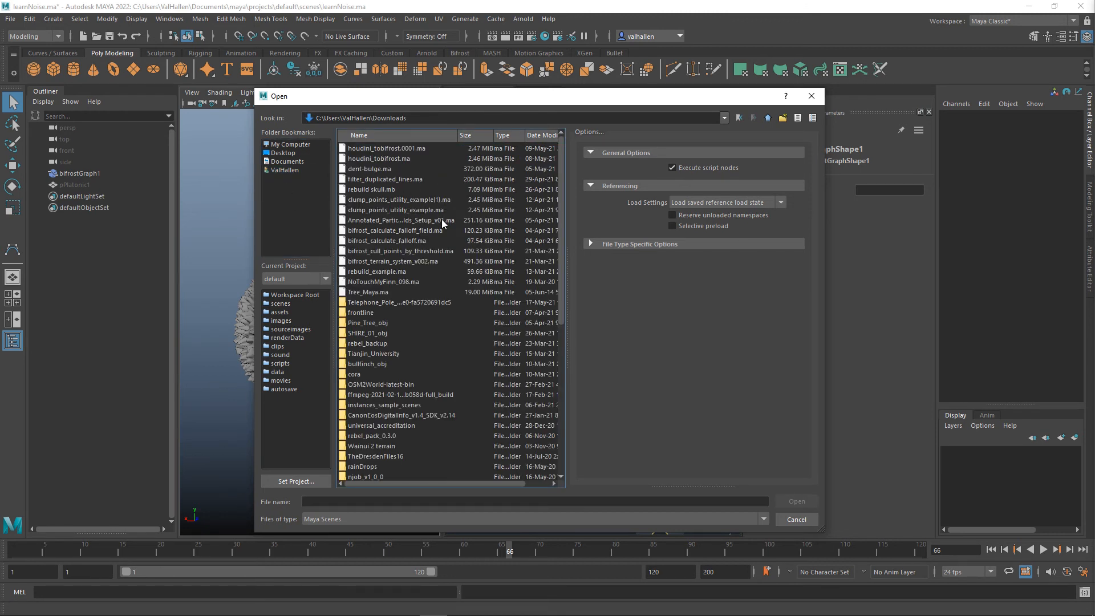
{"action": "left_click", "coordinate": [360, 135]}
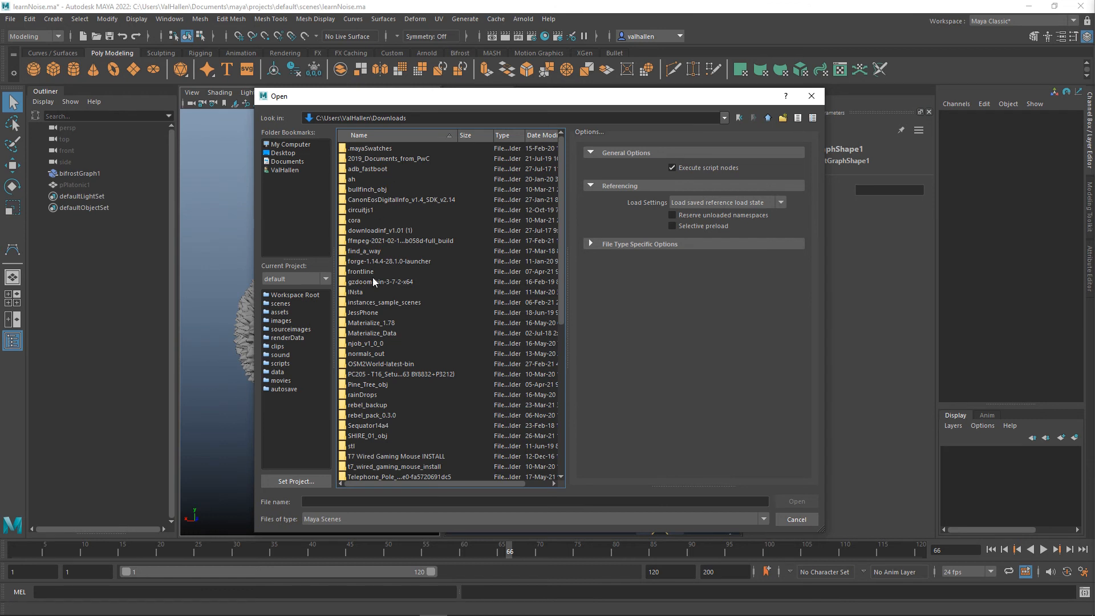
{"action": "double_click", "coordinate": [376, 435]}
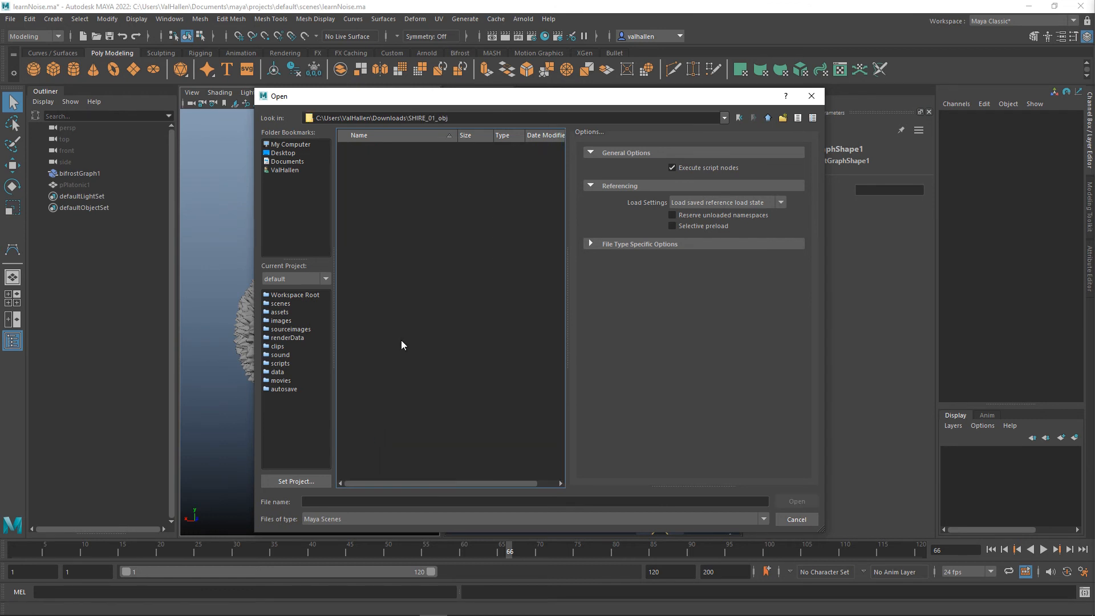
{"action": "left_click", "coordinate": [335, 521]}
{"action": "left_click", "coordinate": [330, 553]}
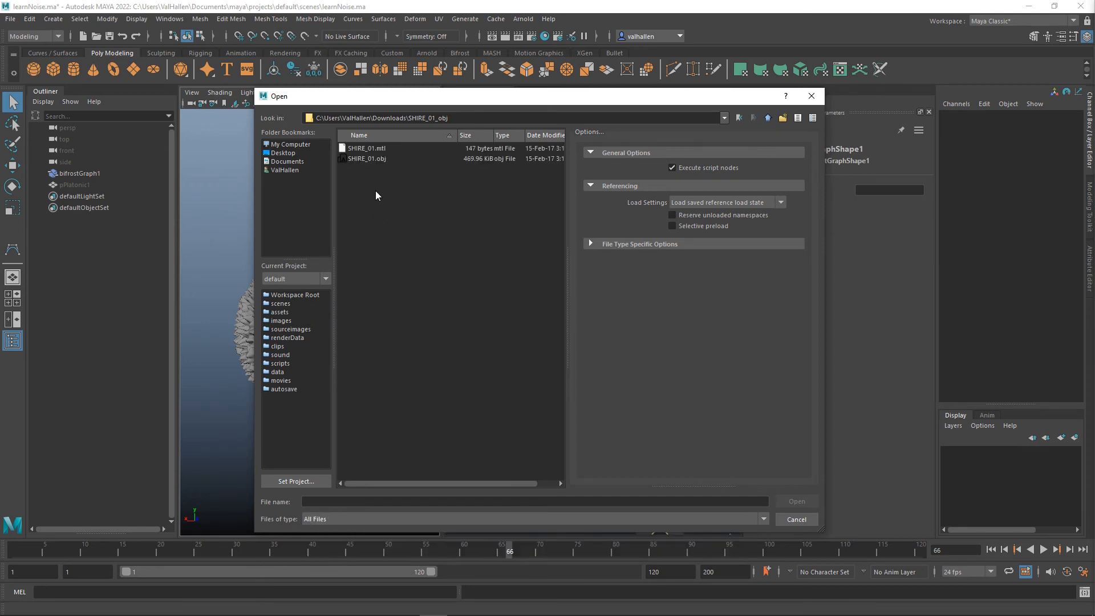
{"action": "left_click", "coordinate": [811, 96]}
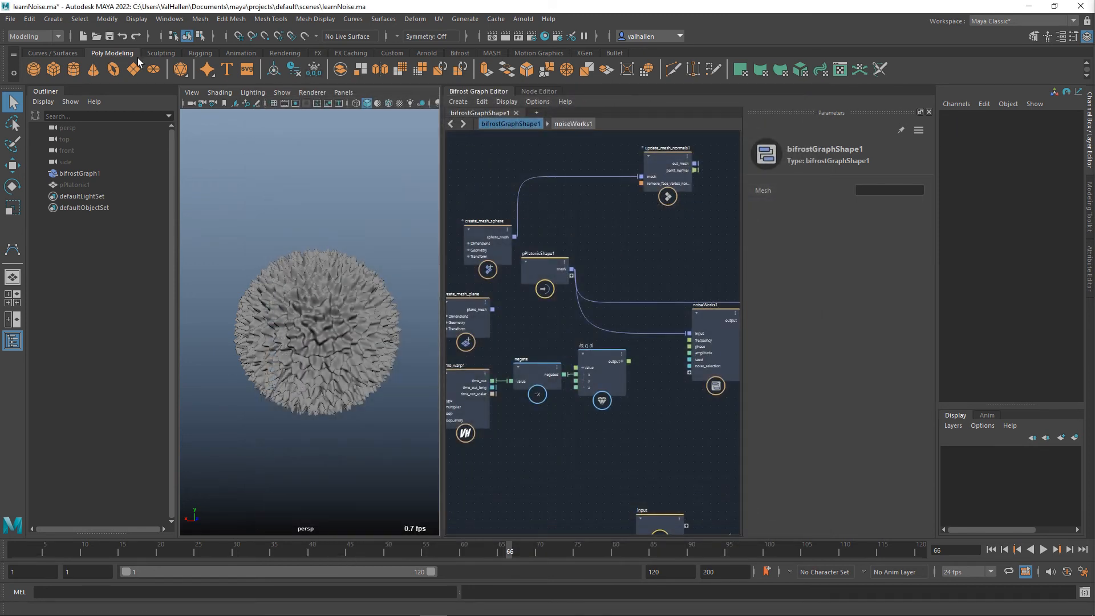
Import SHIRE_01.obj from the SHIRE_01_obj folder in Downloads into the current scene.
{"action": "left_click", "coordinate": [12, 19]}
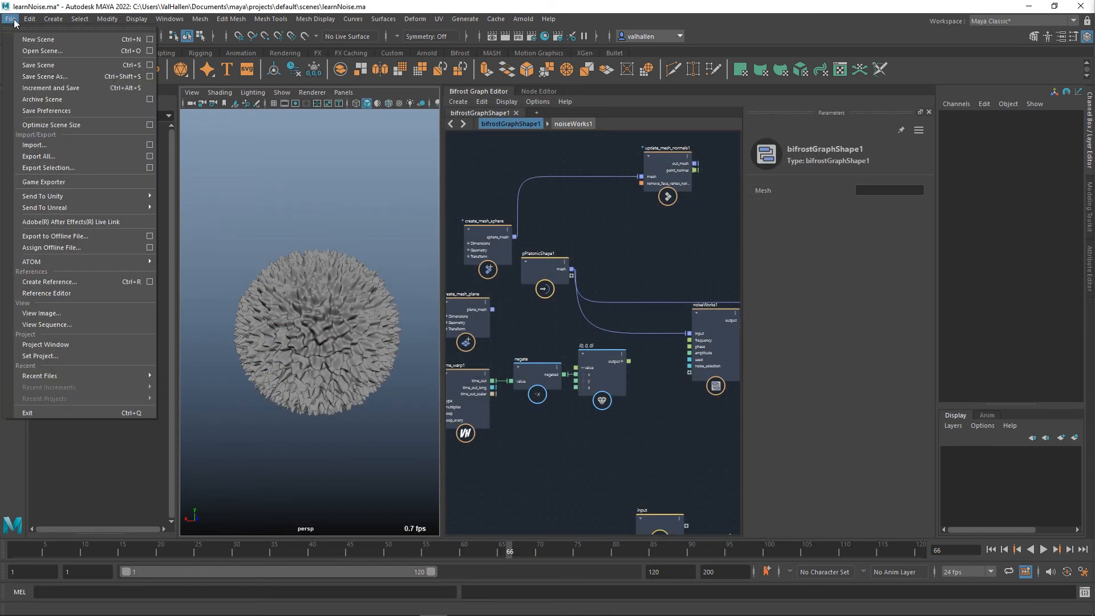
{"action": "left_click", "coordinate": [37, 145]}
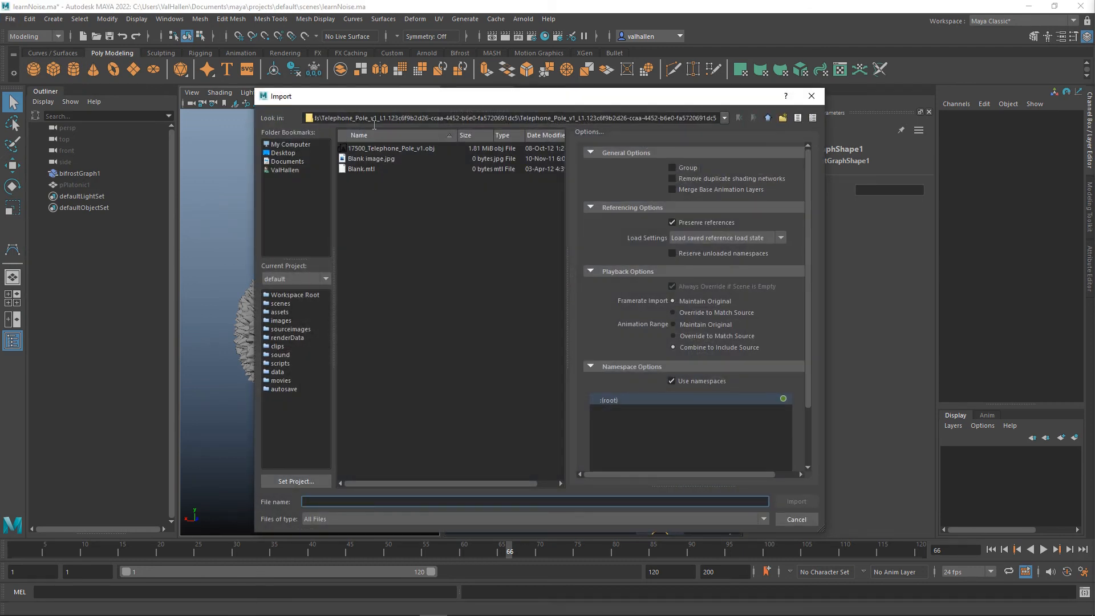
{"action": "left_click", "coordinate": [768, 118]}
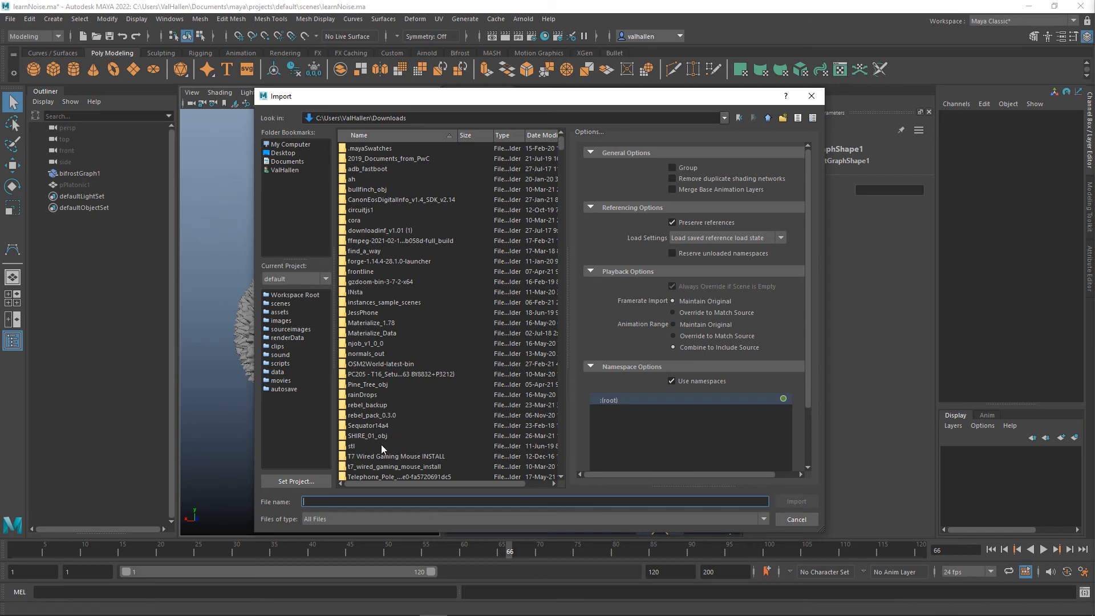
{"action": "double_click", "coordinate": [373, 435]}
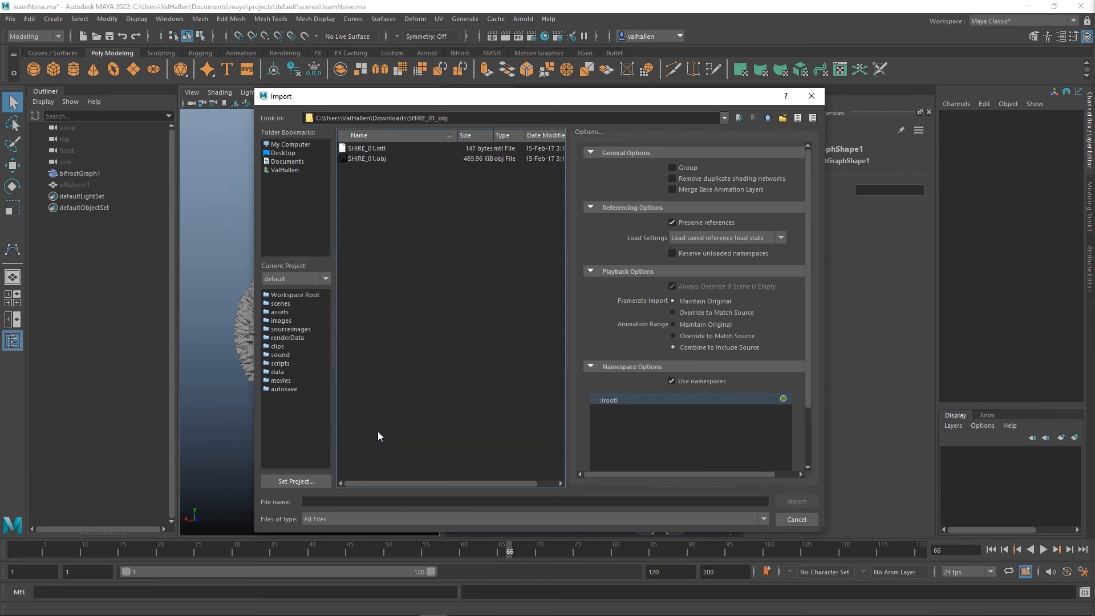
{"action": "double_click", "coordinate": [366, 160]}
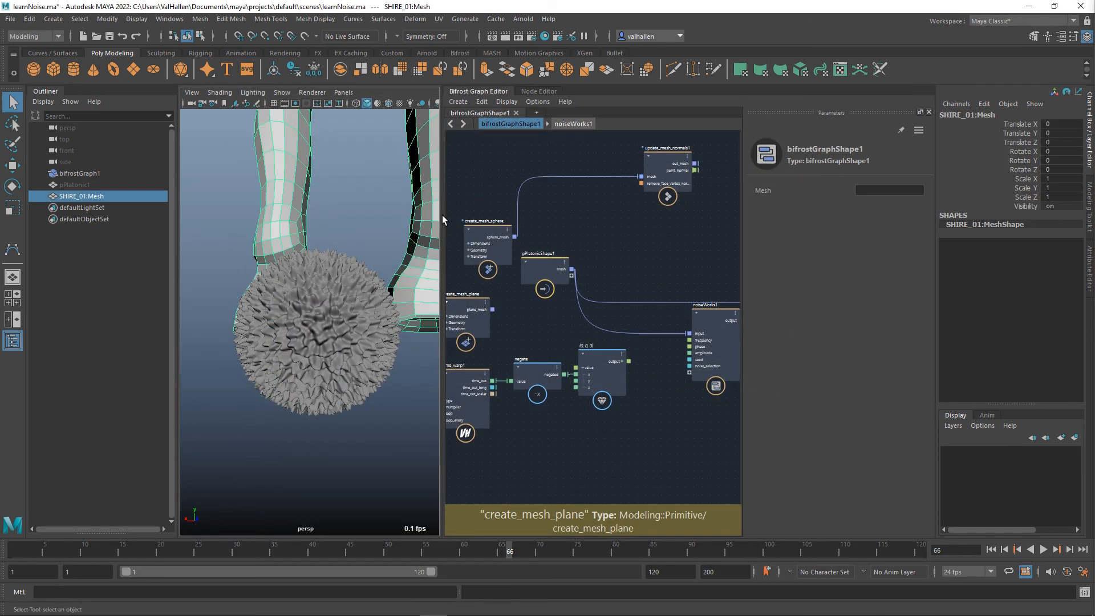
Set the imported horse mesh's Scale X, Y and Z to 0.1 and frame the whole model.
{"action": "left_click_drag", "start_coordinate": [1062, 178], "coordinate": [1063, 196]}
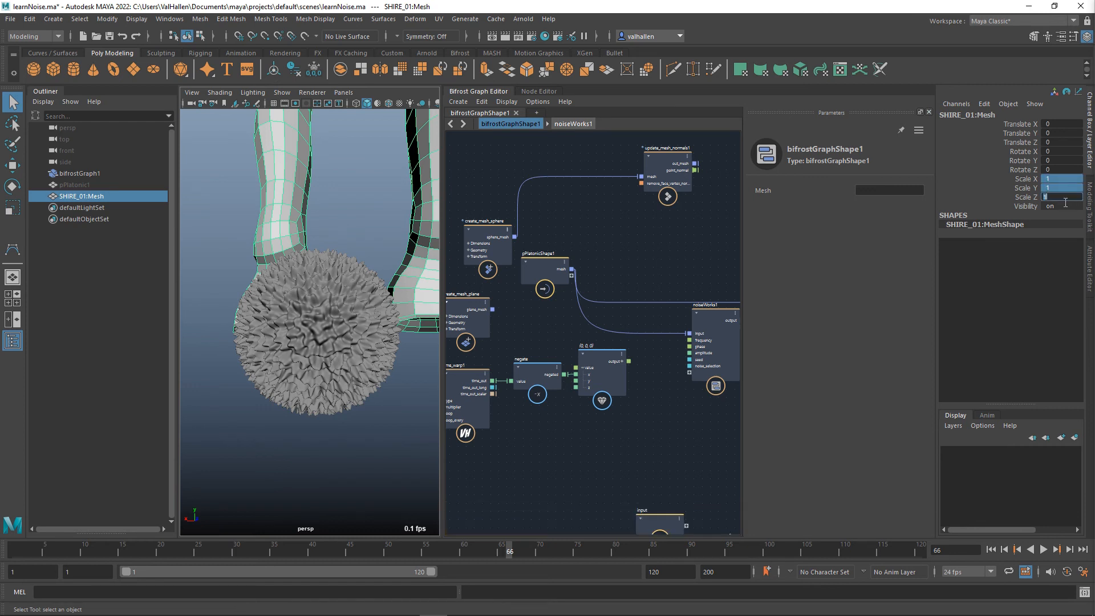
{"action": "type", "text": "0.1"}
{"action": "key", "text": "Return"}
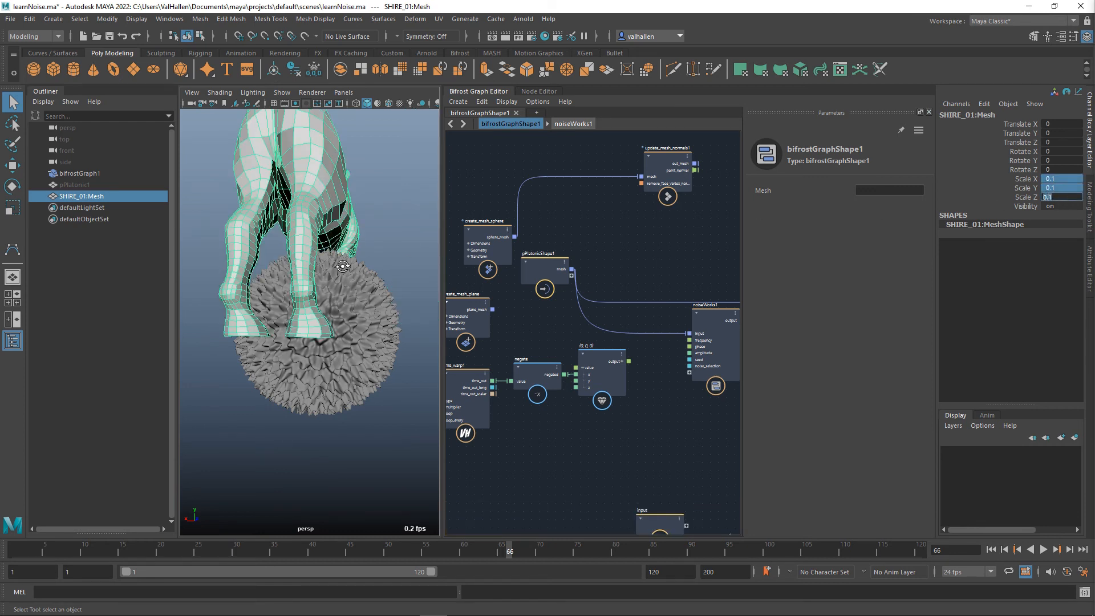
{"action": "left_click_drag", "start_coordinate": [342, 266], "coordinate": [275, 276], "text": "alt"}
{"action": "scroll", "coordinate": [279, 276], "scroll_direction": "down", "scroll_amount": 5}
{"action": "middle_click_drag", "start_coordinate": [306, 273], "coordinate": [322, 292], "text": "alt"}
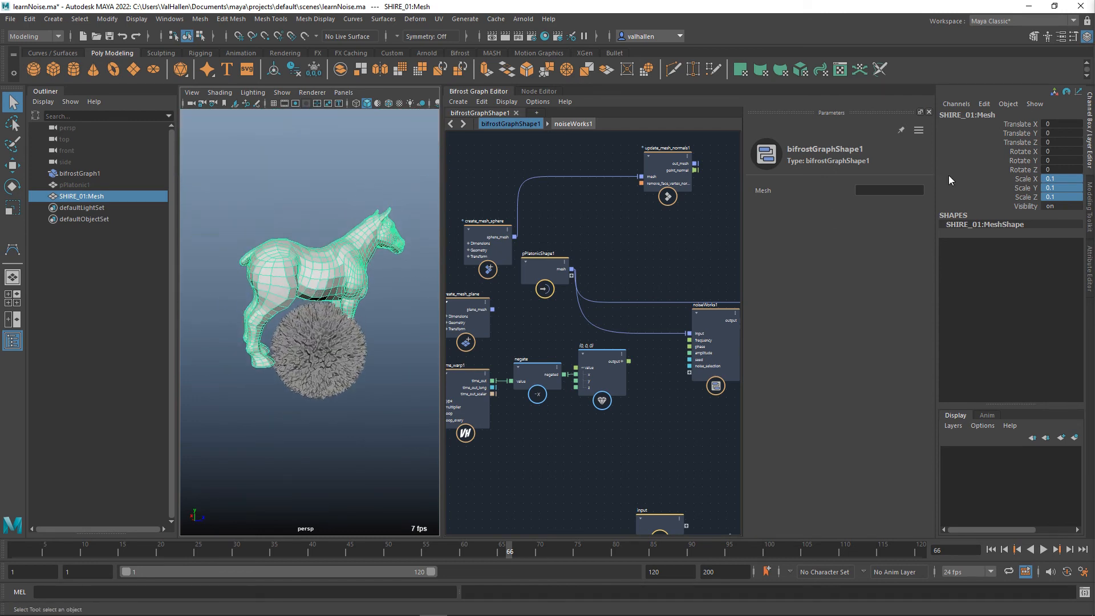
Set the horse mesh's Scale X, Y and Z to 0.05 and check its size against the displaced solid.
{"action": "left_click", "coordinate": [1085, 199]}
{"action": "type", "text": "0.05"}
{"action": "key", "text": "Return"}
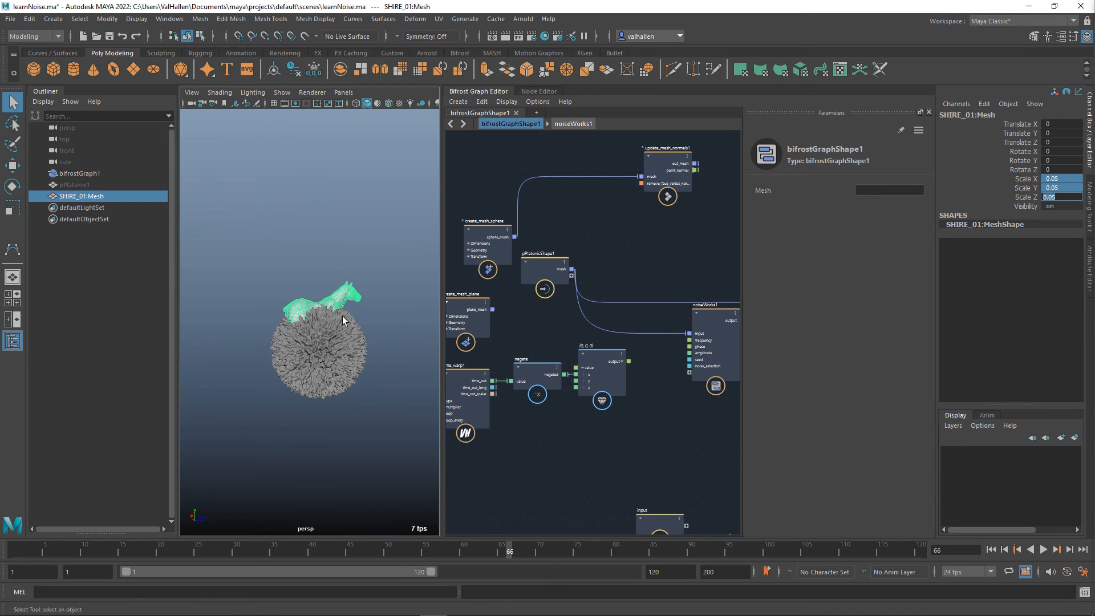
{"action": "left_click_drag", "start_coordinate": [343, 317], "coordinate": [405, 350], "text": "alt"}
{"action": "scroll", "coordinate": [325, 326], "scroll_direction": "up", "scroll_amount": 8}
{"action": "scroll", "coordinate": [395, 338], "scroll_direction": "down", "scroll_amount": 8}
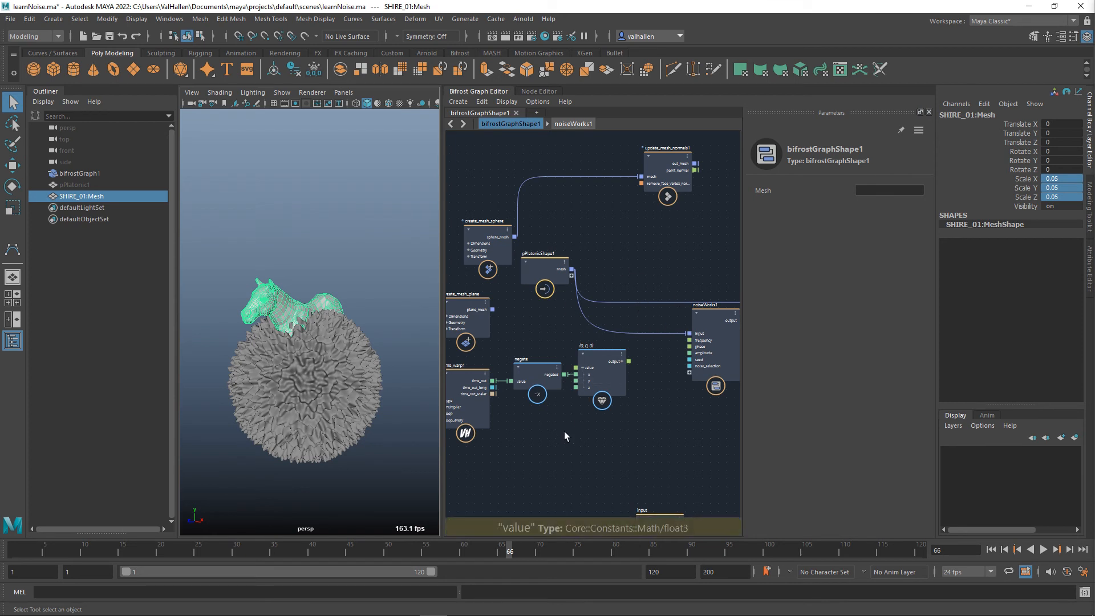
Add the SHIRE_01:Mesh horse to the Bifrost graph as an input node near pPlatonicShape1 and hide the original mesh.
{"action": "middle_click_drag", "start_coordinate": [564, 431], "coordinate": [632, 431], "text": "alt"}
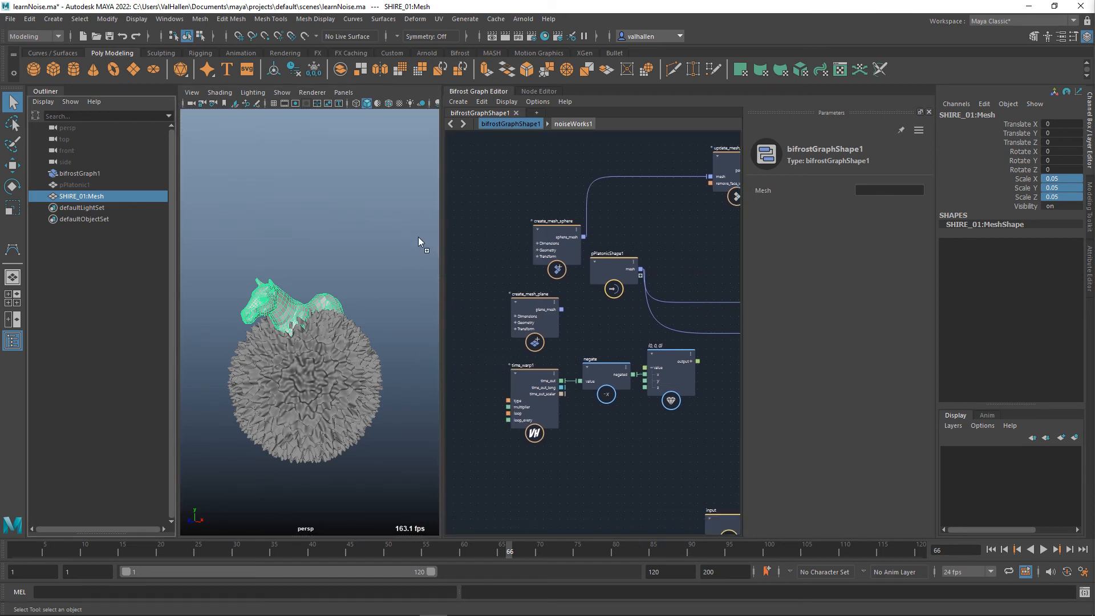
{"action": "left_click_drag", "start_coordinate": [419, 241], "coordinate": [501, 177]}
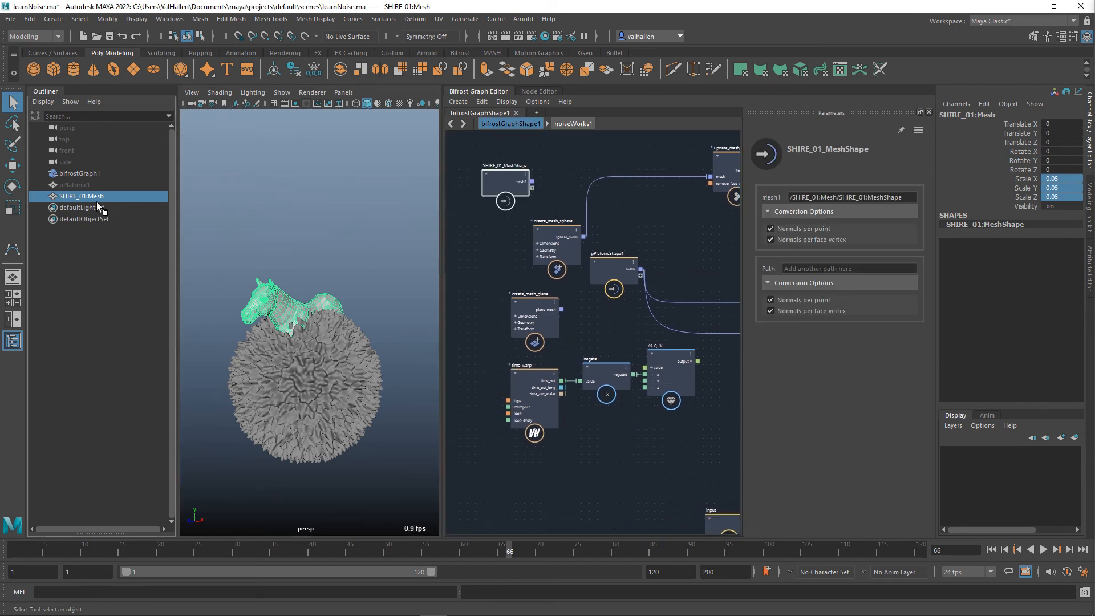
{"action": "key", "text": "ctrl+h"}
{"action": "left_click_drag", "start_coordinate": [500, 210], "coordinate": [619, 472]}
{"action": "middle_click_drag", "start_coordinate": [675, 388], "coordinate": [551, 400], "text": "alt"}
{"action": "left_click_drag", "start_coordinate": [513, 450], "coordinate": [585, 244]}
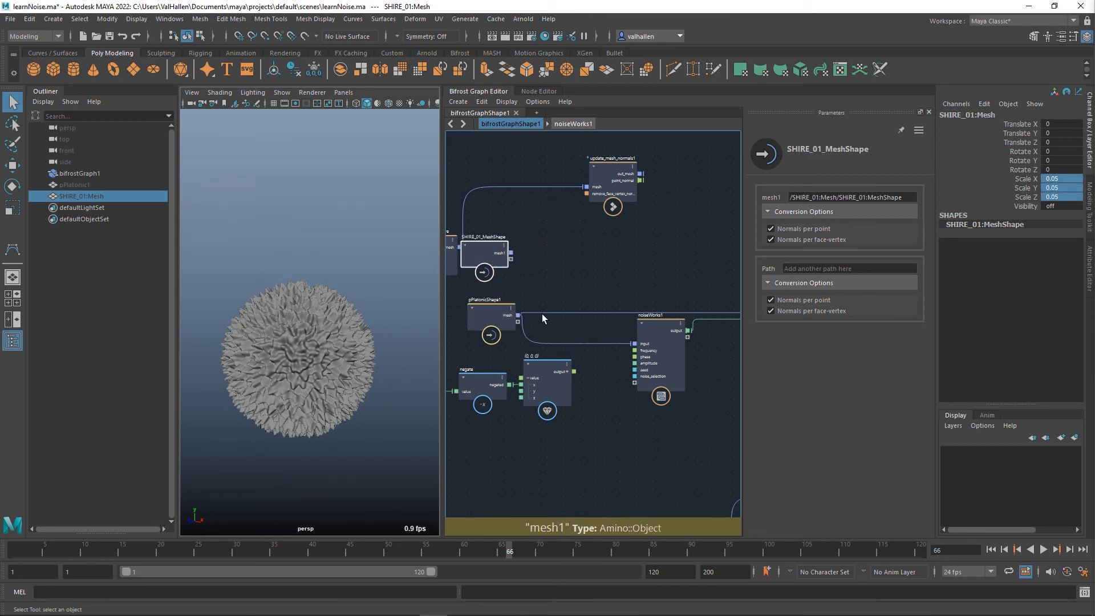
Move both of pPlatonicShape1's outgoing connections, including the one to noiseWorks1's input, to SHIRE_01_MeshShape's mesh1 output.
{"action": "left_click_drag", "start_coordinate": [542, 317], "coordinate": [518, 256]}
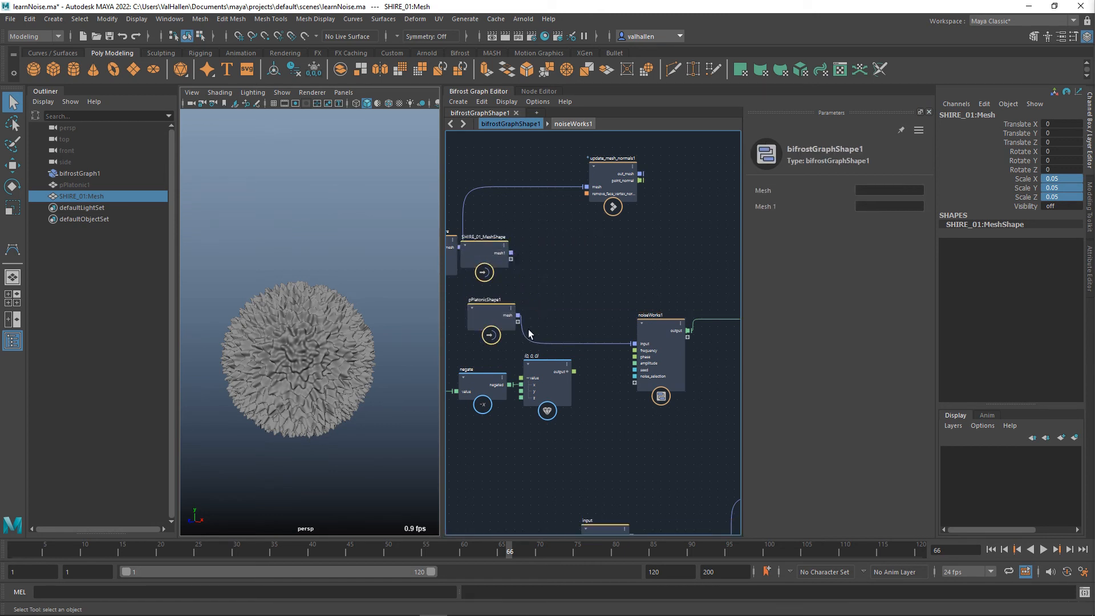
{"action": "left_click_drag", "start_coordinate": [635, 344], "coordinate": [516, 259]}
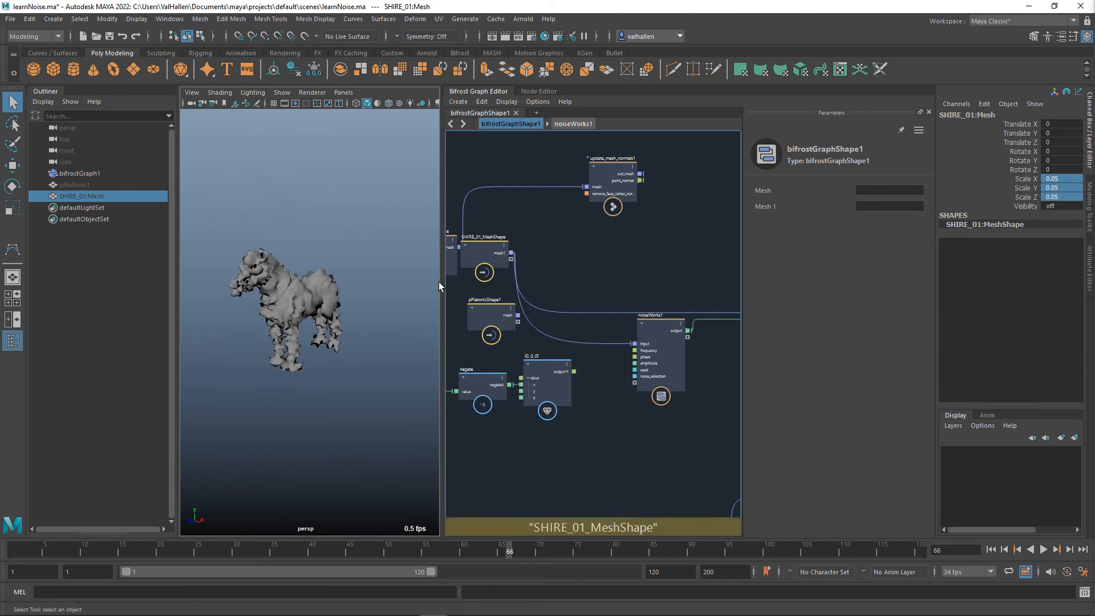
{"action": "left_click_drag", "start_coordinate": [433, 286], "coordinate": [344, 336], "text": "alt"}
{"action": "scroll", "coordinate": [352, 321], "scroll_direction": "up", "scroll_amount": 5}
Set noiseWorks1's amplitude to 0.1 and inspect the displaced horse.
{"action": "left_click_drag", "start_coordinate": [677, 333], "coordinate": [672, 335]}
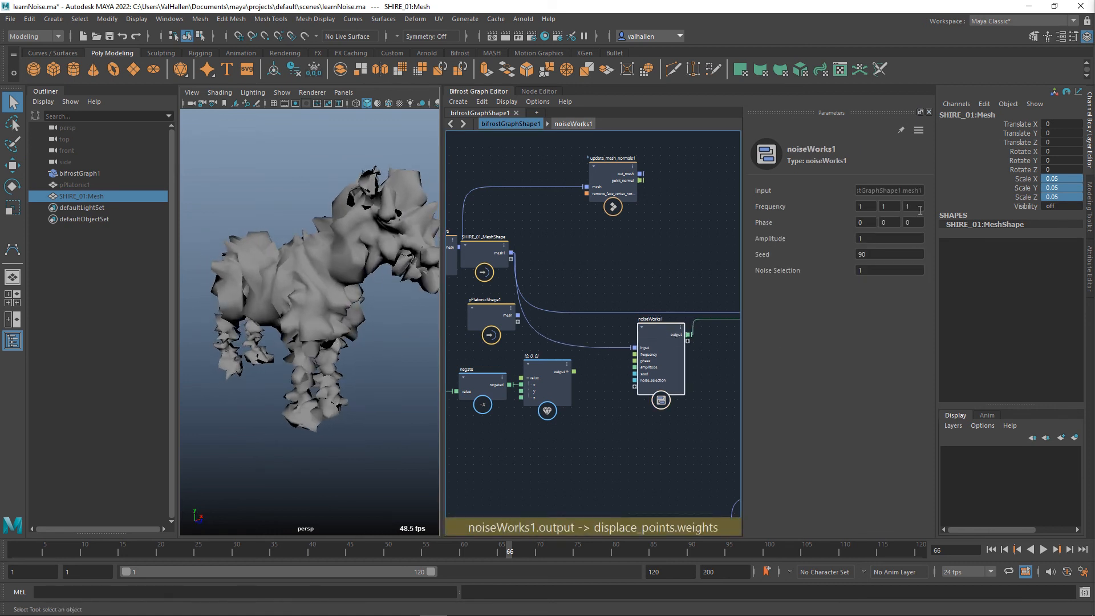
{"action": "double_click", "coordinate": [872, 238]}
{"action": "type", "text": "0."}
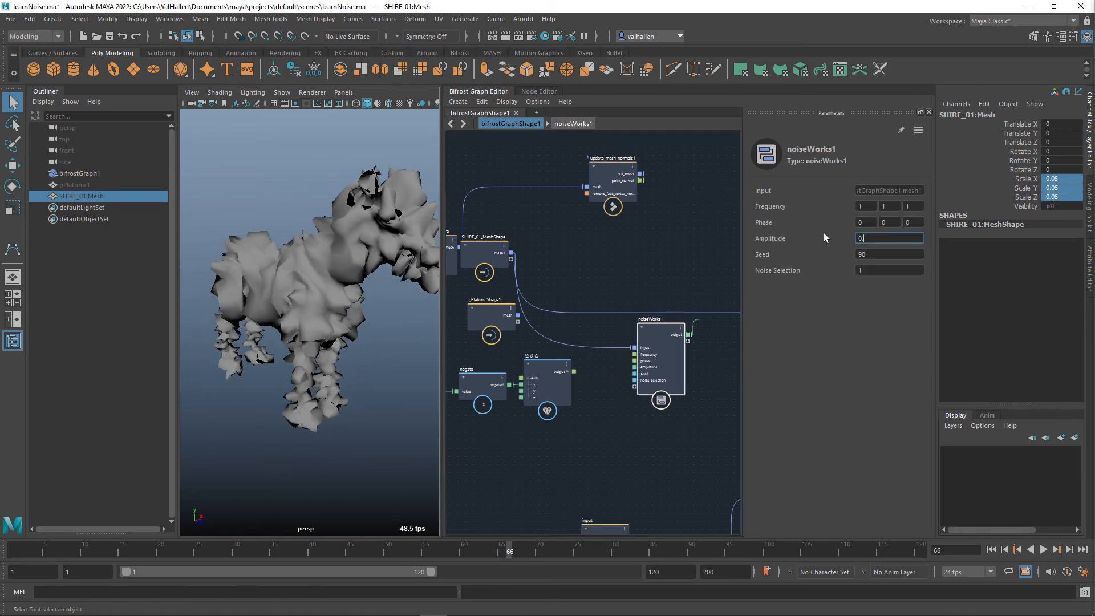
{"action": "type", "text": "1"}
{"action": "key", "text": "Return"}
{"action": "left_click_drag", "start_coordinate": [351, 335], "coordinate": [318, 346], "text": "alt"}
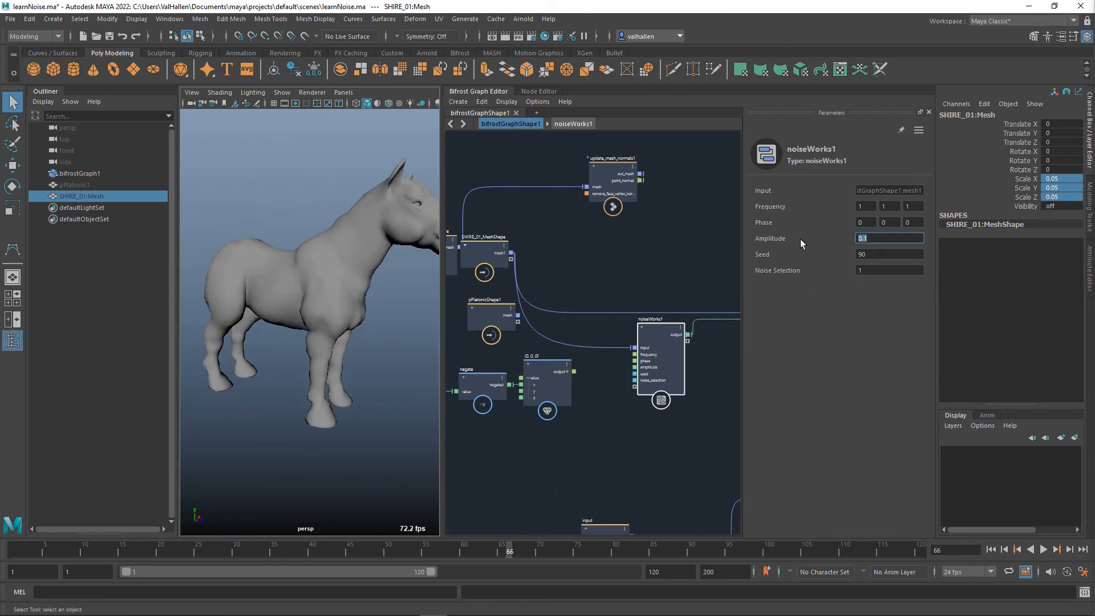
Lower noiseWorks1's amplitude to 0.075.
{"action": "type", "text": "0"}
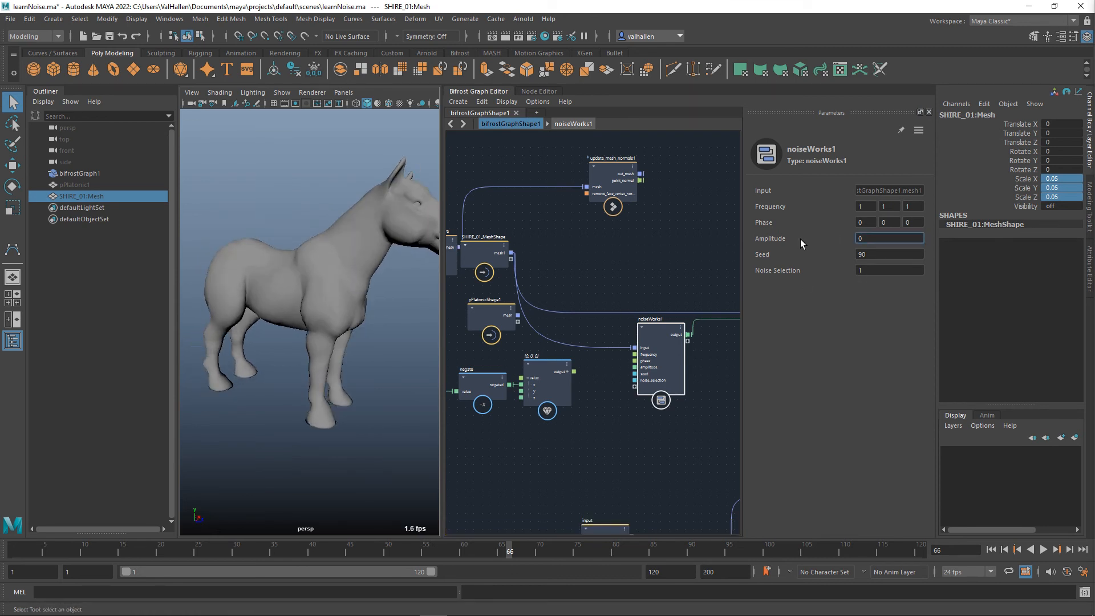
{"action": "type", "text": ".075"}
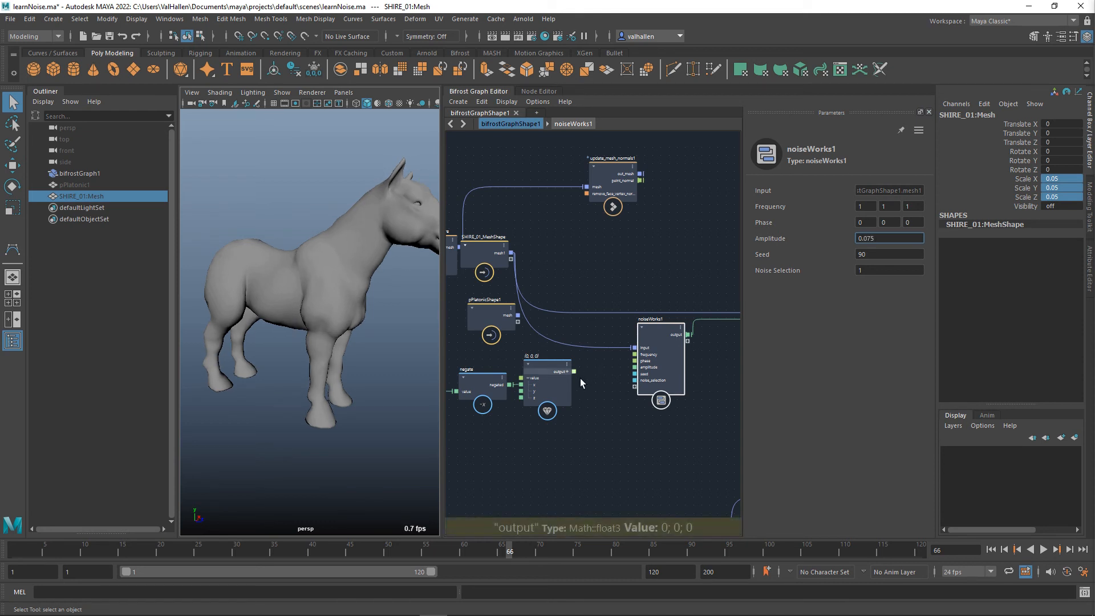
Connect the float3 value's output to noiseWorks1's phase and reroute the negate output to the value's z component.
{"action": "left_click_drag", "start_coordinate": [575, 372], "coordinate": [643, 365]}
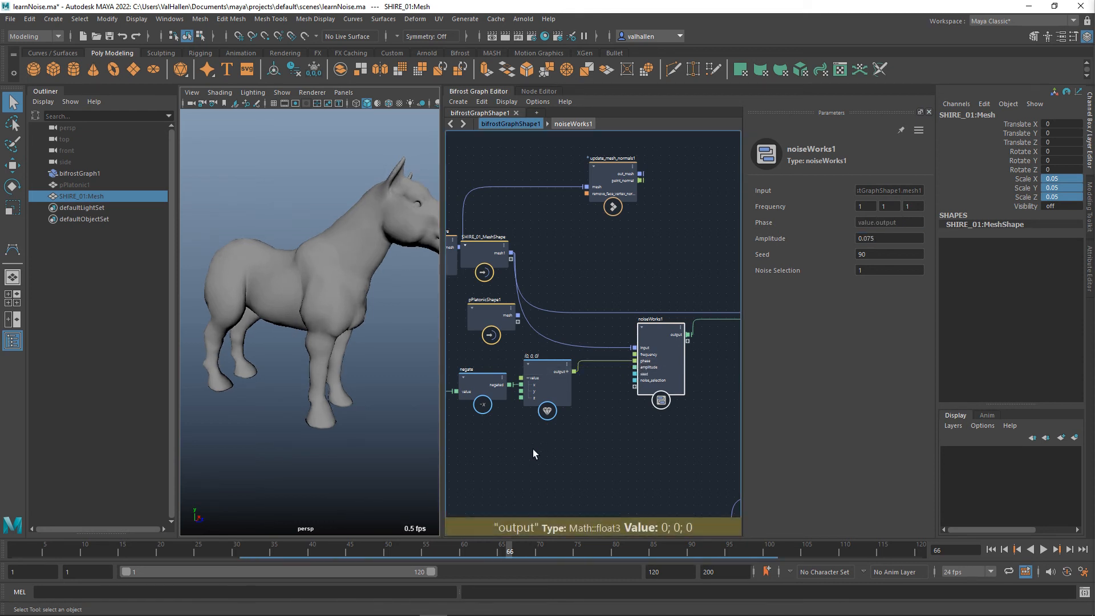
{"action": "left_click_drag", "start_coordinate": [388, 404], "coordinate": [248, 392], "text": "alt"}
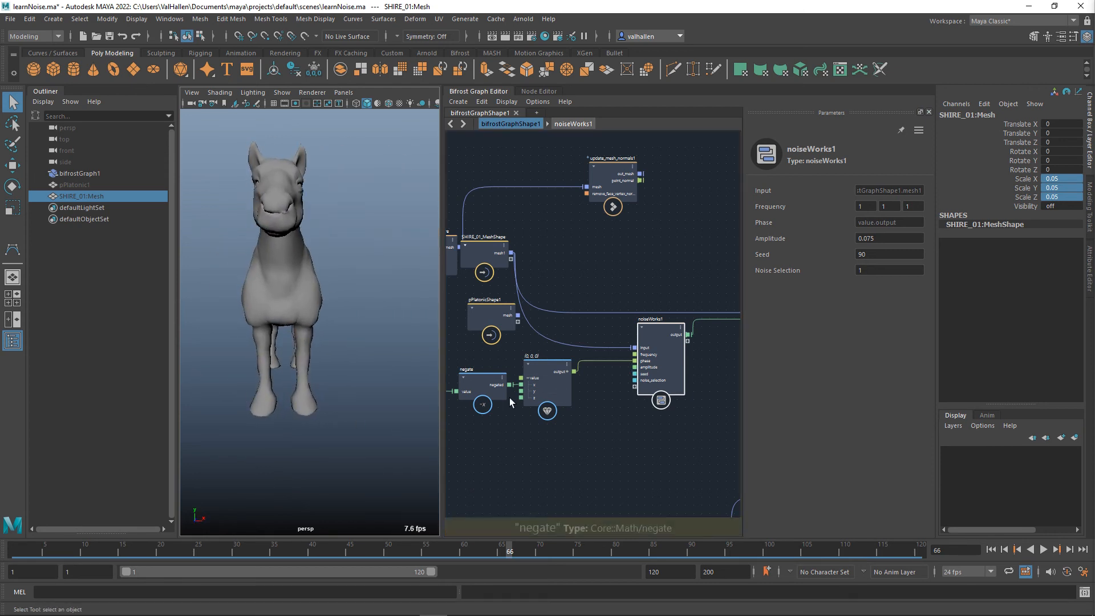
{"action": "left_click_drag", "start_coordinate": [499, 393], "coordinate": [521, 398]}
{"action": "left_click_drag", "start_coordinate": [347, 387], "coordinate": [387, 375], "text": "alt"}
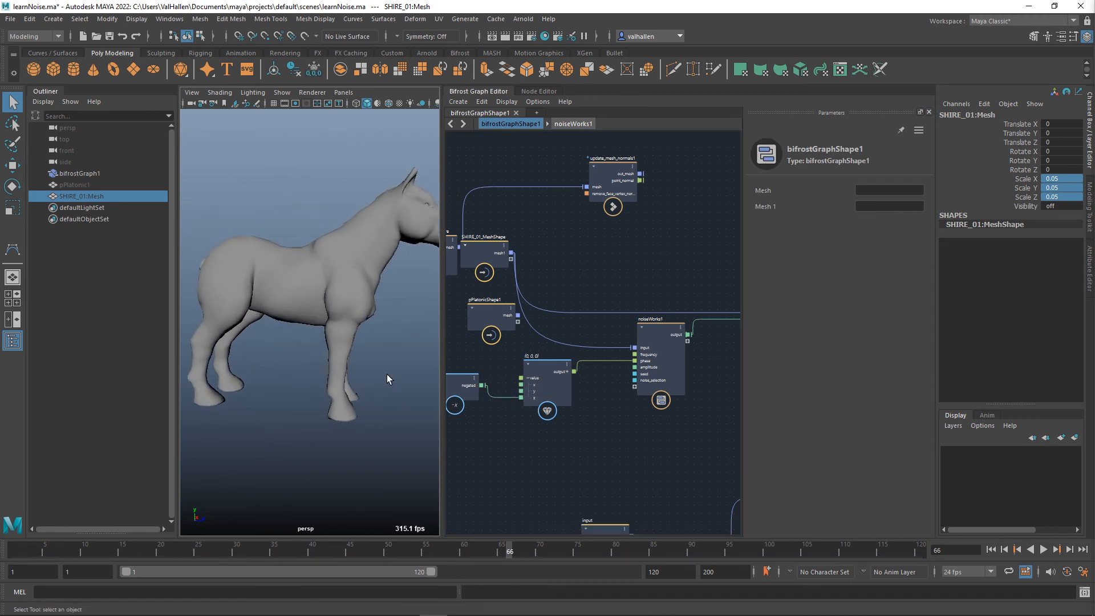
Set time_warp1's multiplier to 0.2 and play the horse animation from frame 1.
{"action": "middle_click_drag", "start_coordinate": [572, 388], "coordinate": [688, 397], "text": "alt"}
{"action": "left_click_drag", "start_coordinate": [535, 408], "coordinate": [512, 412]}
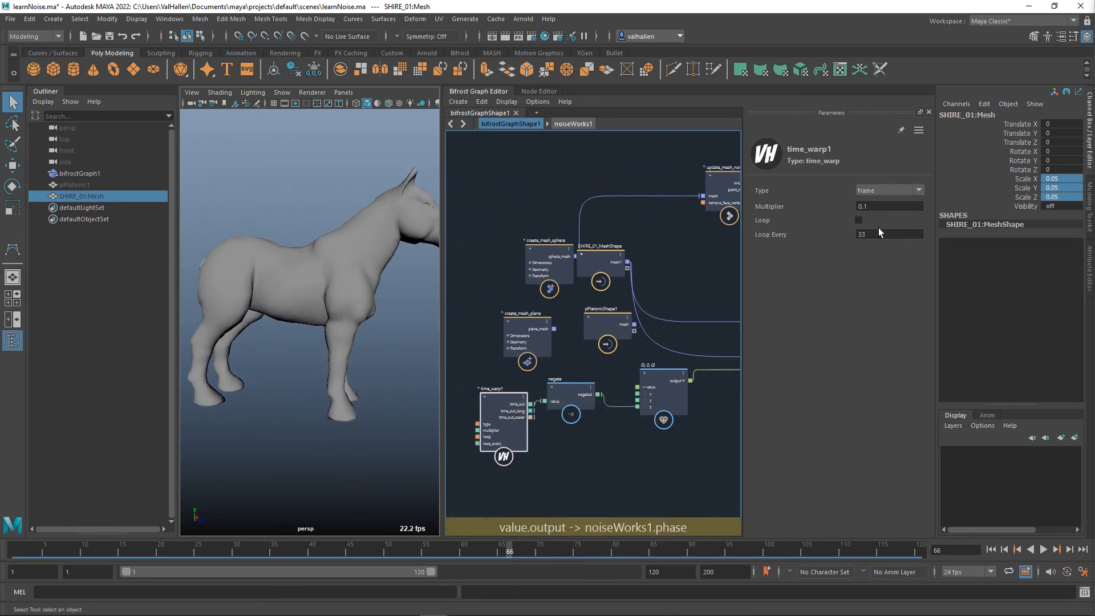
{"action": "left_click", "coordinate": [879, 205]}
{"action": "type", "text": "0.2"}
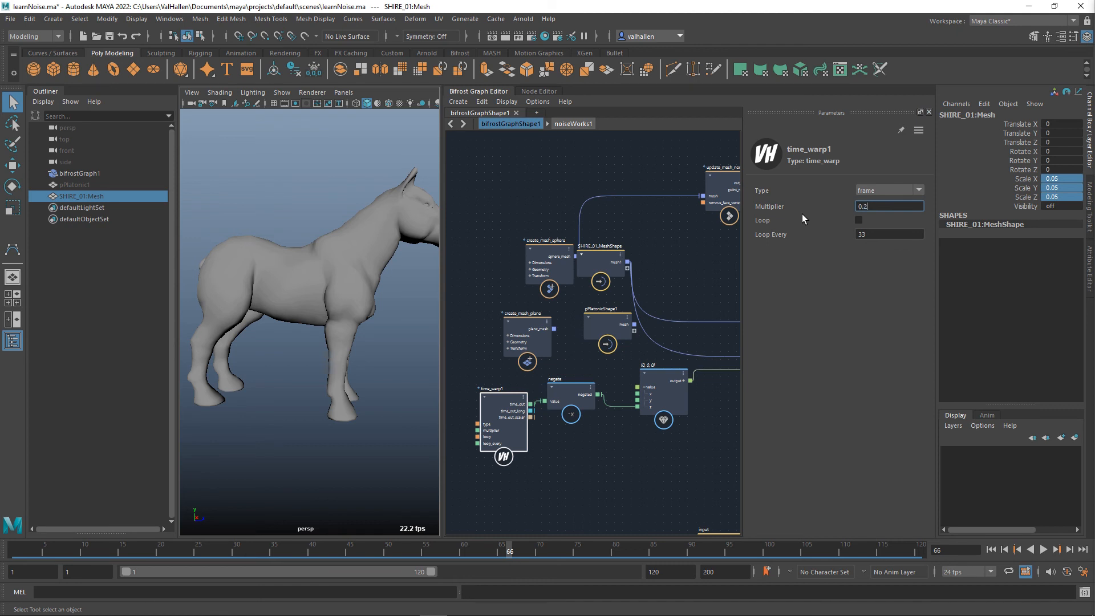
{"action": "left_click", "coordinate": [991, 551]}
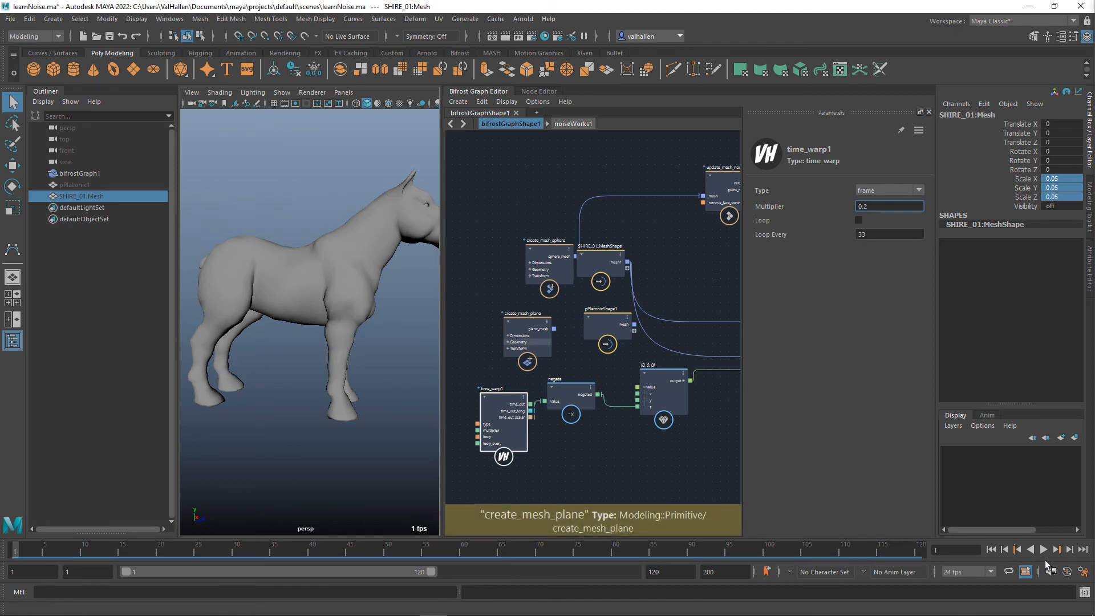
{"action": "left_click", "coordinate": [1045, 552]}
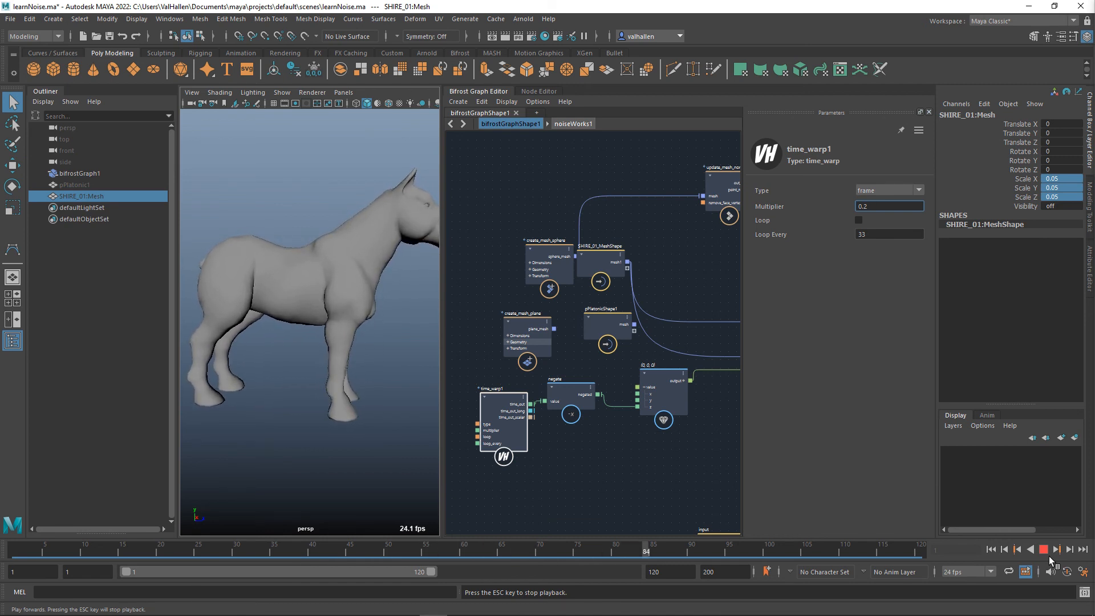
{"action": "left_click", "coordinate": [1043, 549]}
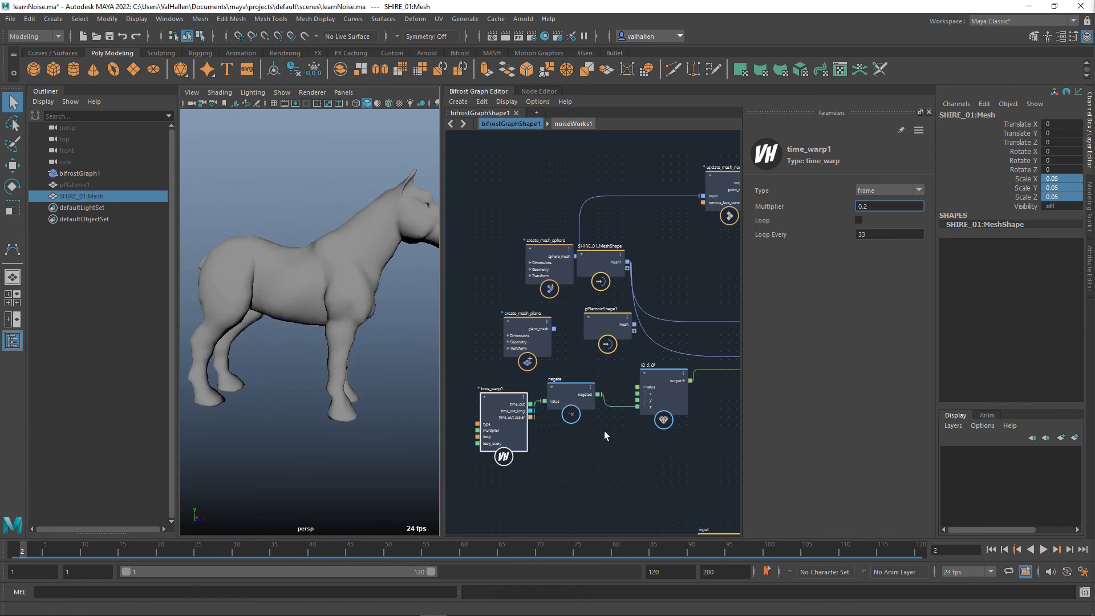
Tighten the spacing of the time_warp1, negate and float3 value nodes in one row.
{"action": "left_click_drag", "start_coordinate": [512, 408], "coordinate": [496, 401]}
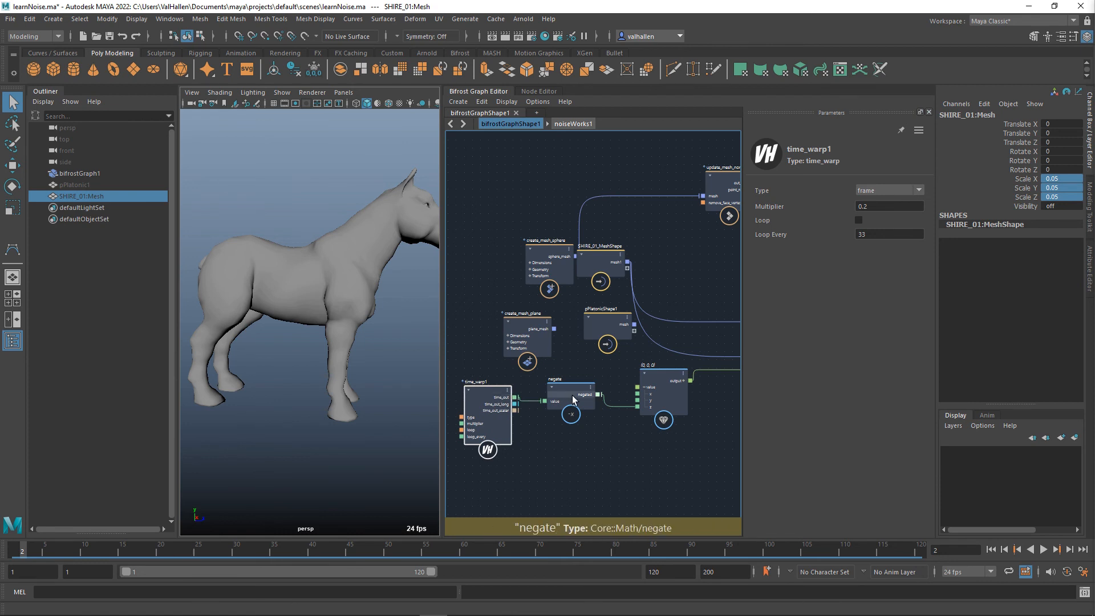
{"action": "left_click_drag", "start_coordinate": [573, 395], "coordinate": [563, 399]}
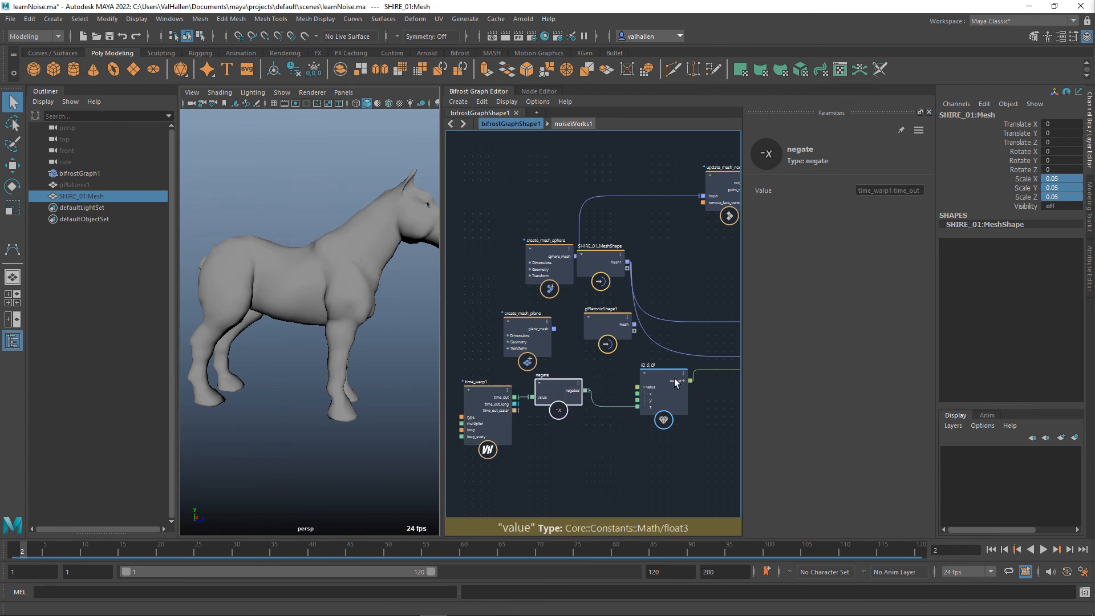
{"action": "left_click_drag", "start_coordinate": [674, 378], "coordinate": [644, 378]}
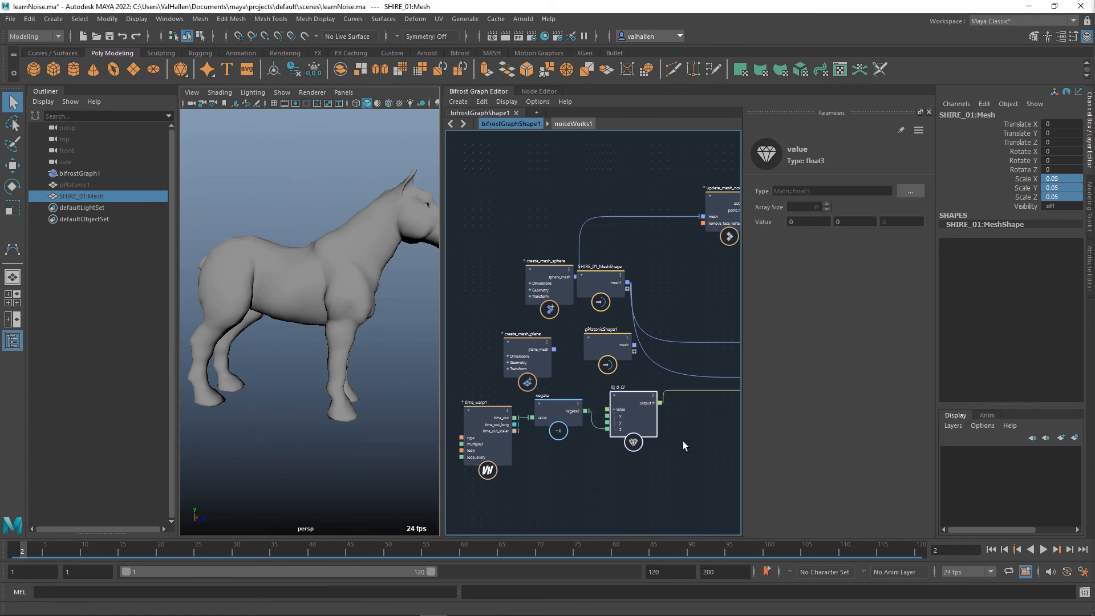
Stack the create_mesh_sphere, pPlatonicShape1, create_mesh_plane and SHIRE_01_MeshShape nodes in a column above time_warp1.
{"action": "left_click_drag", "start_coordinate": [551, 275], "coordinate": [520, 213]}
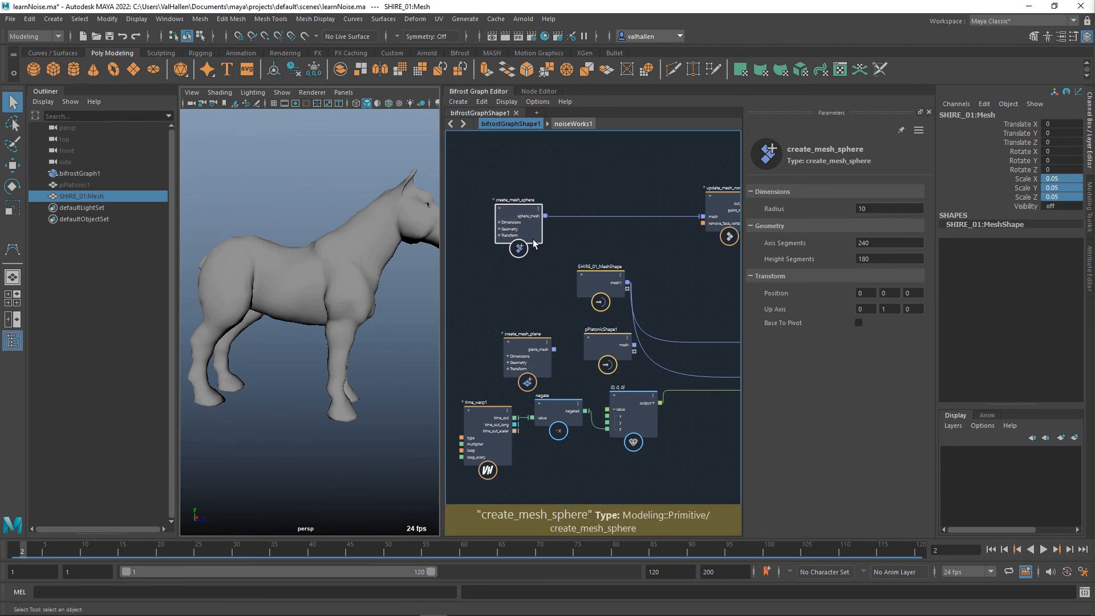
{"action": "mouse_move", "coordinate": [649, 247]}
{"action": "middle_mouse_down", "text": "alt"}
{"action": "mouse_move", "coordinate": [549, 252]}
{"action": "mouse_move", "coordinate": [653, 244]}
{"action": "middle_mouse_up", "text": "alt"}
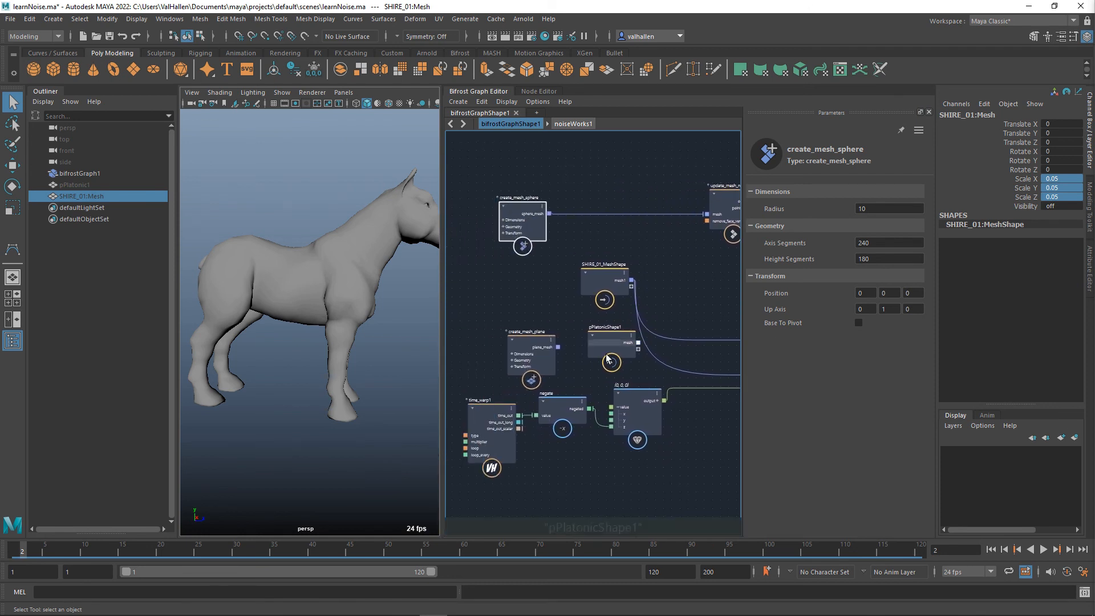
{"action": "left_click_drag", "start_coordinate": [618, 349], "coordinate": [529, 288]}
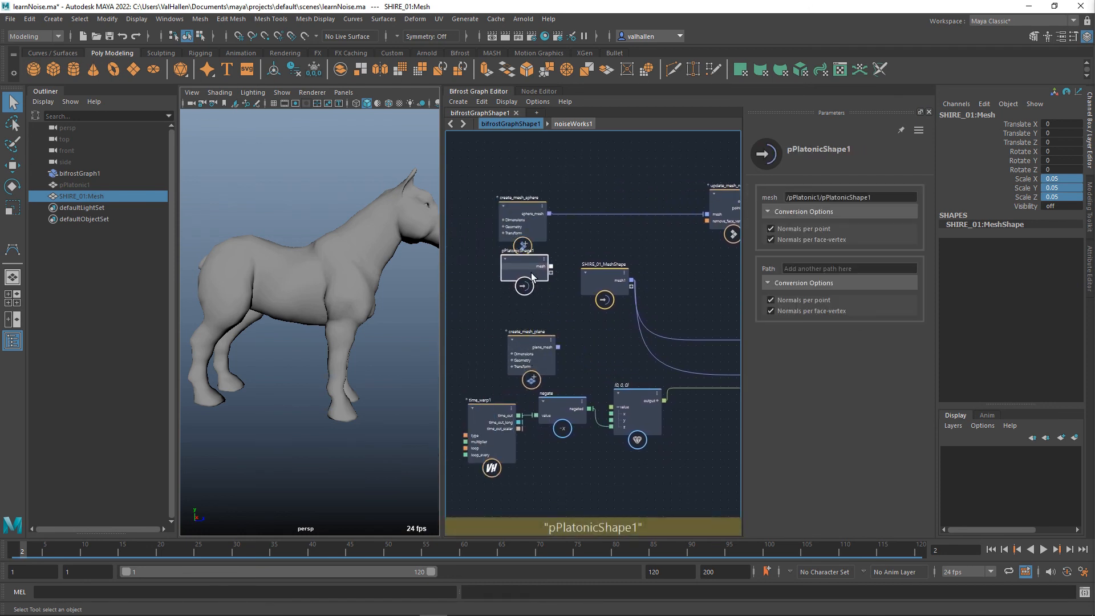
{"action": "left_click_drag", "start_coordinate": [540, 346], "coordinate": [537, 305]}
{"action": "left_click_drag", "start_coordinate": [608, 273], "coordinate": [546, 363]}
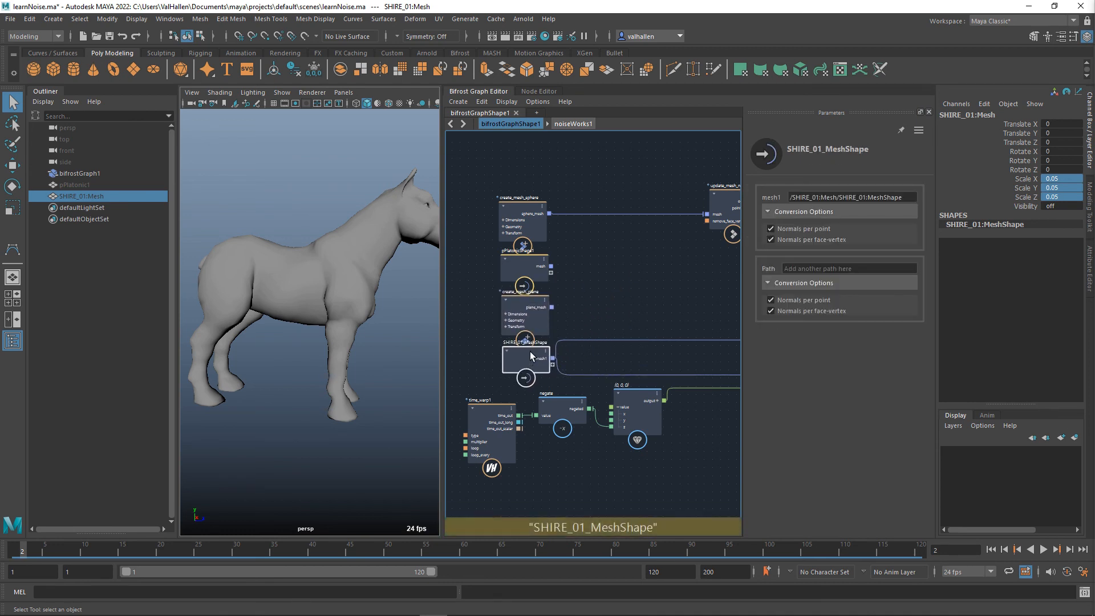
Examine the node chain from the float3 value through noiseWorks1 and displace_points to update_mesh_normals.
{"action": "middle_click_drag", "start_coordinate": [696, 441], "coordinate": [528, 429], "text": "alt"}
{"action": "scroll", "coordinate": [556, 429], "scroll_direction": "down", "scroll_amount": 1}
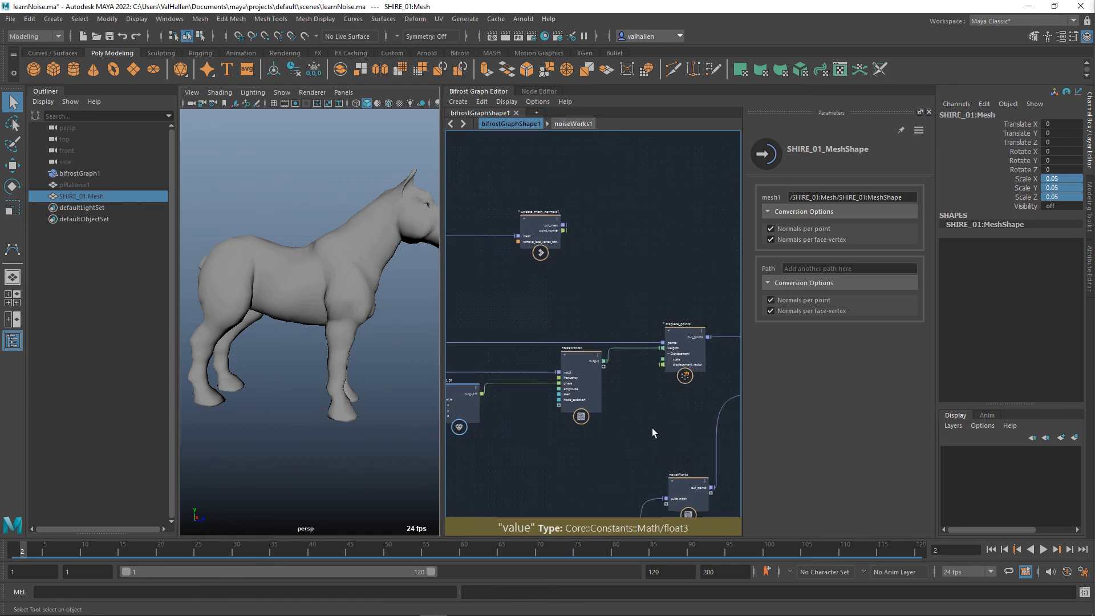
{"action": "middle_click_drag", "start_coordinate": [652, 428], "coordinate": [603, 447], "text": "alt"}
{"action": "scroll", "coordinate": [604, 447], "scroll_direction": "down", "scroll_amount": 1}
{"action": "scroll", "coordinate": [598, 442], "scroll_direction": "up", "scroll_amount": 1}
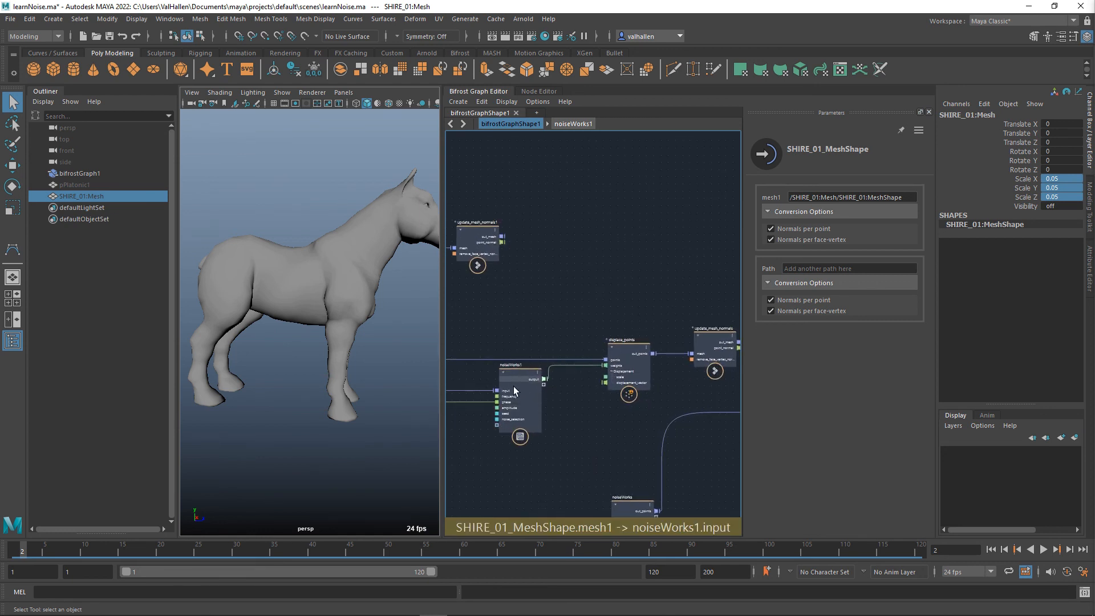
{"action": "middle_click_drag", "start_coordinate": [514, 390], "coordinate": [569, 370], "text": "alt"}
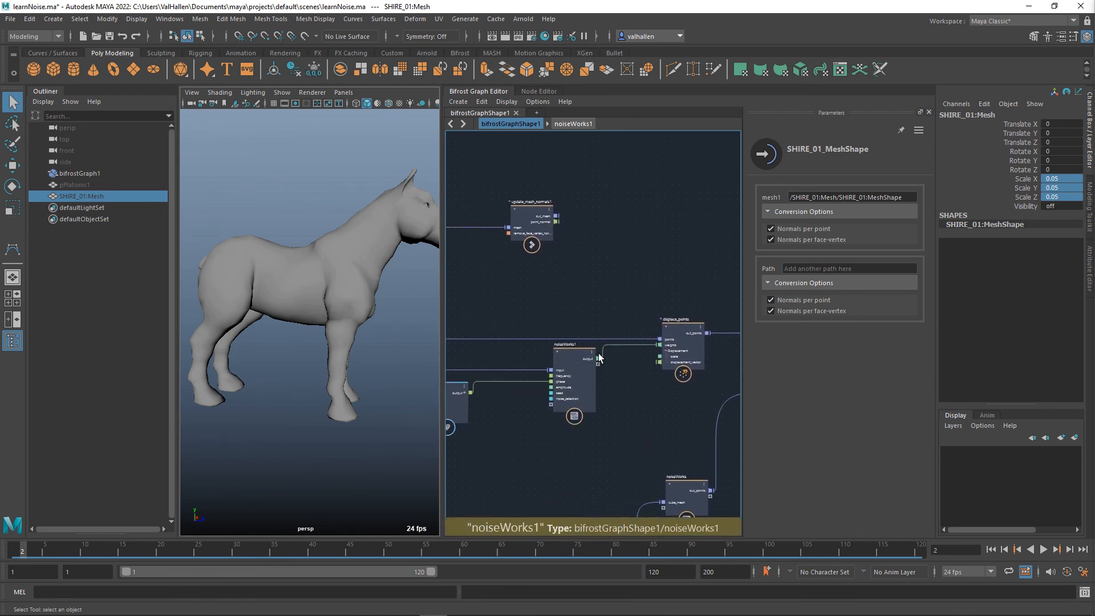
{"action": "scroll", "coordinate": [634, 395], "scroll_direction": "down", "scroll_amount": 3}
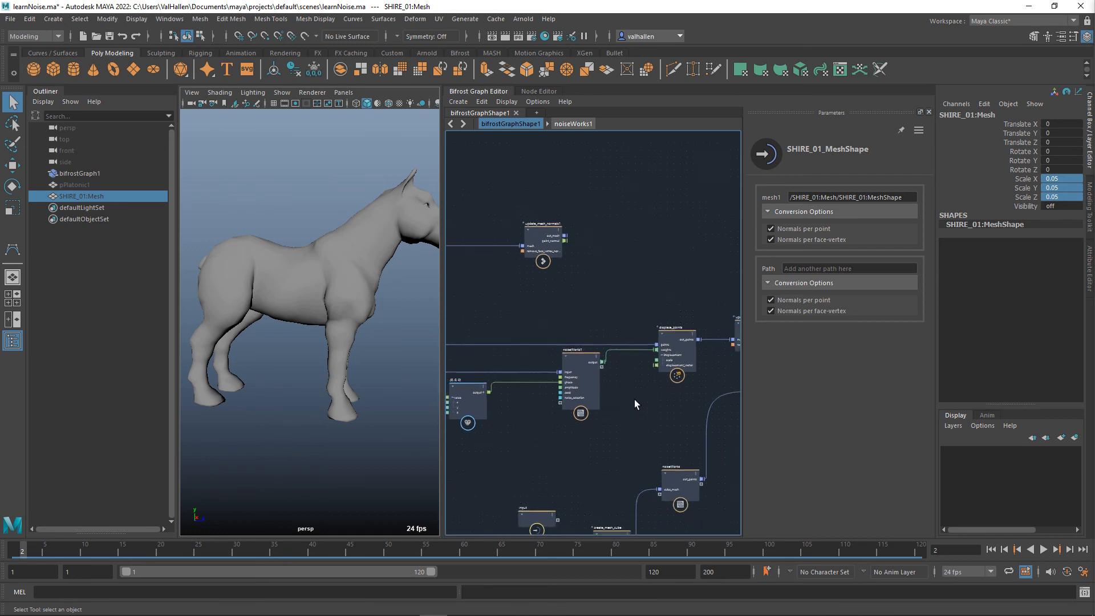
{"action": "middle_click_drag", "start_coordinate": [633, 410], "coordinate": [663, 375], "text": "alt"}
{"action": "scroll", "coordinate": [644, 391], "scroll_direction": "up", "scroll_amount": 1}
{"action": "scroll", "coordinate": [645, 391], "scroll_direction": "up", "scroll_amount": 3}
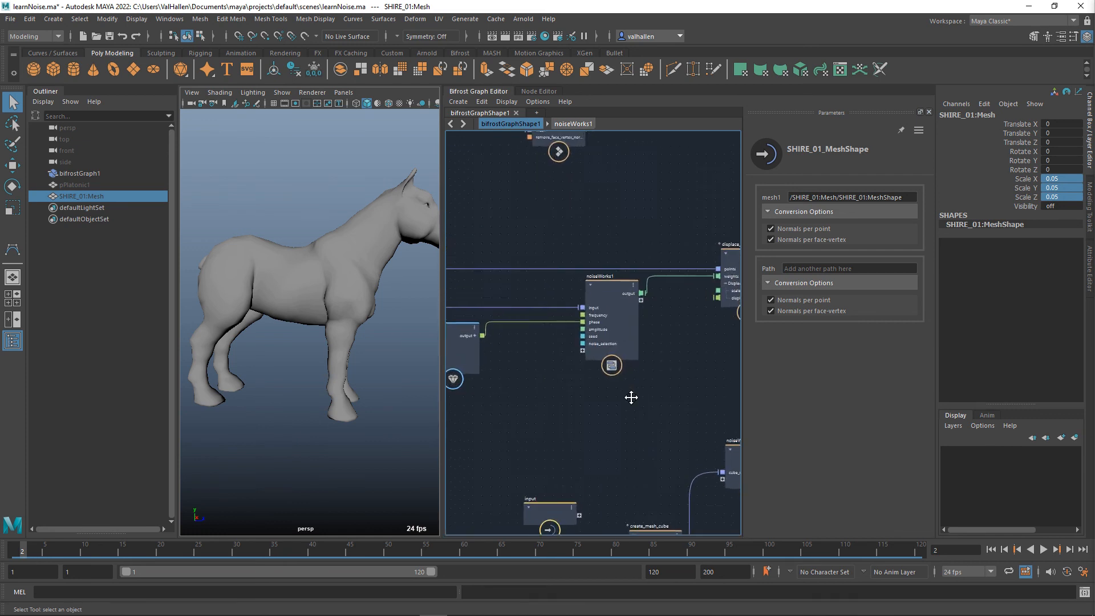
Nudge the float3 value node slightly down beside noiseWorks1's phase connection.
{"action": "left_click", "coordinate": [538, 384]}
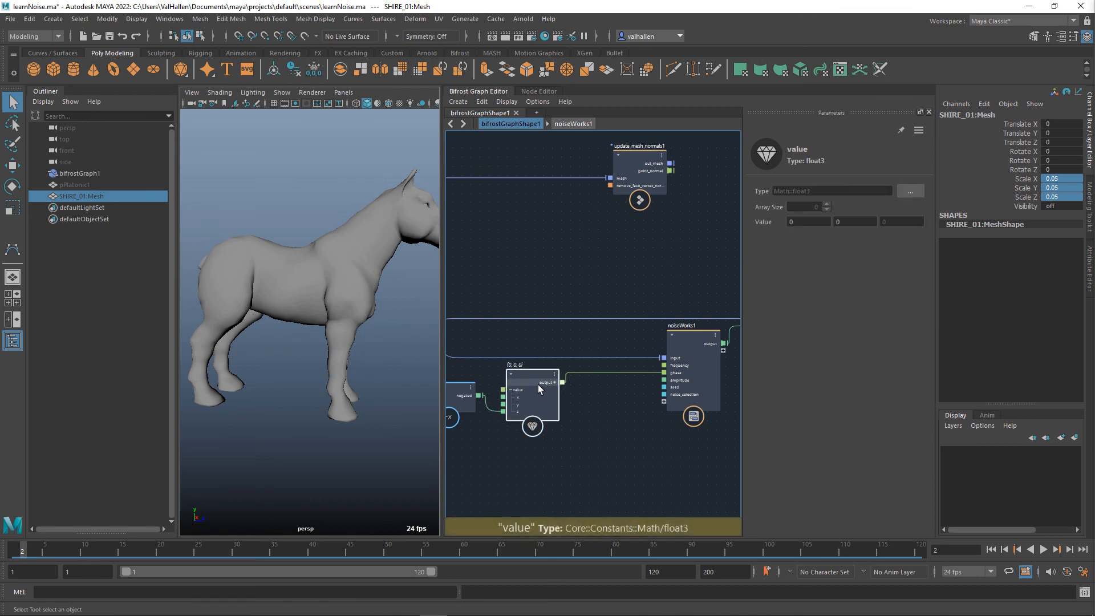
{"action": "middle_click_drag", "start_coordinate": [587, 408], "coordinate": [604, 420], "text": "alt"}
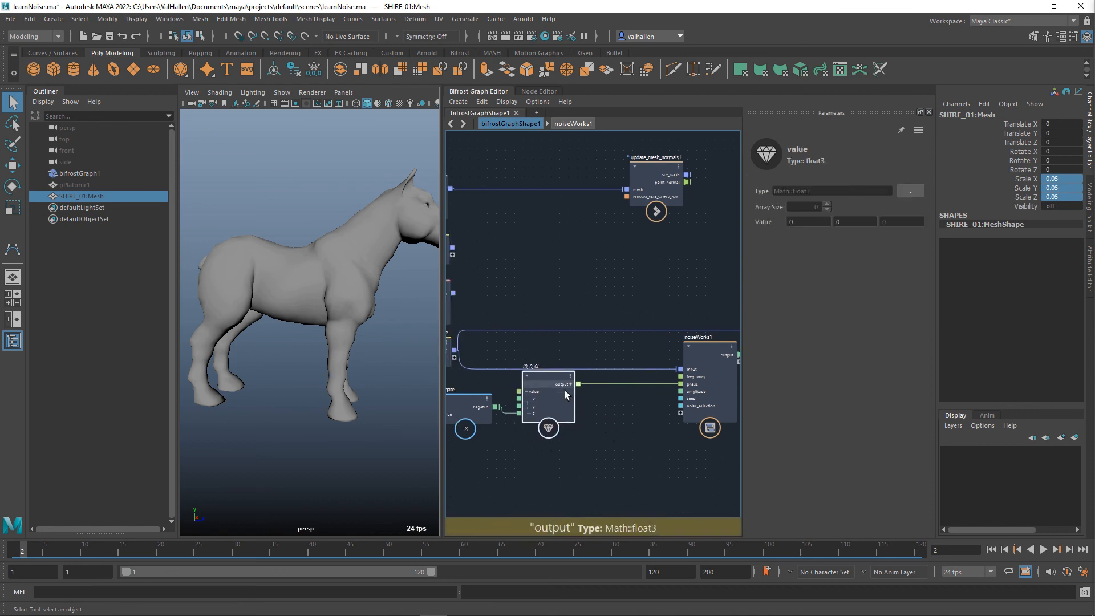
{"action": "left_click_drag", "start_coordinate": [560, 385], "coordinate": [559, 392]}
{"action": "middle_click_drag", "start_coordinate": [648, 441], "coordinate": [618, 443], "text": "alt"}
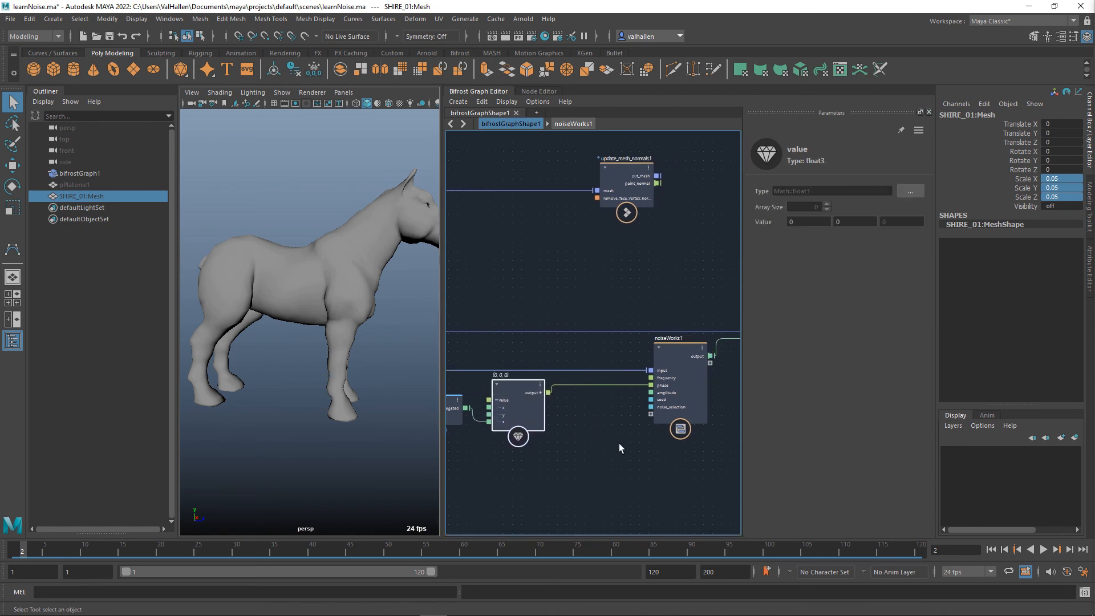
Remove the noise_selection input port from noiseWorks1 and move that node closer to the float3 value.
{"action": "right_click", "coordinate": [671, 407]}
{"action": "left_click", "coordinate": [691, 426]}
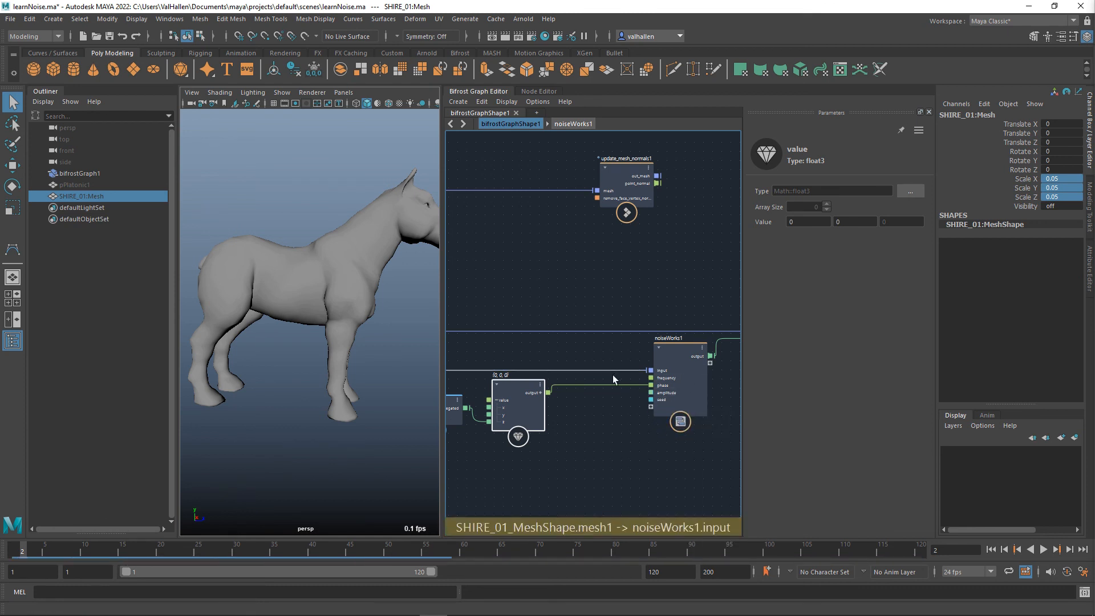
{"action": "left_click_drag", "start_coordinate": [677, 354], "coordinate": [630, 354]}
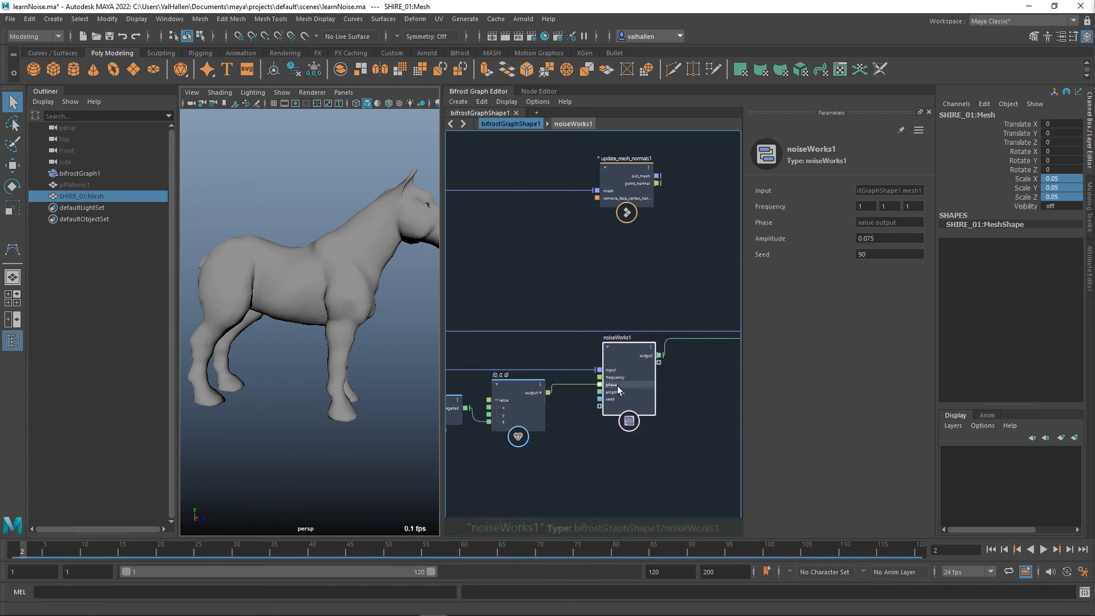
Rename the old noiseWorks compound, fed by the cube mesh, as nw.
{"action": "scroll", "coordinate": [628, 386], "scroll_direction": "down", "scroll_amount": 3}
{"action": "middle_click_drag", "start_coordinate": [689, 461], "coordinate": [594, 375], "text": "alt"}
{"action": "scroll", "coordinate": [627, 381], "scroll_direction": "up", "scroll_amount": 2}
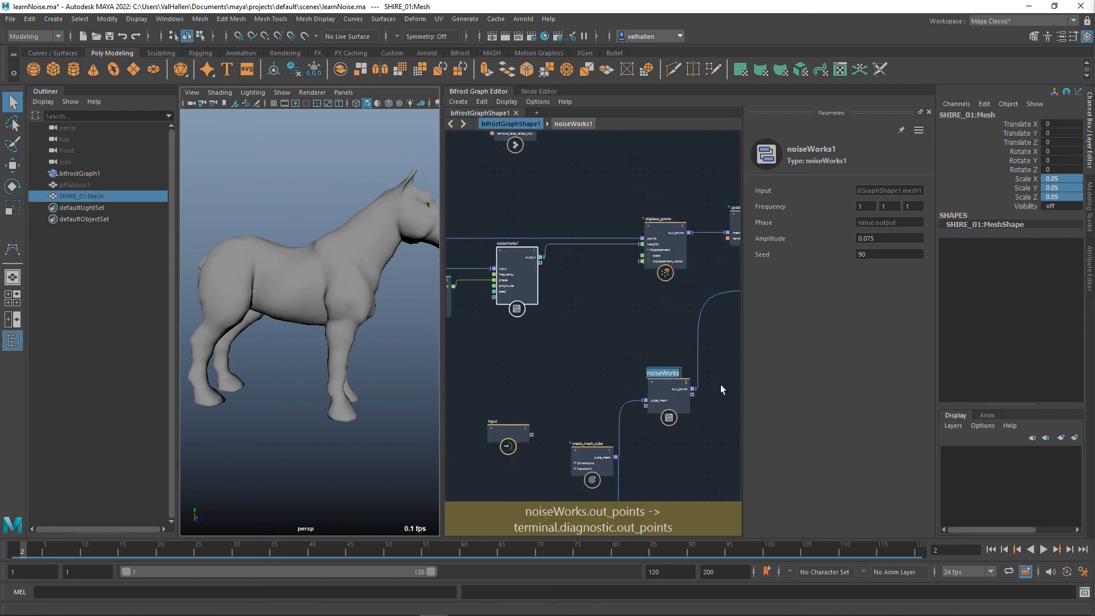
{"action": "type", "text": "nw"}
{"action": "key", "text": "Return"}
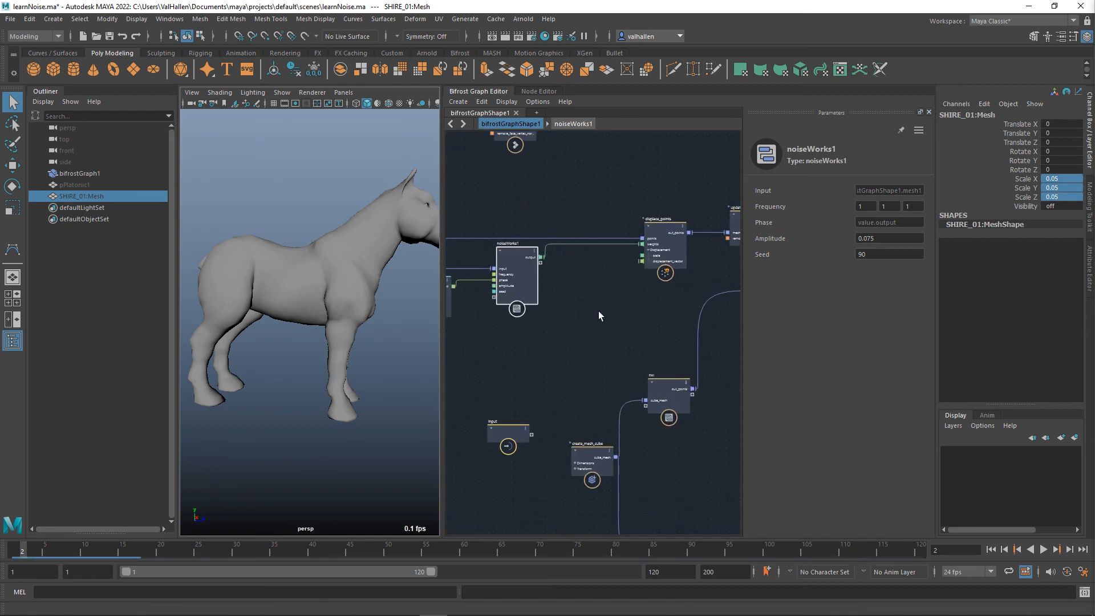
Rename the noiseWorks1 compound as noiseWorks.
{"action": "scroll", "coordinate": [598, 319], "scroll_direction": "up", "scroll_amount": 1}
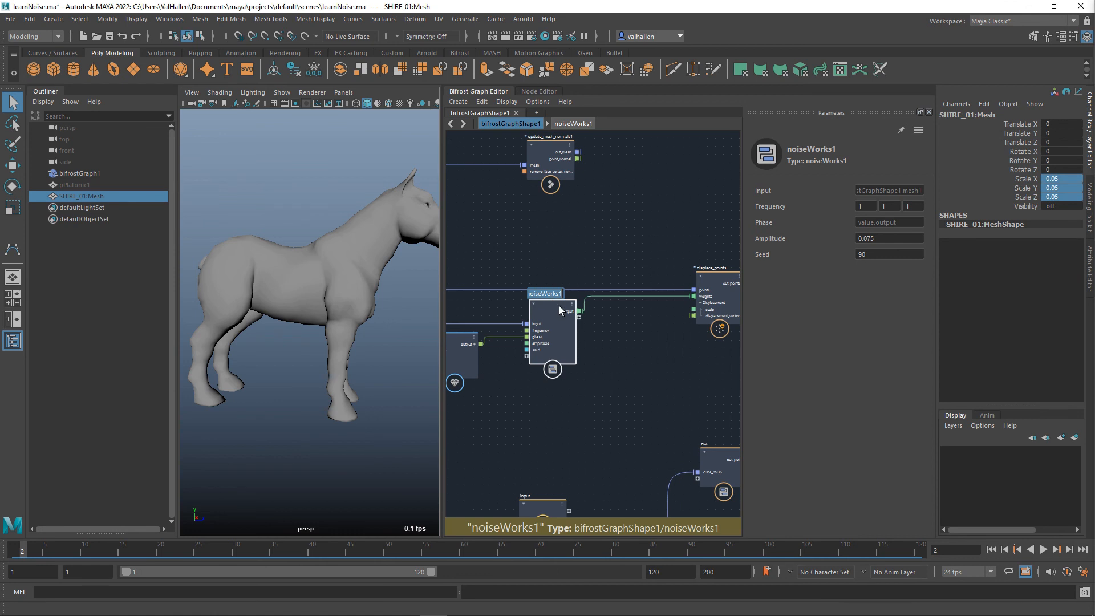
{"action": "type", "text": "Works"}
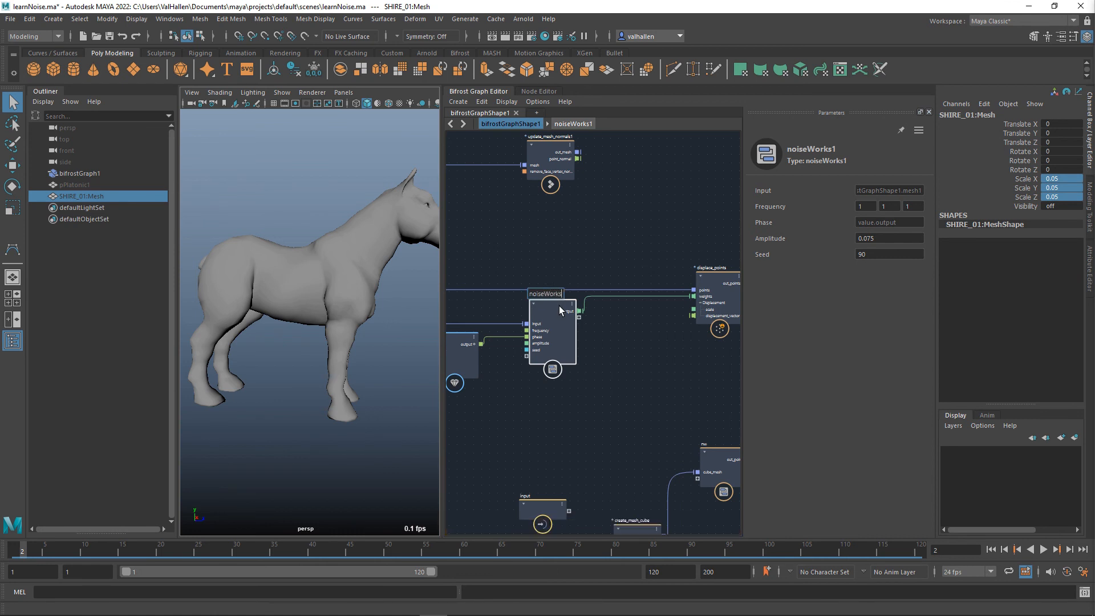
{"action": "key", "text": "Return"}
Open the noiseWorks compound and place the change_range node beside the backdrop holding the alternative noise nodes.
{"action": "left_click_drag", "start_coordinate": [561, 312], "coordinate": [560, 313]}
{"action": "double_click", "coordinate": [561, 315]}
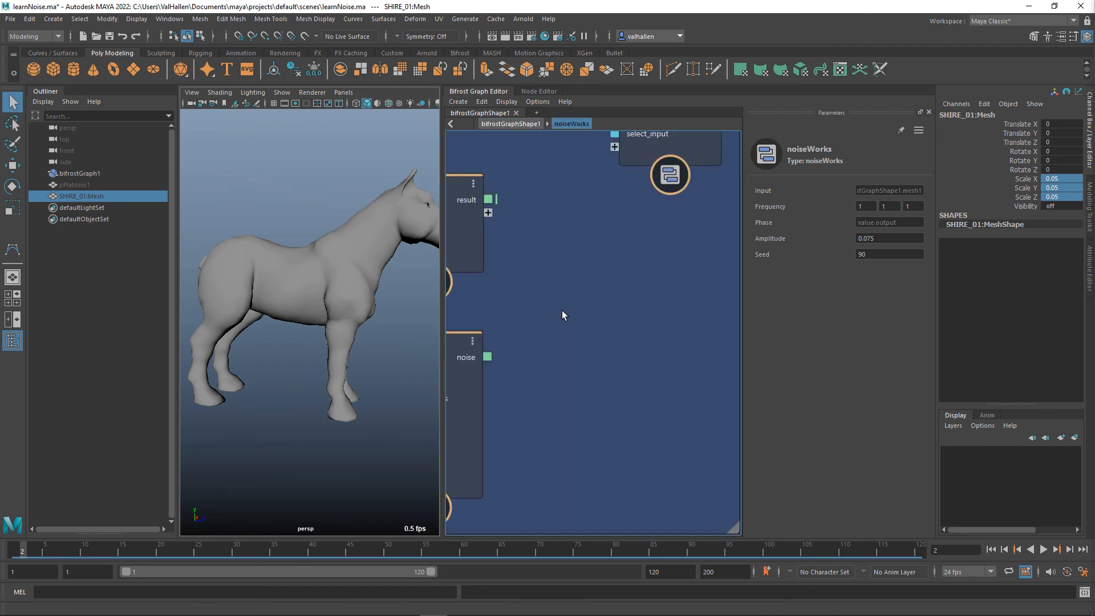
{"action": "left_click_drag", "start_coordinate": [615, 338], "coordinate": [677, 288]}
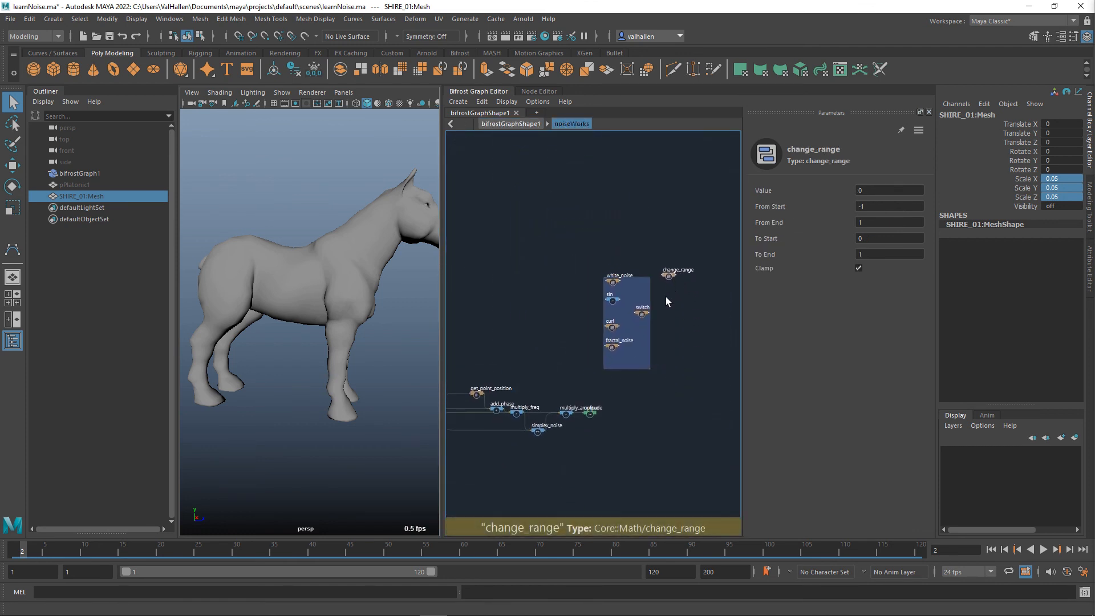
{"action": "scroll", "coordinate": [627, 419], "scroll_direction": "up", "scroll_amount": 3}
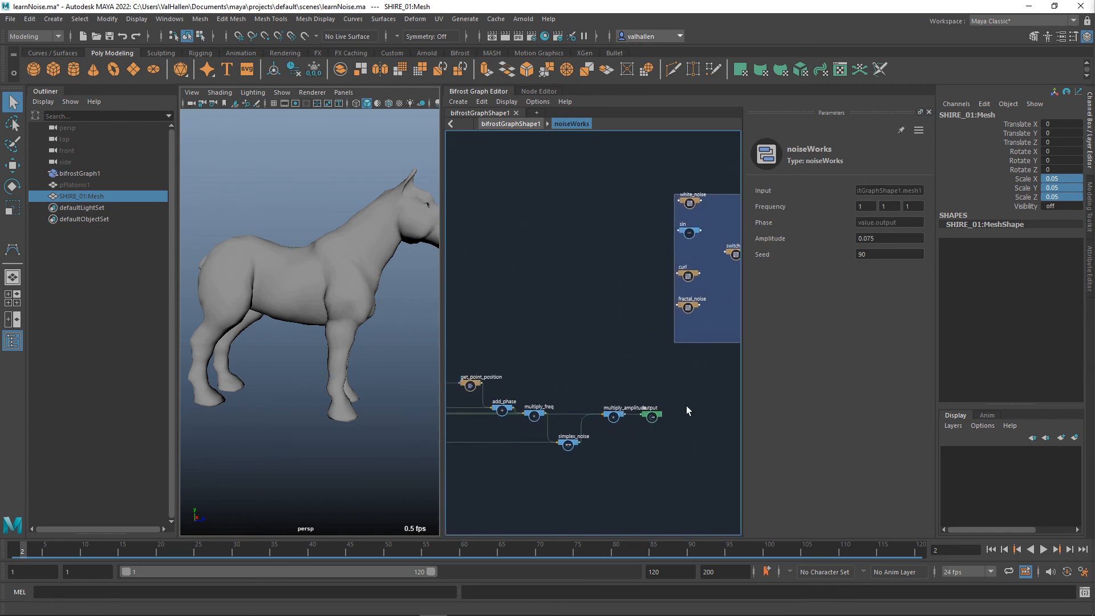
{"action": "middle_click_drag", "start_coordinate": [702, 383], "coordinate": [676, 400], "text": "alt"}
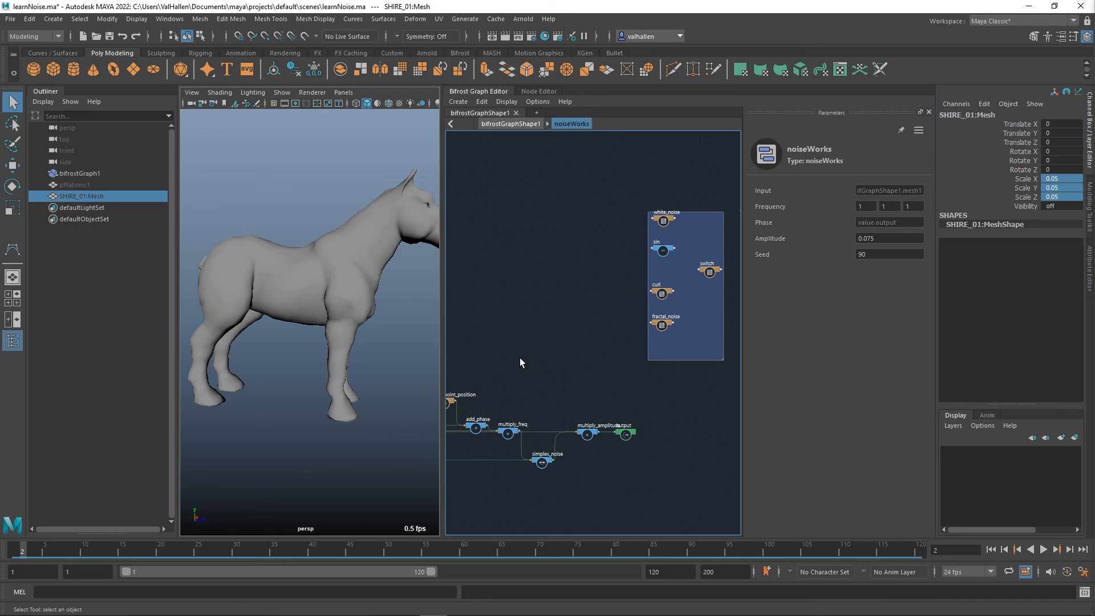
Tidy the compound's main chain by moving the simplex_noise, get_point_position and input nodes closer in line.
{"action": "left_click_drag", "start_coordinate": [375, 321], "coordinate": [372, 365], "text": "alt"}
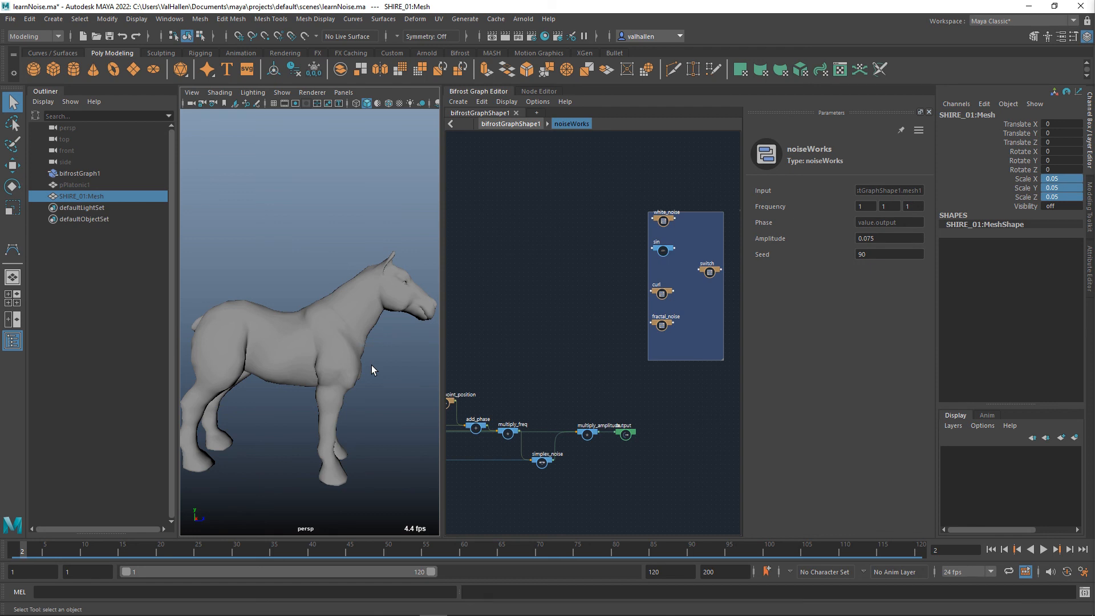
{"action": "left_click_drag", "start_coordinate": [551, 466], "coordinate": [545, 451]}
{"action": "middle_click_drag", "start_coordinate": [548, 455], "coordinate": [613, 430]}
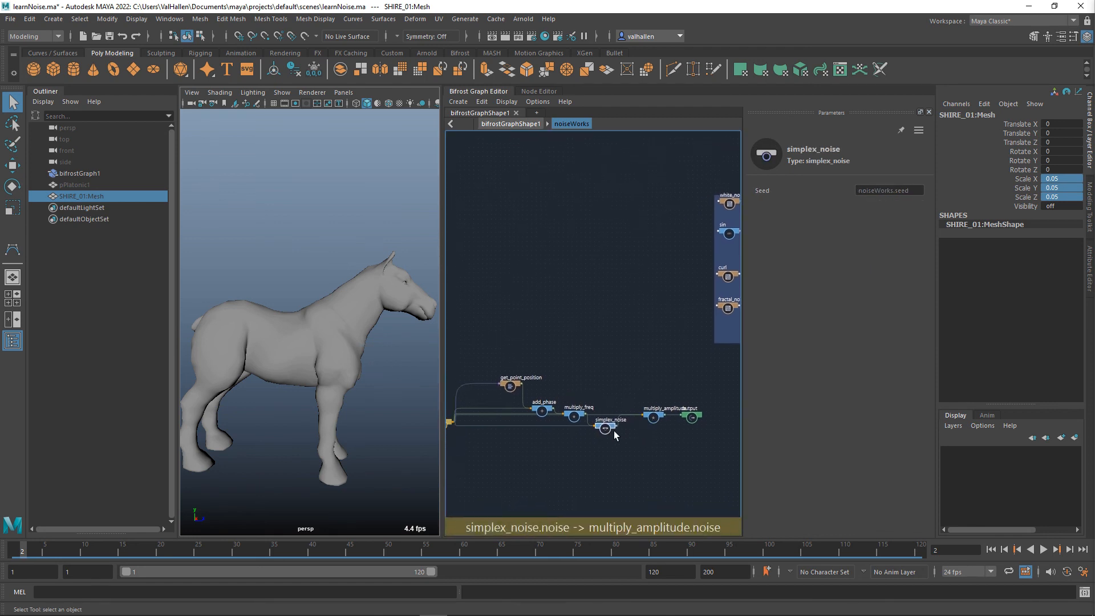
{"action": "left_click", "coordinate": [512, 403]}
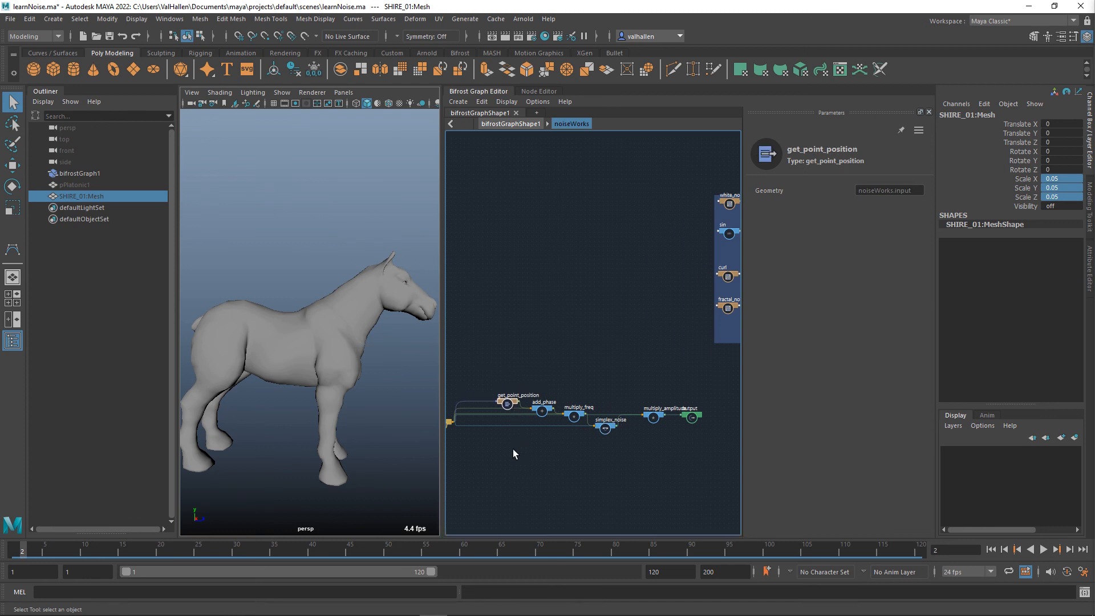
{"action": "middle_click_drag", "start_coordinate": [514, 447], "coordinate": [513, 440]}
{"action": "left_click", "coordinate": [484, 417]}
{"action": "left_click_drag", "start_coordinate": [485, 419], "coordinate": [480, 408]}
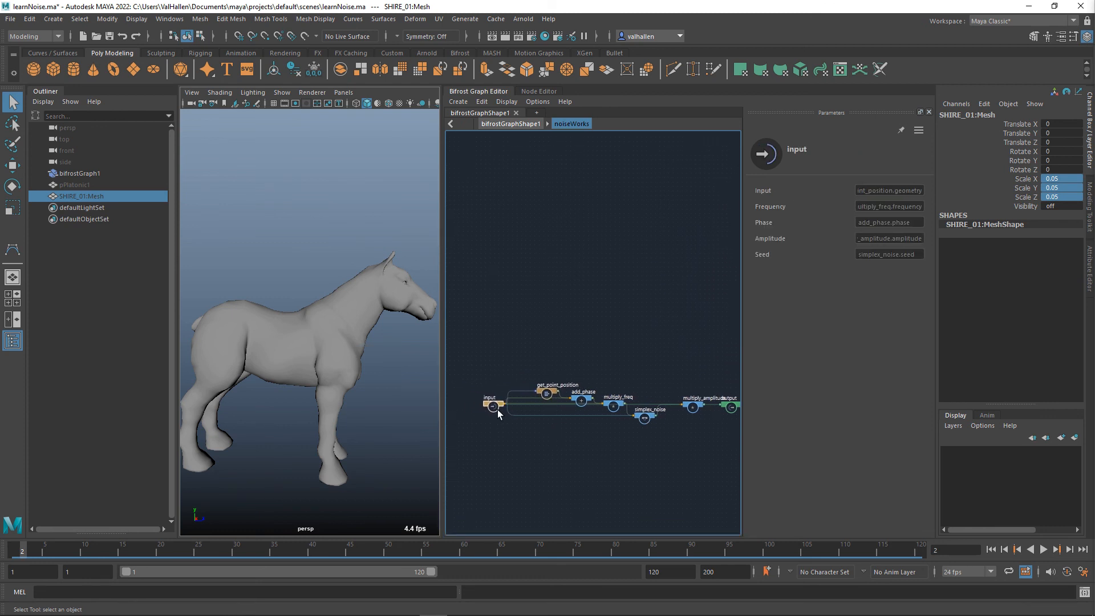